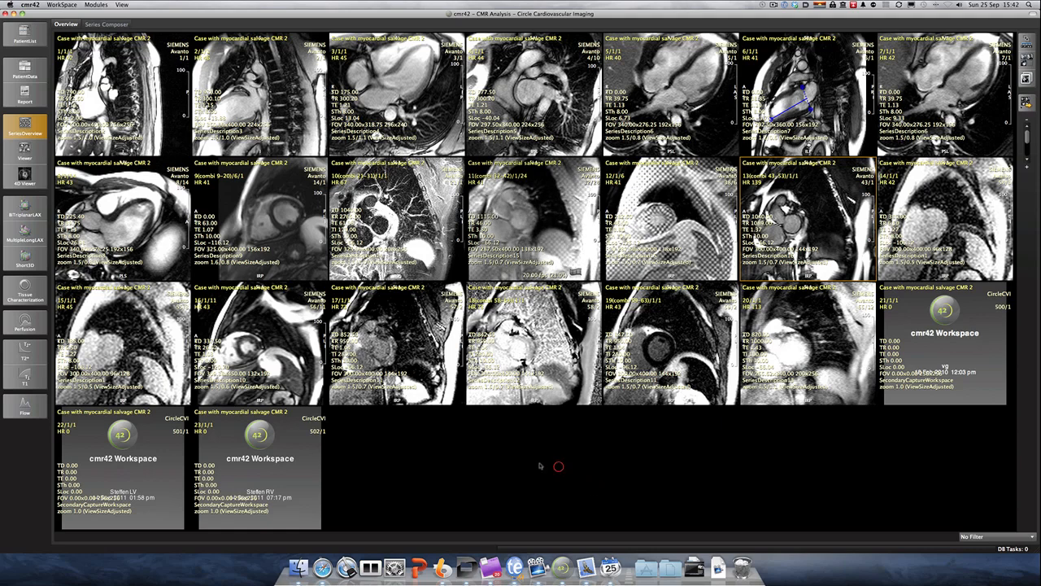
- Load the short-axis cine series 9 (combi 9-20) from the series overview into the Short3D module
{"action": "left_click", "coordinate": [284, 254]}
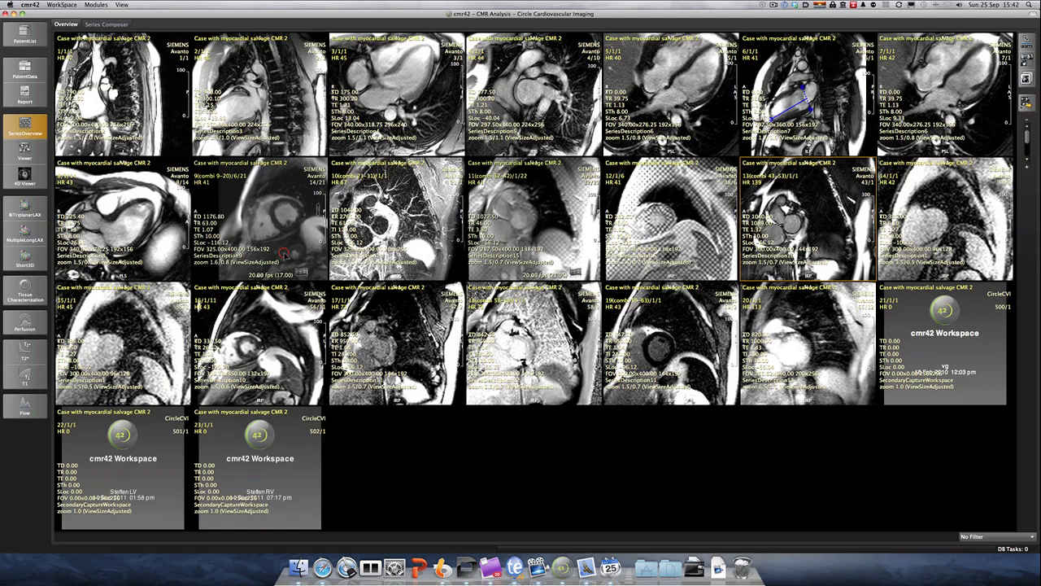
{"action": "left_click", "coordinate": [284, 254]}
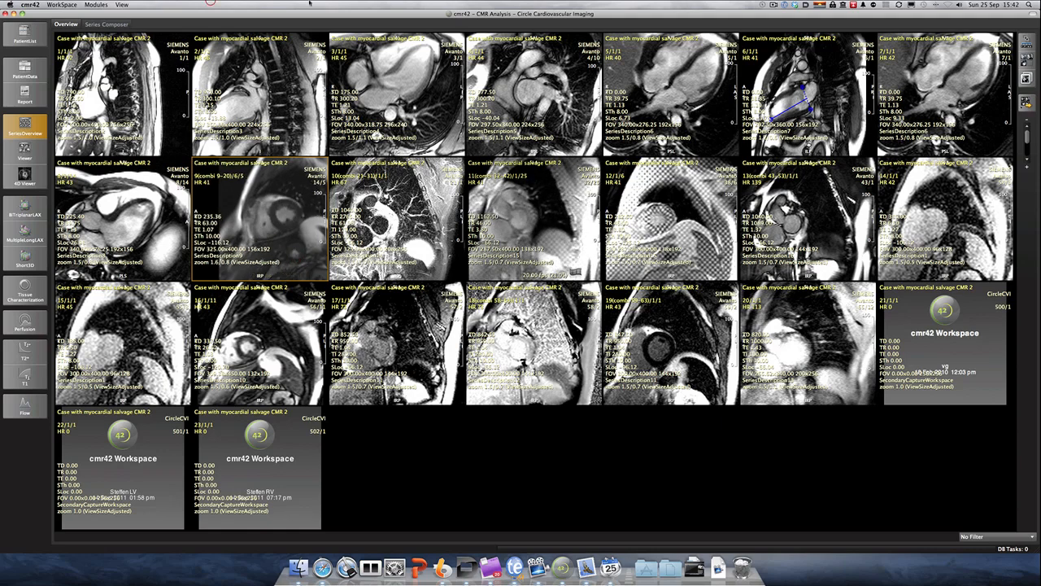
{"action": "left_click", "coordinate": [34, 41]}
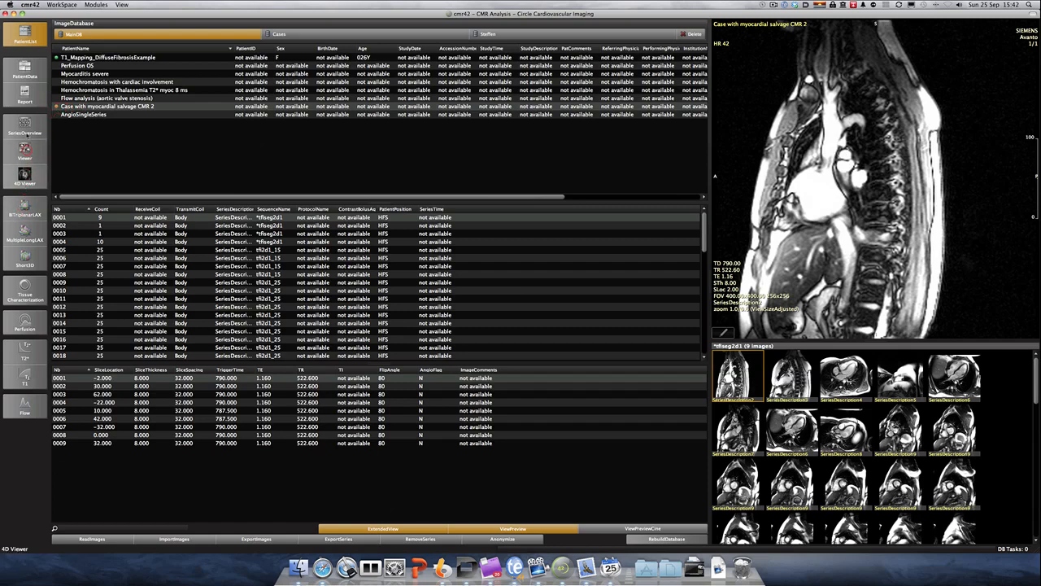
{"action": "left_click", "coordinate": [25, 127]}
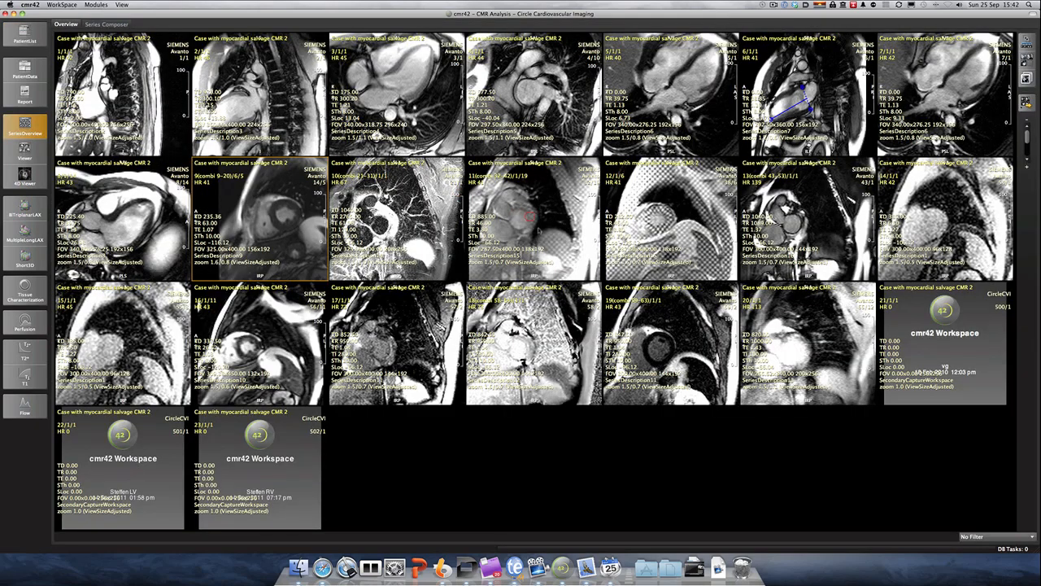
{"action": "mouse_move", "coordinate": [268, 223]}
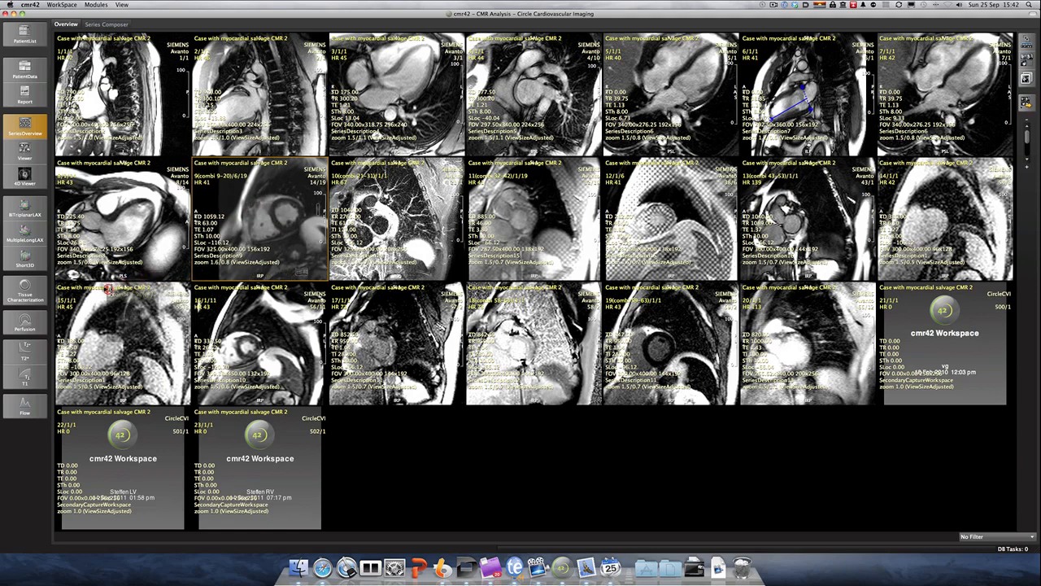
{"action": "left_click_drag", "start_coordinate": [64, 288], "coordinate": [19, 257]}
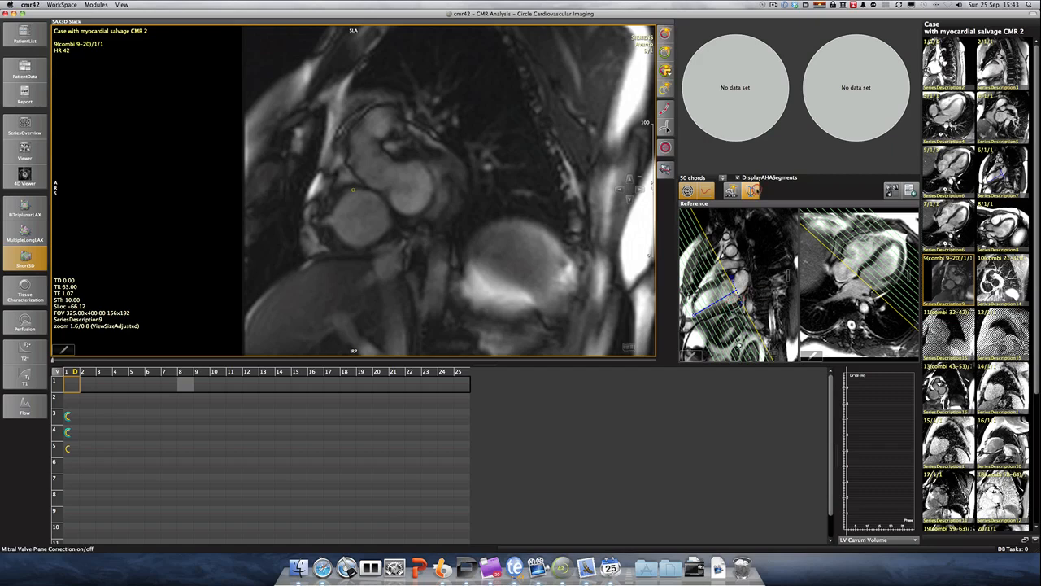
- Toggle the mitral valve plane correction off and back on, comparing the reference views
{"action": "left_click", "coordinate": [750, 190]}
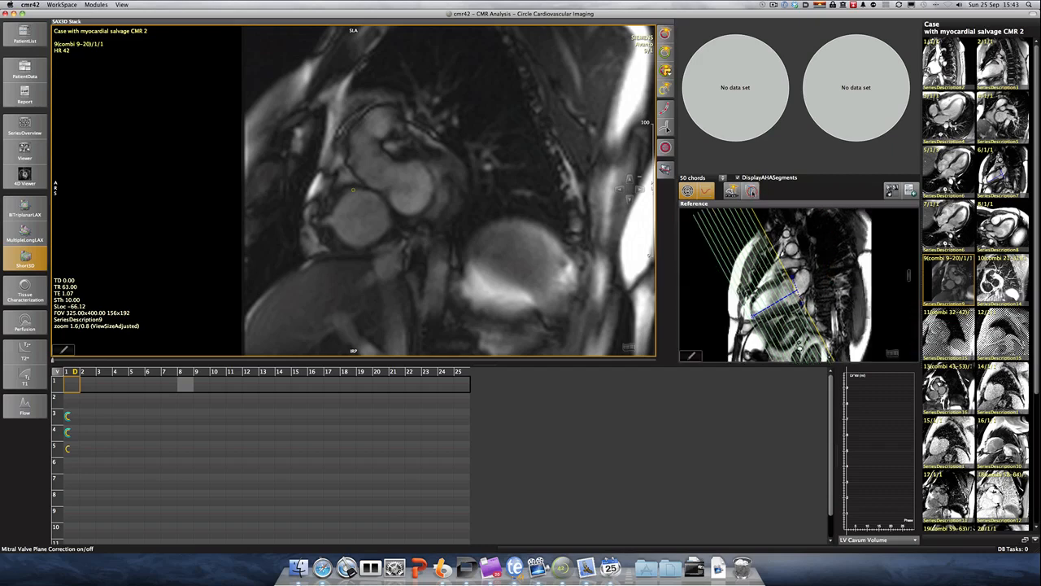
{"action": "left_click", "coordinate": [750, 192]}
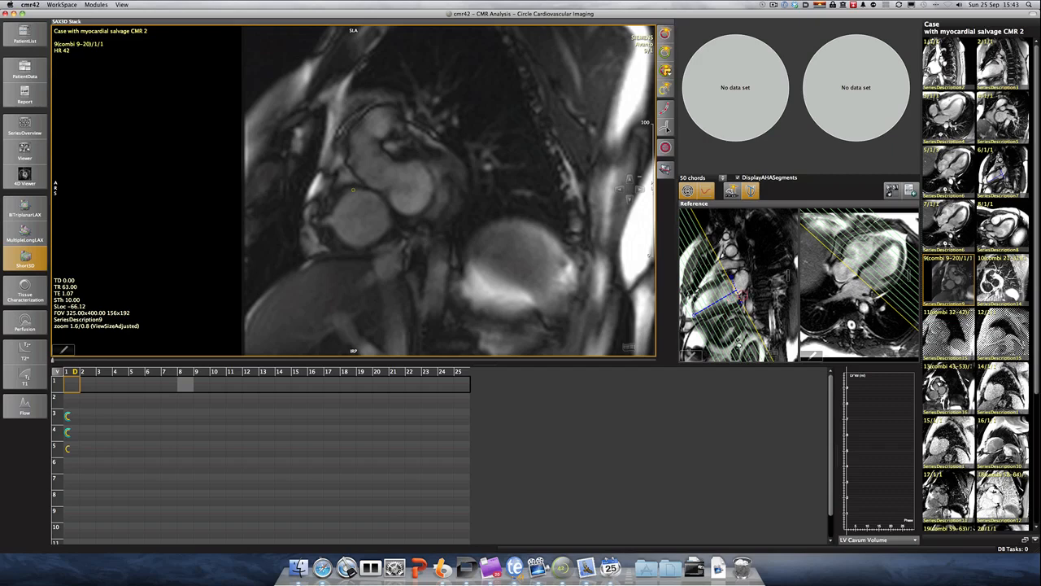
{"action": "left_click", "coordinate": [751, 193]}
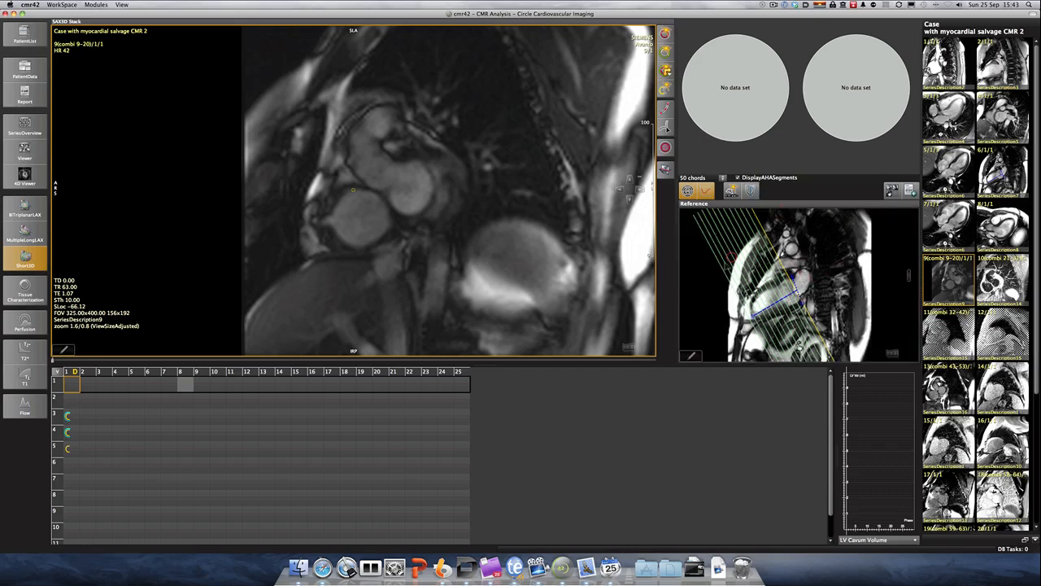
{"action": "left_click", "coordinate": [752, 192]}
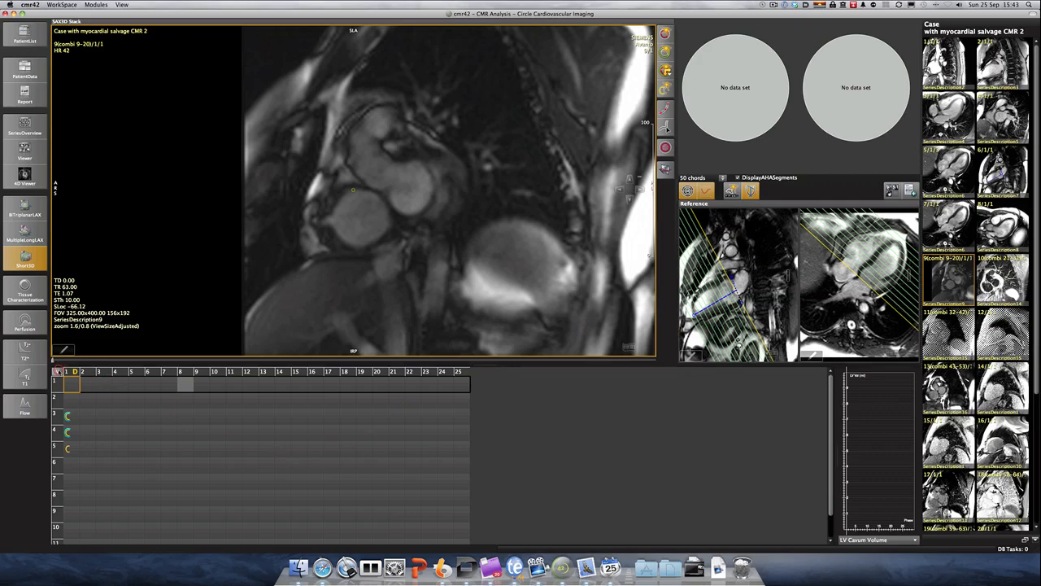
- Show the slice and phase matrix as image thumbnails, look through its slices, and return to the compact grid
{"action": "left_click", "coordinate": [56, 371]}
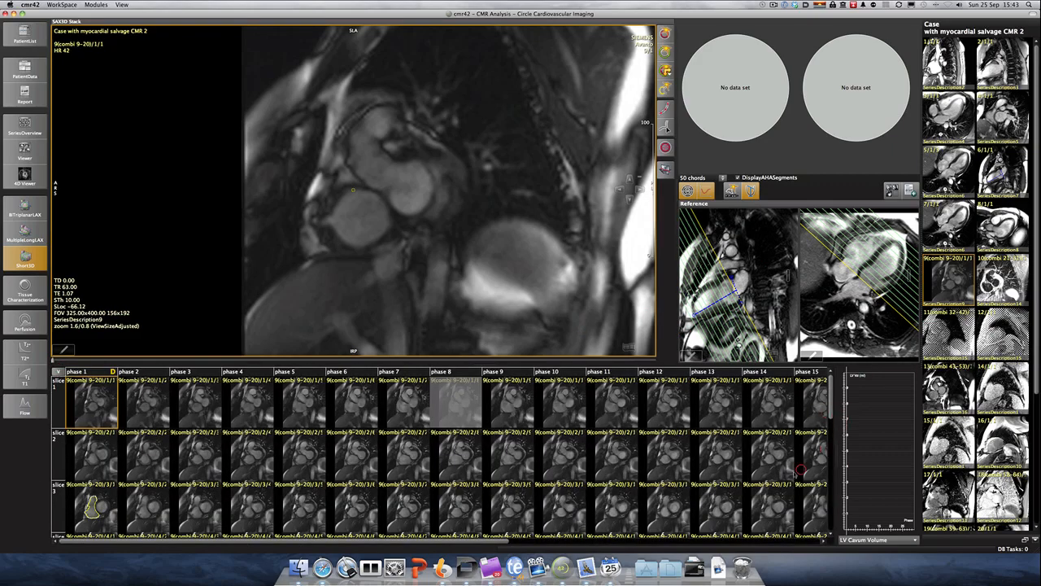
{"action": "scroll", "coordinate": [666, 487], "scroll_direction": "down", "scroll_amount": 6}
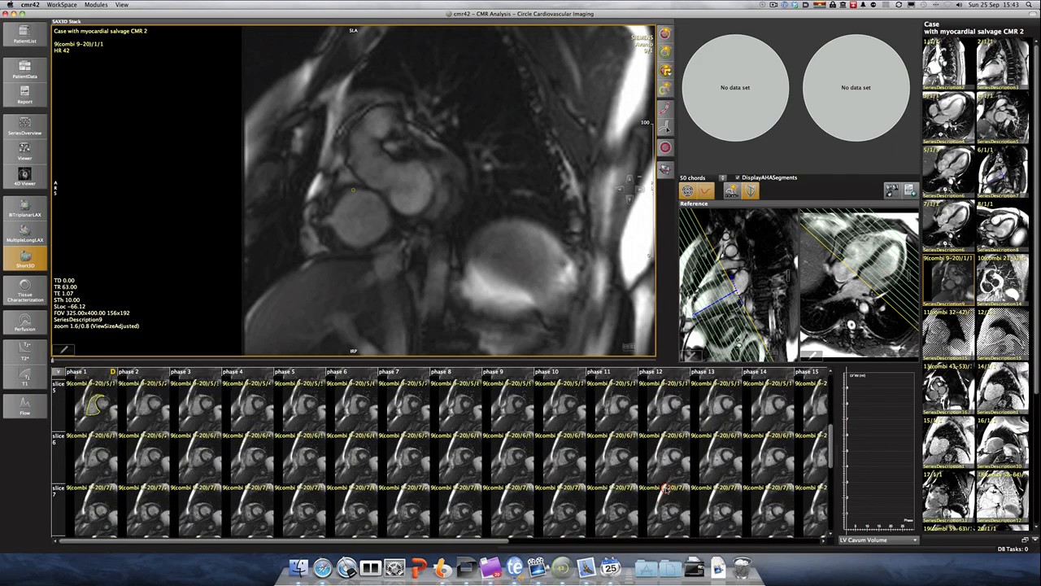
{"action": "scroll", "coordinate": [666, 488], "scroll_direction": "down", "scroll_amount": 3}
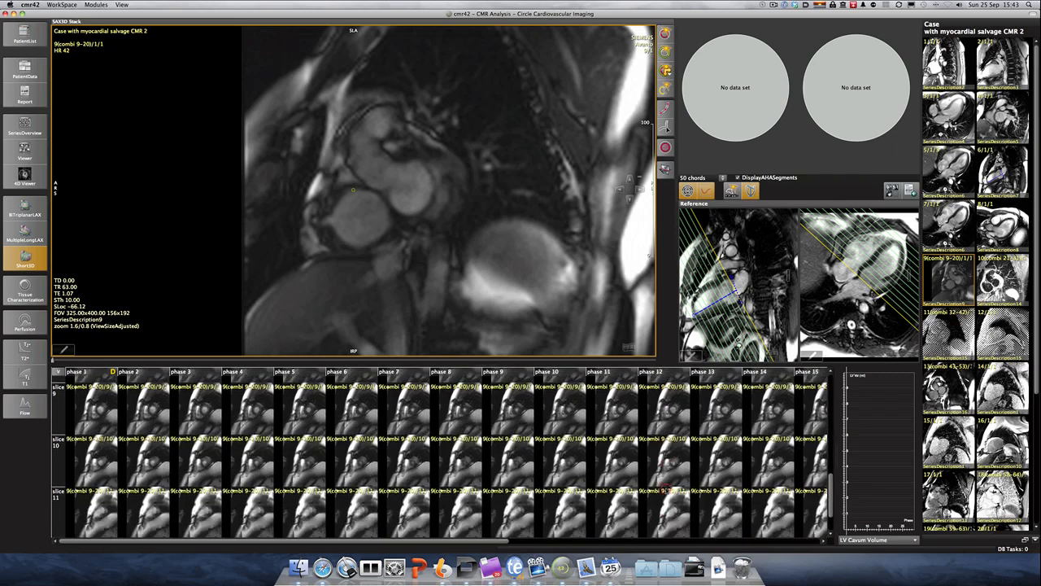
{"action": "scroll", "coordinate": [665, 490], "scroll_direction": "up", "scroll_amount": 9}
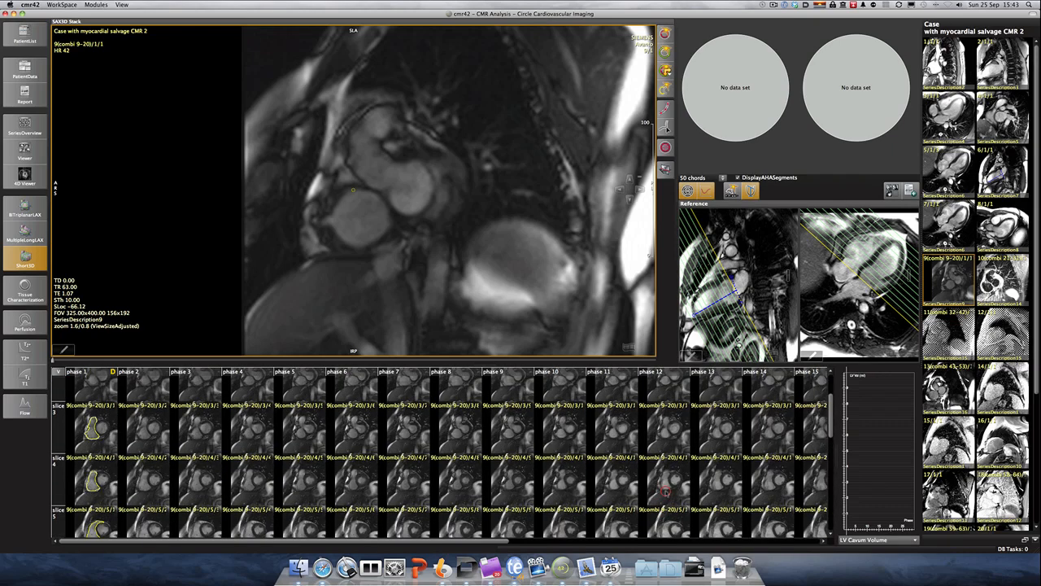
{"action": "left_click_drag", "start_coordinate": [486, 542], "coordinate": [406, 574]}
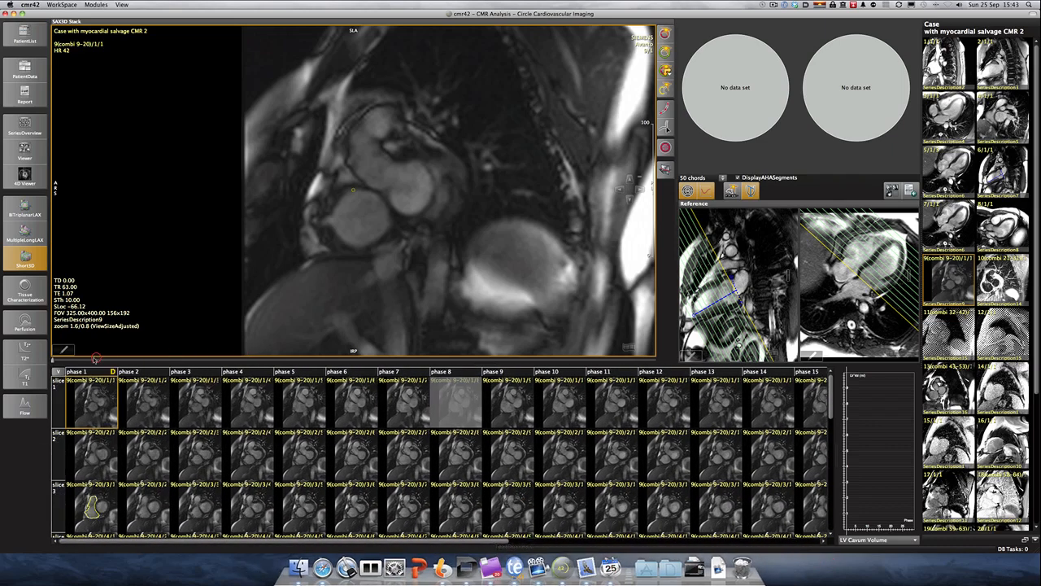
{"action": "left_click", "coordinate": [58, 371]}
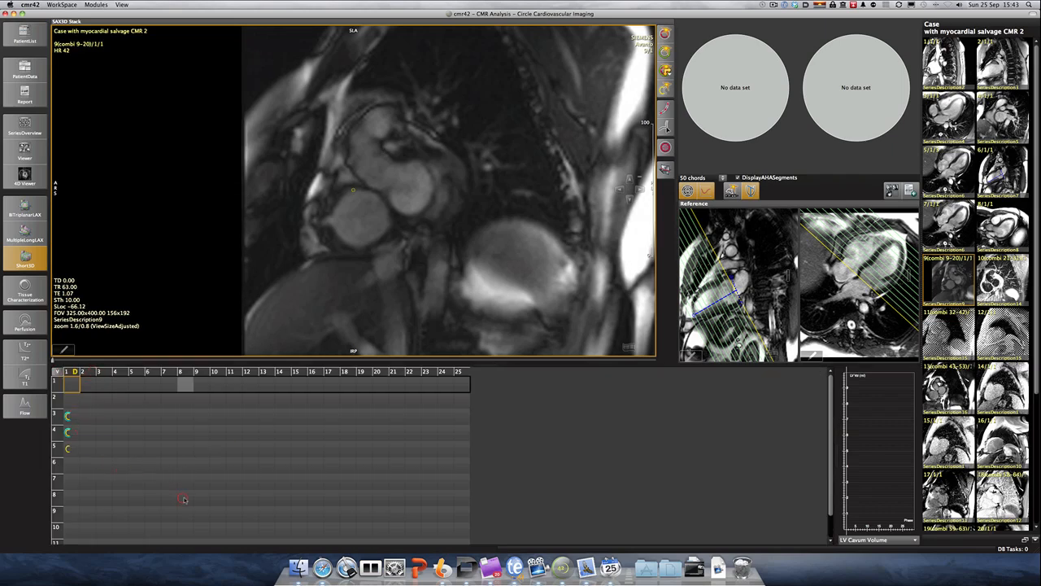
- Enlarge the slice and phase matrix so all 12 slice rows fit, keeping the compact grid display
{"action": "scroll", "coordinate": [195, 496], "scroll_direction": "down", "scroll_amount": 2}
{"action": "scroll", "coordinate": [200, 494], "scroll_direction": "up", "scroll_amount": 2}
{"action": "left_click_drag", "start_coordinate": [486, 366], "coordinate": [491, 344]}
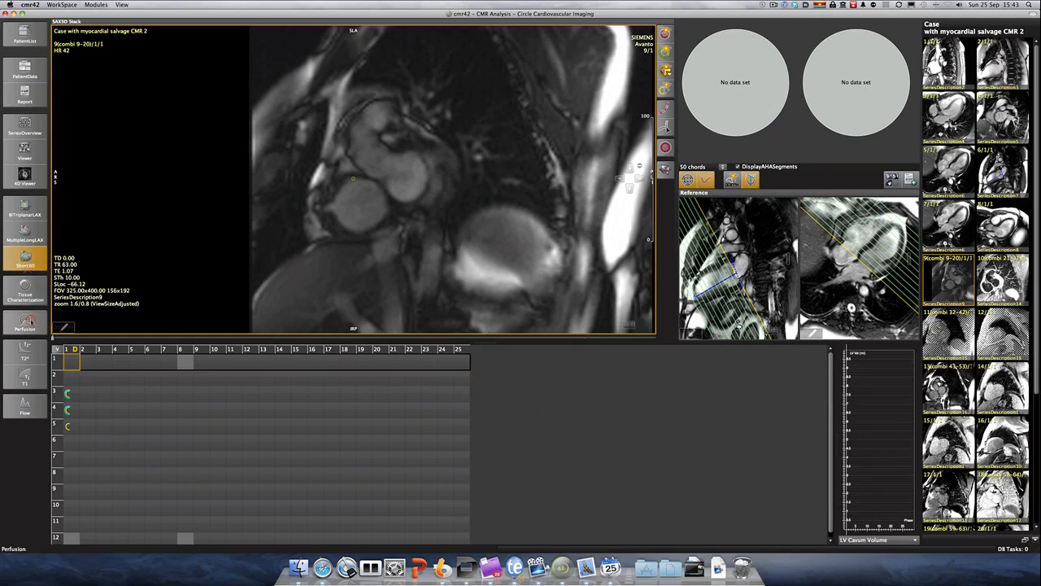
{"action": "left_click", "coordinate": [57, 349]}
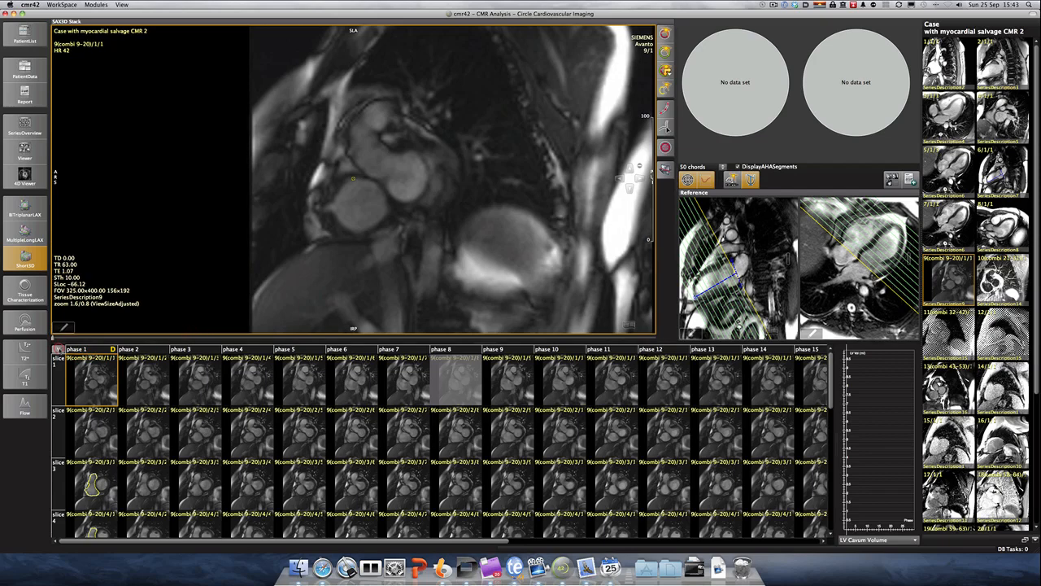
{"action": "left_click", "coordinate": [58, 349]}
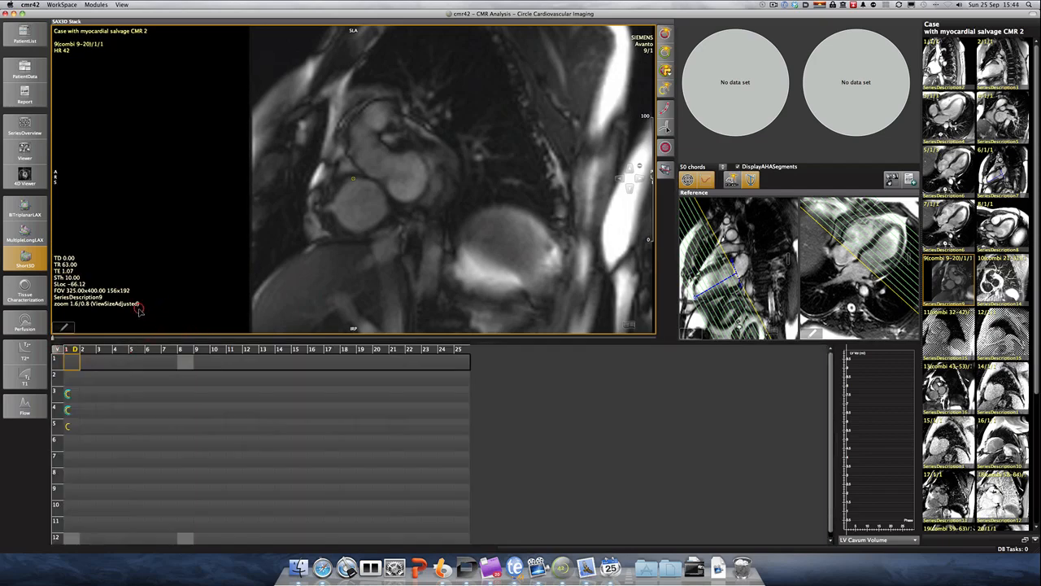
- Look over the contour drawing tools available in the short-axis image view
{"action": "left_click", "coordinate": [65, 327]}
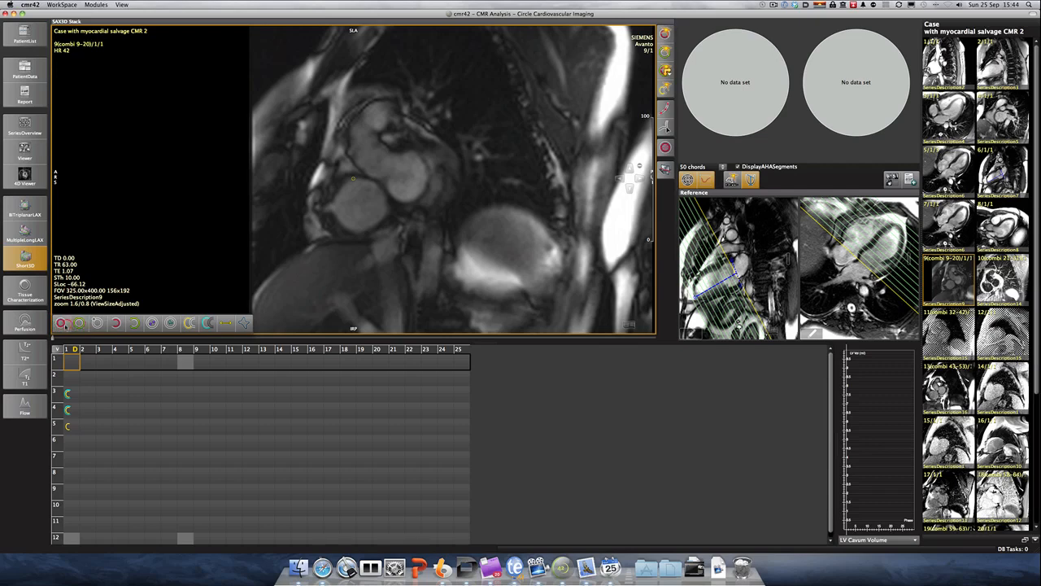
{"action": "left_click", "coordinate": [77, 324]}
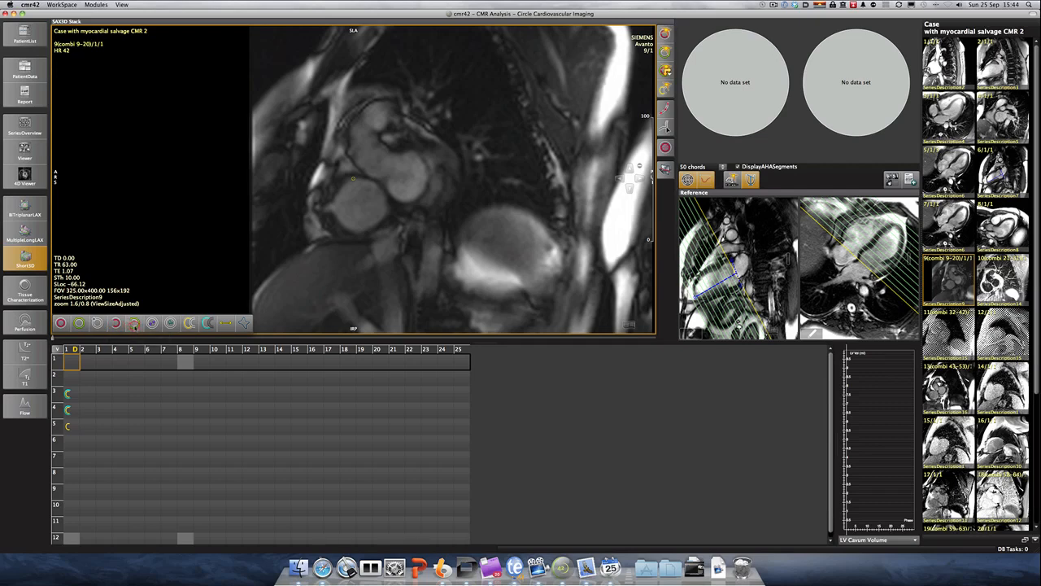
{"action": "left_click", "coordinate": [192, 317]}
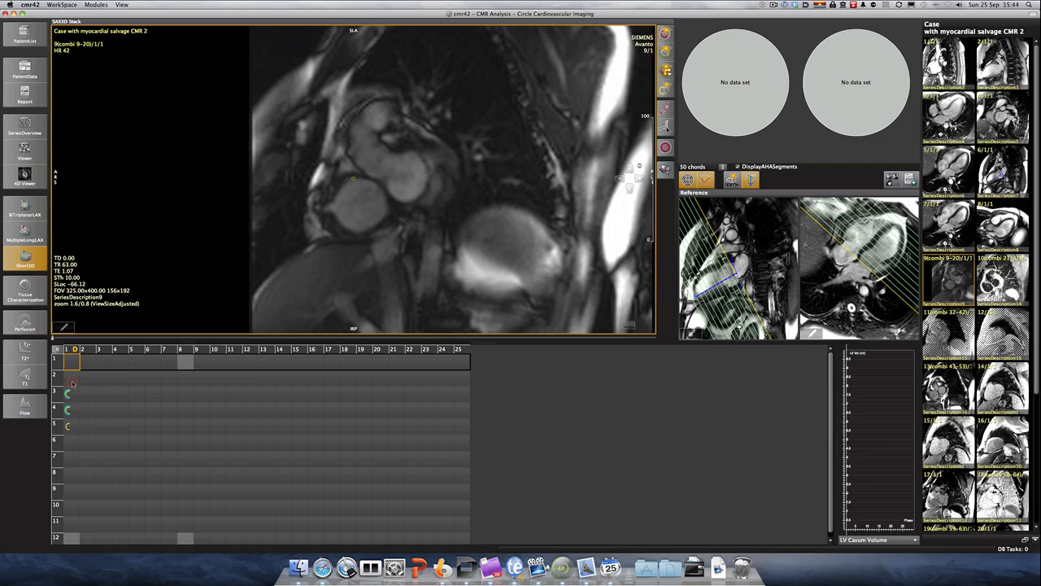
- Display slice 2 at phase 1 and delete all contours of the entire short-axis series
{"action": "left_click", "coordinate": [73, 381]}
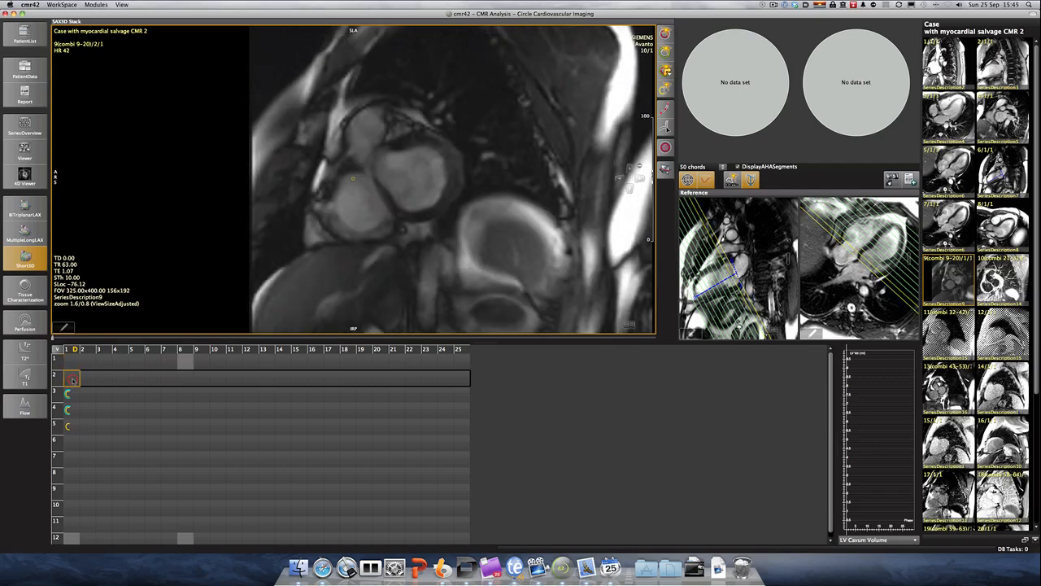
{"action": "right_click", "coordinate": [72, 381]}
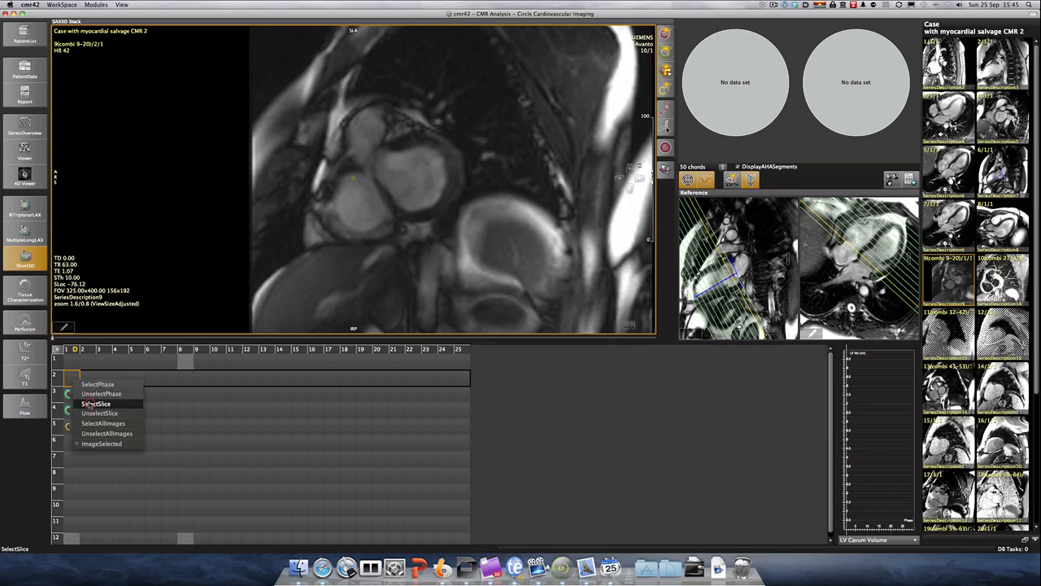
{"action": "left_click", "coordinate": [89, 404]}
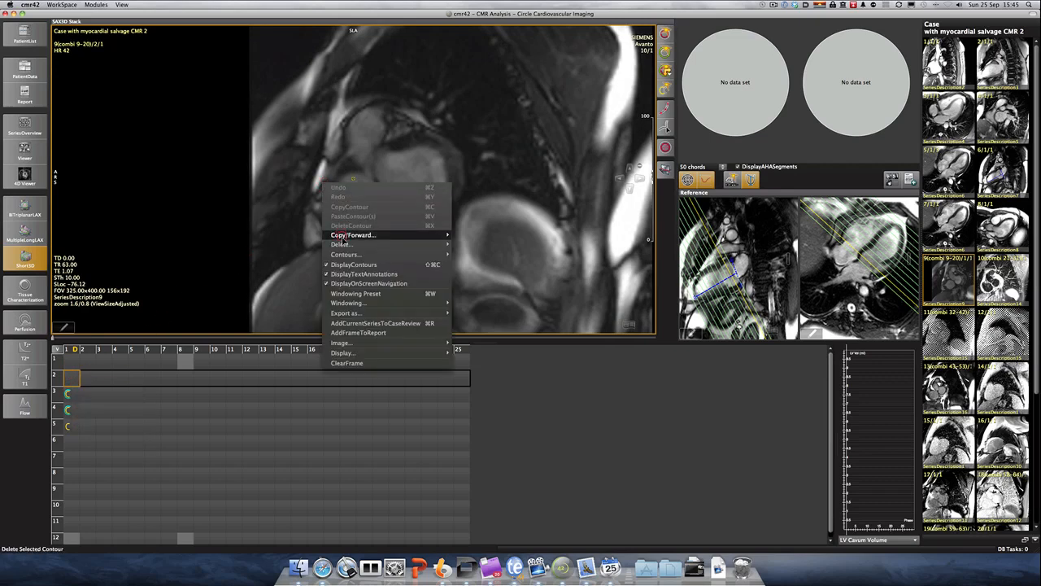
{"action": "mouse_move", "coordinate": [349, 244]}
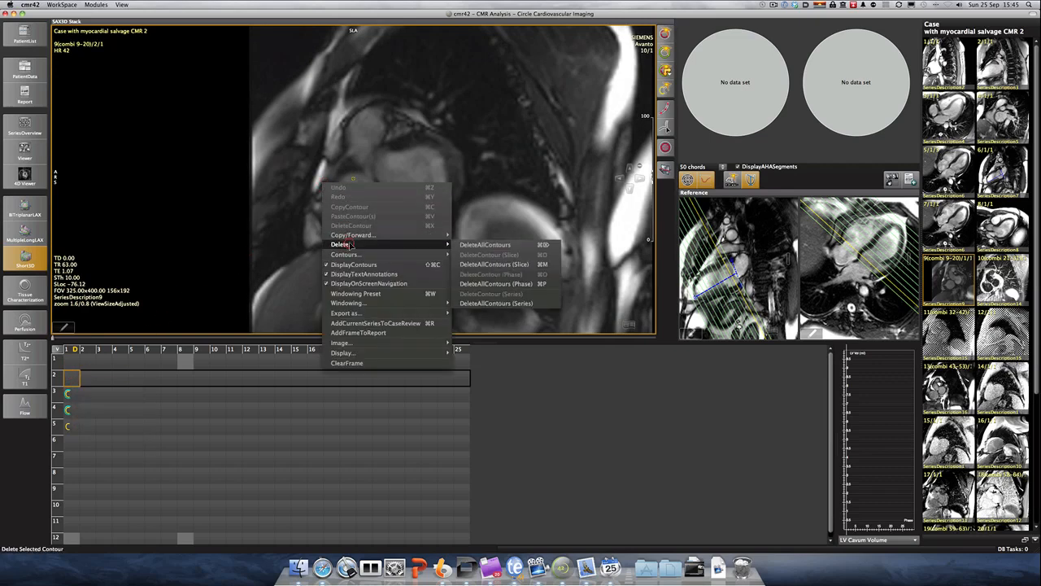
{"action": "left_click", "coordinate": [488, 303]}
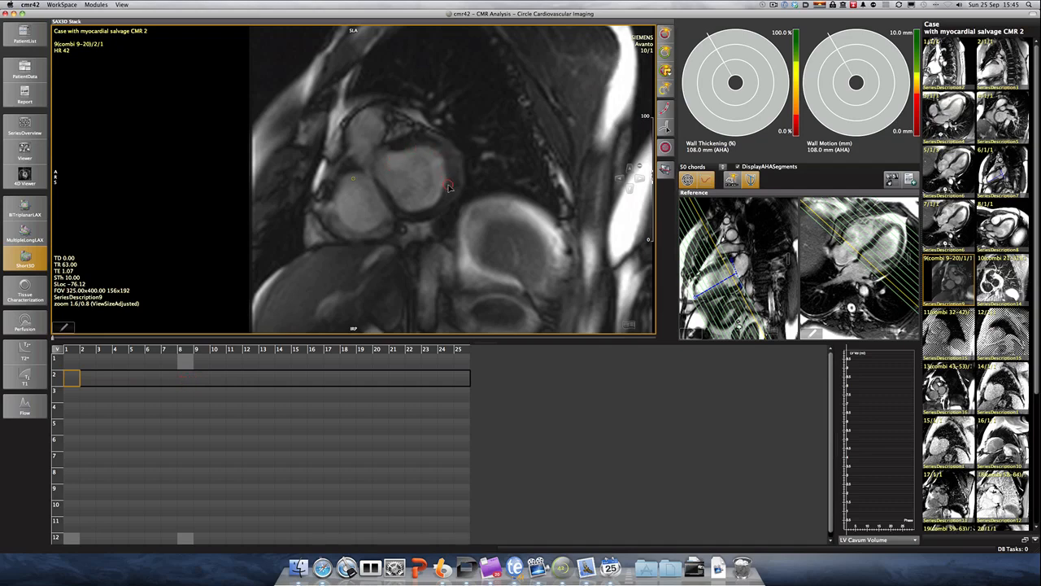
- Display slice 1 at phase 1 and magnify the image to zoom 2.6/1.2, with the heart's basal structures in view
{"action": "left_click", "coordinate": [73, 363]}
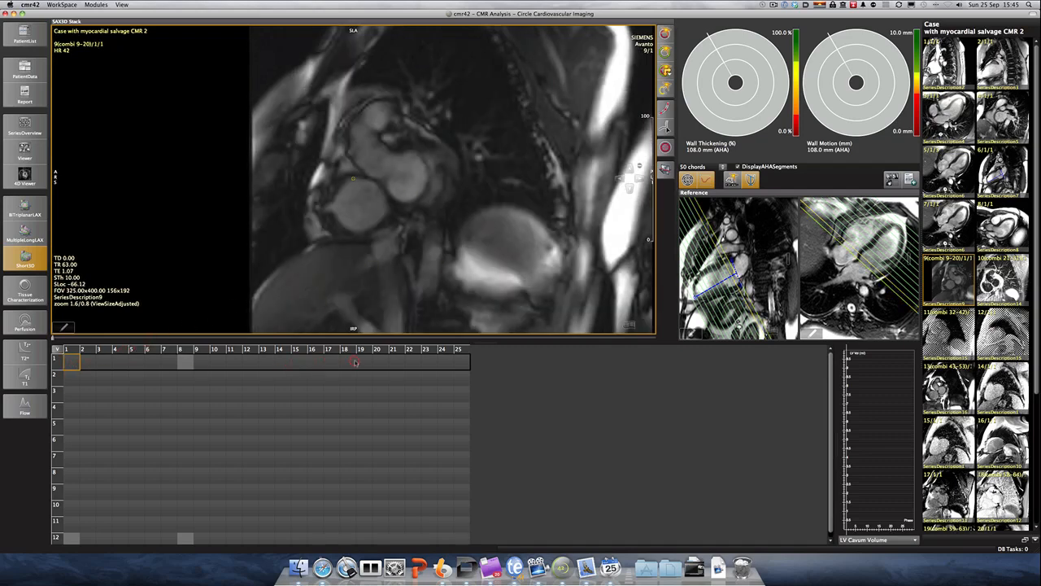
{"action": "right_click", "coordinate": [469, 324]}
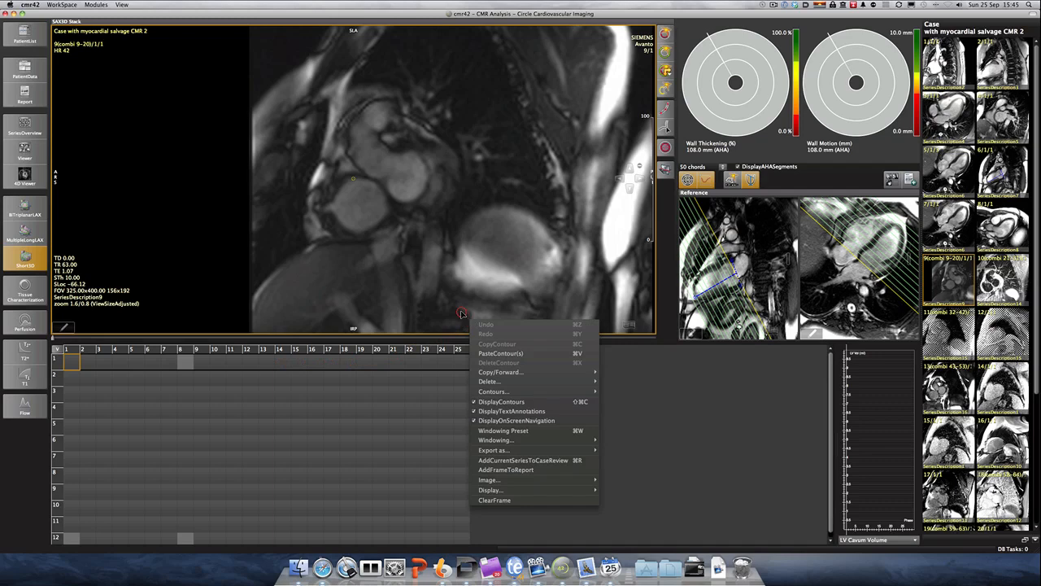
{"action": "left_click", "coordinate": [430, 273]}
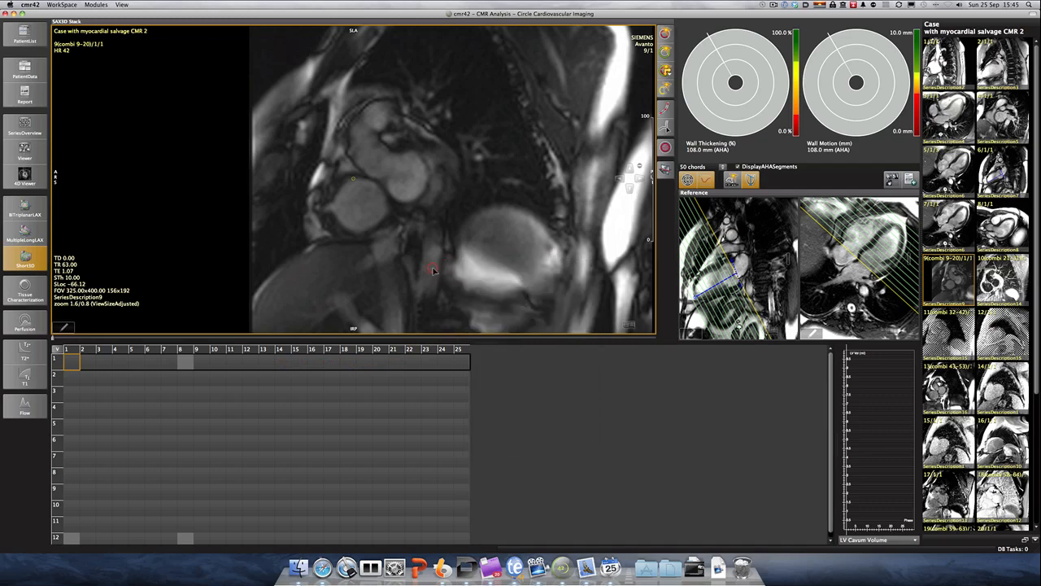
{"action": "left_click_drag", "start_coordinate": [649, 110], "coordinate": [624, 108]}
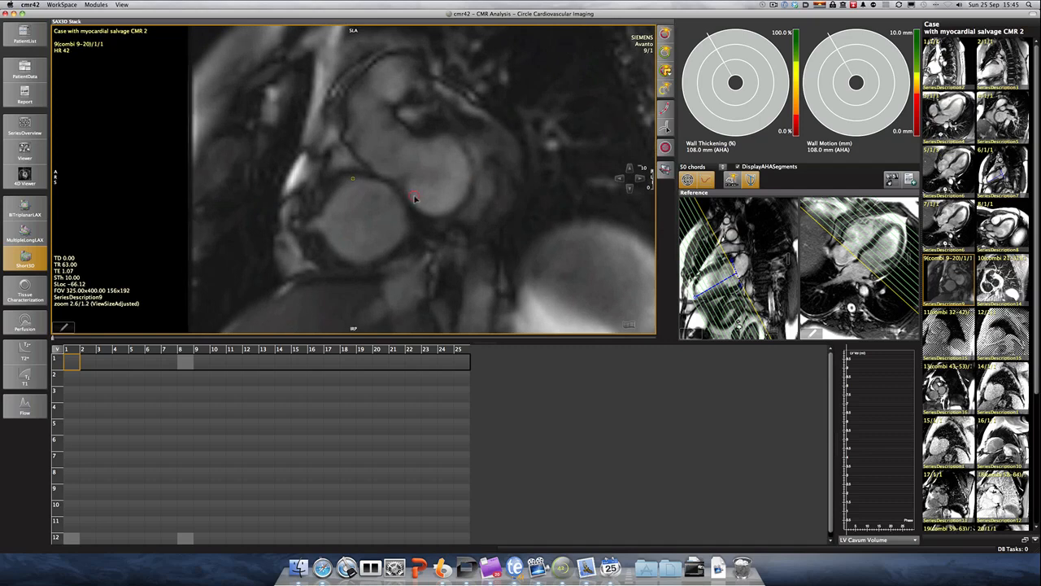
{"action": "left_click_drag", "start_coordinate": [416, 194], "coordinate": [402, 195]}
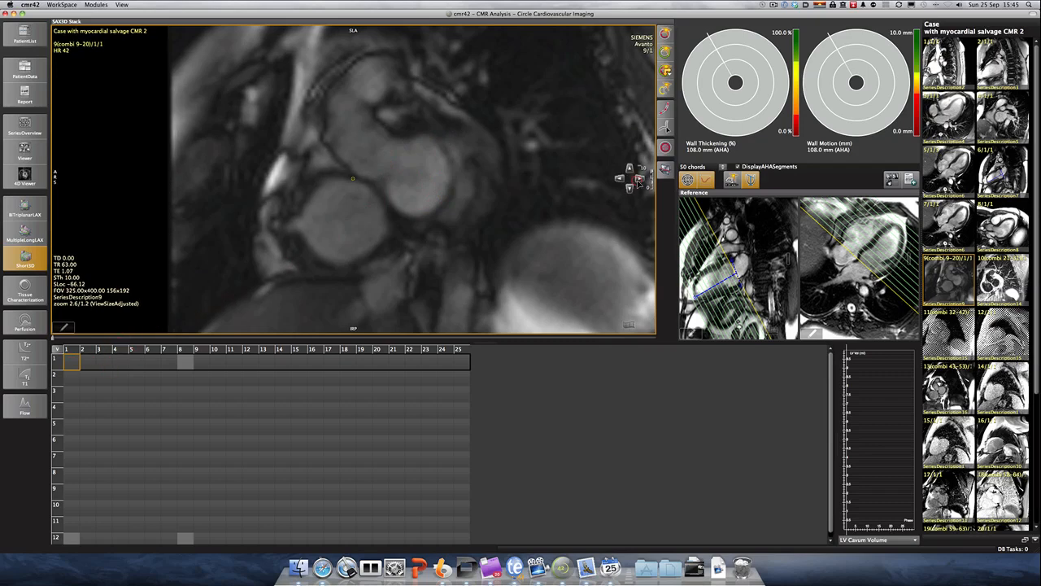
- Step through the phases of slice 1 up to phase 7 and back to phase 3 to examine the basal heart motion
{"action": "left_click", "coordinate": [640, 179]}
{"action": "left_click", "coordinate": [639, 179]}
{"action": "left_click", "coordinate": [639, 179]}
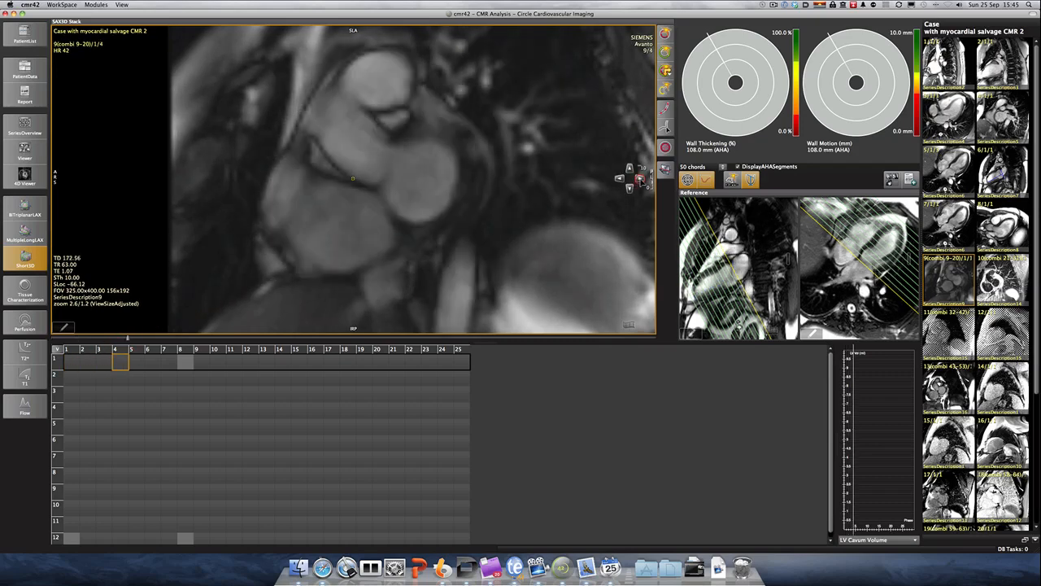
{"action": "left_click", "coordinate": [639, 179]}
{"action": "left_click", "coordinate": [639, 179]}
{"action": "left_click", "coordinate": [640, 179]}
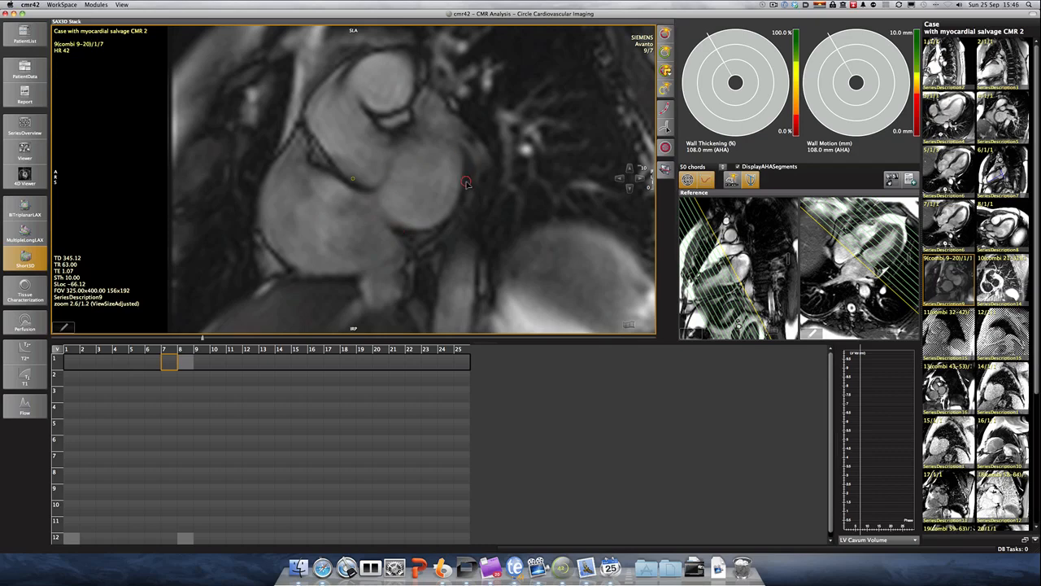
{"action": "left_click", "coordinate": [621, 180]}
{"action": "left_click", "coordinate": [621, 180]}
{"action": "left_click", "coordinate": [621, 180]}
{"action": "left_click", "coordinate": [621, 179]}
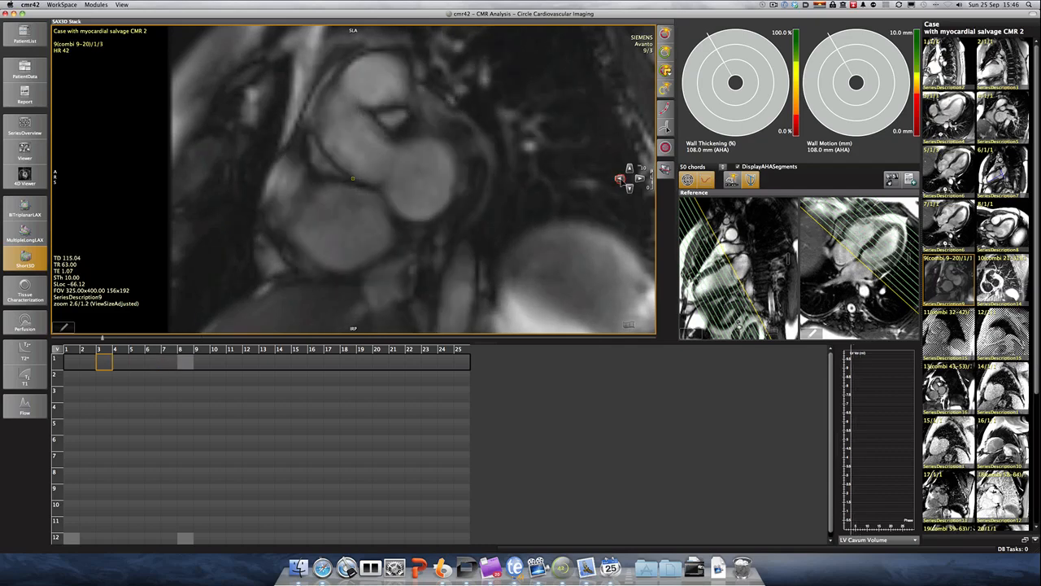
- Step slice 1 back through phase 1 to the last phases around 23 and return to phase 1, examining the basal structures
{"action": "left_click", "coordinate": [621, 179]}
{"action": "left_click", "coordinate": [621, 180]}
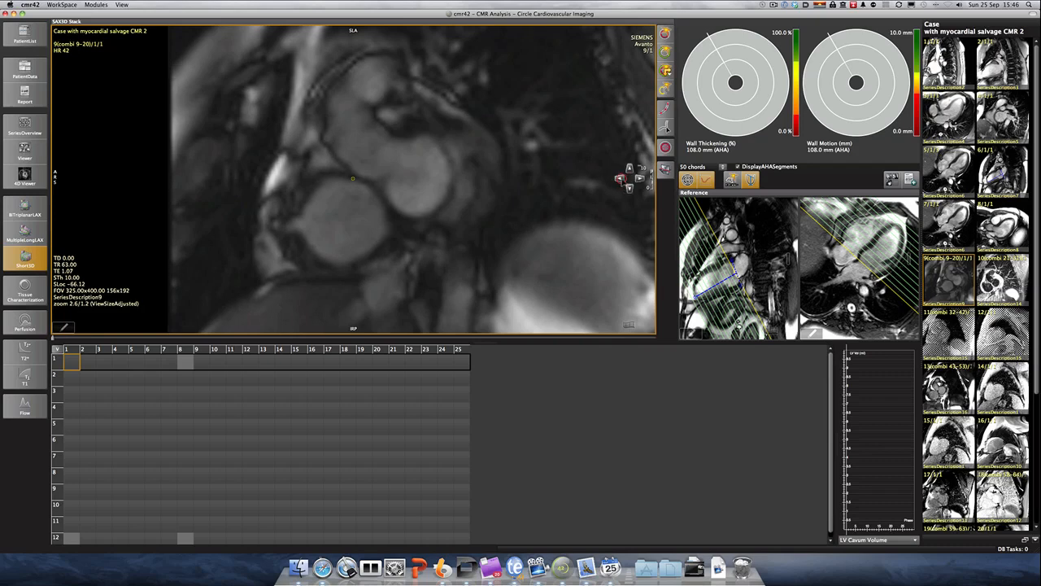
{"action": "left_click", "coordinate": [621, 179]}
{"action": "left_click", "coordinate": [621, 179]}
{"action": "left_click", "coordinate": [621, 179]}
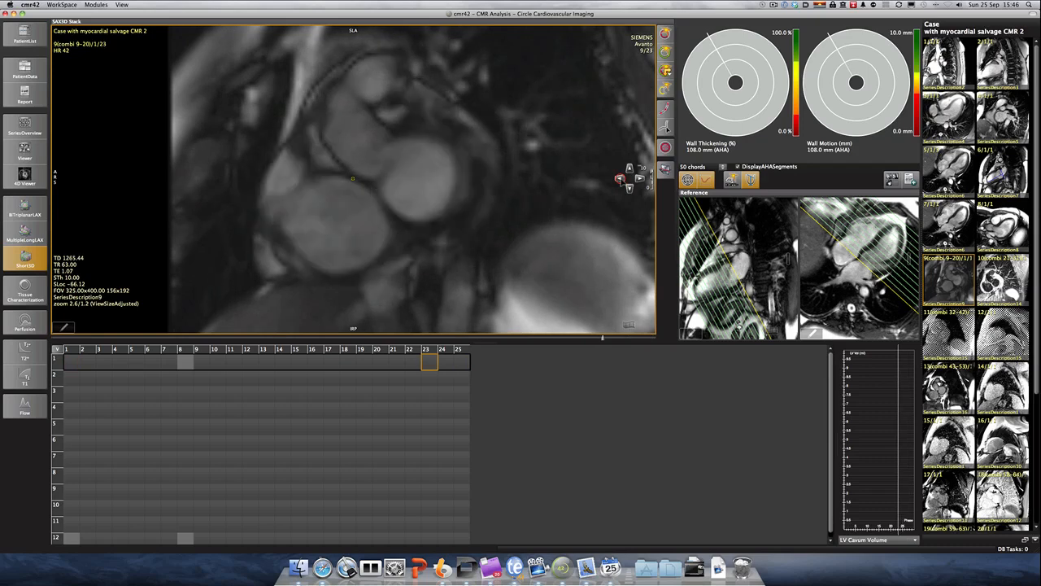
{"action": "left_click", "coordinate": [621, 179]}
{"action": "left_click", "coordinate": [639, 178]}
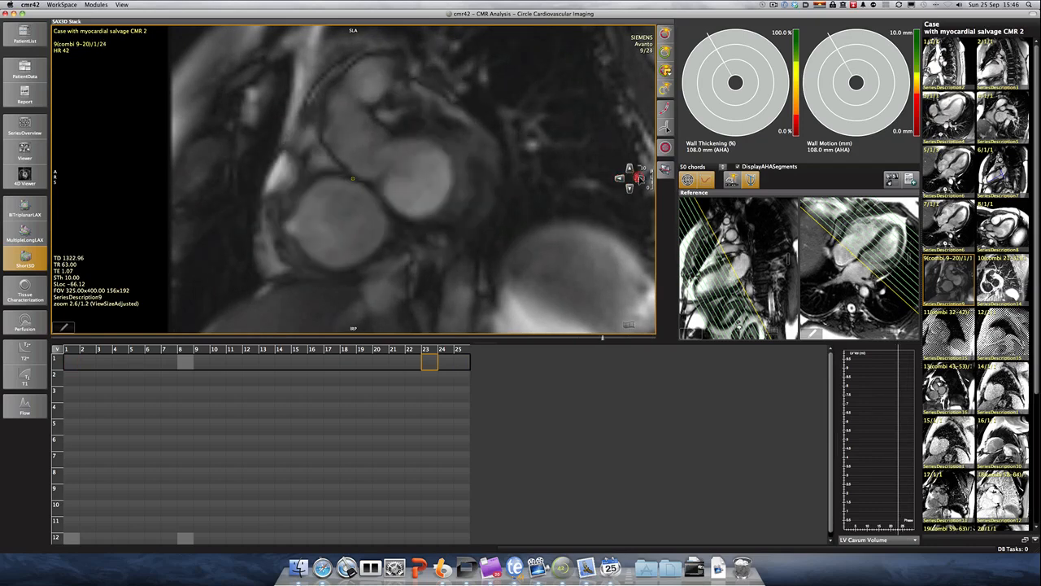
{"action": "left_click", "coordinate": [640, 178]}
{"action": "left_click", "coordinate": [639, 178]}
{"action": "left_click", "coordinate": [640, 178]}
{"action": "left_click", "coordinate": [639, 179]}
{"action": "left_click", "coordinate": [621, 179]}
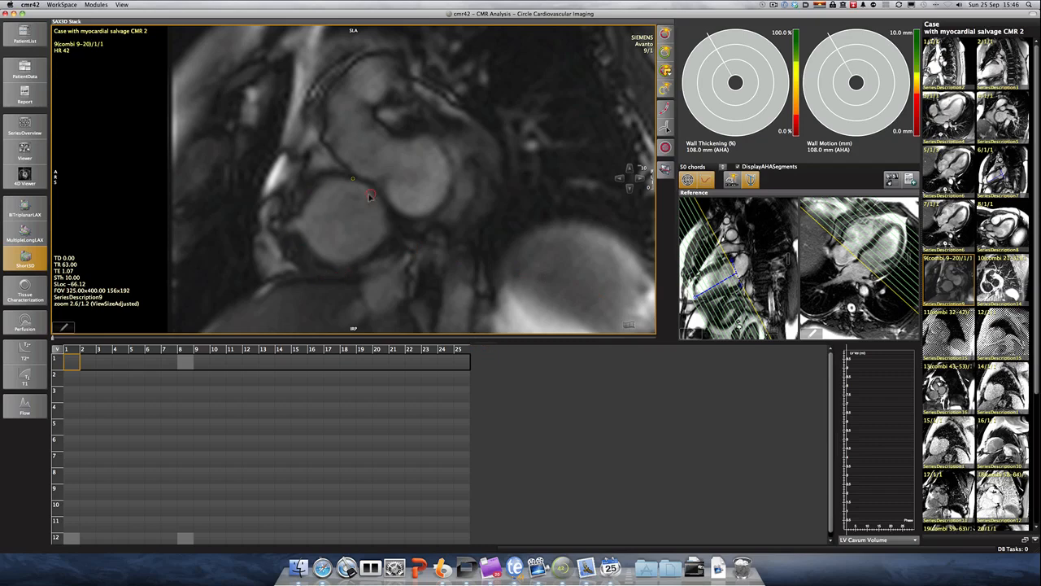
- Step slice 1 forward to phase 6, back to phase 25 and return to phase 1 to follow the outflow tract motion
{"action": "left_click", "coordinate": [639, 179]}
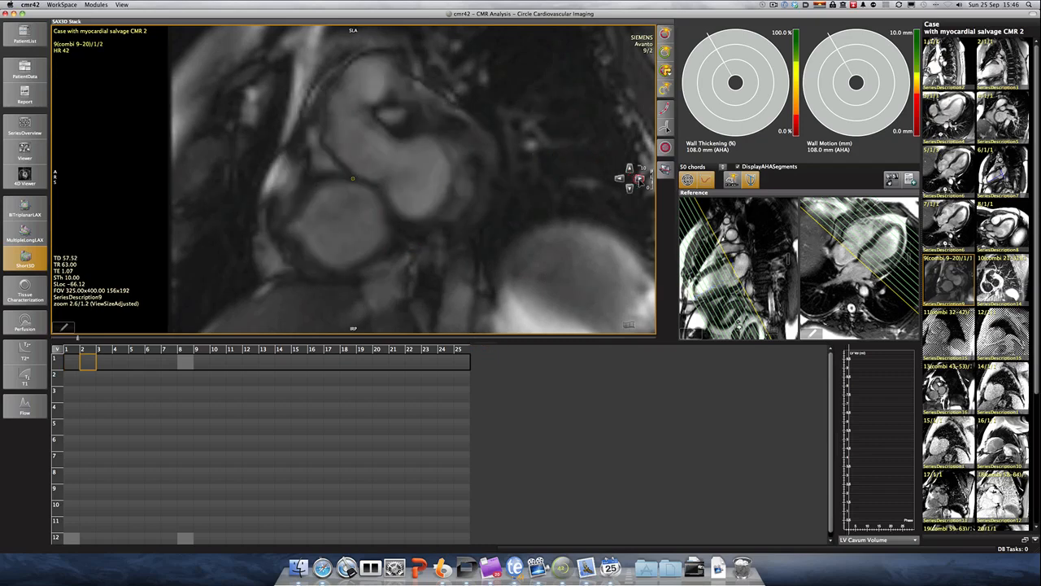
{"action": "left_click", "coordinate": [639, 179]}
{"action": "left_click", "coordinate": [639, 179]}
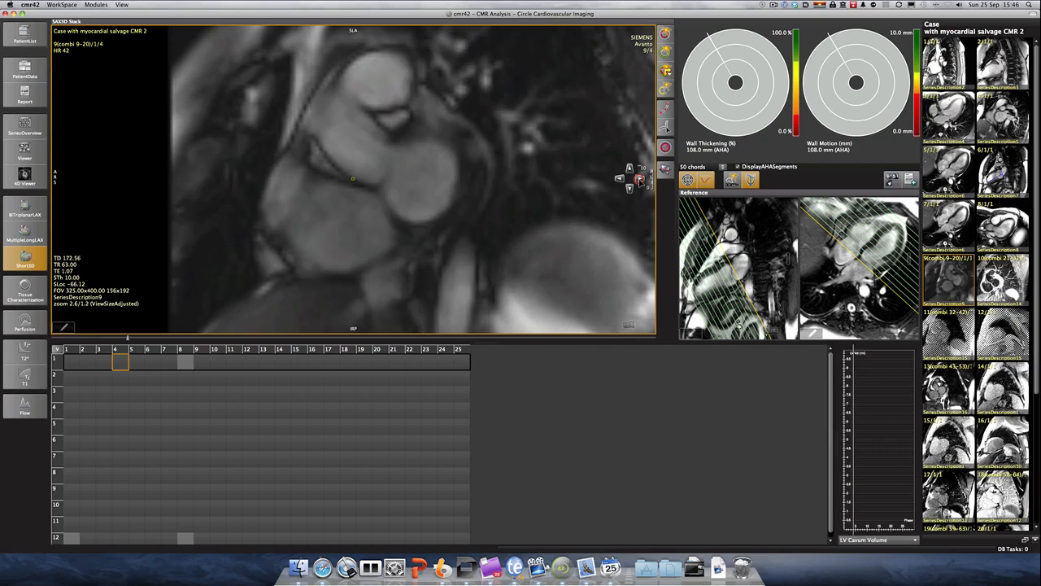
{"action": "left_click", "coordinate": [639, 179]}
{"action": "left_click", "coordinate": [640, 179]}
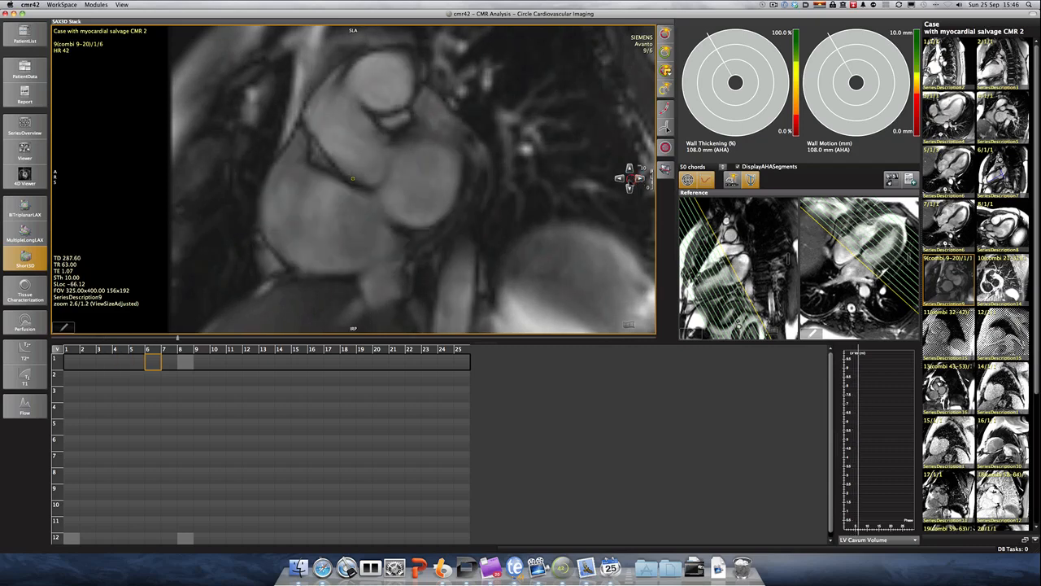
{"action": "left_click", "coordinate": [619, 179]}
{"action": "left_click", "coordinate": [619, 179]}
{"action": "left_click", "coordinate": [619, 179]}
{"action": "left_click", "coordinate": [620, 179]}
{"action": "left_click", "coordinate": [619, 179]}
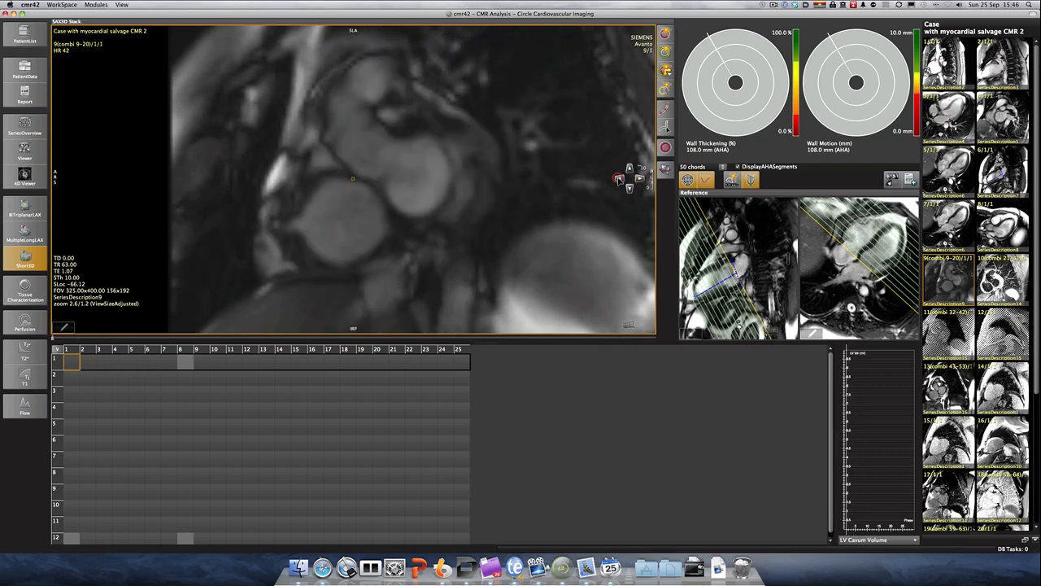
{"action": "left_click", "coordinate": [619, 179]}
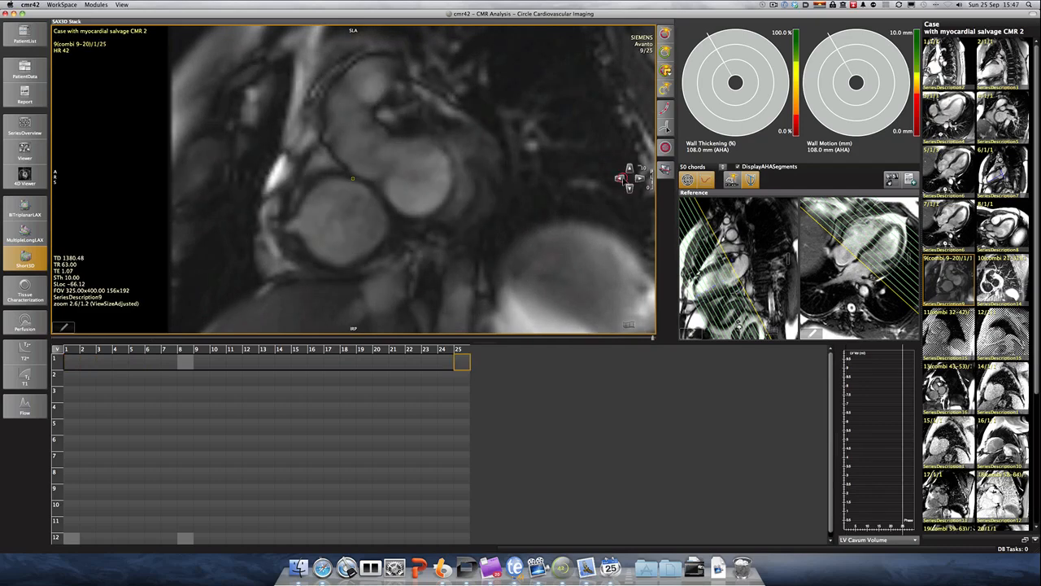
{"action": "left_click", "coordinate": [640, 179]}
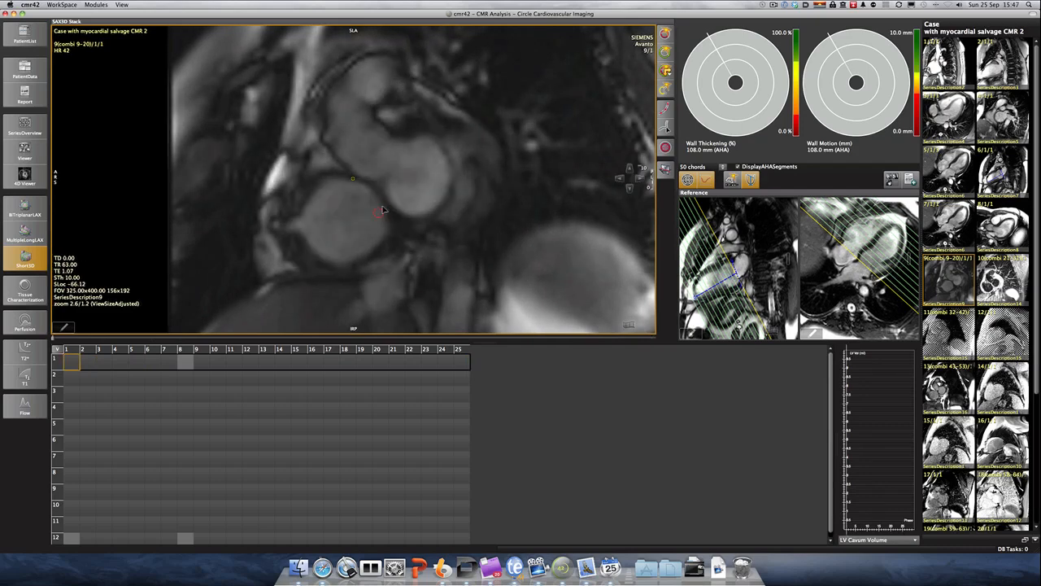
- Compare the right ventricular outflow region of slice 1 between phase 4 and the end phases 24 and 25
{"action": "left_click_drag", "start_coordinate": [337, 146], "coordinate": [325, 104]}
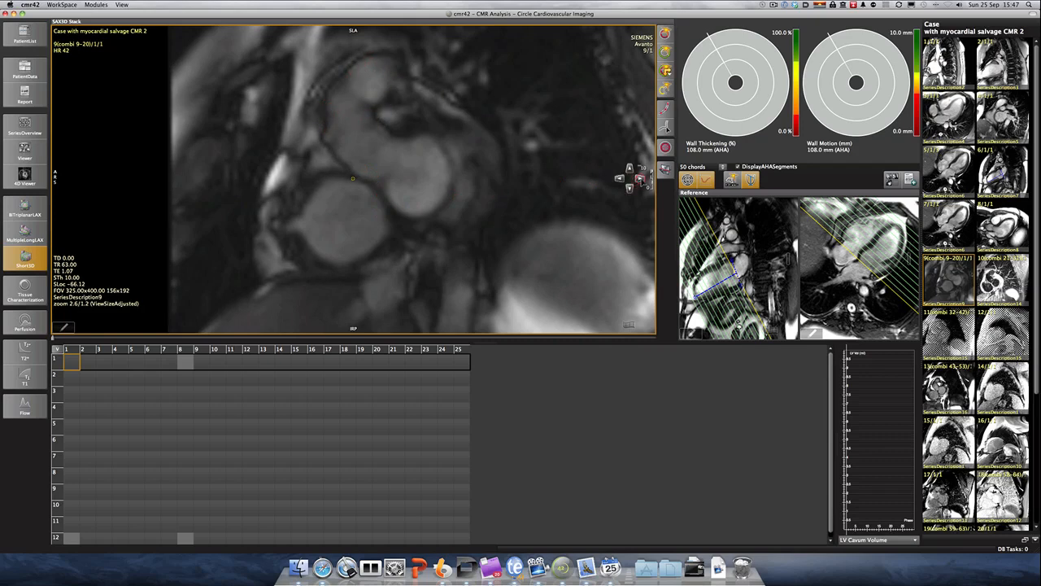
{"action": "left_click", "coordinate": [639, 179]}
{"action": "left_click", "coordinate": [640, 179]}
{"action": "left_click", "coordinate": [640, 179]}
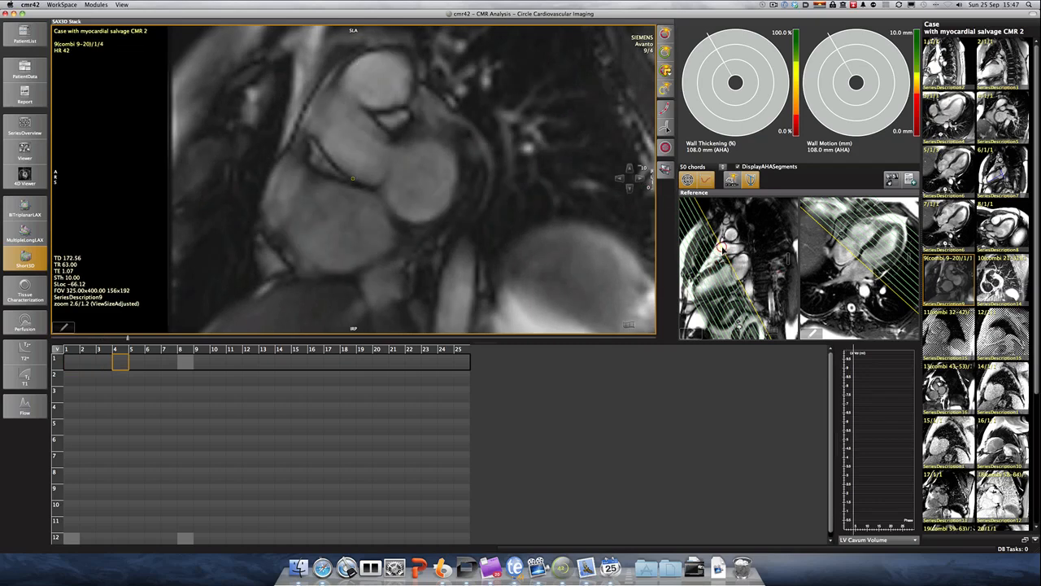
{"action": "left_click", "coordinate": [620, 179]}
{"action": "left_click", "coordinate": [620, 179]}
{"action": "left_click", "coordinate": [620, 179]}
{"action": "left_click", "coordinate": [620, 179]}
{"action": "left_click", "coordinate": [620, 179]}
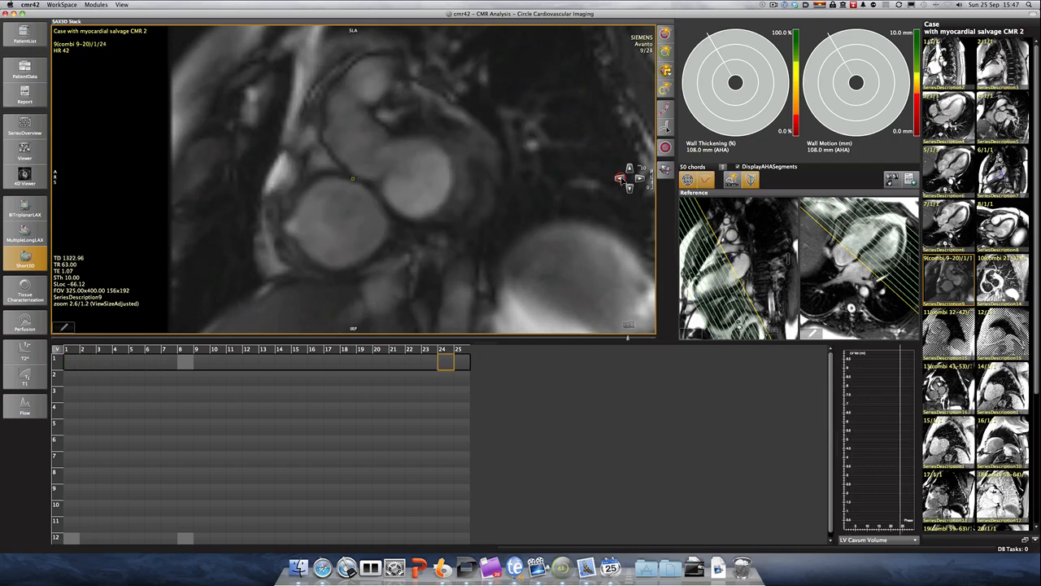
{"action": "left_click", "coordinate": [639, 179]}
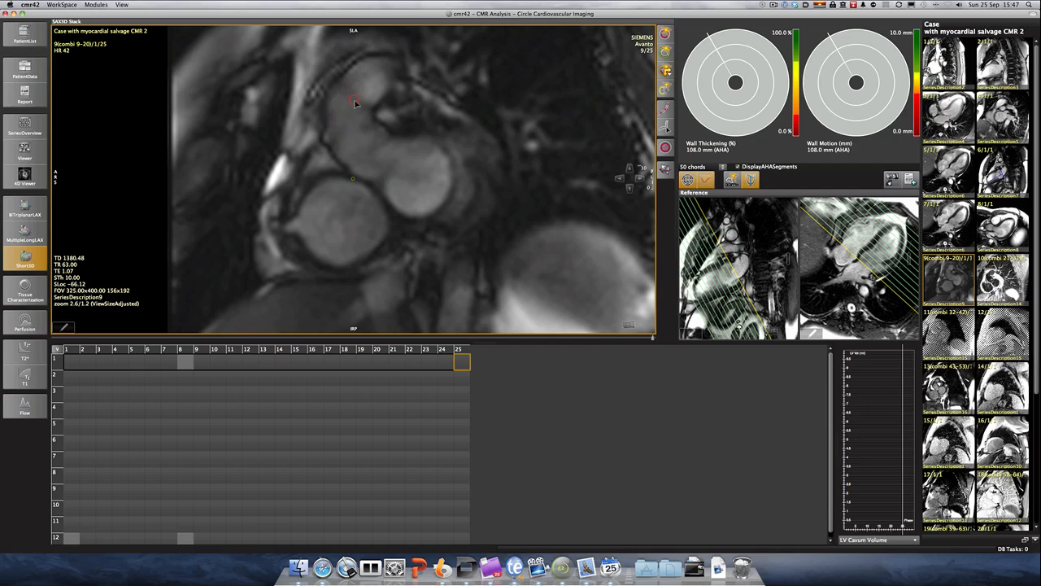
- Trace a right ventricular endocardial contour around the small outflow tract region on slice 1 at phase 1
{"action": "left_click", "coordinate": [73, 362]}
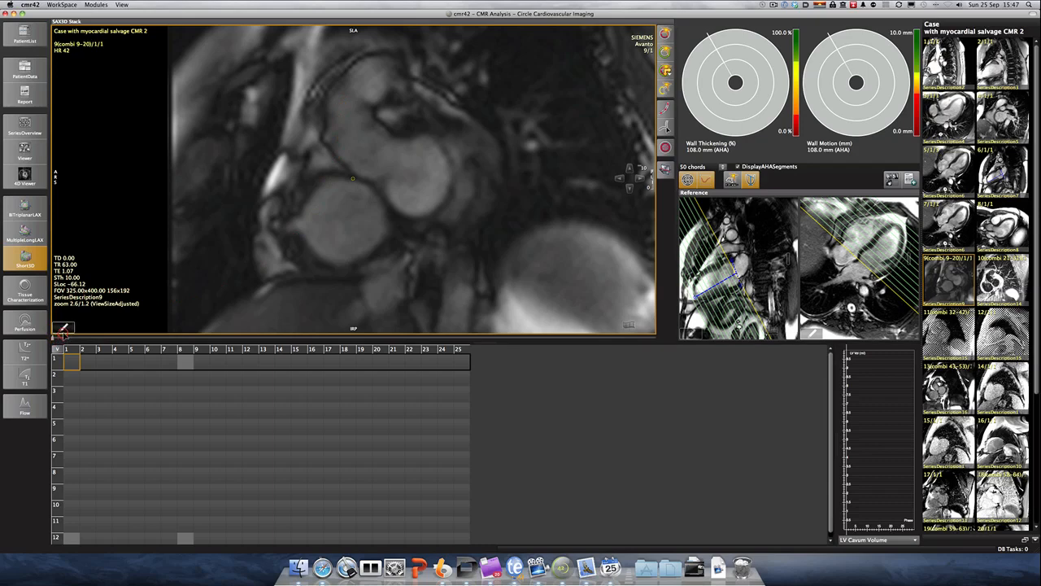
{"action": "mouse_move", "coordinate": [64, 328]}
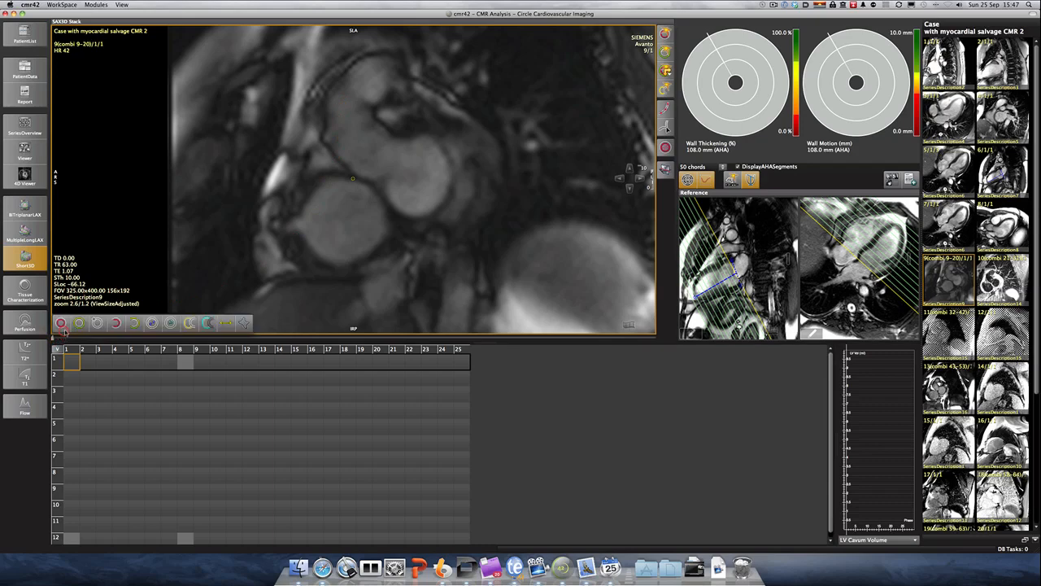
{"action": "left_click", "coordinate": [190, 323]}
{"action": "mouse_move", "coordinate": [341, 87]}
{"action": "left_mouse_down"}
{"action": "mouse_move", "coordinate": [364, 101]}
{"action": "mouse_move", "coordinate": [361, 121]}
{"action": "mouse_move", "coordinate": [335, 140]}
{"action": "mouse_move", "coordinate": [328, 99]}
{"action": "left_mouse_up"}
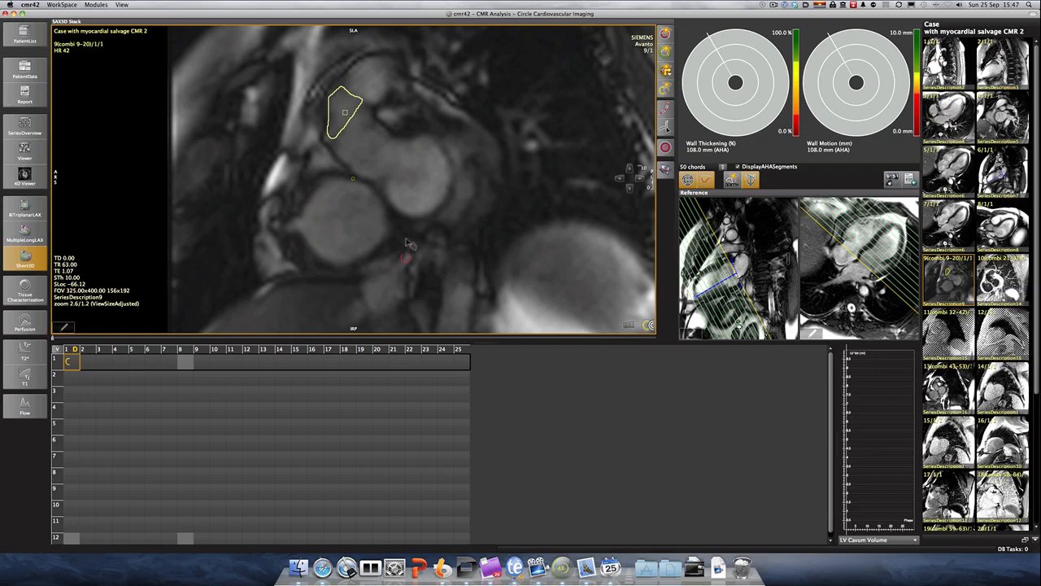
- Compare slice 2 with the contoured slice 1 at phase 1, ending with slice 2 displayed
{"action": "left_click", "coordinate": [629, 189]}
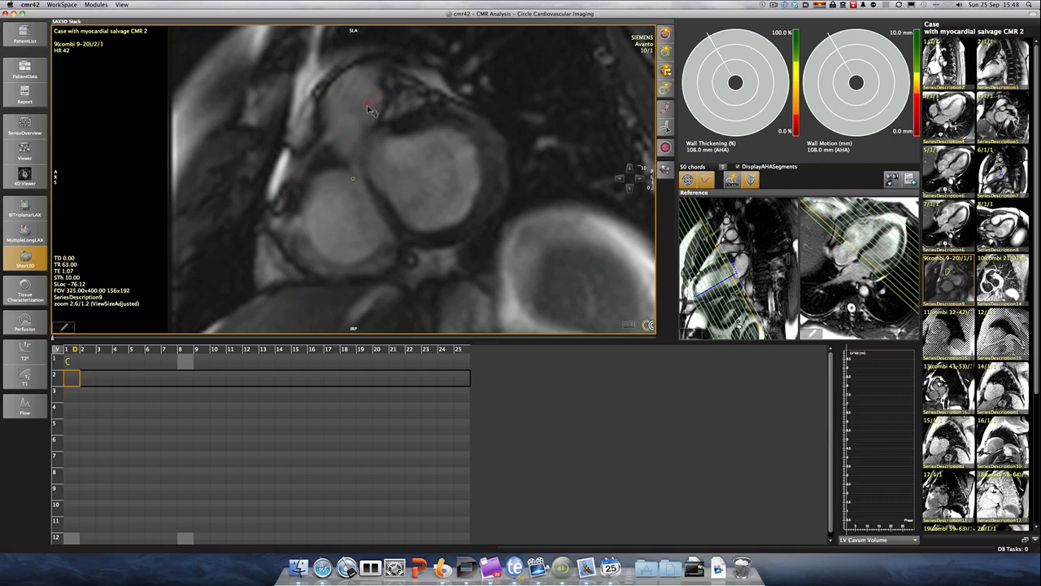
{"action": "left_click", "coordinate": [69, 362]}
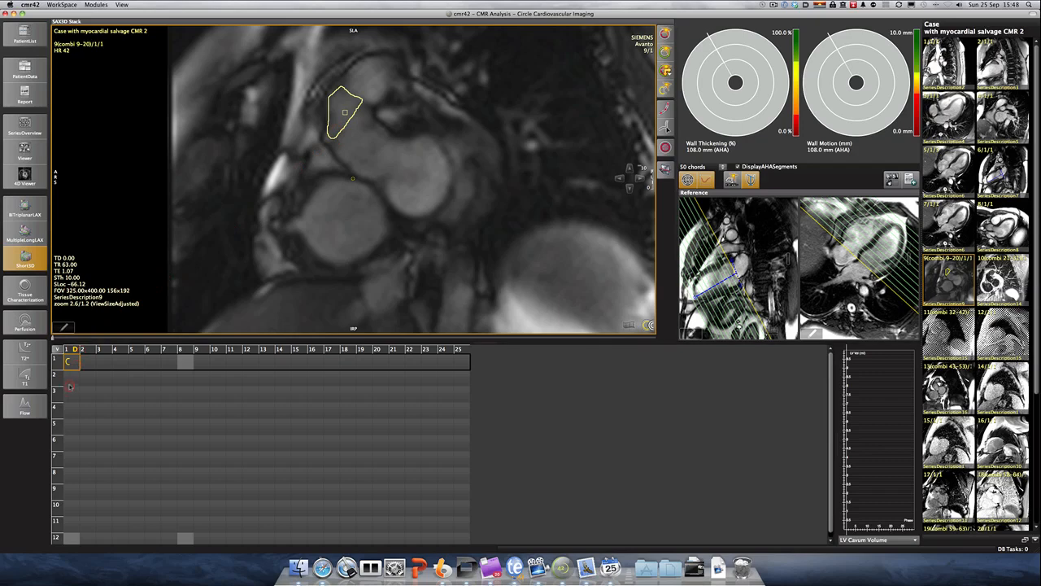
{"action": "left_click", "coordinate": [72, 379]}
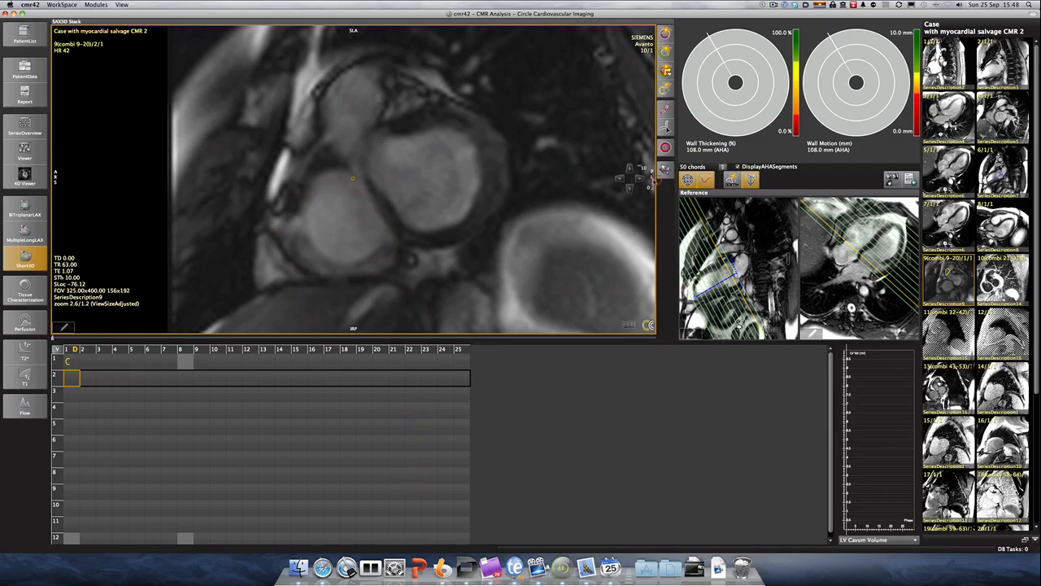
- Step slice 2 forward to phase 5, back to phase 22 and forward to phase 1 to examine the ventricular and valve motion
{"action": "left_click", "coordinate": [641, 179]}
{"action": "left_click", "coordinate": [641, 179]}
{"action": "left_click", "coordinate": [641, 179]}
{"action": "left_click", "coordinate": [641, 179]}
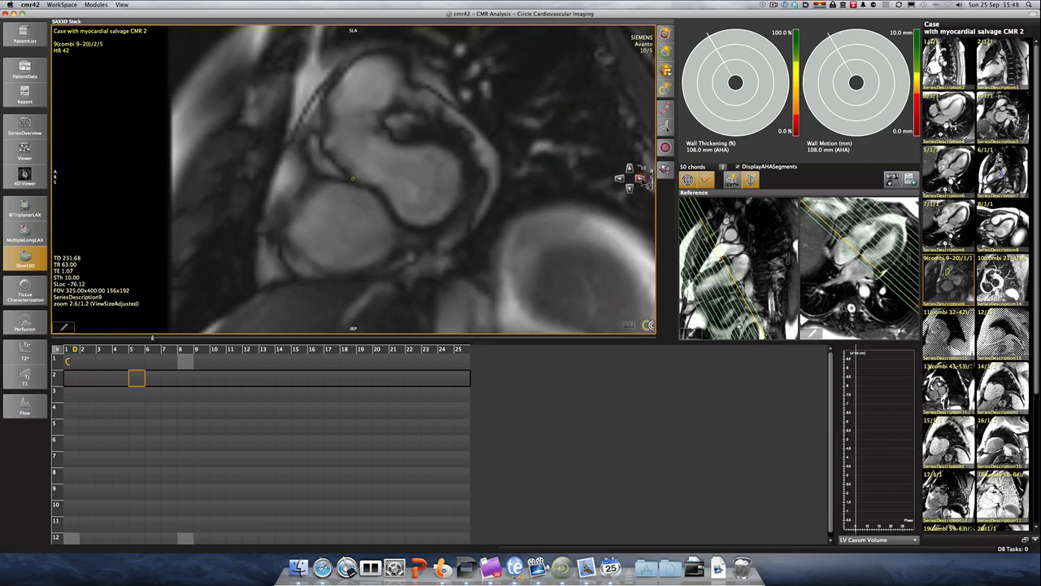
{"action": "left_click", "coordinate": [619, 178]}
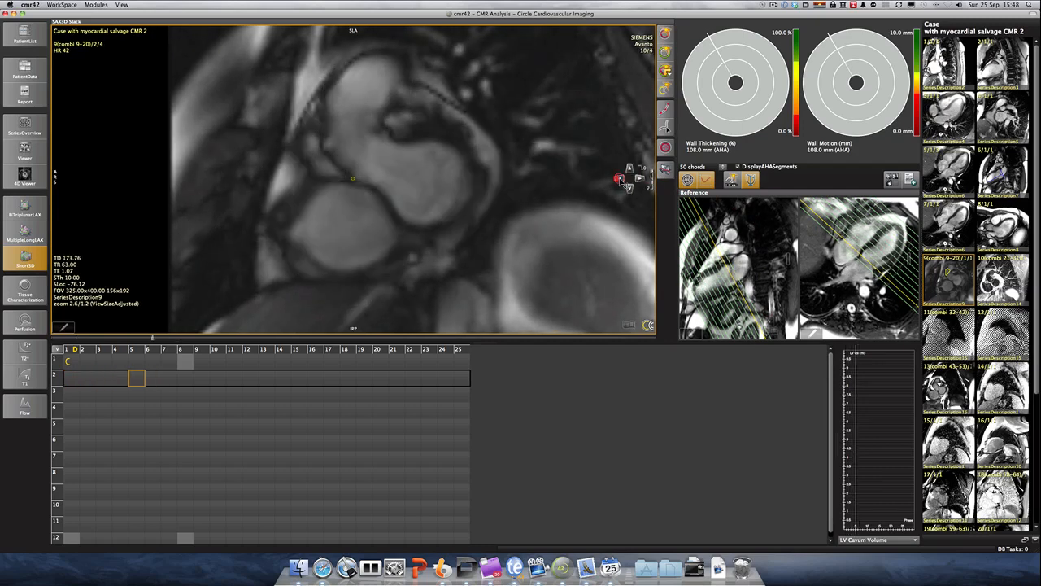
{"action": "left_click", "coordinate": [620, 178]}
{"action": "left_click", "coordinate": [620, 179]}
{"action": "left_click", "coordinate": [619, 178]}
{"action": "left_click", "coordinate": [619, 178]}
{"action": "left_click", "coordinate": [619, 178]}
{"action": "left_click", "coordinate": [619, 178]}
{"action": "left_click", "coordinate": [620, 178]}
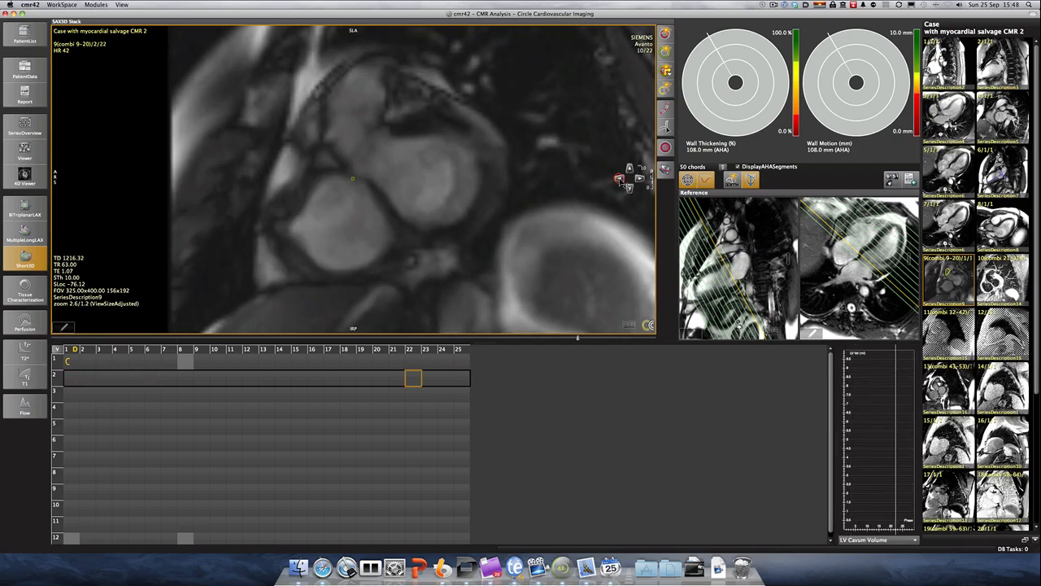
{"action": "left_click", "coordinate": [641, 179]}
{"action": "left_click", "coordinate": [641, 179]}
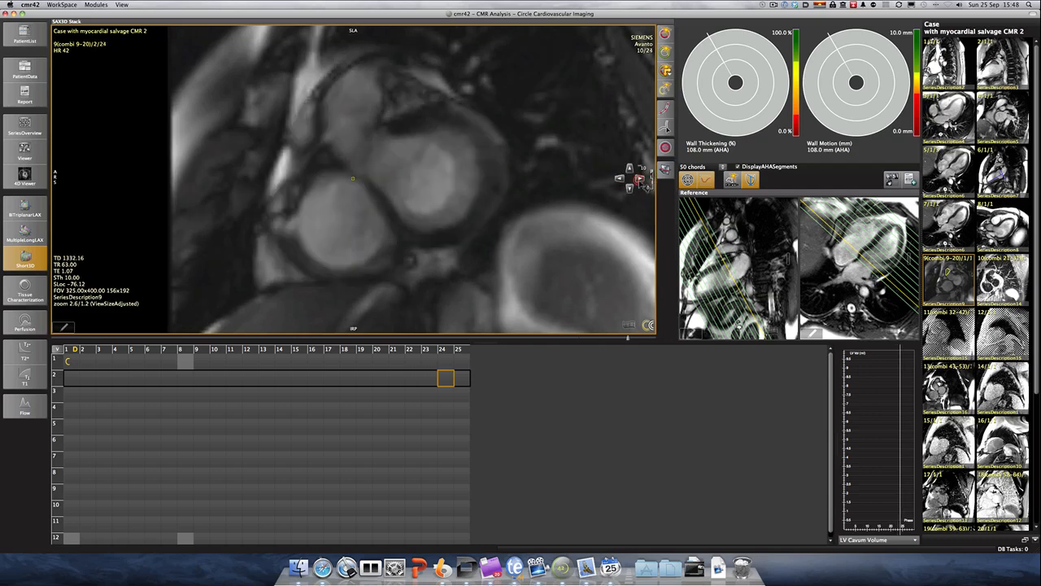
{"action": "left_click", "coordinate": [641, 179]}
{"action": "left_click", "coordinate": [641, 179]}
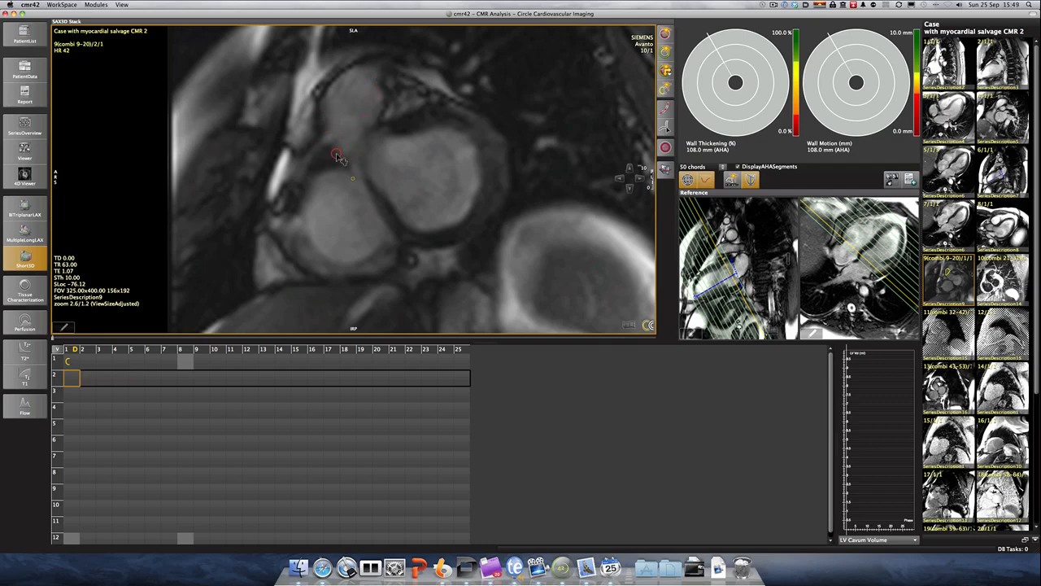
- Undo the contour drawn on slice 1 at phase 1
{"action": "left_click", "coordinate": [70, 363]}
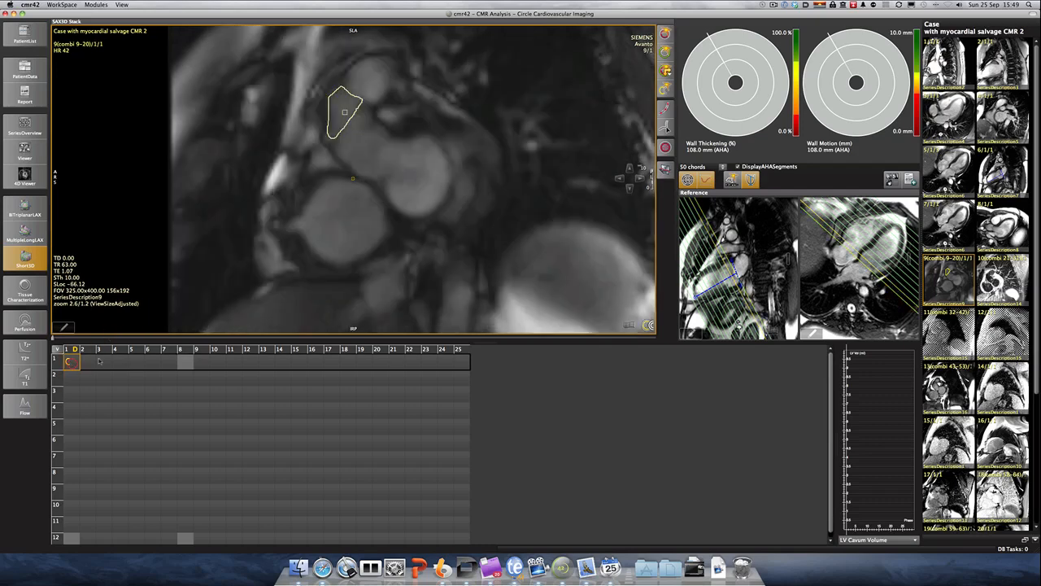
{"action": "right_click", "coordinate": [337, 137]}
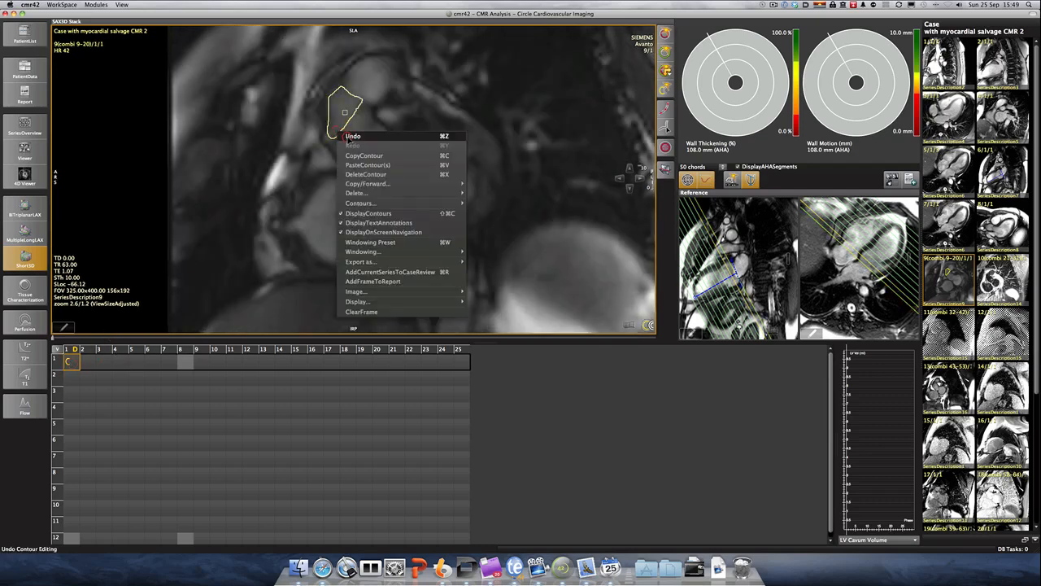
{"action": "left_click", "coordinate": [350, 140]}
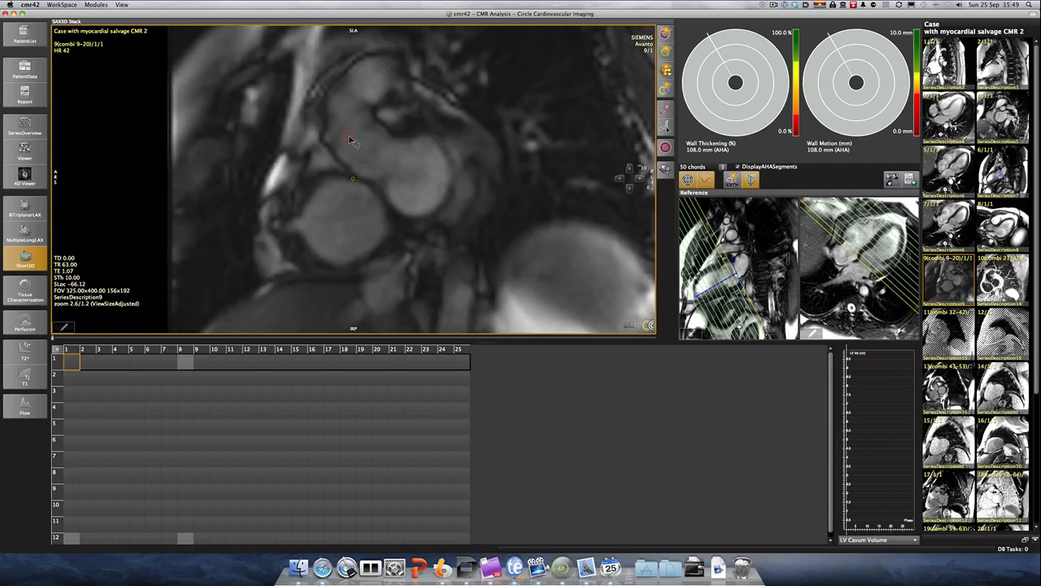
- Display slice 3 at phase 1 and step forward to phase 9 to examine the ventricular contraction
{"action": "left_click", "coordinate": [72, 396]}
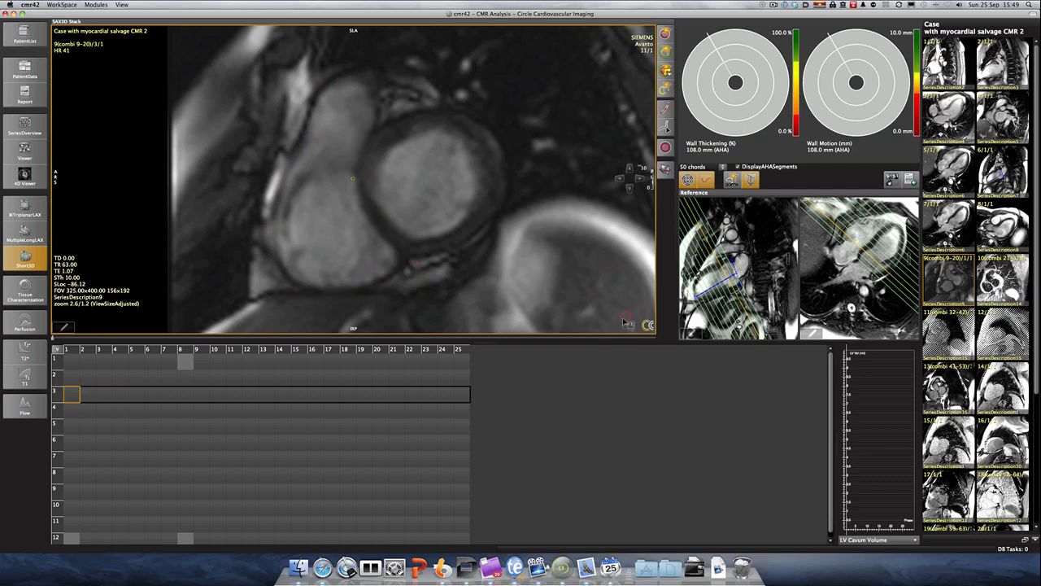
{"action": "left_click", "coordinate": [641, 179]}
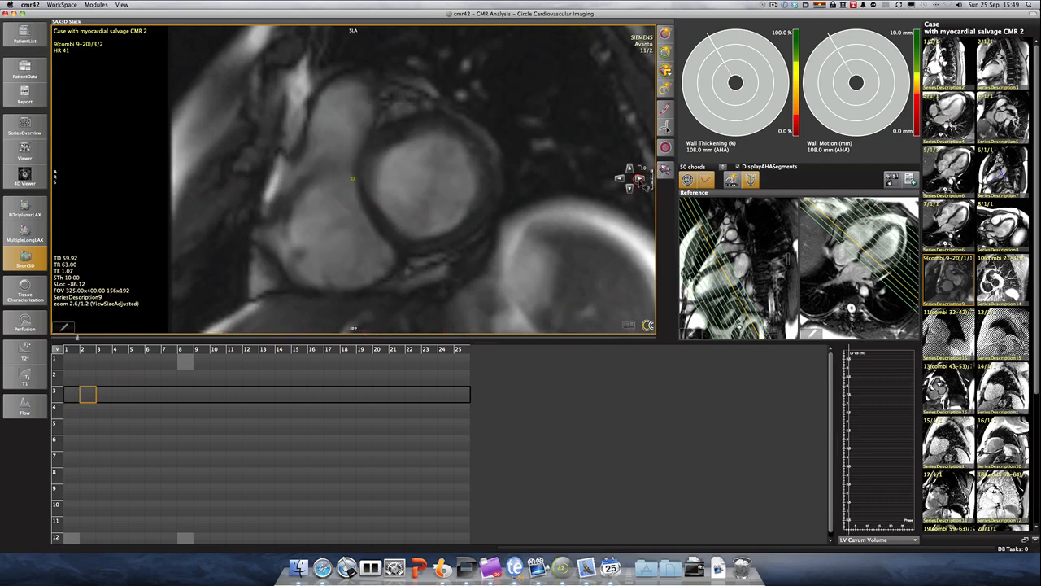
{"action": "left_click", "coordinate": [641, 179]}
{"action": "left_click", "coordinate": [640, 179]}
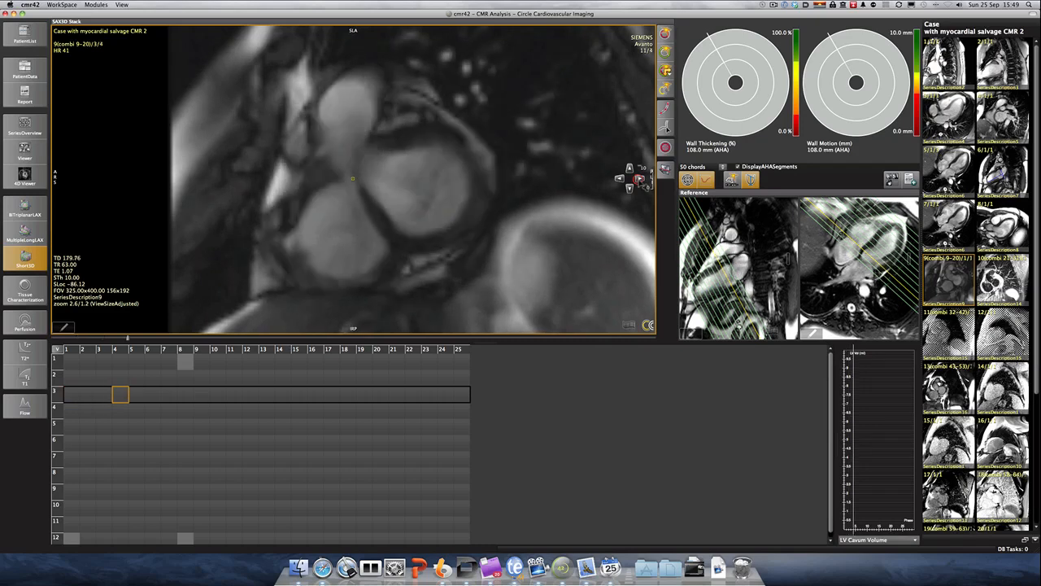
{"action": "left_click", "coordinate": [641, 179]}
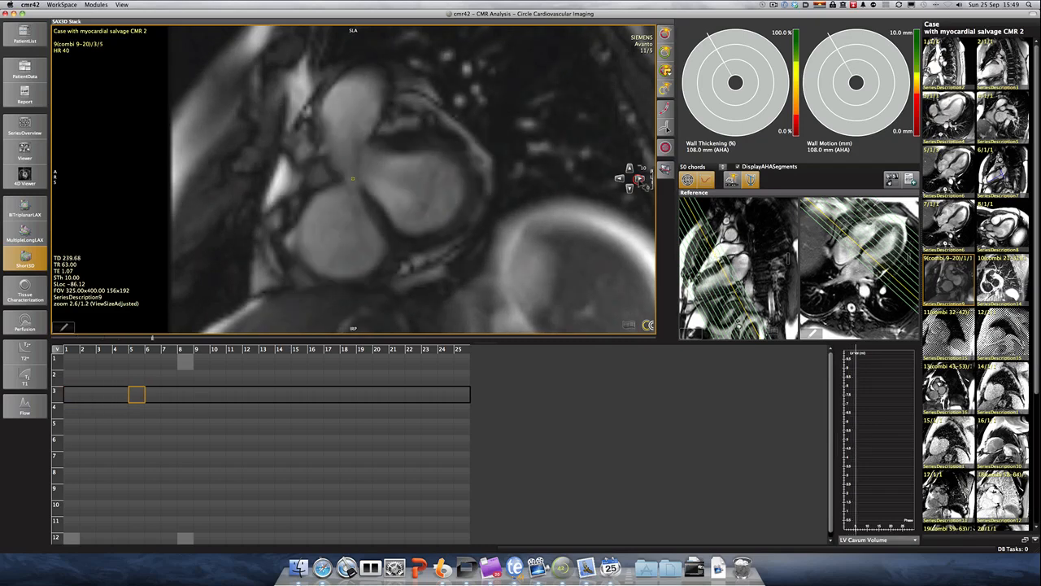
{"action": "left_click", "coordinate": [641, 179]}
{"action": "left_click", "coordinate": [641, 179]}
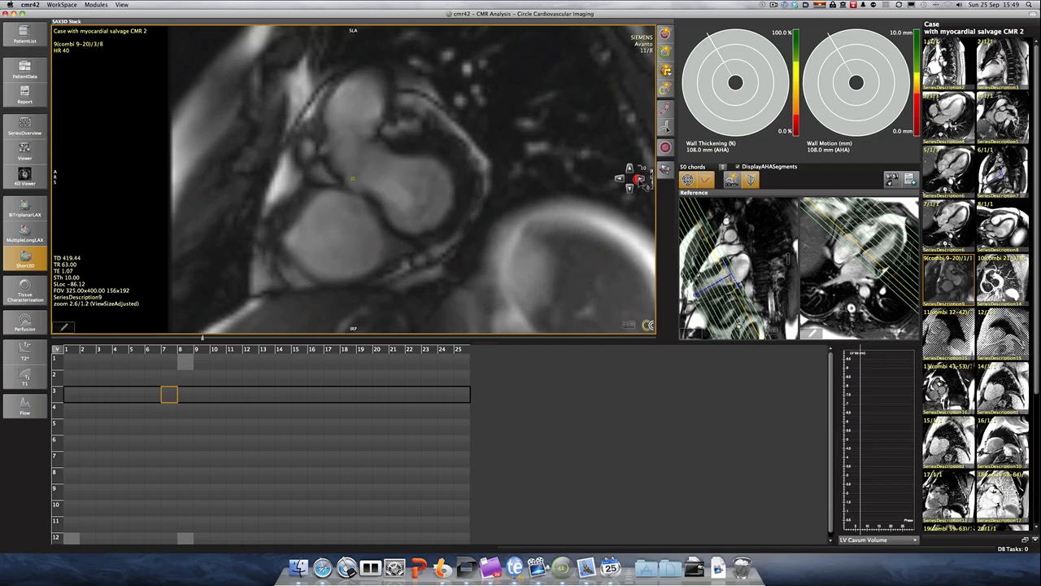
{"action": "left_click", "coordinate": [640, 179]}
{"action": "left_click", "coordinate": [640, 179]}
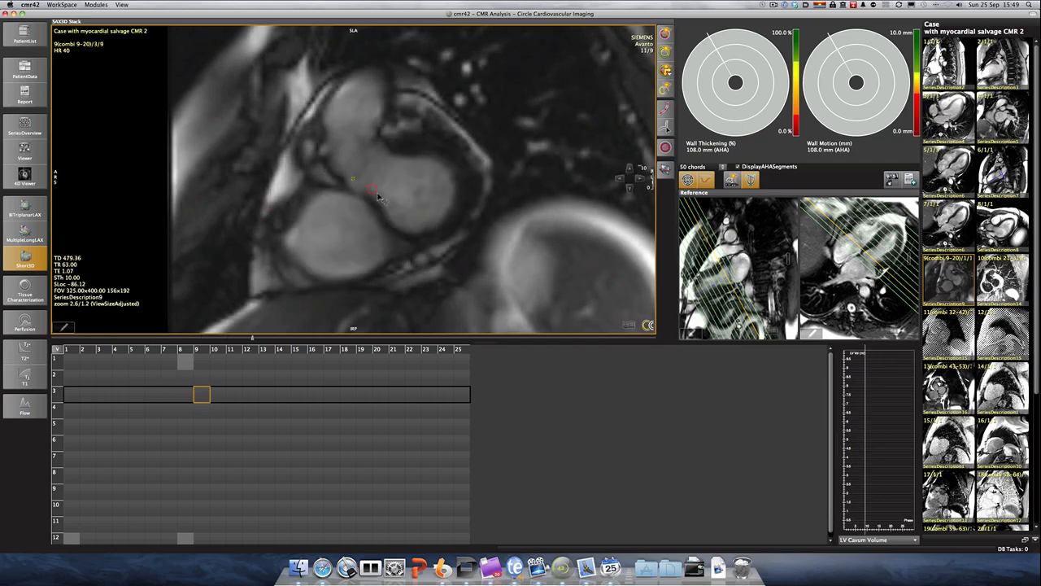
- Step slice 3 back from phase 9 to phase 1 to examine the right ventricle at end-diastole
{"action": "left_click", "coordinate": [621, 179]}
{"action": "left_click", "coordinate": [620, 179]}
{"action": "left_click", "coordinate": [621, 179]}
{"action": "left_click", "coordinate": [621, 179]}
{"action": "left_click", "coordinate": [621, 179]}
{"action": "left_click", "coordinate": [620, 179]}
{"action": "left_click", "coordinate": [621, 179]}
{"action": "left_click", "coordinate": [621, 179]}
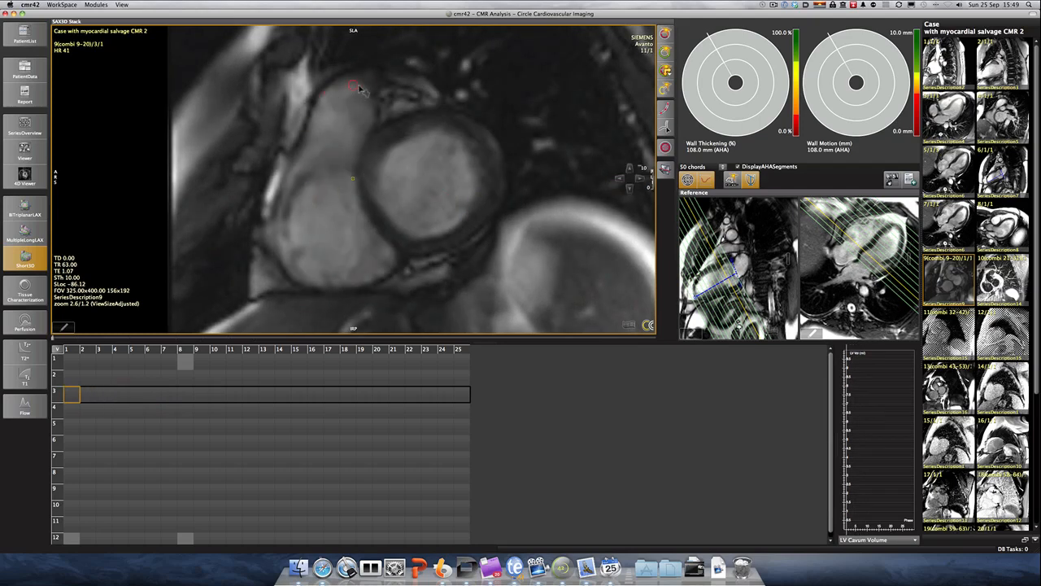
- Draw right ventricular endocardial contours around the cavity on slices 3 and 4 at phase 1
{"action": "mouse_move", "coordinate": [64, 327]}
{"action": "mouse_move", "coordinate": [329, 95]}
{"action": "left_mouse_down"}
{"action": "mouse_move", "coordinate": [353, 79]}
{"action": "mouse_move", "coordinate": [376, 119]}
{"action": "mouse_move", "coordinate": [356, 188]}
{"action": "mouse_move", "coordinate": [395, 245]}
{"action": "mouse_move", "coordinate": [399, 272]}
{"action": "mouse_move", "coordinate": [363, 291]}
{"action": "mouse_move", "coordinate": [296, 284]}
{"action": "mouse_move", "coordinate": [275, 257]}
{"action": "mouse_move", "coordinate": [283, 185]}
{"action": "mouse_move", "coordinate": [321, 102]}
{"action": "left_mouse_up"}
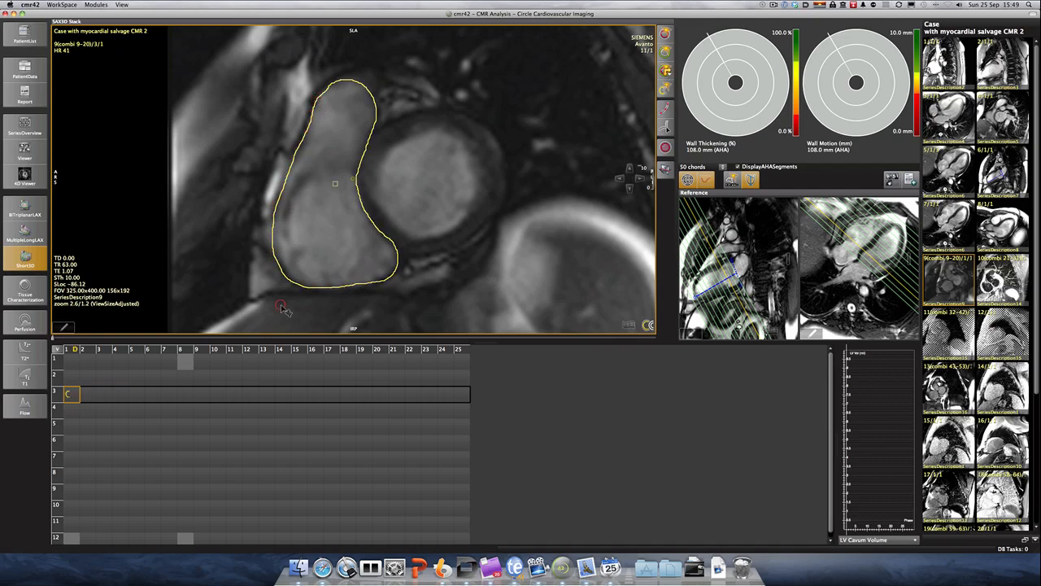
{"action": "scroll", "coordinate": [280, 309], "scroll_direction": "down", "scroll_amount": 1}
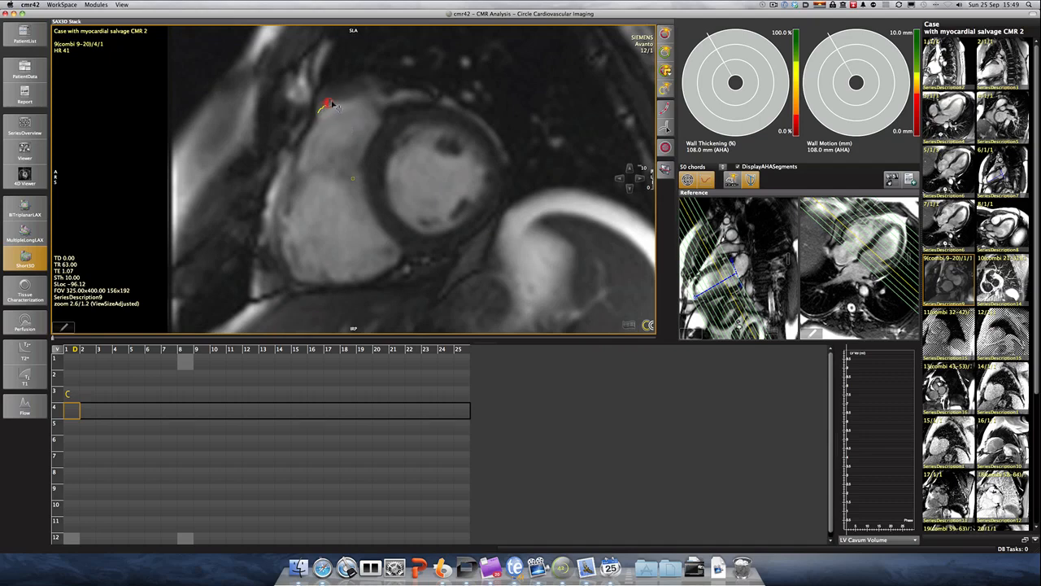
{"action": "mouse_move", "coordinate": [331, 103]}
{"action": "left_mouse_down"}
{"action": "mouse_move", "coordinate": [358, 91]}
{"action": "mouse_move", "coordinate": [381, 106]}
{"action": "mouse_move", "coordinate": [383, 140]}
{"action": "mouse_move", "coordinate": [365, 173]}
{"action": "mouse_move", "coordinate": [399, 267]}
{"action": "mouse_move", "coordinate": [308, 288]}
{"action": "mouse_move", "coordinate": [281, 273]}
{"action": "mouse_move", "coordinate": [279, 182]}
{"action": "mouse_move", "coordinate": [312, 127]}
{"action": "left_mouse_up"}
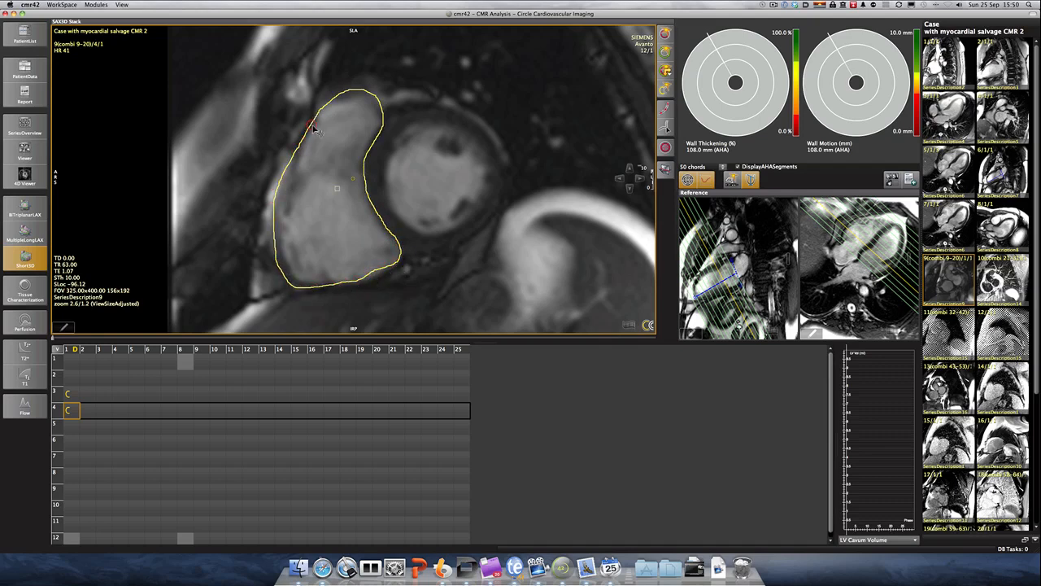
- Draw the right ventricular contour on slice 5 at phase 1 and play the cine to check its borders
{"action": "key", "text": "Down"}
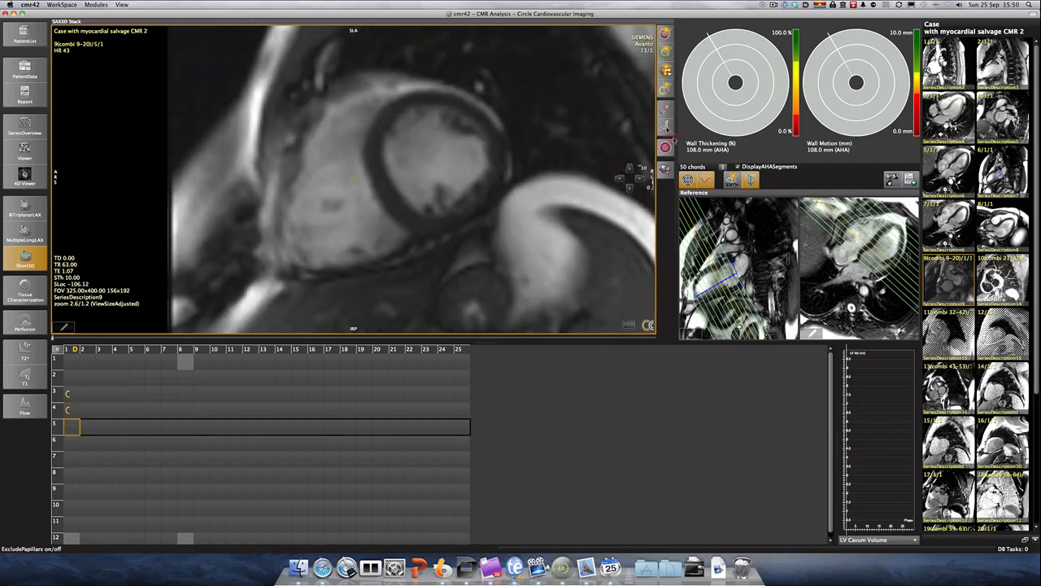
{"action": "left_click", "coordinate": [665, 109]}
{"action": "mouse_move", "coordinate": [342, 106]}
{"action": "left_mouse_down"}
{"action": "mouse_move", "coordinate": [391, 96]}
{"action": "mouse_move", "coordinate": [366, 172]}
{"action": "mouse_move", "coordinate": [374, 202]}
{"action": "mouse_move", "coordinate": [413, 233]}
{"action": "mouse_move", "coordinate": [403, 254]}
{"action": "mouse_move", "coordinate": [362, 272]}
{"action": "mouse_move", "coordinate": [301, 276]}
{"action": "mouse_move", "coordinate": [285, 242]}
{"action": "mouse_move", "coordinate": [290, 185]}
{"action": "mouse_move", "coordinate": [304, 140]}
{"action": "mouse_move", "coordinate": [324, 140]}
{"action": "mouse_move", "coordinate": [334, 104]}
{"action": "left_mouse_up"}
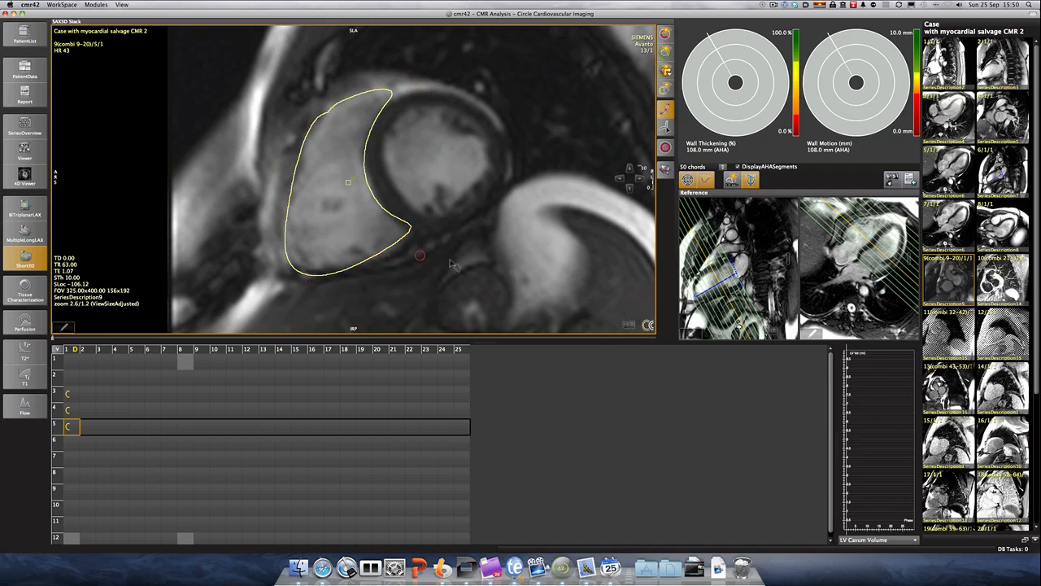
{"action": "left_click", "coordinate": [630, 325]}
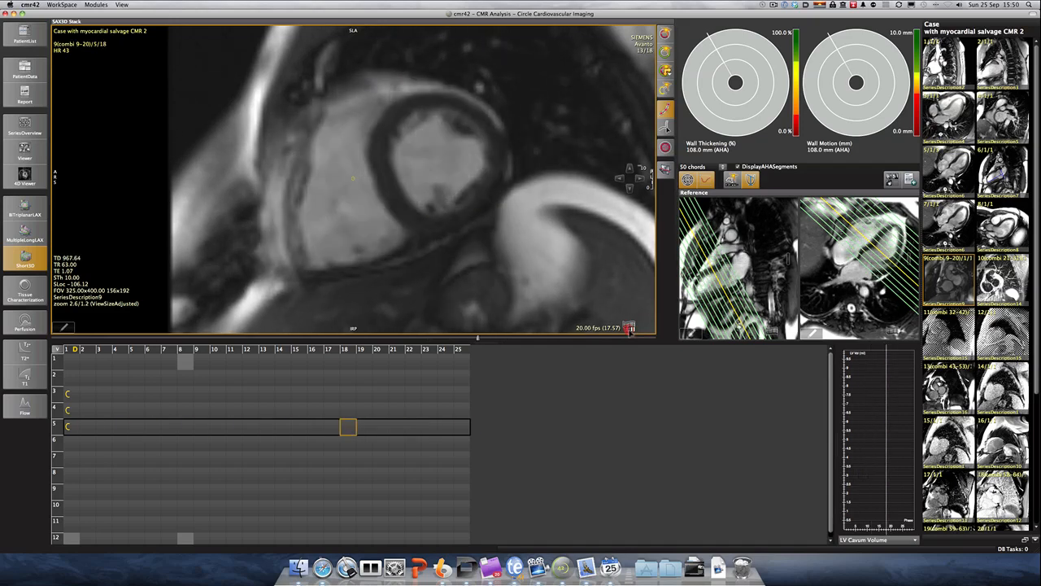
{"action": "left_click", "coordinate": [72, 433]}
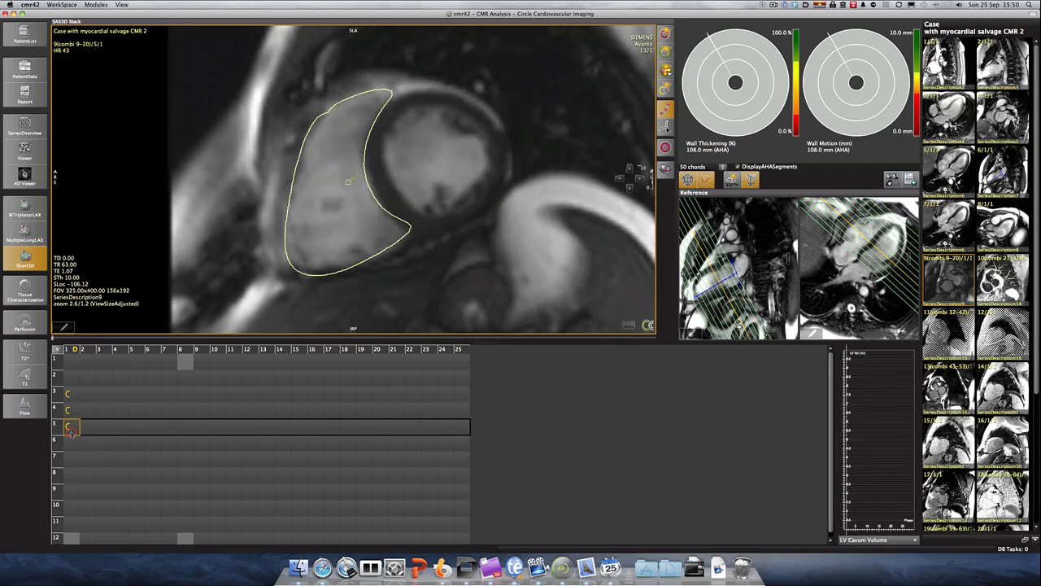
- Draw right ventricular contours on slices 6, 7 and 8 at phase 1
{"action": "left_click", "coordinate": [72, 441]}
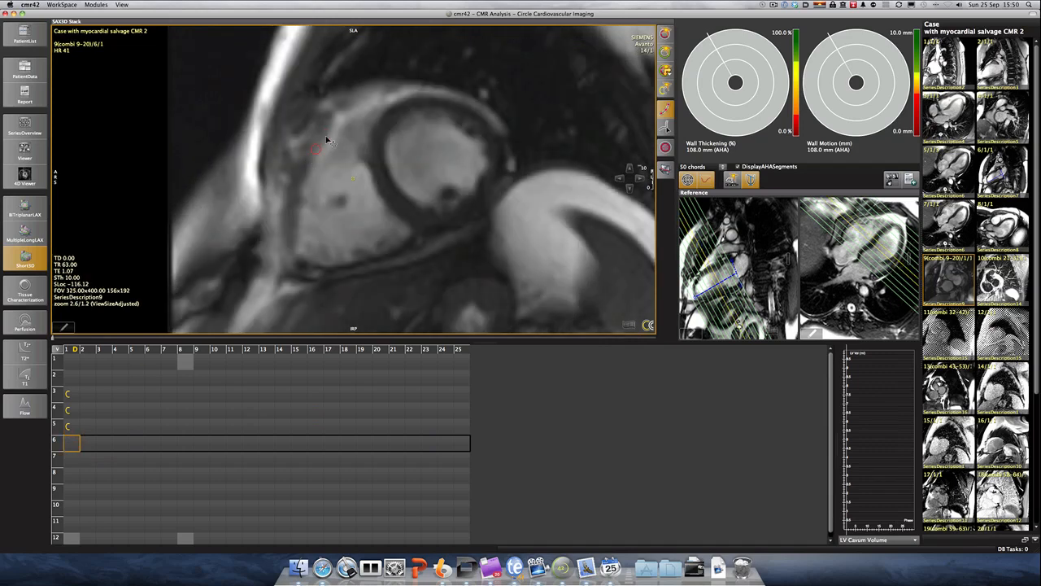
{"action": "mouse_move", "coordinate": [362, 104]}
{"action": "left_mouse_down"}
{"action": "mouse_move", "coordinate": [396, 98]}
{"action": "mouse_move", "coordinate": [369, 171]}
{"action": "mouse_move", "coordinate": [414, 234]}
{"action": "mouse_move", "coordinate": [371, 268]}
{"action": "mouse_move", "coordinate": [291, 262]}
{"action": "mouse_move", "coordinate": [290, 216]}
{"action": "mouse_move", "coordinate": [312, 142]}
{"action": "mouse_move", "coordinate": [350, 147]}
{"action": "mouse_move", "coordinate": [368, 232]}
{"action": "mouse_move", "coordinate": [402, 259]}
{"action": "mouse_move", "coordinate": [382, 276]}
{"action": "mouse_move", "coordinate": [320, 291]}
{"action": "mouse_move", "coordinate": [305, 198]}
{"action": "mouse_move", "coordinate": [366, 160]}
{"action": "mouse_move", "coordinate": [370, 214]}
{"action": "mouse_move", "coordinate": [389, 246]}
{"action": "mouse_move", "coordinate": [379, 281]}
{"action": "mouse_move", "coordinate": [346, 285]}
{"action": "mouse_move", "coordinate": [325, 259]}
{"action": "mouse_move", "coordinate": [334, 205]}
{"action": "left_mouse_up"}
{"action": "key", "text": "Down"}
{"action": "key", "text": "Down"}
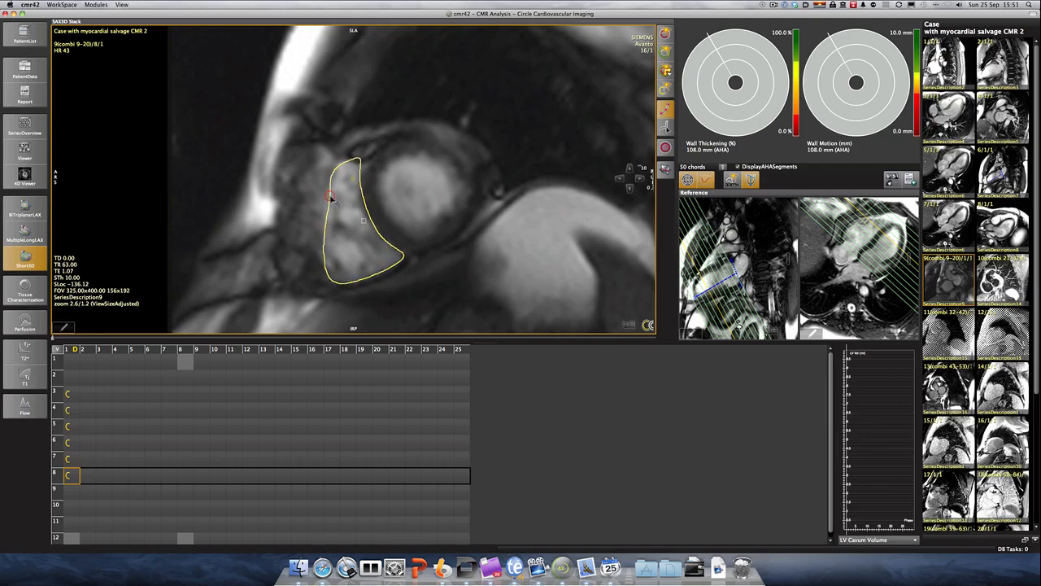
- Draw the right ventricular contour on slice 9 at phase 1 and check it against the cine motion
{"action": "key", "text": "Down"}
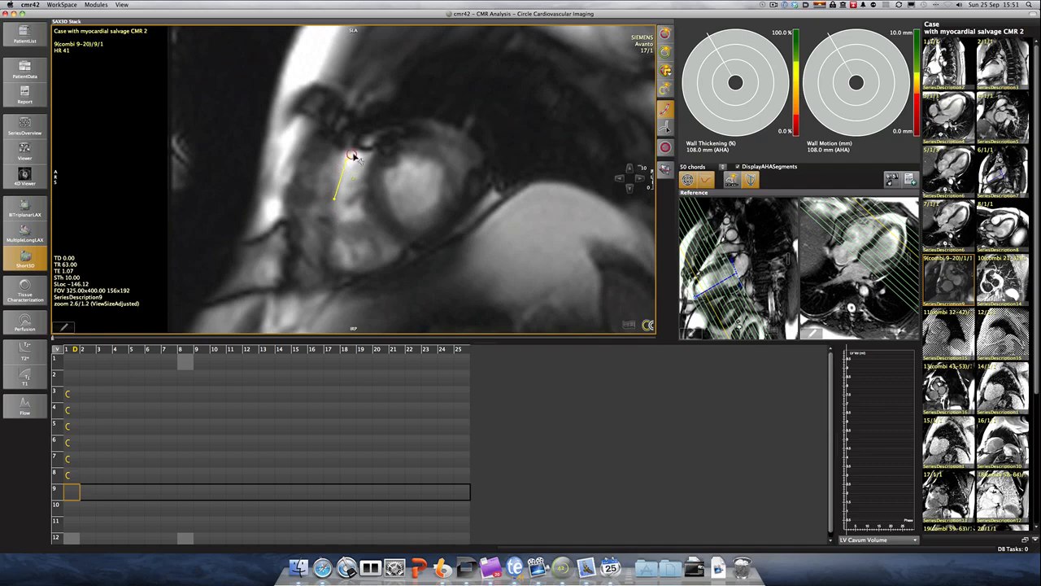
{"action": "mouse_move", "coordinate": [355, 156]}
{"action": "left_mouse_down"}
{"action": "mouse_move", "coordinate": [365, 153]}
{"action": "mouse_move", "coordinate": [399, 250]}
{"action": "mouse_move", "coordinate": [377, 267]}
{"action": "mouse_move", "coordinate": [340, 270]}
{"action": "mouse_move", "coordinate": [337, 213]}
{"action": "left_mouse_up"}
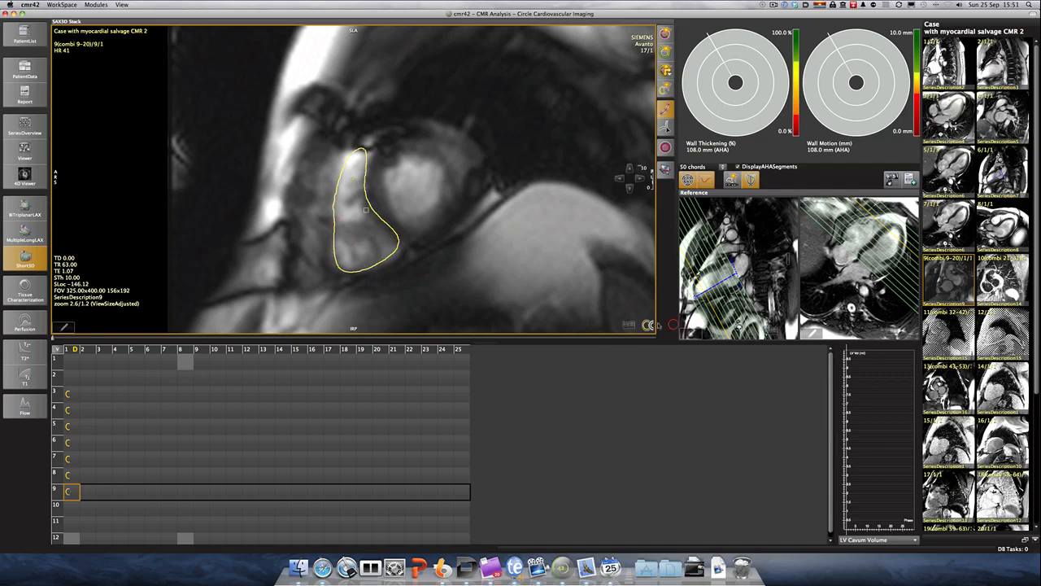
{"action": "left_click", "coordinate": [629, 325]}
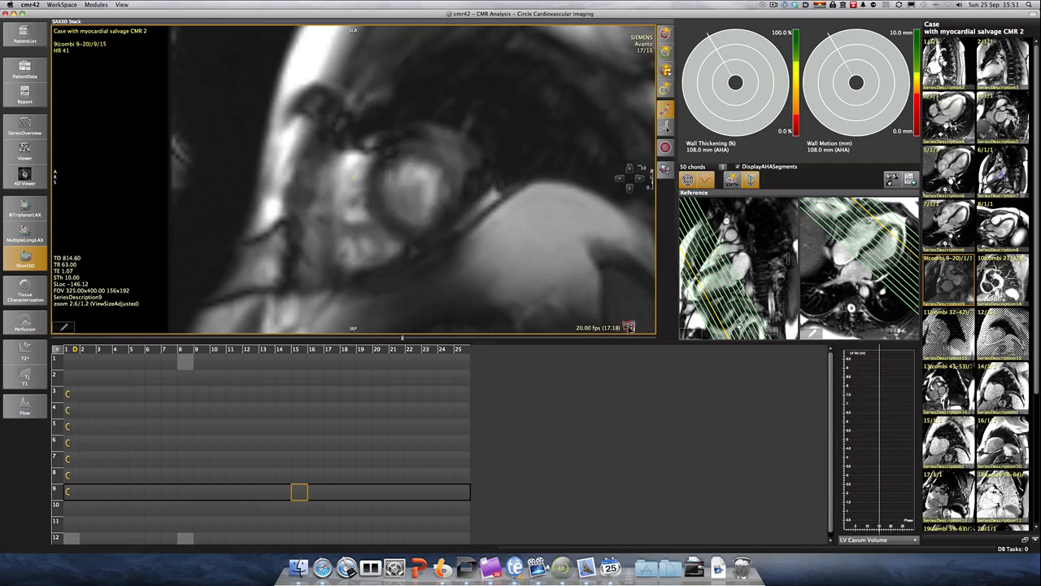
{"action": "left_click", "coordinate": [629, 326]}
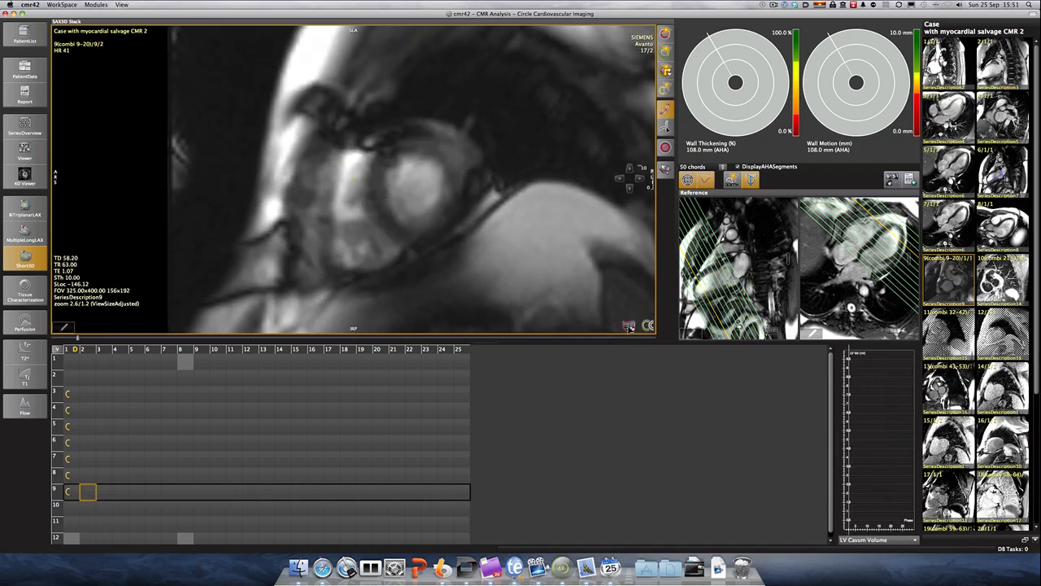
{"action": "key", "text": "Left"}
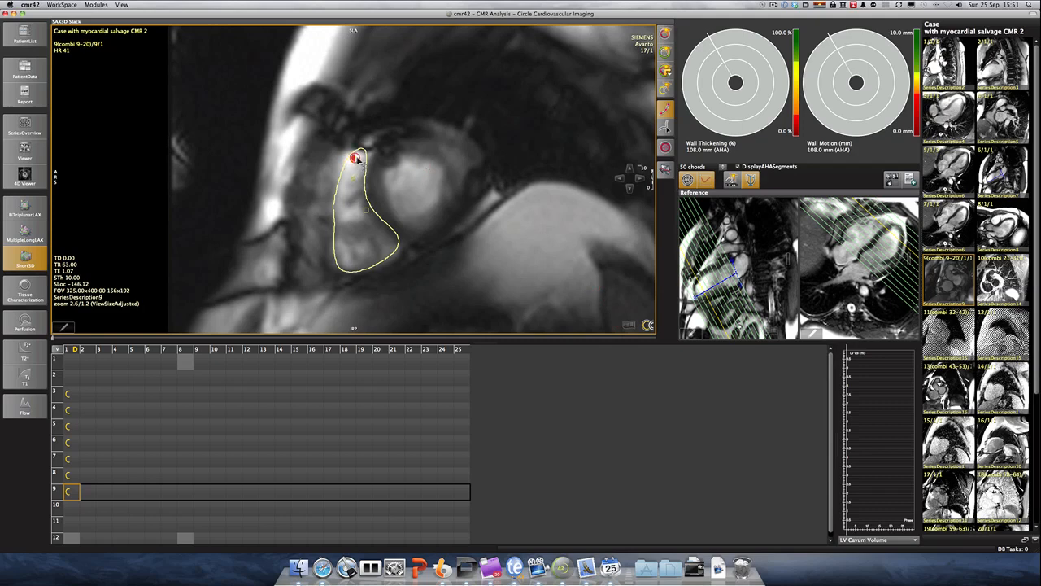
{"action": "mouse_move", "coordinate": [356, 159]}
{"action": "left_mouse_down"}
{"action": "mouse_move", "coordinate": [364, 156]}
{"action": "mouse_move", "coordinate": [353, 170]}
{"action": "left_mouse_up"}
- Draw a small triangular right ventricular contour on slice 10 at phase 1 and check it against the cine
{"action": "key", "text": "Down"}
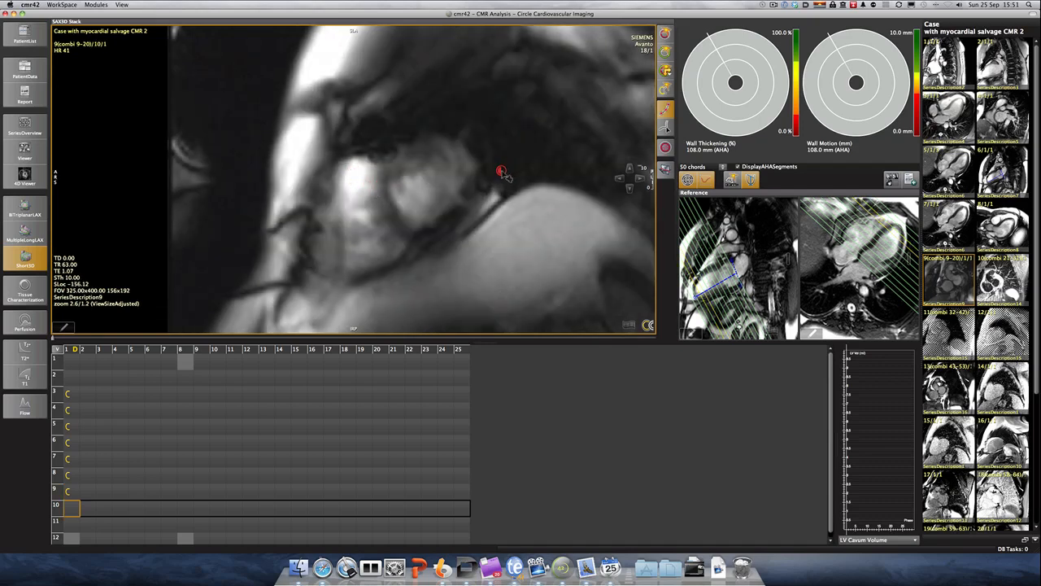
{"action": "mouse_move", "coordinate": [502, 171]}
{"action": "left_mouse_down"}
{"action": "mouse_move", "coordinate": [496, 161]}
{"action": "mouse_move", "coordinate": [529, 180]}
{"action": "mouse_move", "coordinate": [537, 166]}
{"action": "mouse_move", "coordinate": [500, 182]}
{"action": "left_mouse_up"}
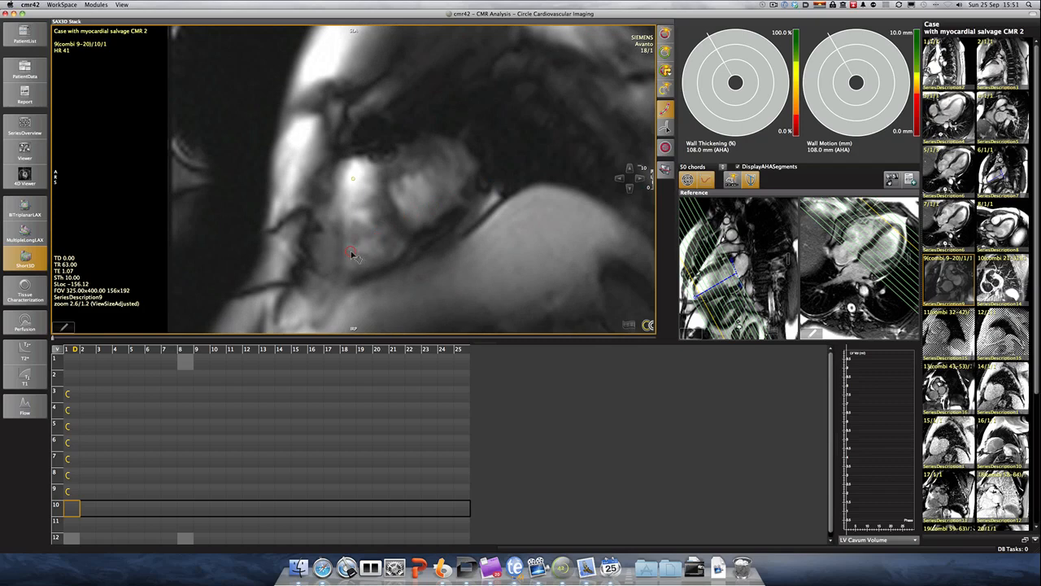
{"action": "mouse_move", "coordinate": [351, 254]}
{"action": "left_mouse_down"}
{"action": "mouse_move", "coordinate": [351, 205]}
{"action": "mouse_move", "coordinate": [375, 179]}
{"action": "mouse_move", "coordinate": [384, 229]}
{"action": "mouse_move", "coordinate": [407, 253]}
{"action": "mouse_move", "coordinate": [363, 271]}
{"action": "left_mouse_up"}
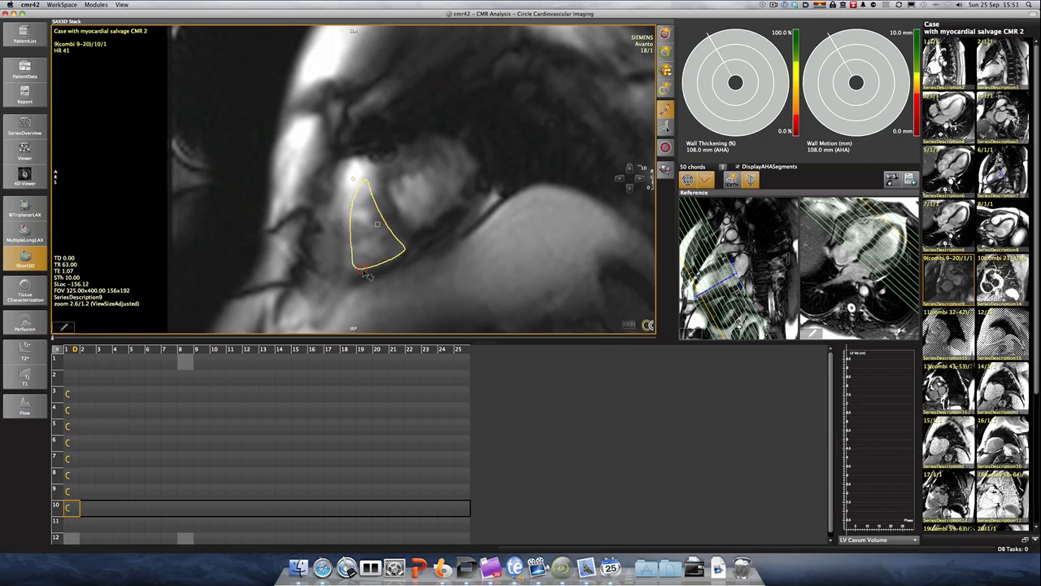
{"action": "left_click", "coordinate": [628, 325]}
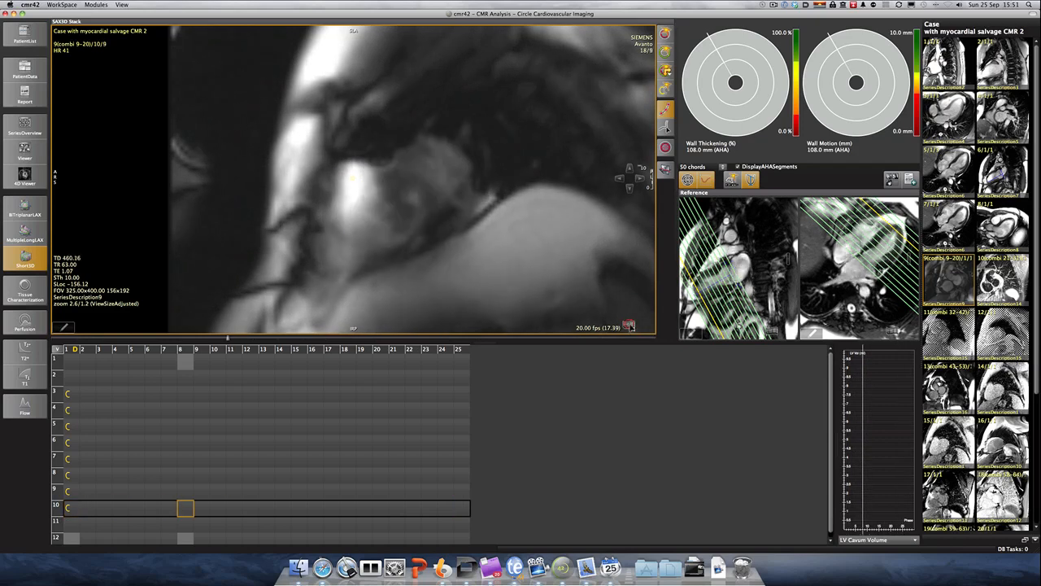
{"action": "left_click", "coordinate": [628, 323]}
{"action": "left_click", "coordinate": [71, 509]}
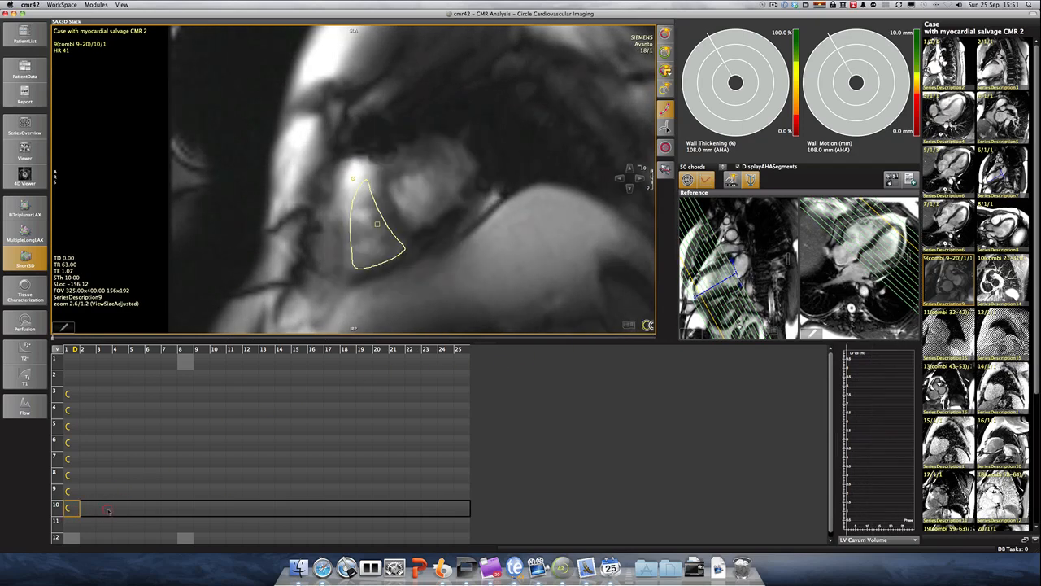
- Play the cine from slice 11 back up to slice 3 to examine right ventricular motion from apex to base
{"action": "key", "text": "Down"}
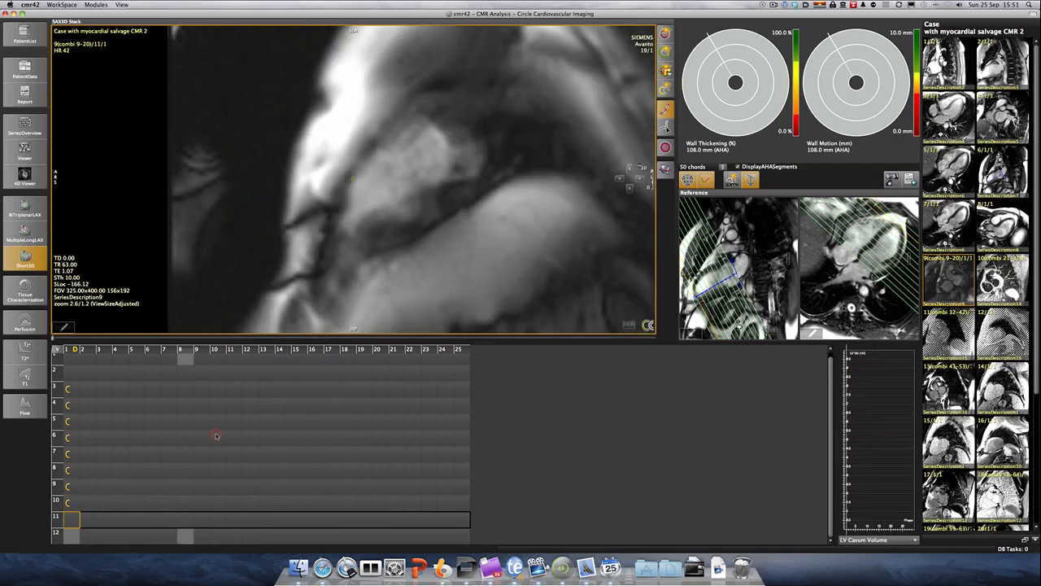
{"action": "left_click", "coordinate": [629, 324]}
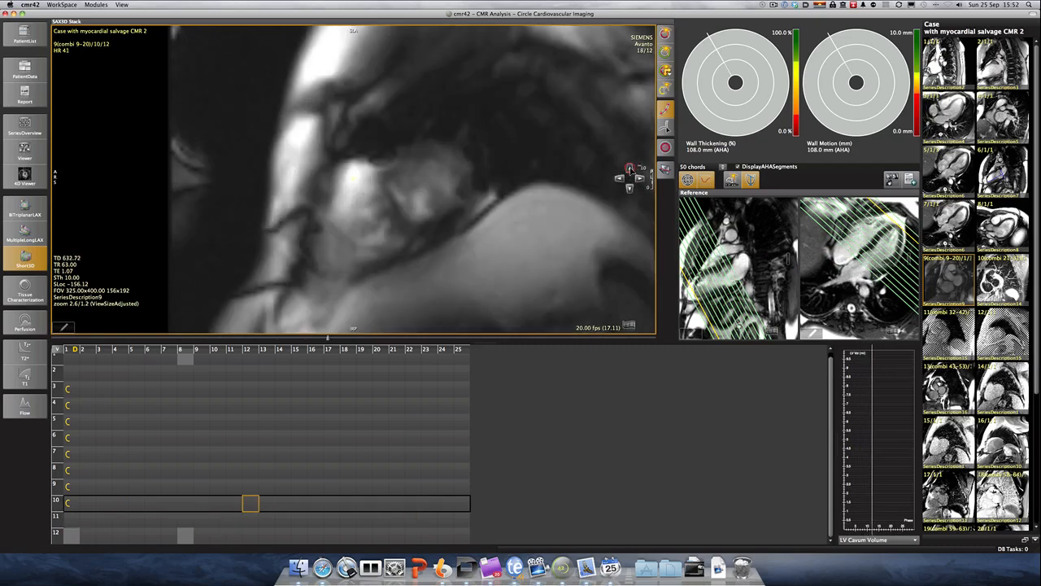
{"action": "left_click", "coordinate": [628, 170]}
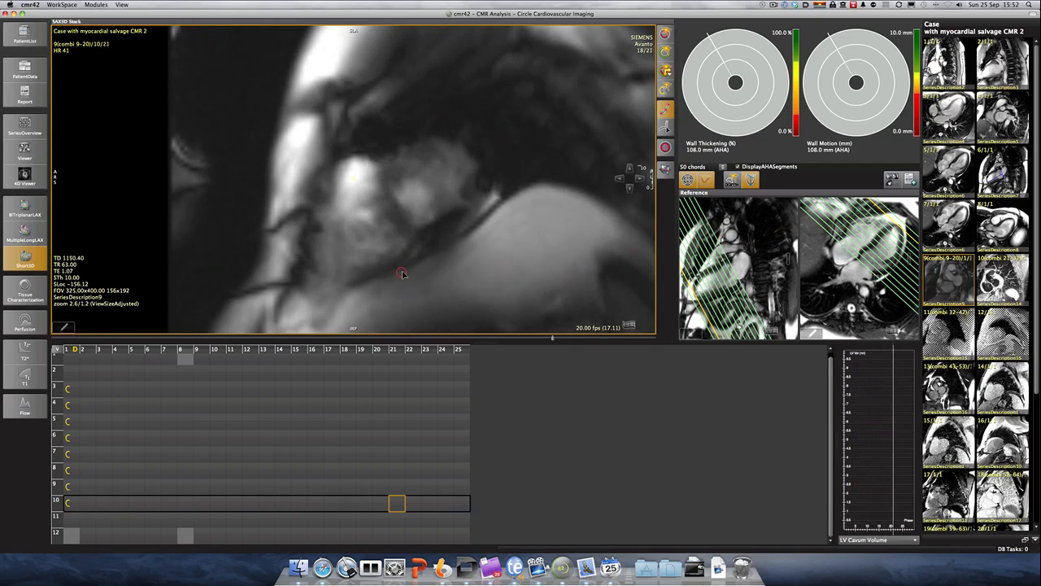
{"action": "key", "text": "Up"}
{"action": "key", "text": "Up"}
{"action": "key", "text": "Up"}
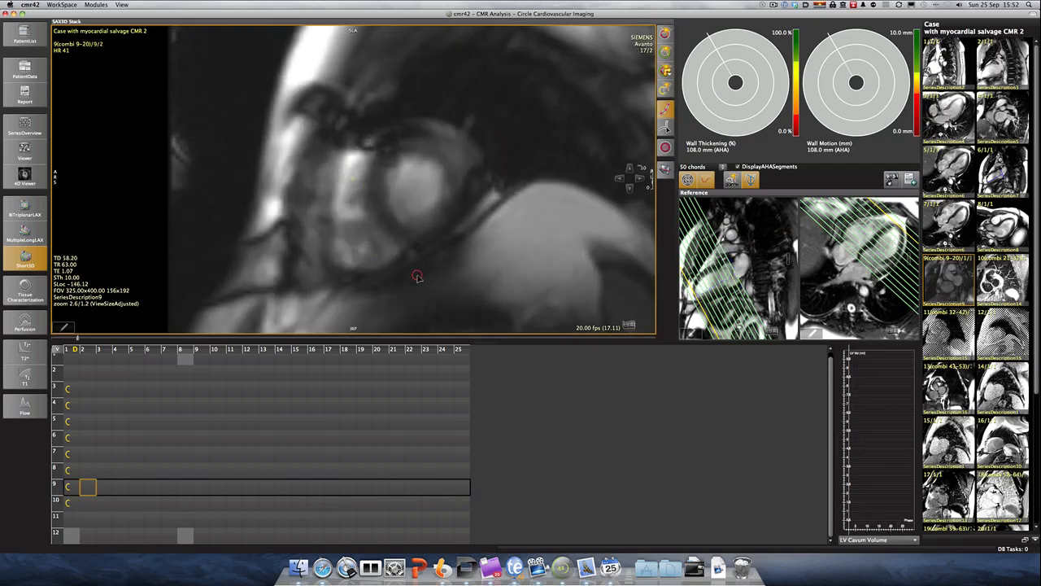
{"action": "key", "text": "Up"}
{"action": "key", "text": "Up"}
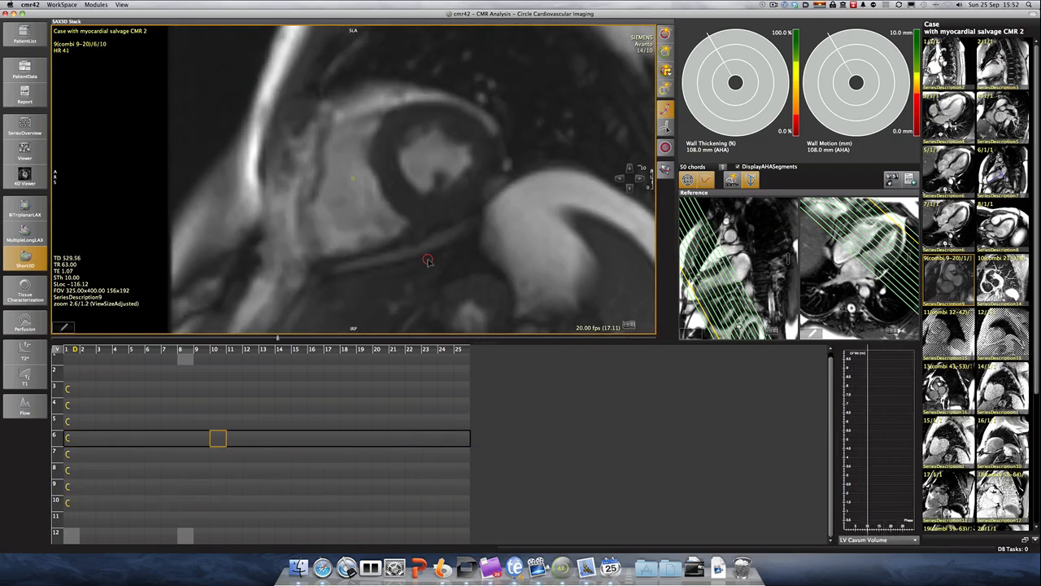
{"action": "key", "text": "Up"}
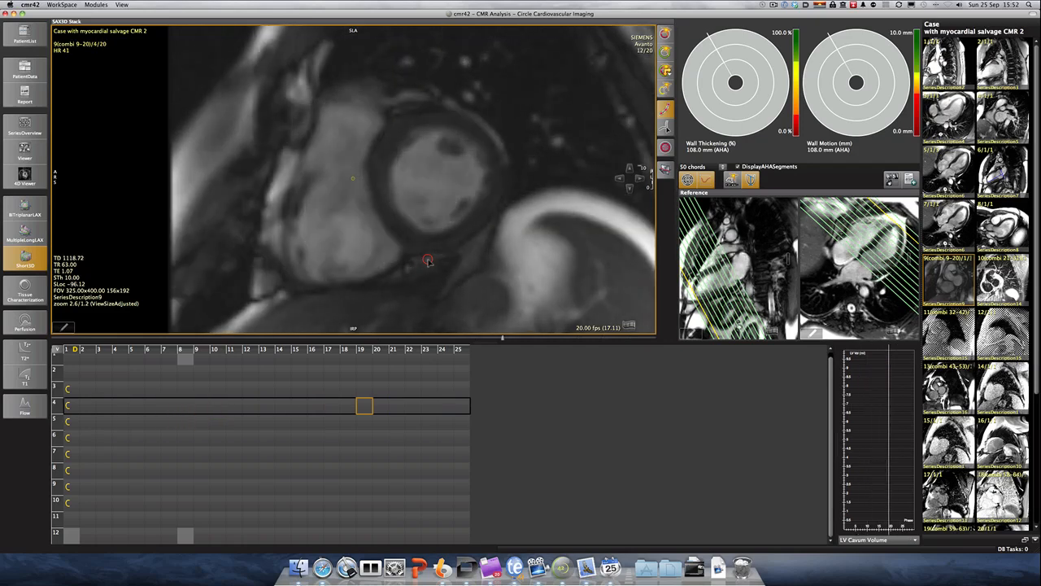
{"action": "key", "text": "Up"}
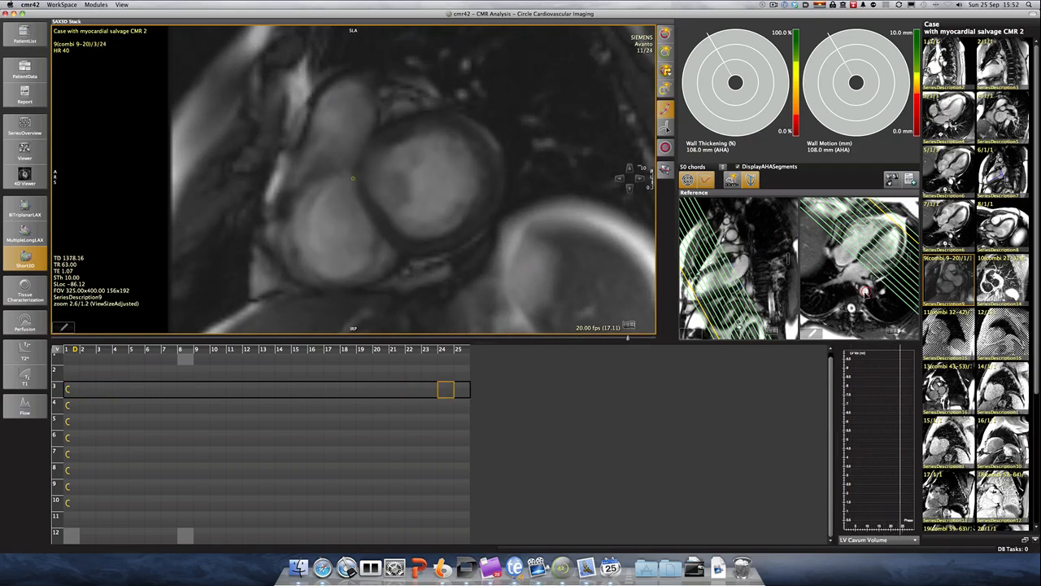
{"action": "left_click", "coordinate": [629, 326]}
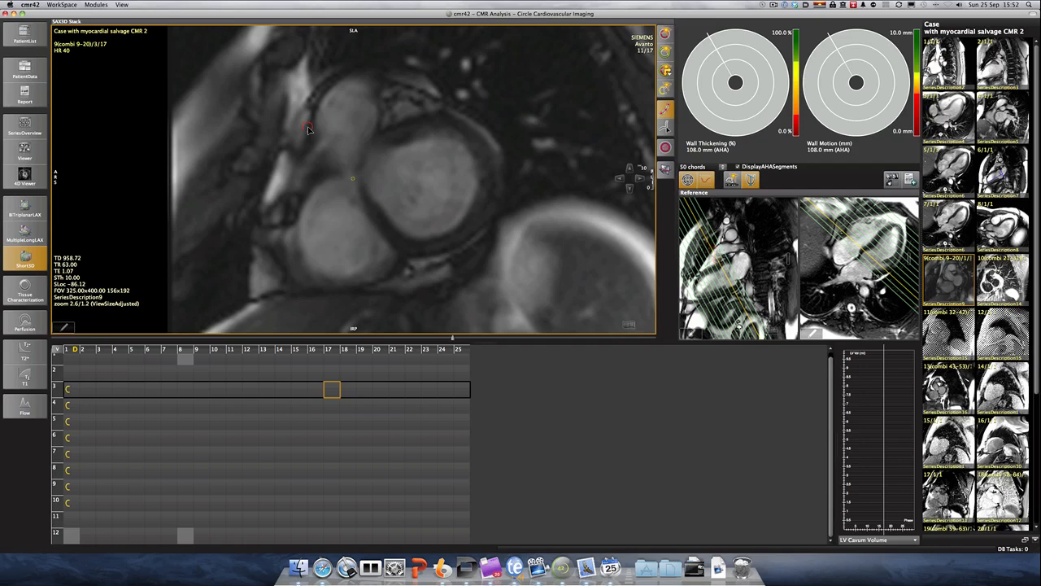
- Compare the basal slices at phase 17 and the slice 3 contour at phase 1 with slice 2 above it
{"action": "scroll", "coordinate": [346, 167], "scroll_direction": "up", "scroll_amount": 1}
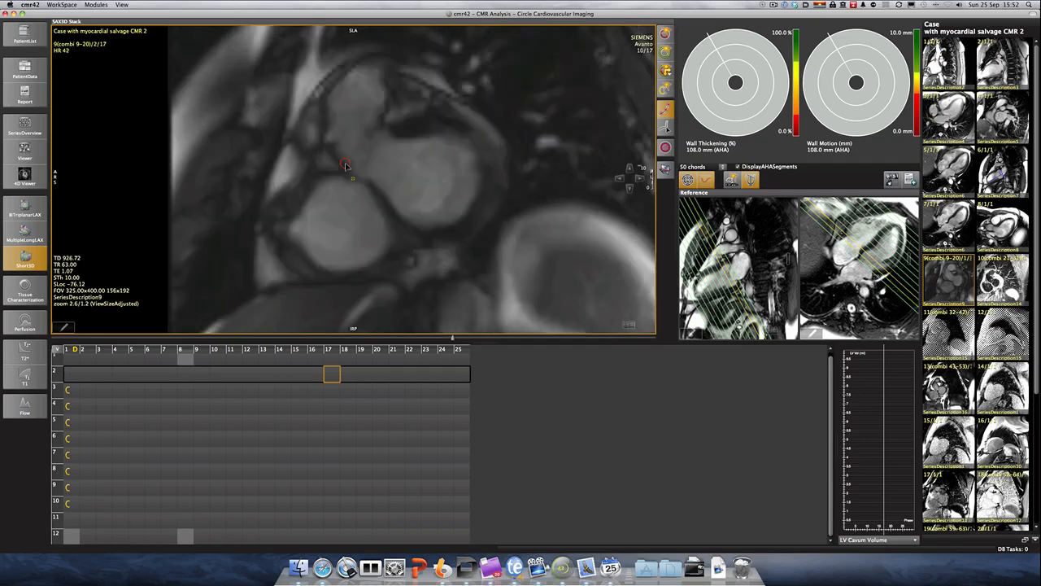
{"action": "scroll", "coordinate": [348, 173], "scroll_direction": "up", "scroll_amount": 1}
{"action": "scroll", "coordinate": [354, 205], "scroll_direction": "down", "scroll_amount": 3}
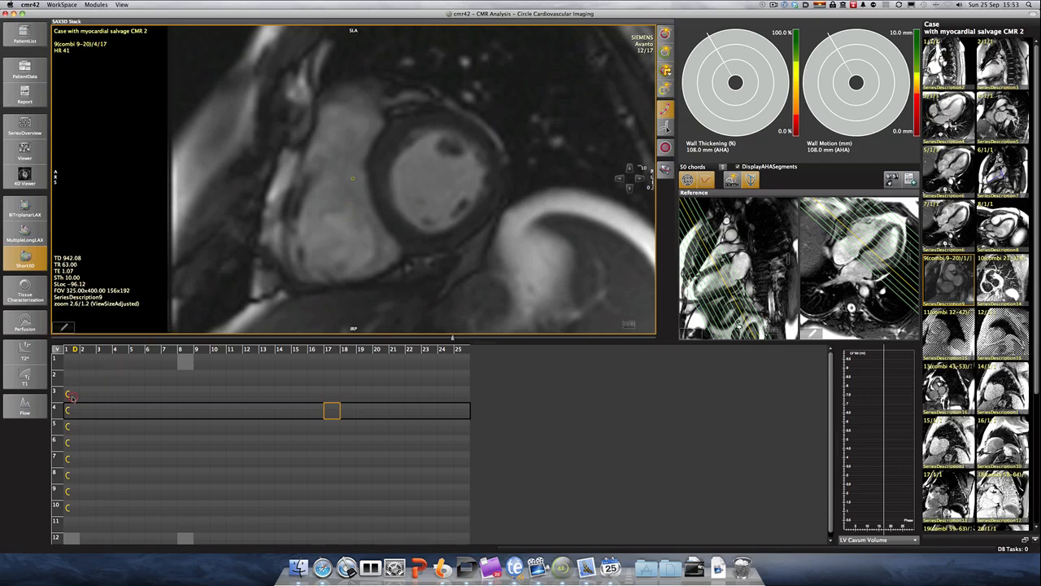
{"action": "left_click", "coordinate": [70, 396]}
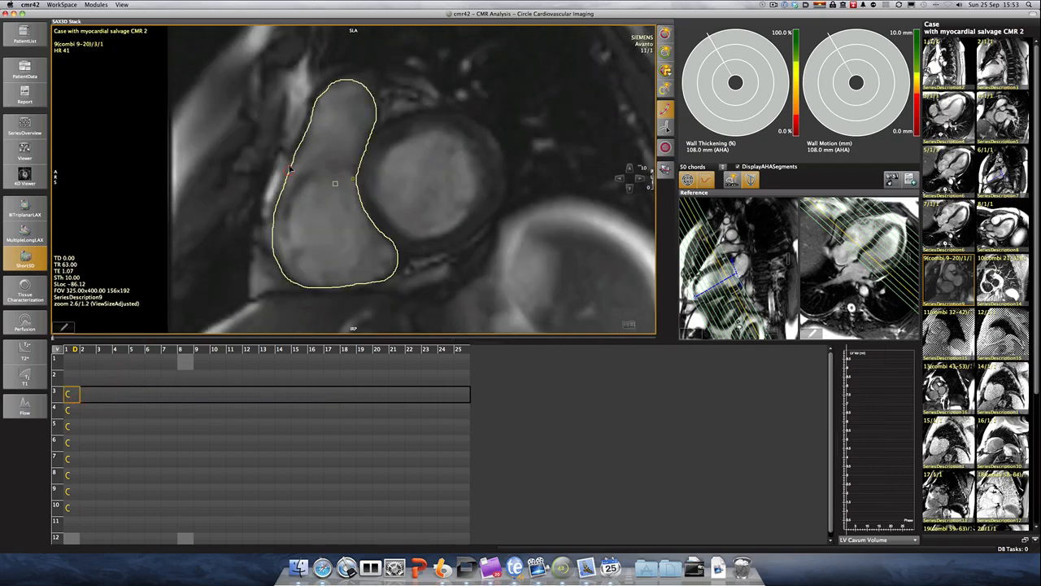
{"action": "scroll", "coordinate": [324, 133], "scroll_direction": "up", "scroll_amount": 1}
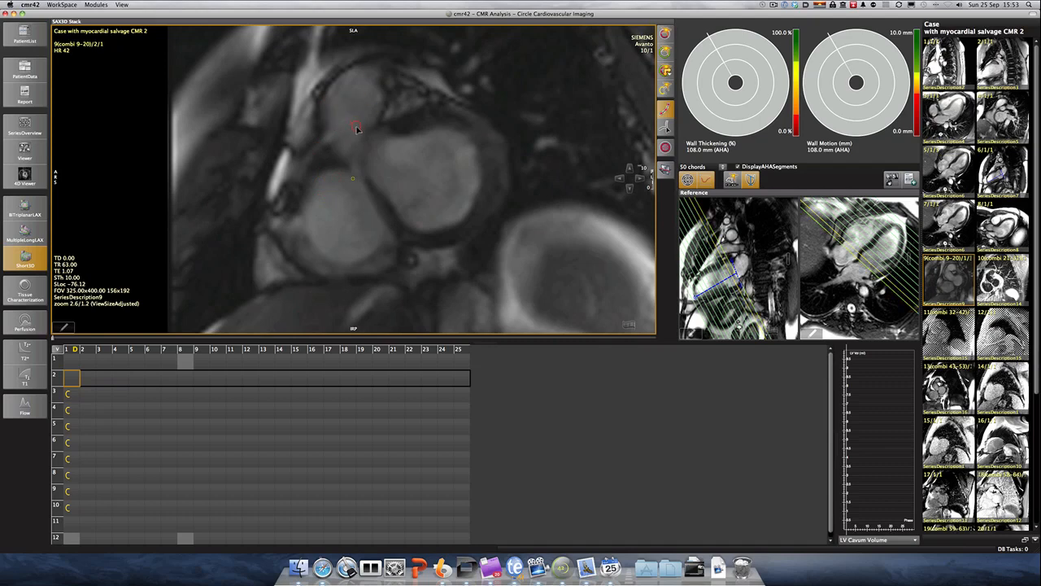
- Step through the mid-ventricular slices up to slice 3 at phase 8 to examine the right ventricle at end-systole
{"action": "scroll", "coordinate": [411, 221], "scroll_direction": "down", "scroll_amount": 4}
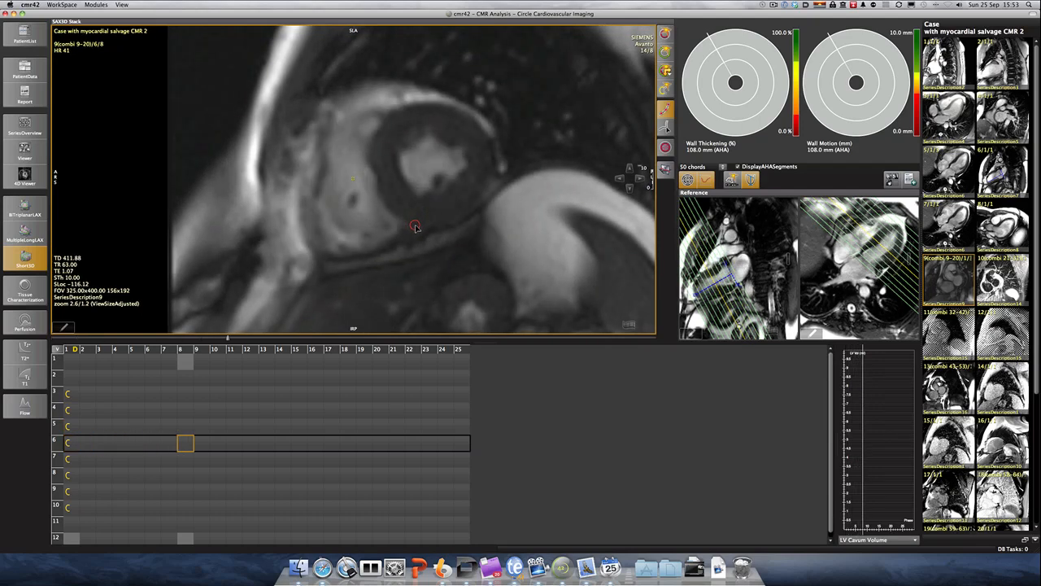
{"action": "scroll", "coordinate": [415, 227], "scroll_direction": "down", "scroll_amount": 1}
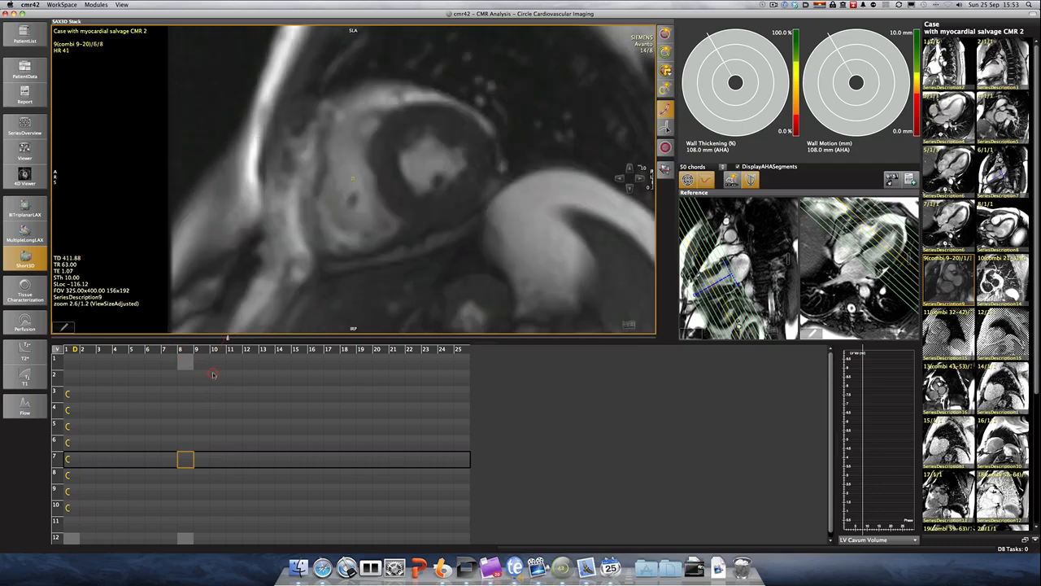
{"action": "key", "text": "Up"}
{"action": "key", "text": "Up"}
{"action": "key", "text": "Up"}
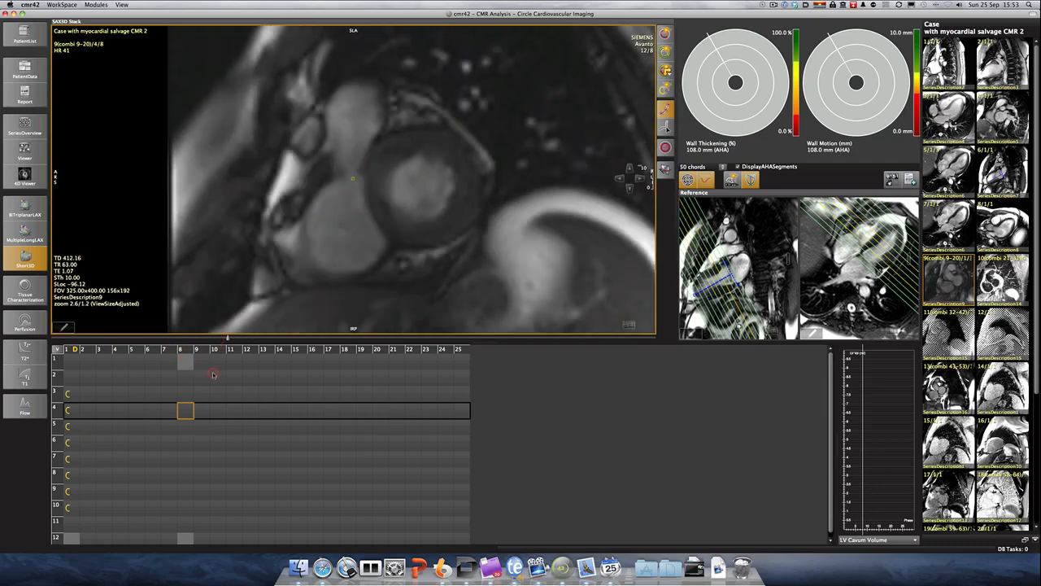
{"action": "key", "text": "Up"}
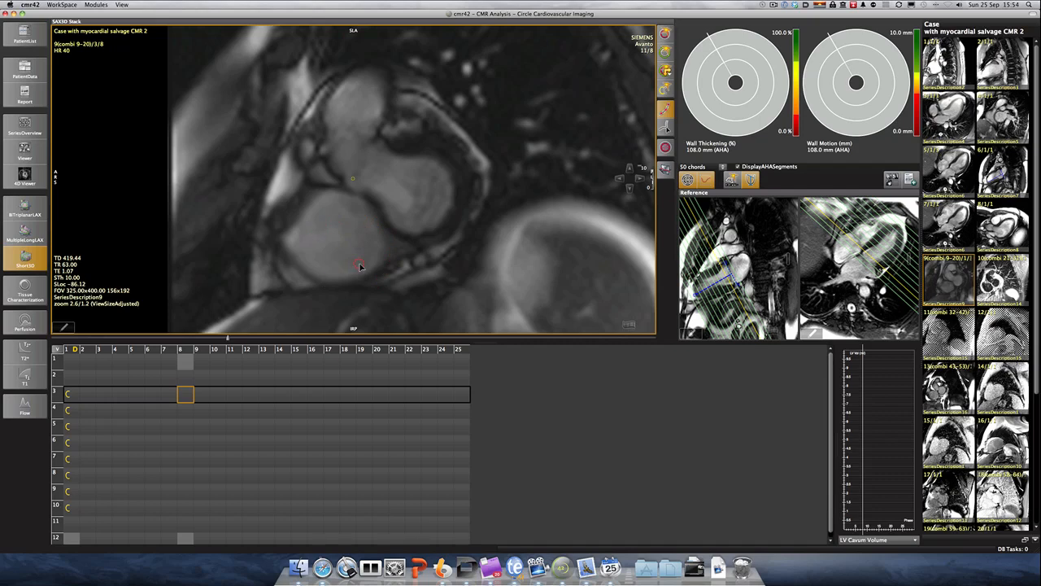
- Play the slice 3 cine and step between phases 1 and 8 to examine the basal right ventricle at end-systole
{"action": "left_click", "coordinate": [631, 326]}
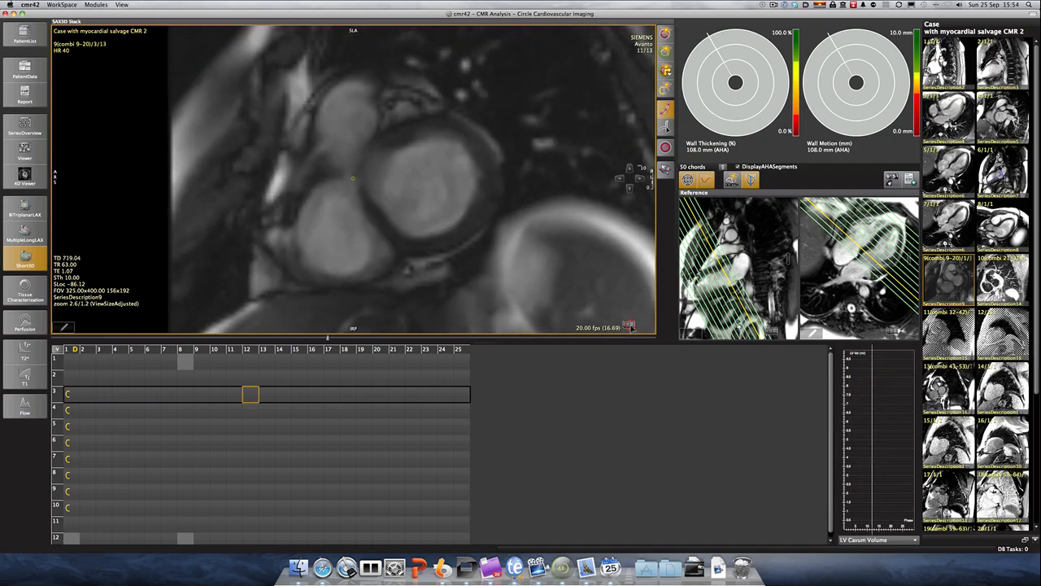
{"action": "left_click", "coordinate": [631, 327]}
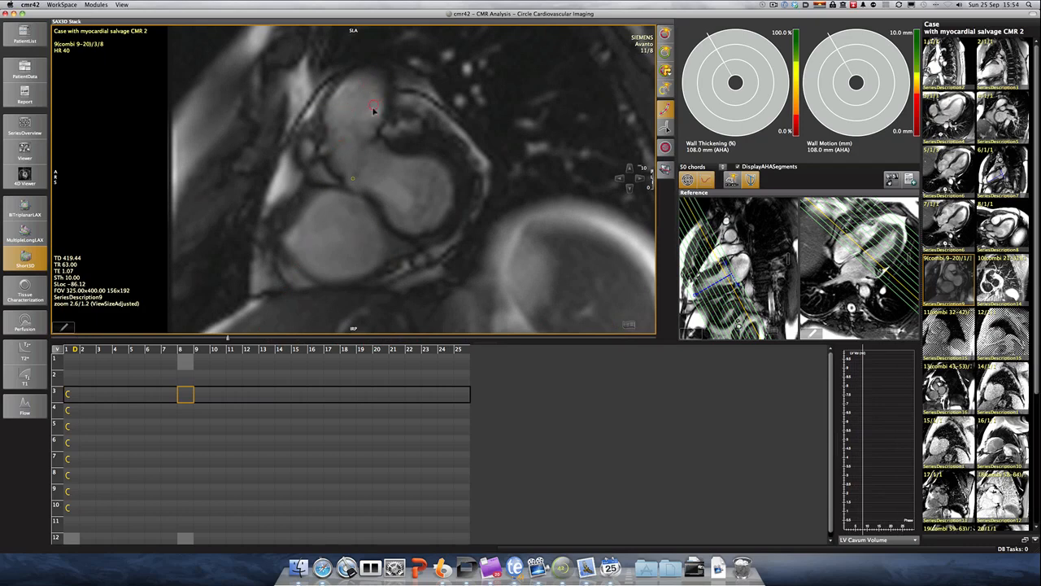
{"action": "key", "text": "Left"}
{"action": "key", "text": "Left"}
{"action": "key", "text": "Left"}
{"action": "key", "text": "Left"}
{"action": "key", "text": "Left"}
{"action": "key", "text": "Left"}
{"action": "key", "text": "Left"}
{"action": "key", "text": "Left"}
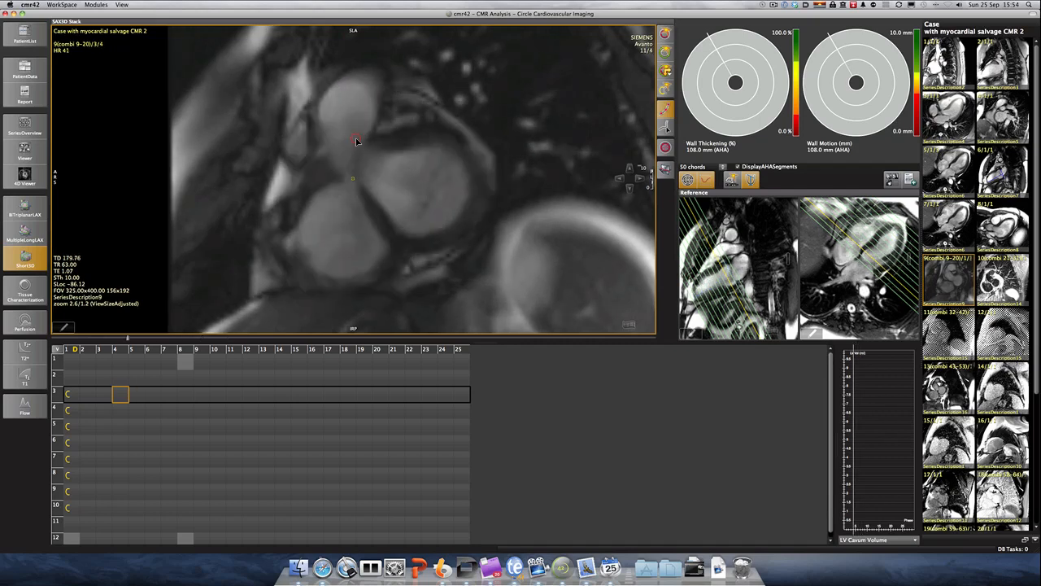
{"action": "key", "text": "Right"}
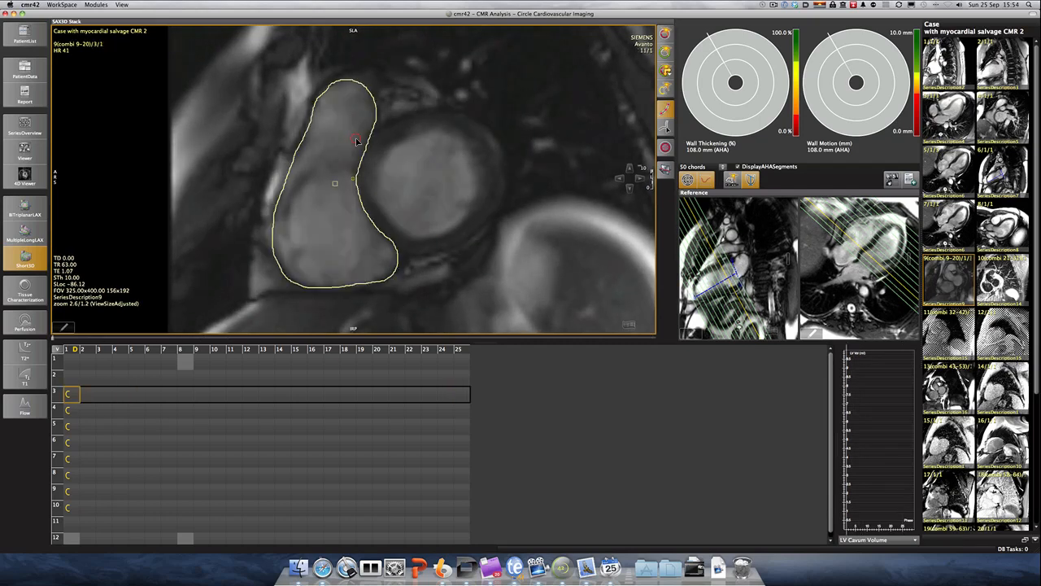
{"action": "key", "text": "Right"}
{"action": "key", "text": "Right"}
{"action": "key", "text": "Right"}
{"action": "key", "text": "Right"}
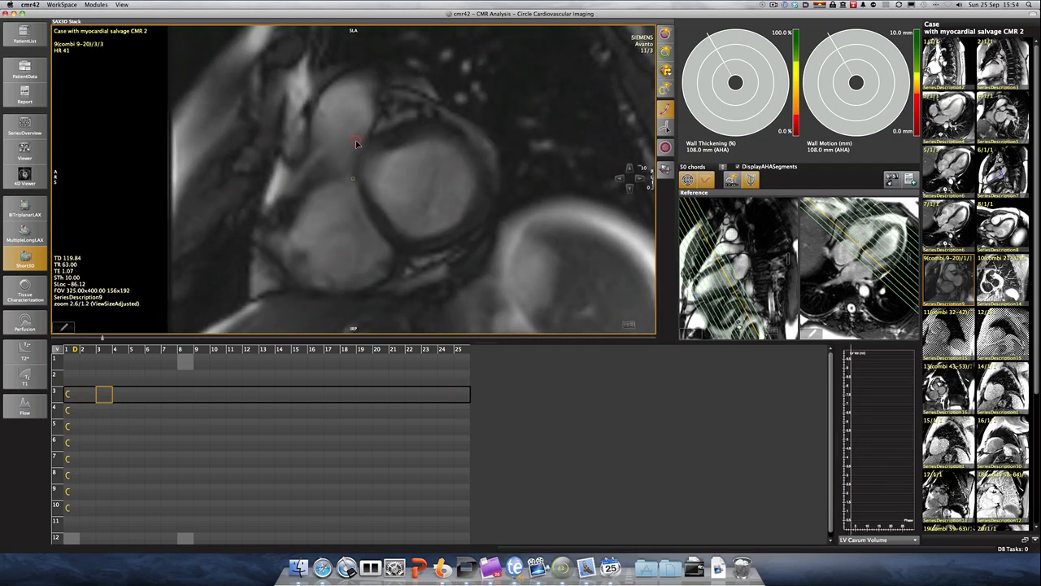
{"action": "key", "text": "Right"}
{"action": "key", "text": "Right"}
{"action": "key", "text": "Right"}
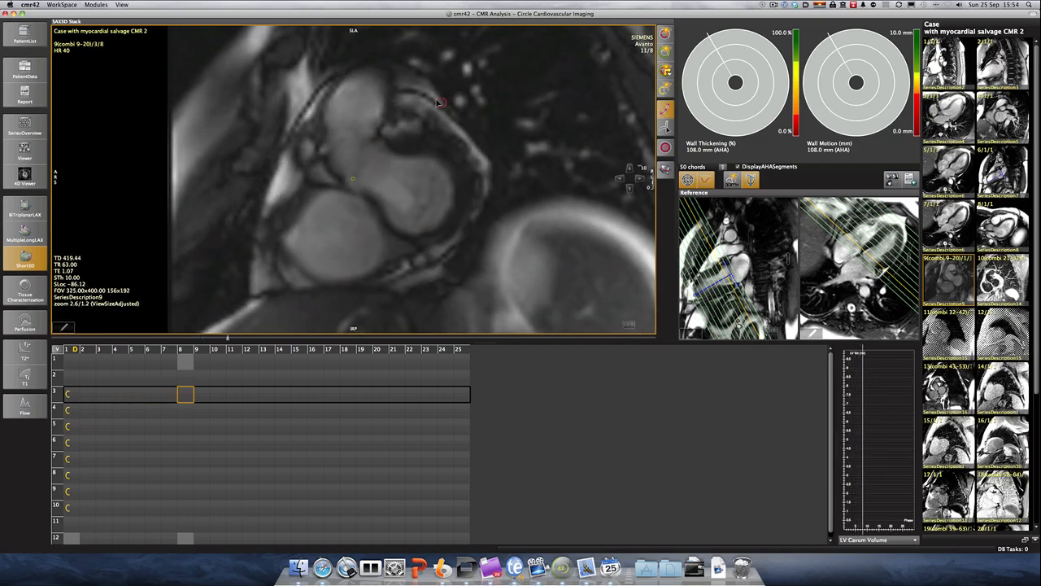
- Activate the right ventricular contour tool and review slice 3 in the phases leading up to phase 8
{"action": "left_click", "coordinate": [65, 324]}
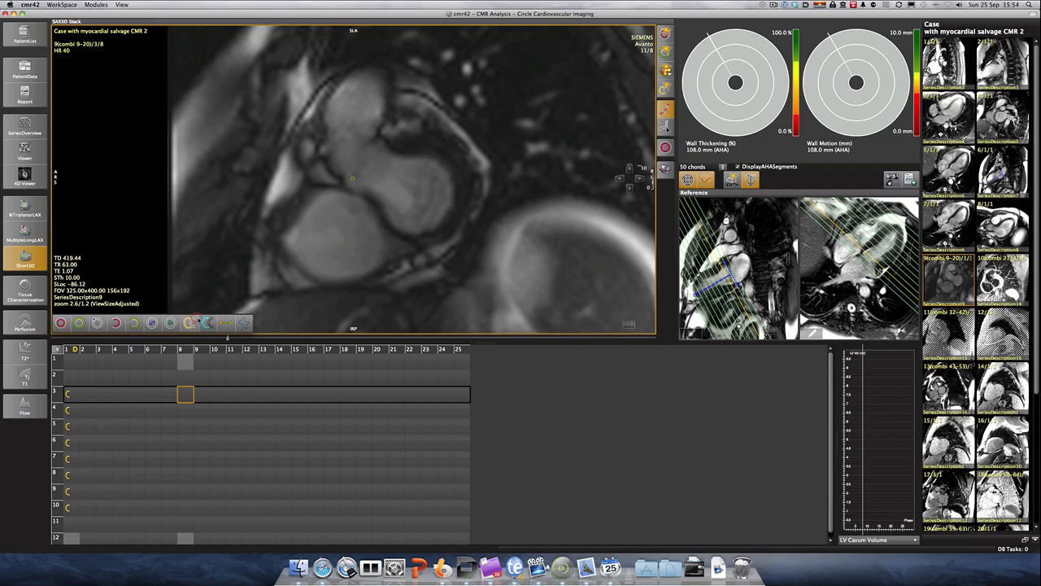
{"action": "left_click", "coordinate": [192, 323]}
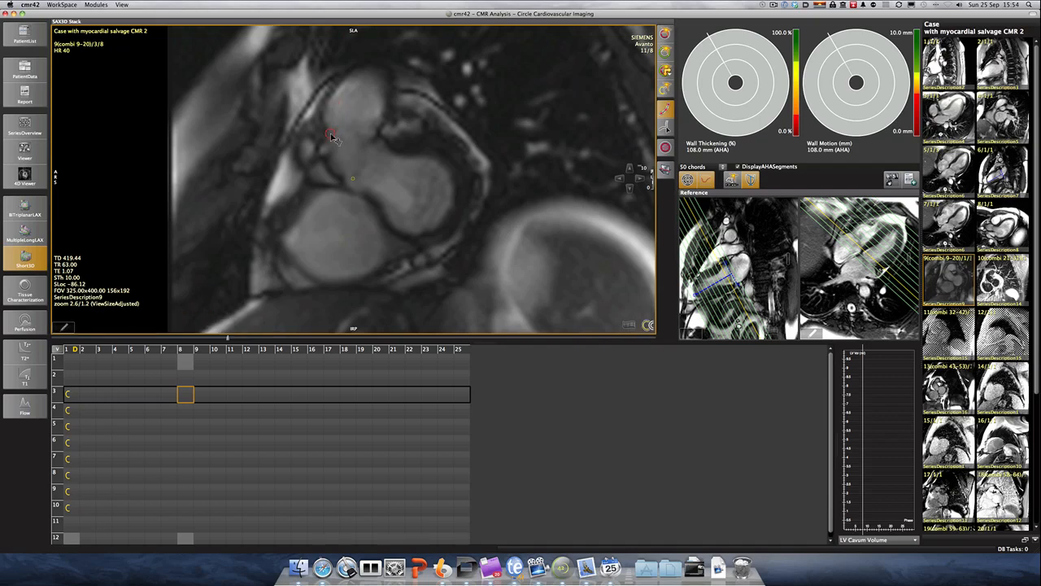
{"action": "key", "text": "Left"}
{"action": "key", "text": "Left"}
{"action": "key", "text": "Left"}
{"action": "key", "text": "Left"}
{"action": "key", "text": "Right"}
{"action": "key", "text": "Right"}
{"action": "key", "text": "Right"}
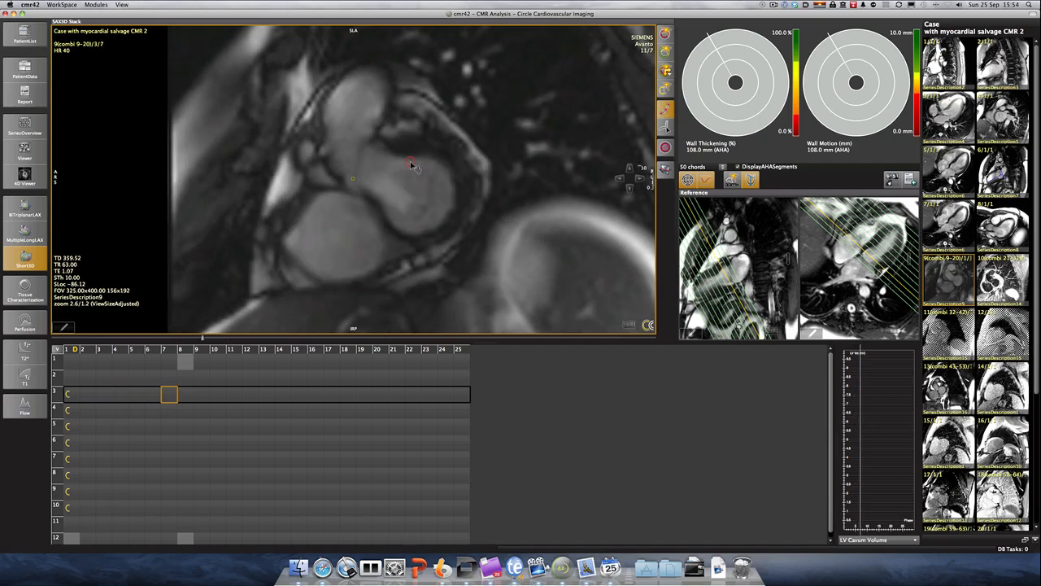
{"action": "key", "text": "Right"}
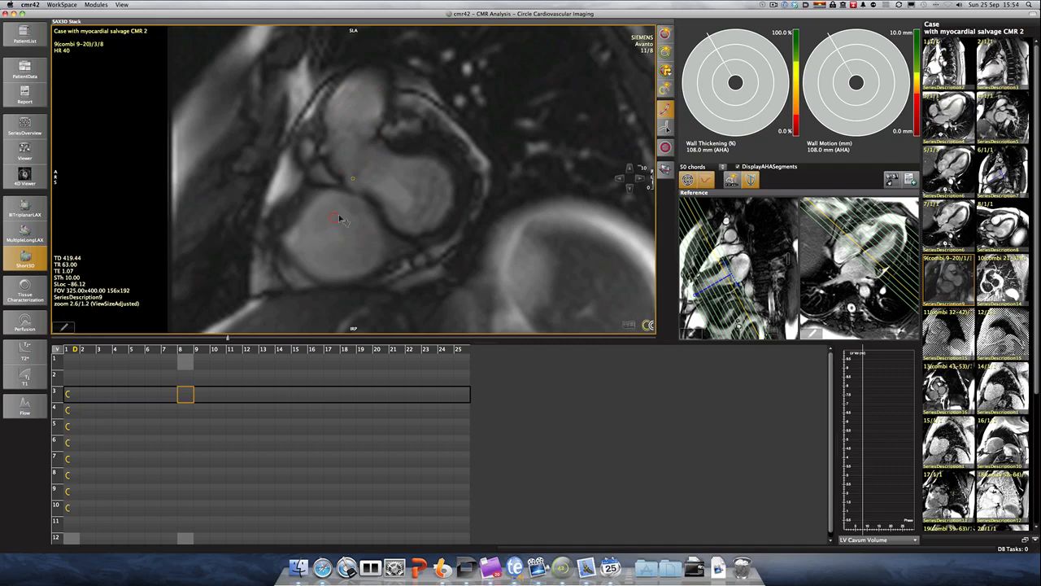
- Compare the neighbouring phases on slice 4 and draw the end-systolic right ventricular contour at phase 8
{"action": "scroll", "coordinate": [320, 224], "scroll_direction": "down", "scroll_amount": 1}
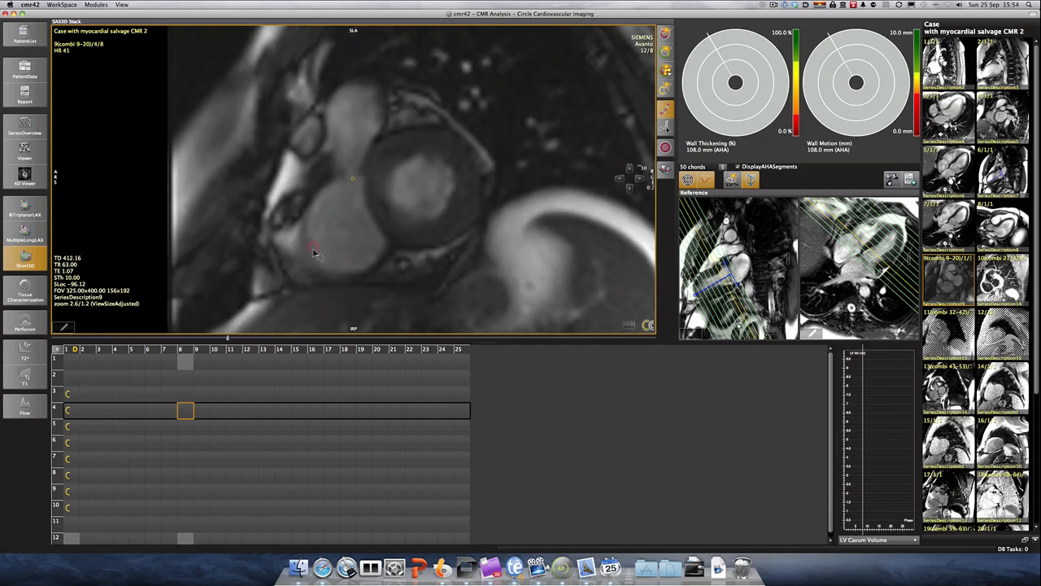
{"action": "key", "text": "Left"}
{"action": "key", "text": "Left"}
{"action": "key", "text": "Left"}
{"action": "key", "text": "Left"}
{"action": "key", "text": "Left"}
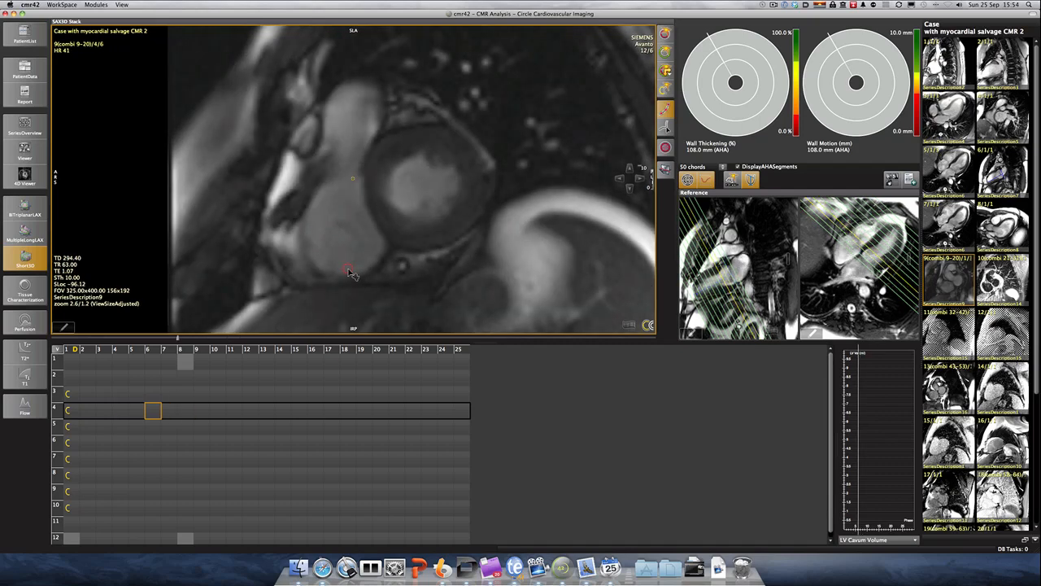
{"action": "key", "text": "Right"}
{"action": "key", "text": "Right"}
{"action": "key", "text": "Right"}
{"action": "key", "text": "Right"}
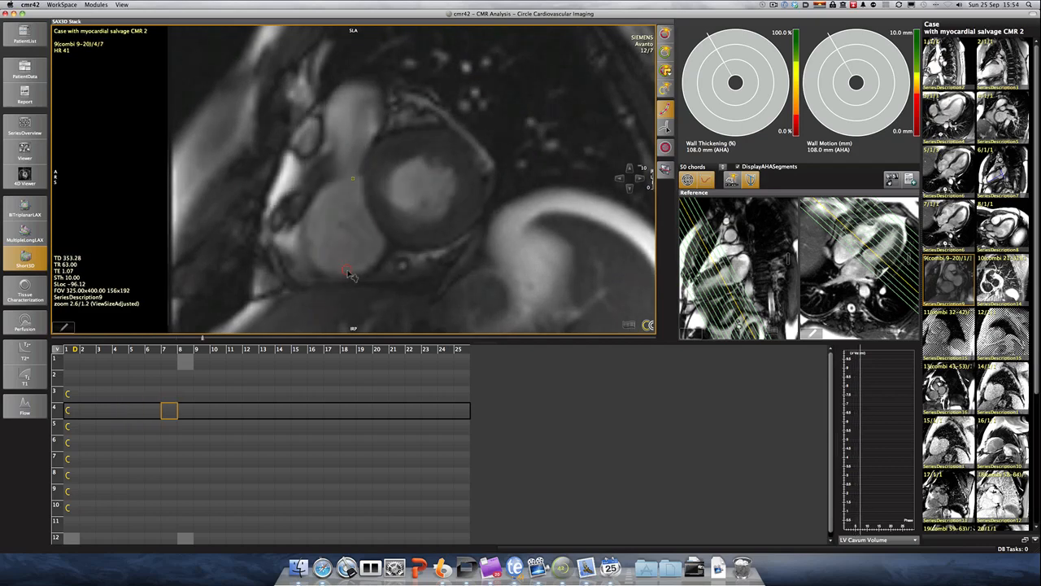
{"action": "key", "text": "Right"}
{"action": "key", "text": "Right"}
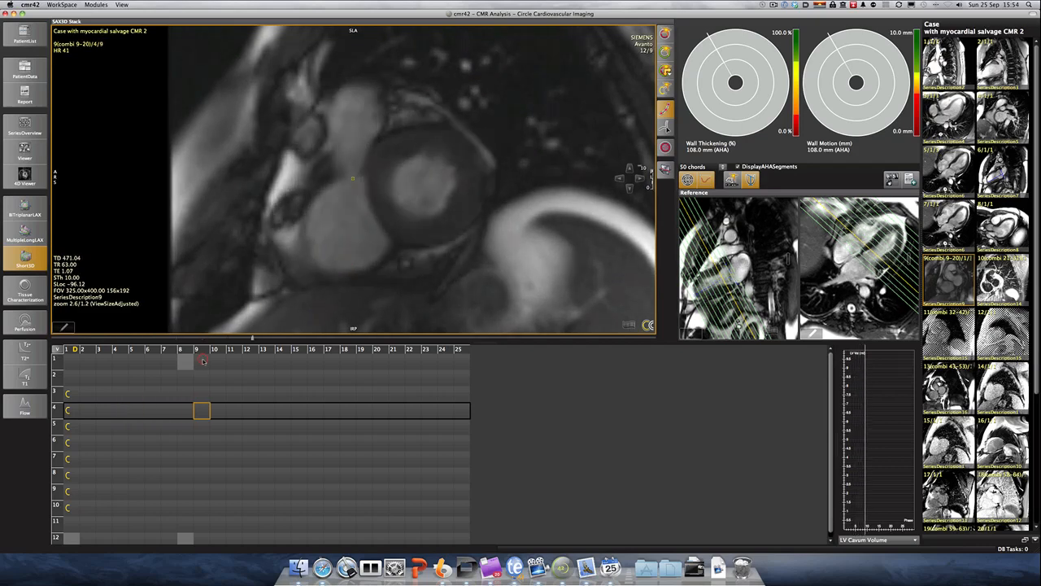
{"action": "key", "text": "Left"}
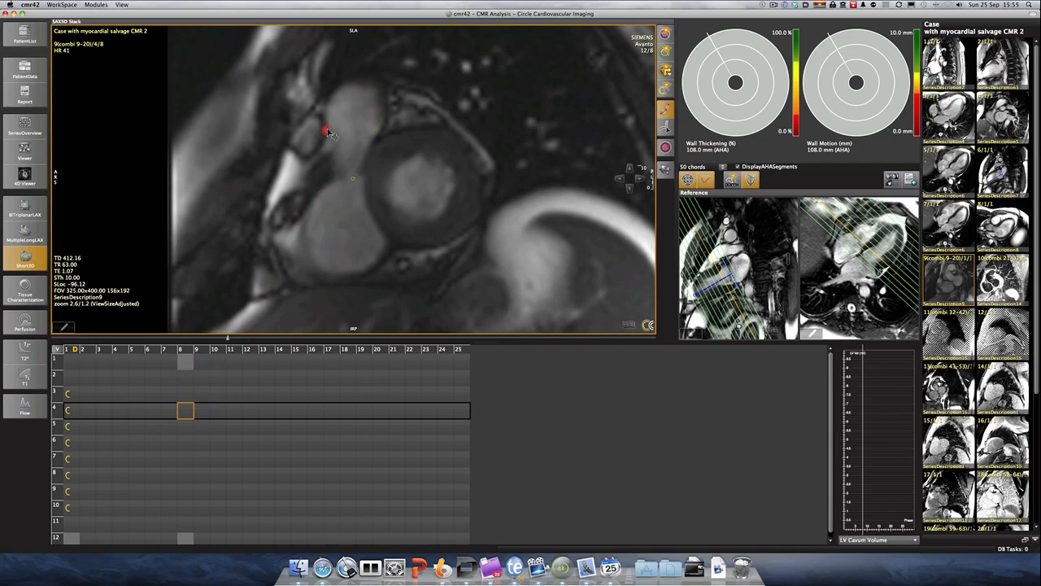
{"action": "mouse_move", "coordinate": [346, 90]}
{"action": "left_mouse_down"}
{"action": "mouse_move", "coordinate": [378, 91]}
{"action": "mouse_move", "coordinate": [365, 189]}
{"action": "mouse_move", "coordinate": [385, 244]}
{"action": "mouse_move", "coordinate": [377, 267]}
{"action": "mouse_move", "coordinate": [335, 279]}
{"action": "mouse_move", "coordinate": [313, 270]}
{"action": "mouse_move", "coordinate": [306, 224]}
{"action": "mouse_move", "coordinate": [334, 142]}
{"action": "left_mouse_up"}
- Draw the right ventricular contour on slice 5 at phase 8 and check it against the cine
{"action": "key", "text": "Down"}
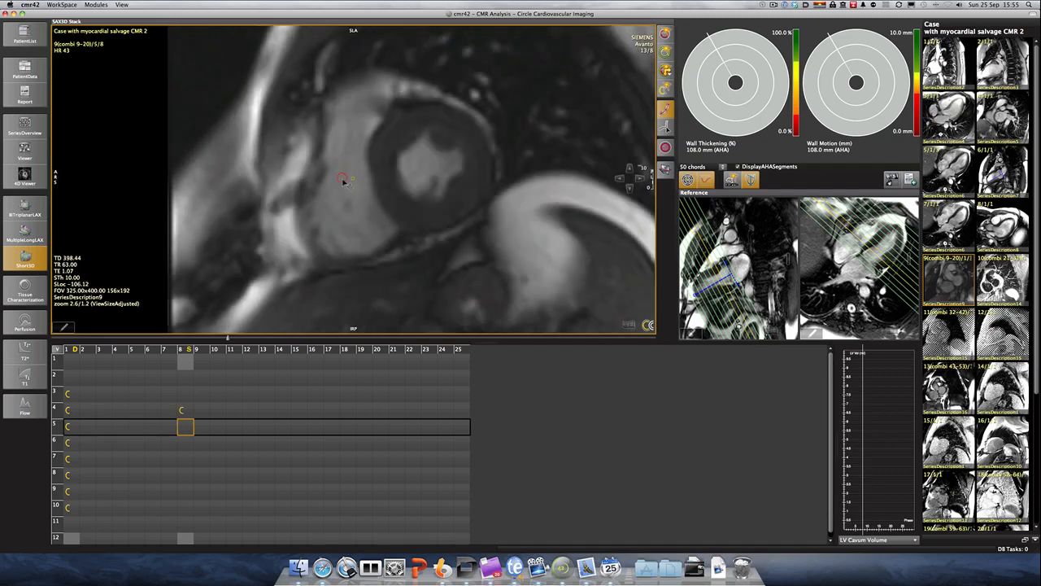
{"action": "mouse_move", "coordinate": [340, 114]}
{"action": "left_mouse_down"}
{"action": "mouse_move", "coordinate": [366, 100]}
{"action": "mouse_move", "coordinate": [381, 127]}
{"action": "mouse_move", "coordinate": [372, 173]}
{"action": "mouse_move", "coordinate": [397, 229]}
{"action": "mouse_move", "coordinate": [390, 241]}
{"action": "mouse_move", "coordinate": [326, 255]}
{"action": "mouse_move", "coordinate": [309, 213]}
{"action": "mouse_move", "coordinate": [323, 149]}
{"action": "left_mouse_up"}
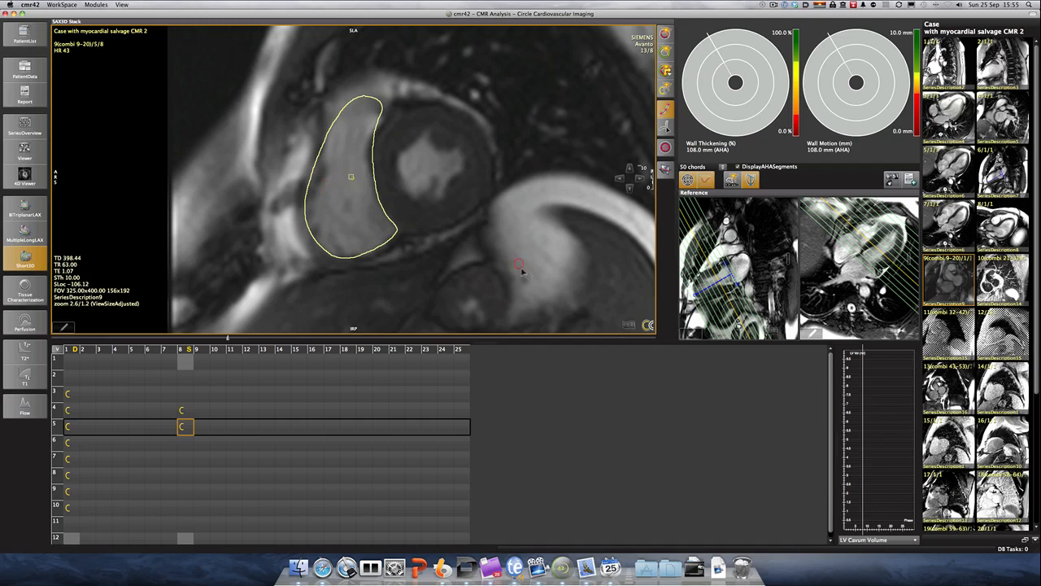
{"action": "left_click", "coordinate": [631, 326]}
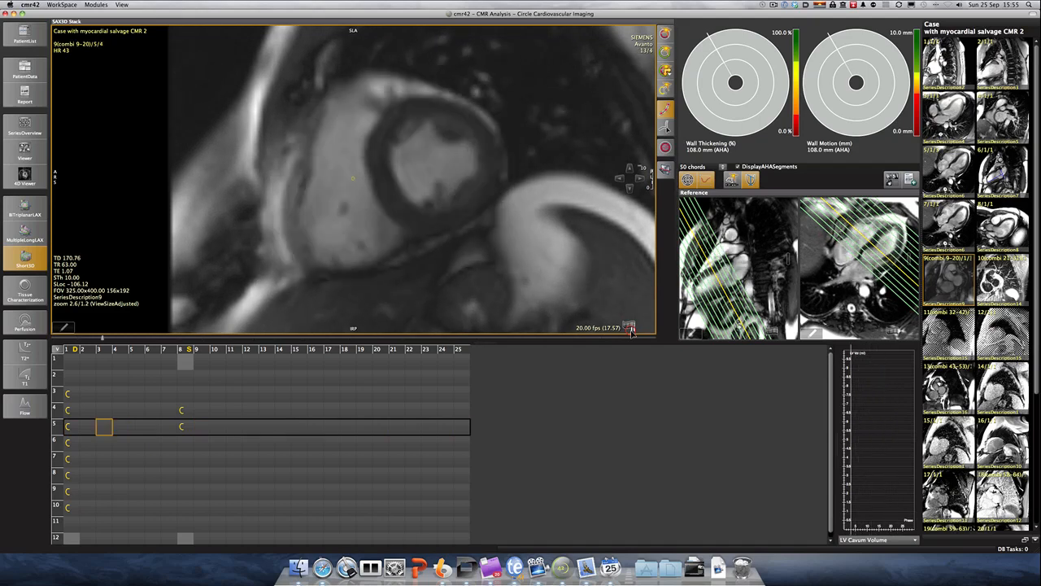
{"action": "left_click", "coordinate": [631, 328]}
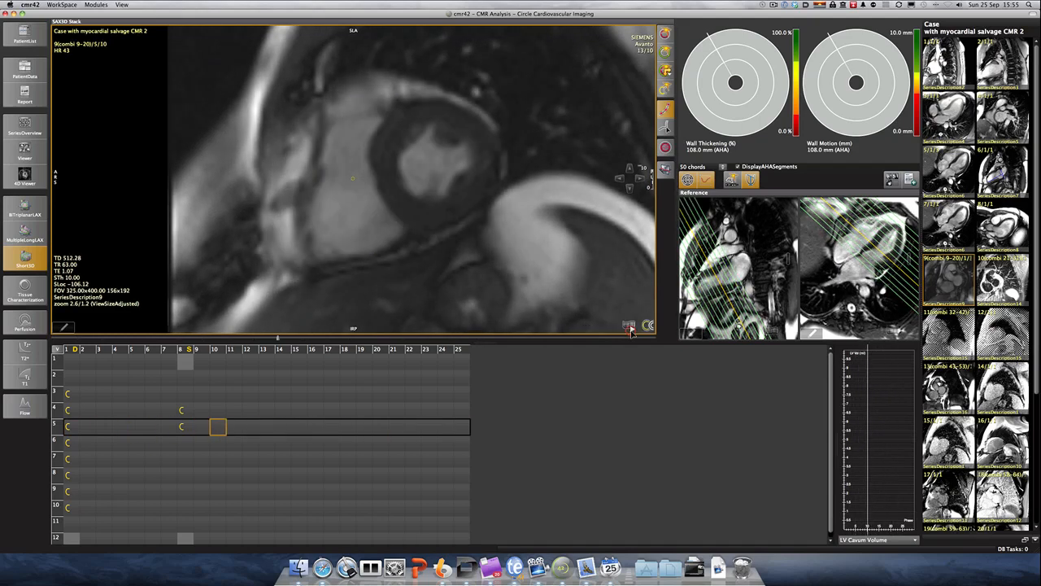
{"action": "key", "text": "Left"}
{"action": "key", "text": "Left"}
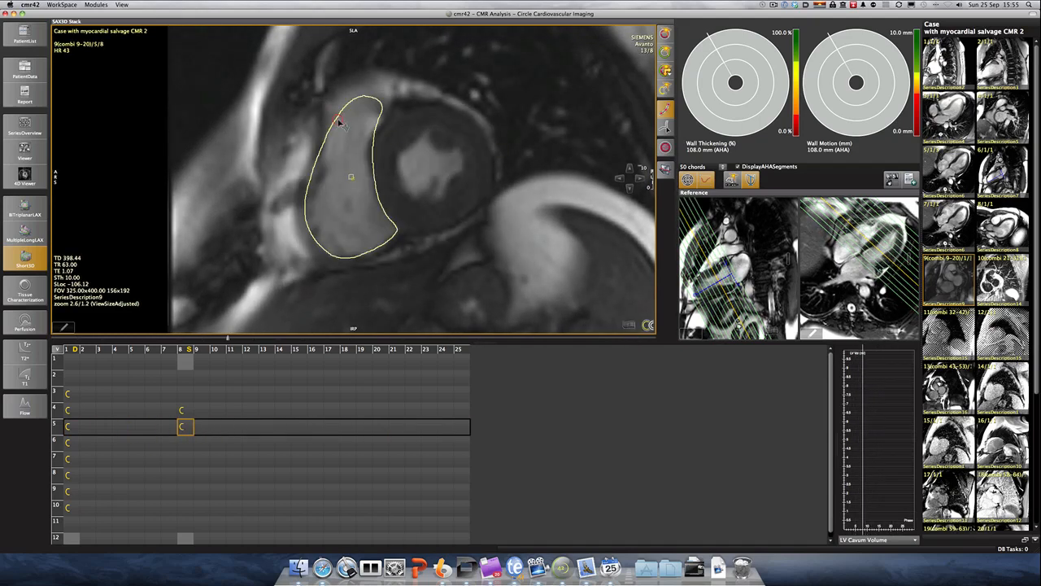
- Reactivate the right ventricular contour tool and outline the right ventricle on slice 6 at phase 8
{"action": "left_click", "coordinate": [363, 102]}
{"action": "left_click_drag", "start_coordinate": [344, 110], "coordinate": [369, 104]}
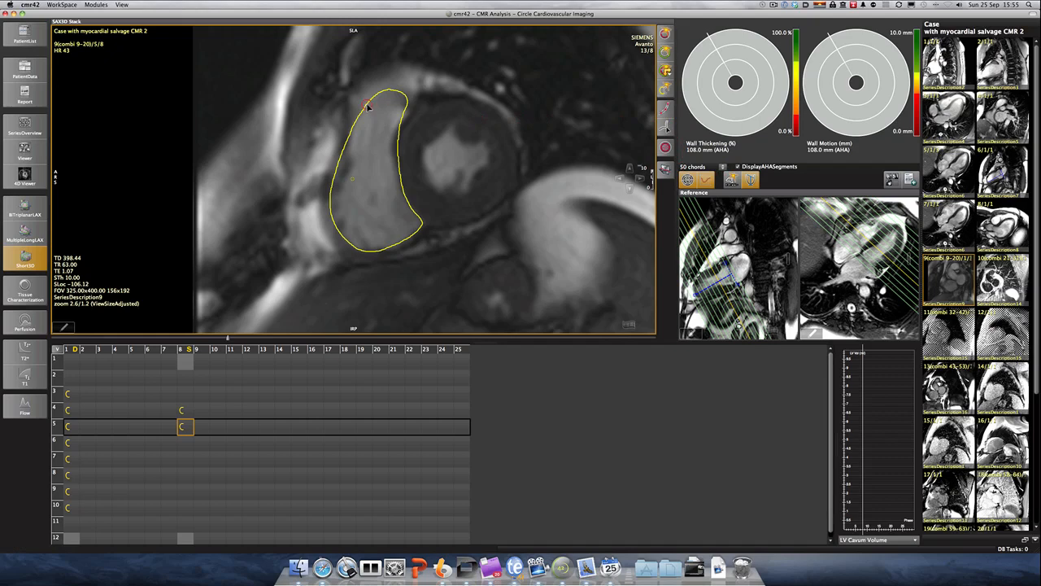
{"action": "mouse_move", "coordinate": [367, 106]}
{"action": "left_mouse_down"}
{"action": "mouse_move", "coordinate": [400, 98]}
{"action": "mouse_move", "coordinate": [301, 136]}
{"action": "left_mouse_up"}
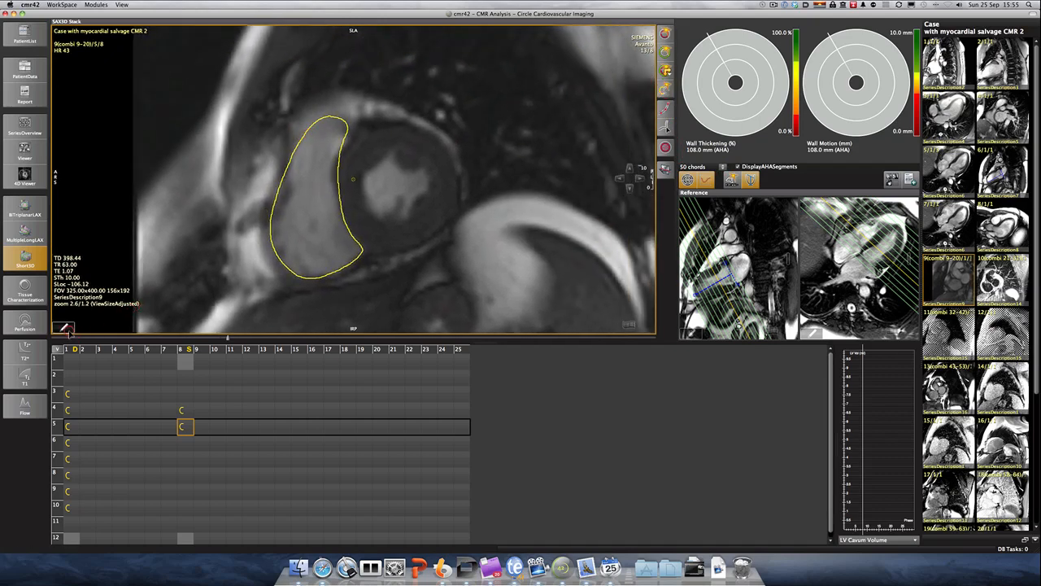
{"action": "mouse_move", "coordinate": [69, 332]}
{"action": "left_click", "coordinate": [188, 325]}
{"action": "mouse_move", "coordinate": [315, 134]}
{"action": "left_mouse_down"}
{"action": "mouse_move", "coordinate": [348, 123]}
{"action": "mouse_move", "coordinate": [355, 137]}
{"action": "mouse_move", "coordinate": [351, 165]}
{"action": "mouse_move", "coordinate": [307, 140]}
{"action": "mouse_move", "coordinate": [340, 133]}
{"action": "mouse_move", "coordinate": [337, 183]}
{"action": "mouse_move", "coordinate": [368, 257]}
{"action": "mouse_move", "coordinate": [292, 273]}
{"action": "mouse_move", "coordinate": [284, 237]}
{"action": "mouse_move", "coordinate": [295, 162]}
{"action": "left_mouse_up"}
- Trace the right ventricular cavity on slice 7 at phase 8 and verify its border by playing the cine
{"action": "key", "text": "Down"}
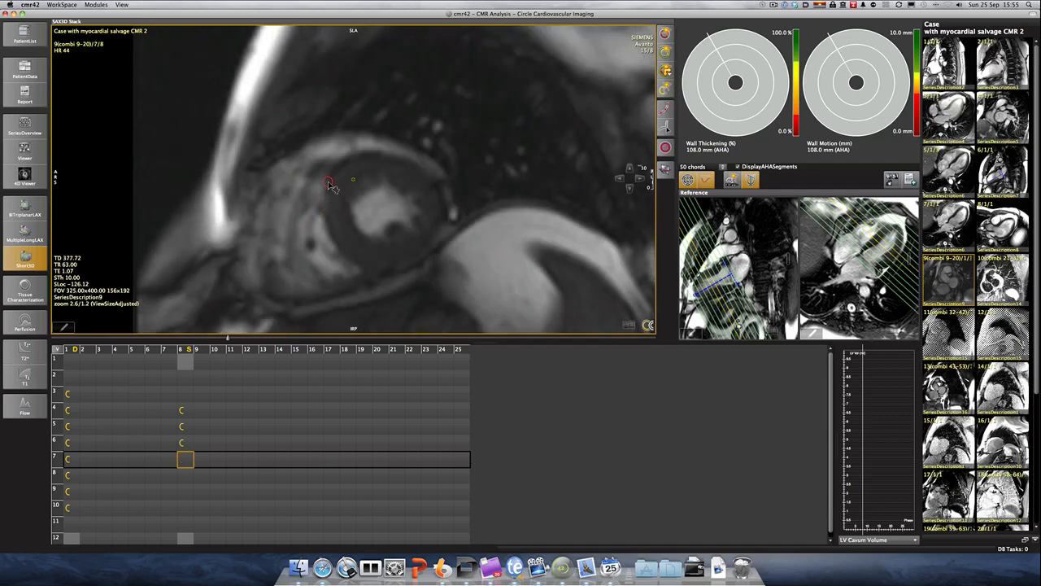
{"action": "mouse_move", "coordinate": [327, 180]}
{"action": "left_mouse_down"}
{"action": "mouse_move", "coordinate": [324, 245]}
{"action": "mouse_move", "coordinate": [358, 278]}
{"action": "mouse_move", "coordinate": [303, 291]}
{"action": "mouse_move", "coordinate": [288, 265]}
{"action": "mouse_move", "coordinate": [284, 233]}
{"action": "mouse_move", "coordinate": [309, 200]}
{"action": "mouse_move", "coordinate": [370, 280]}
{"action": "left_mouse_up"}
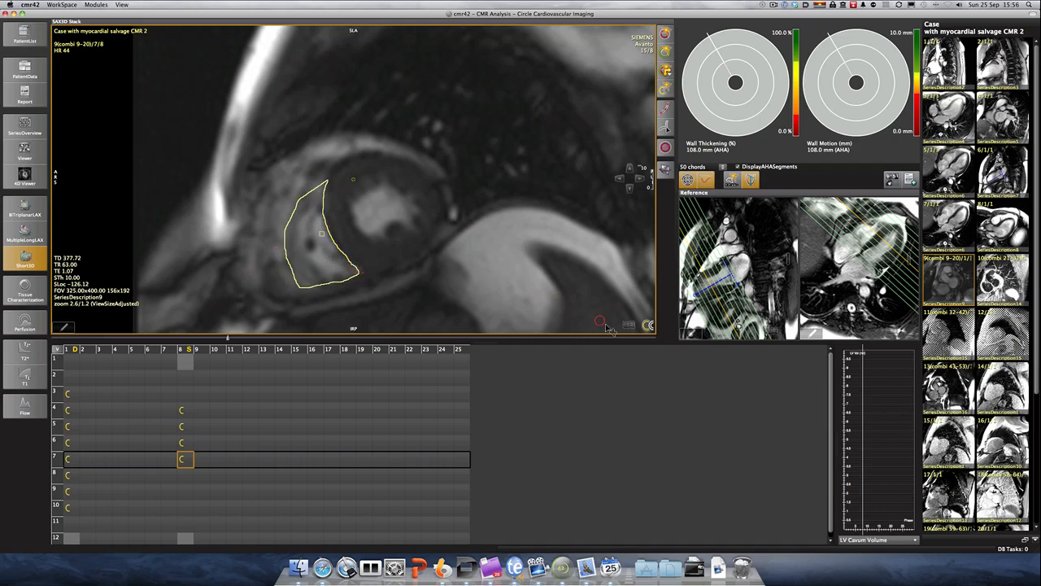
{"action": "left_click", "coordinate": [632, 326]}
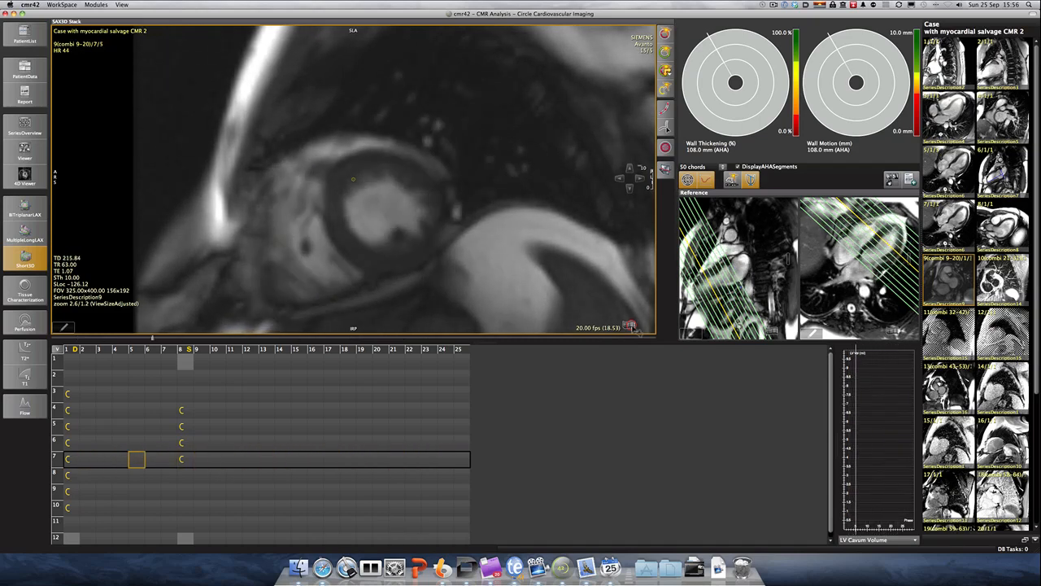
{"action": "left_click", "coordinate": [632, 326]}
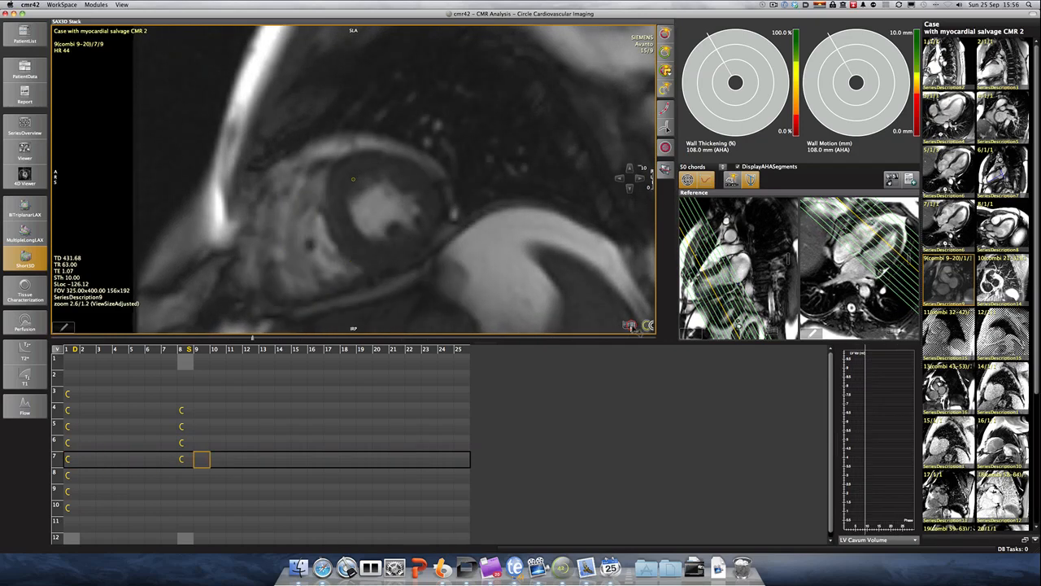
{"action": "mouse_move", "coordinate": [331, 289]}
{"action": "left_mouse_down"}
{"action": "mouse_move", "coordinate": [340, 290]}
{"action": "mouse_move", "coordinate": [294, 294]}
{"action": "mouse_move", "coordinate": [277, 277]}
{"action": "mouse_move", "coordinate": [284, 212]}
{"action": "mouse_move", "coordinate": [313, 227]}
{"action": "left_mouse_up"}
- Draw the end-systolic right ventricular contours on slices 8 and 9 at phase 8
{"action": "key", "text": "Down"}
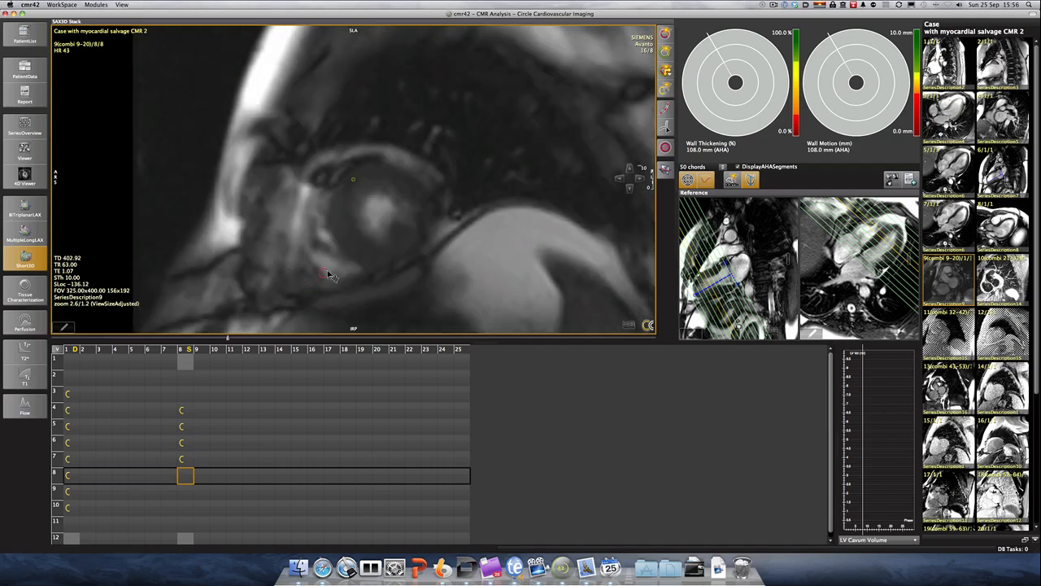
{"action": "mouse_move", "coordinate": [330, 197]}
{"action": "left_mouse_down"}
{"action": "mouse_move", "coordinate": [334, 254]}
{"action": "mouse_move", "coordinate": [355, 276]}
{"action": "mouse_move", "coordinate": [320, 282]}
{"action": "mouse_move", "coordinate": [308, 248]}
{"action": "mouse_move", "coordinate": [312, 205]}
{"action": "mouse_move", "coordinate": [329, 200]}
{"action": "mouse_move", "coordinate": [345, 242]}
{"action": "mouse_move", "coordinate": [368, 261]}
{"action": "mouse_move", "coordinate": [332, 272]}
{"action": "mouse_move", "coordinate": [329, 239]}
{"action": "left_mouse_up"}
{"action": "key", "text": "Down"}
{"action": "key", "text": "Down"}
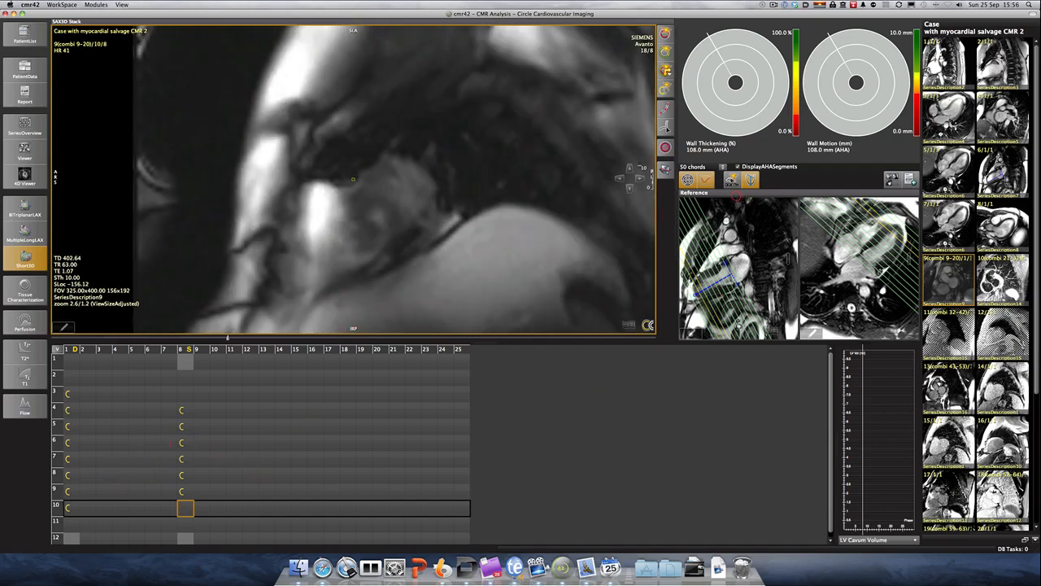
- Display the short-axis ventricular function results and disable the warning messages
{"action": "left_click", "coordinate": [689, 181]}
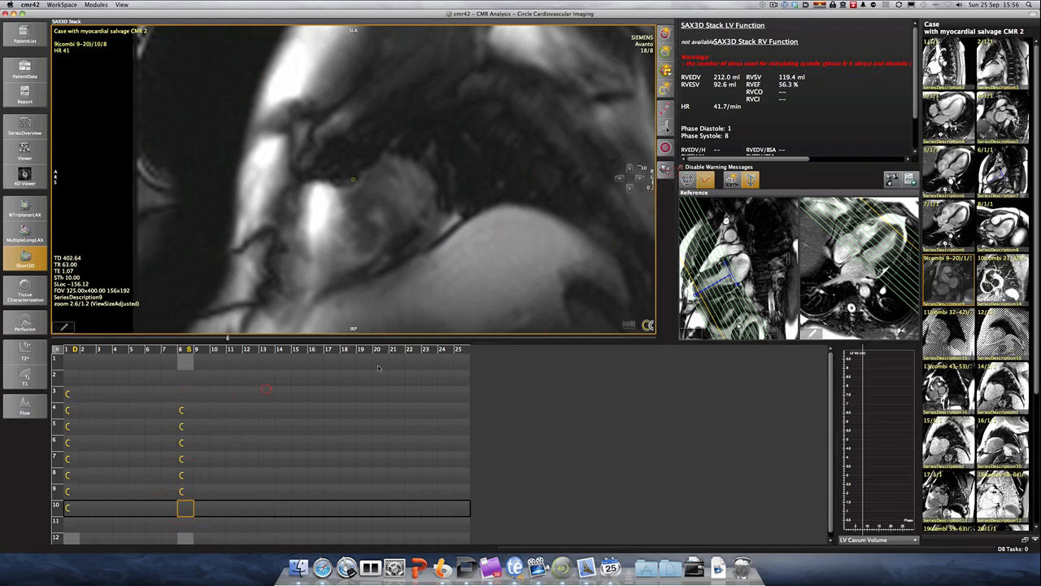
{"action": "left_click", "coordinate": [682, 167]}
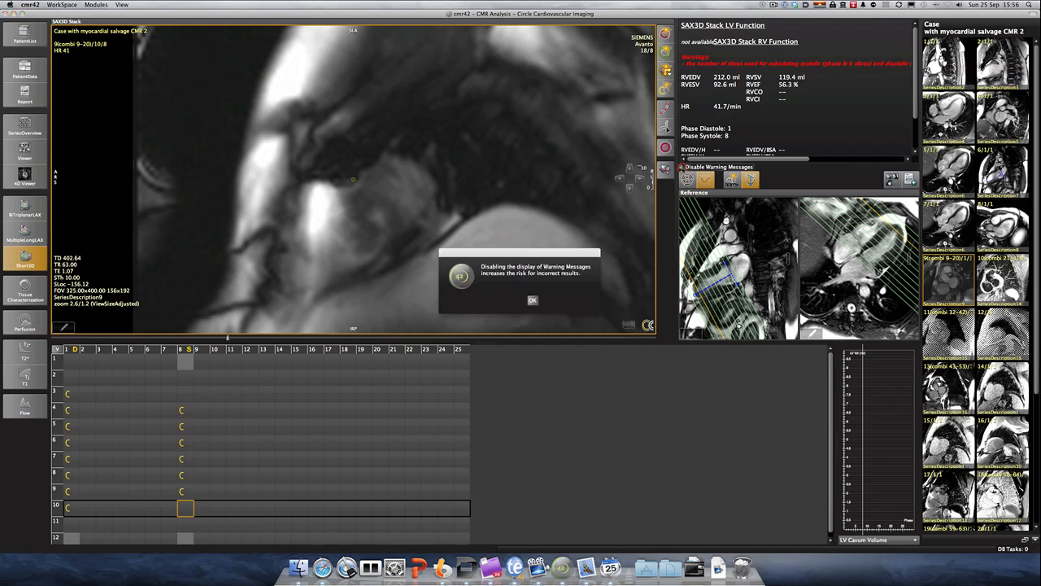
{"action": "left_click", "coordinate": [534, 301]}
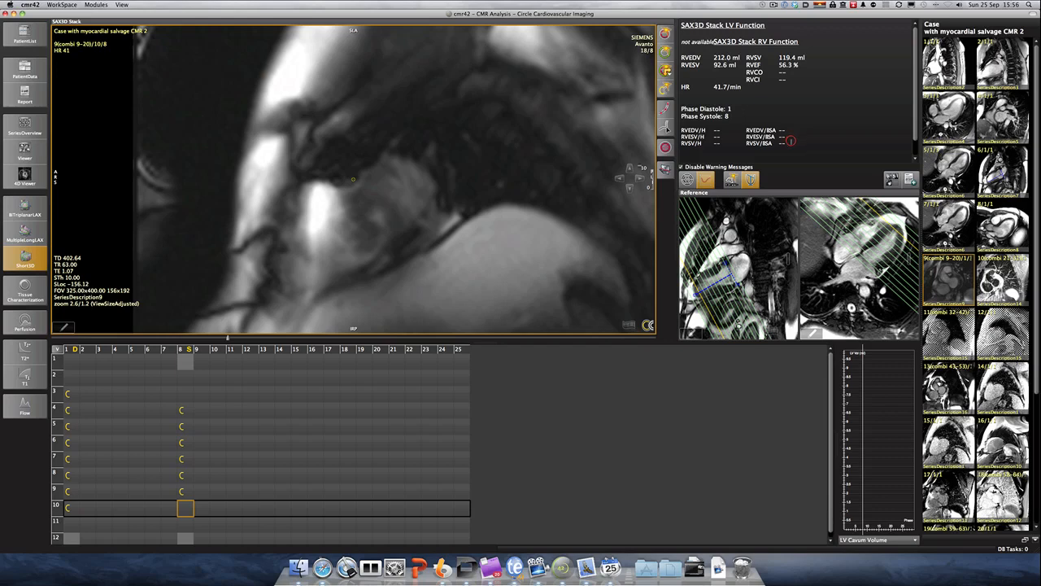
- Set the patient's weight to 80 kg and height to 175 cm, and view the indexed right ventricular results in the short-axis module
{"action": "left_click", "coordinate": [25, 71]}
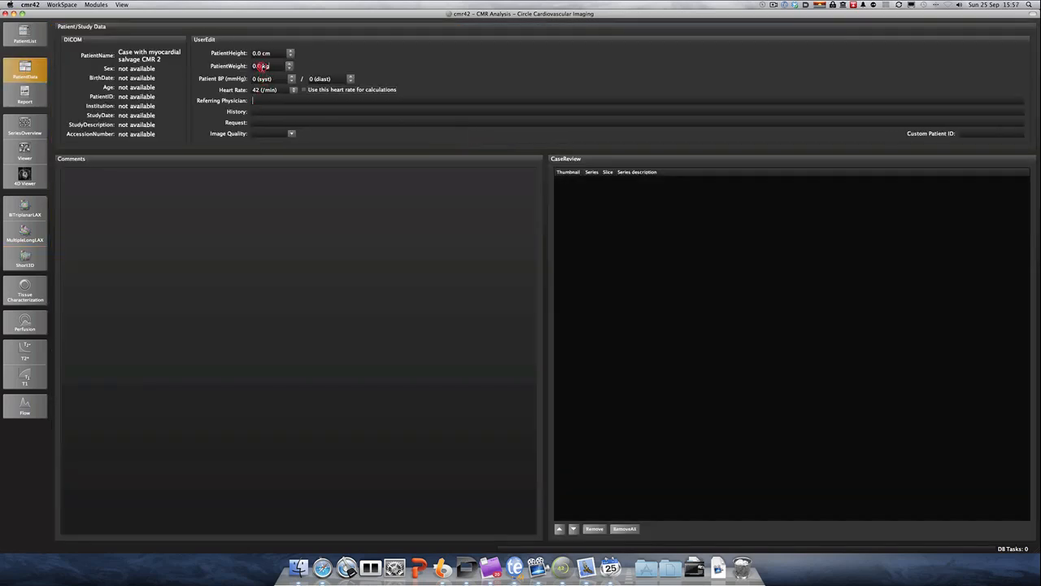
{"action": "double_click", "coordinate": [257, 66]}
{"action": "type", "text": "80"}
{"action": "double_click", "coordinate": [258, 53]}
{"action": "key", "text": "Return"}
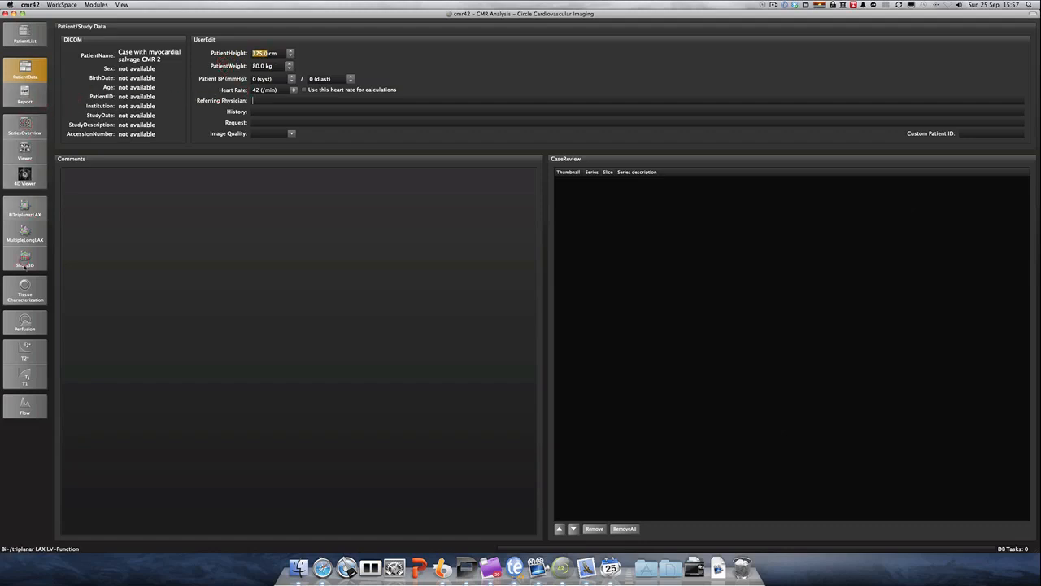
{"action": "left_click", "coordinate": [24, 261]}
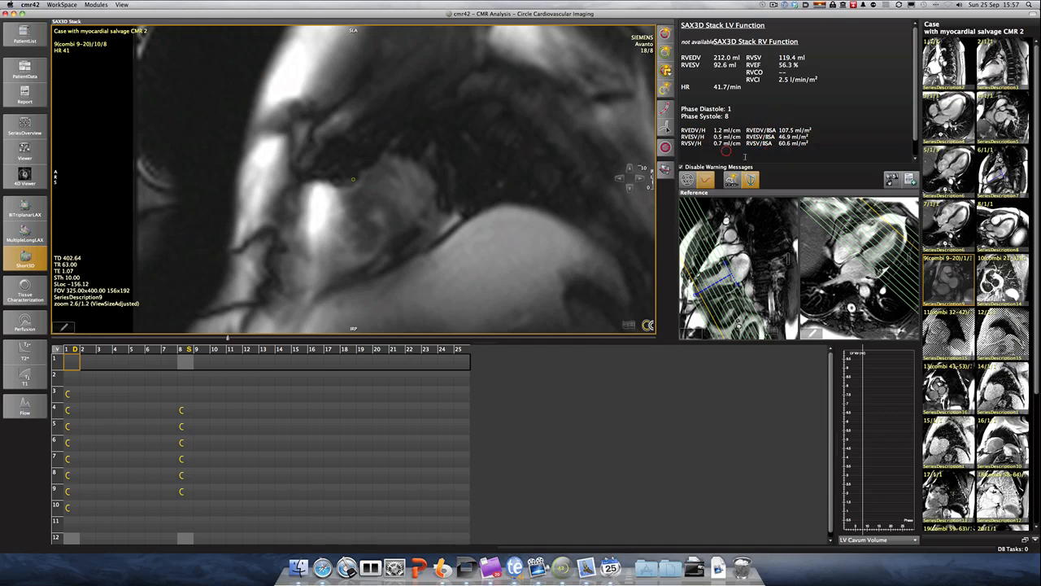
{"action": "scroll", "coordinate": [774, 152], "scroll_direction": "down", "scroll_amount": 1}
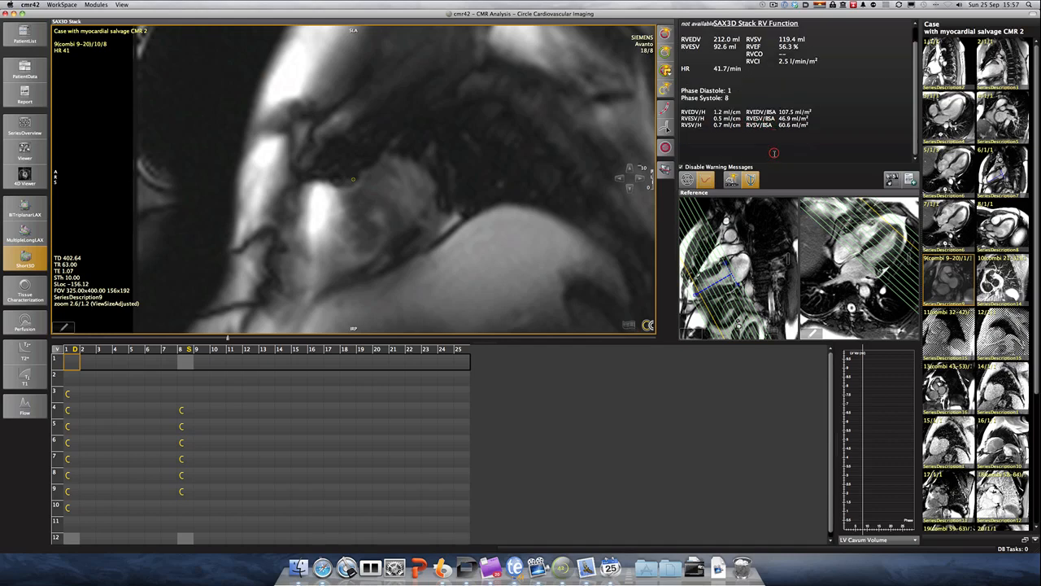
- Trace the outer right ventricular wall around the existing cavity contour on slice 3 at phase 1
{"action": "scroll", "coordinate": [775, 153], "scroll_direction": "up", "scroll_amount": 1}
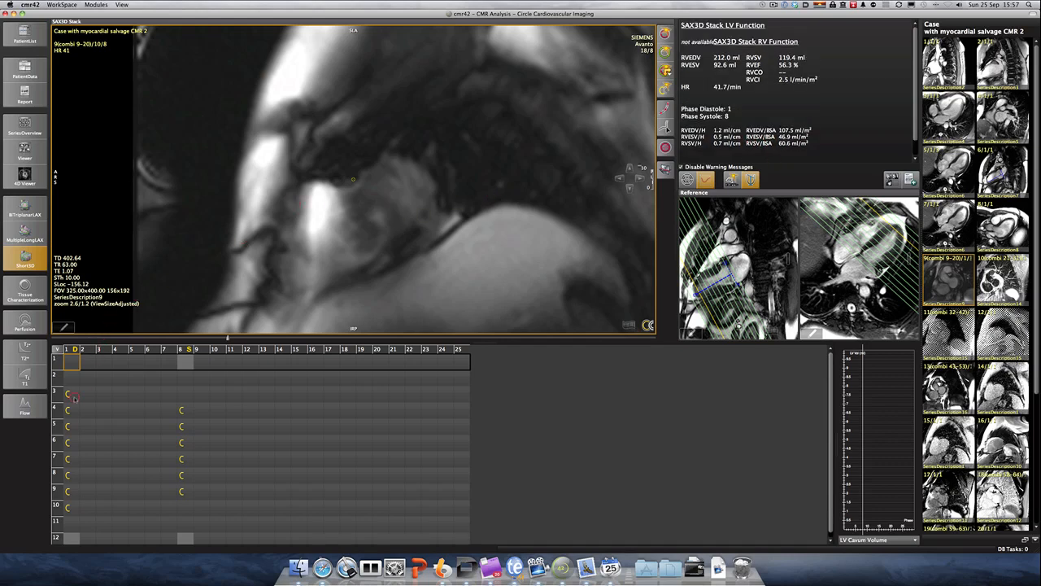
{"action": "left_click", "coordinate": [72, 396]}
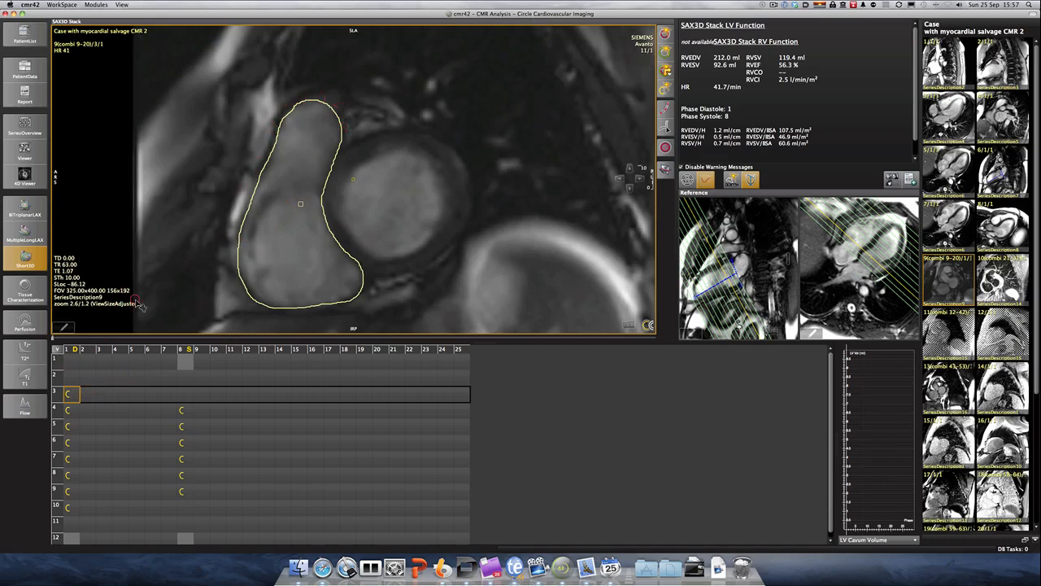
{"action": "mouse_move", "coordinate": [65, 326]}
{"action": "mouse_move", "coordinate": [341, 155]}
{"action": "left_mouse_down"}
{"action": "mouse_move", "coordinate": [330, 101]}
{"action": "mouse_move", "coordinate": [291, 108]}
{"action": "mouse_move", "coordinate": [245, 202]}
{"action": "mouse_move", "coordinate": [237, 277]}
{"action": "mouse_move", "coordinate": [265, 314]}
{"action": "mouse_move", "coordinate": [286, 315]}
{"action": "mouse_move", "coordinate": [359, 301]}
{"action": "mouse_move", "coordinate": [372, 275]}
{"action": "left_mouse_up"}
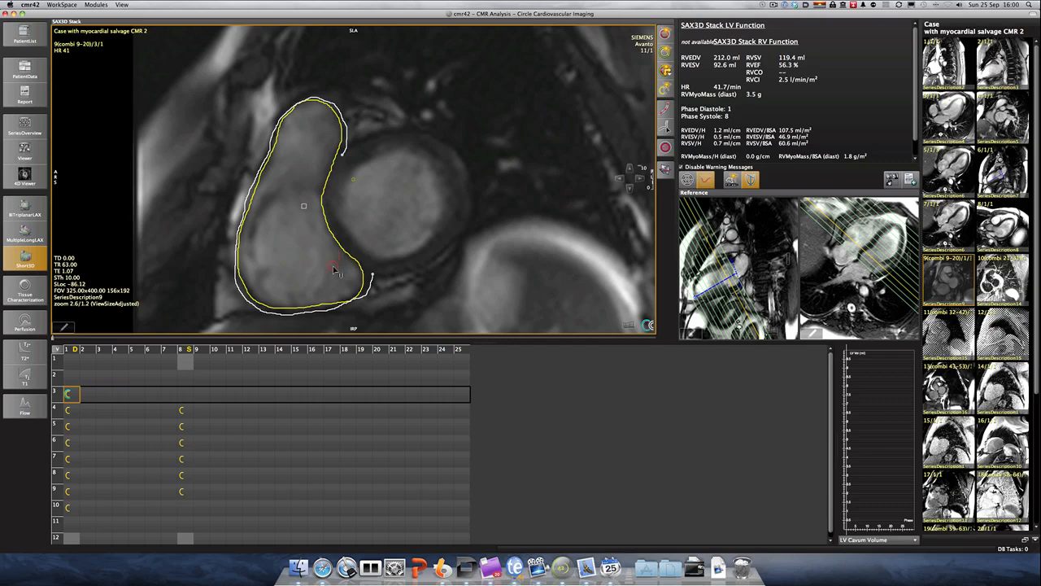
- Delete all contours in the short-axis series
{"action": "right_click", "coordinate": [66, 393]}
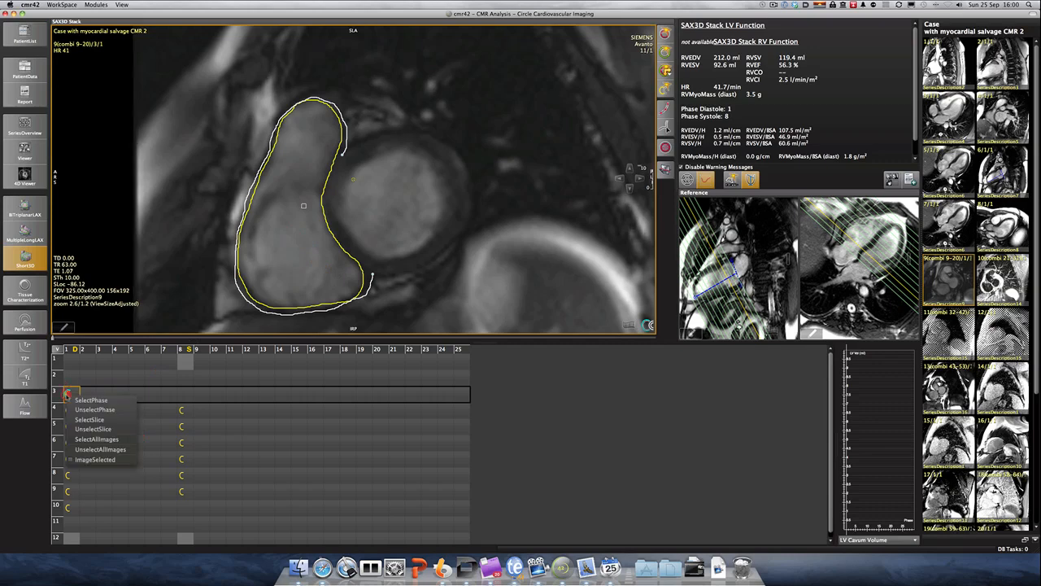
{"action": "right_click", "coordinate": [163, 250]}
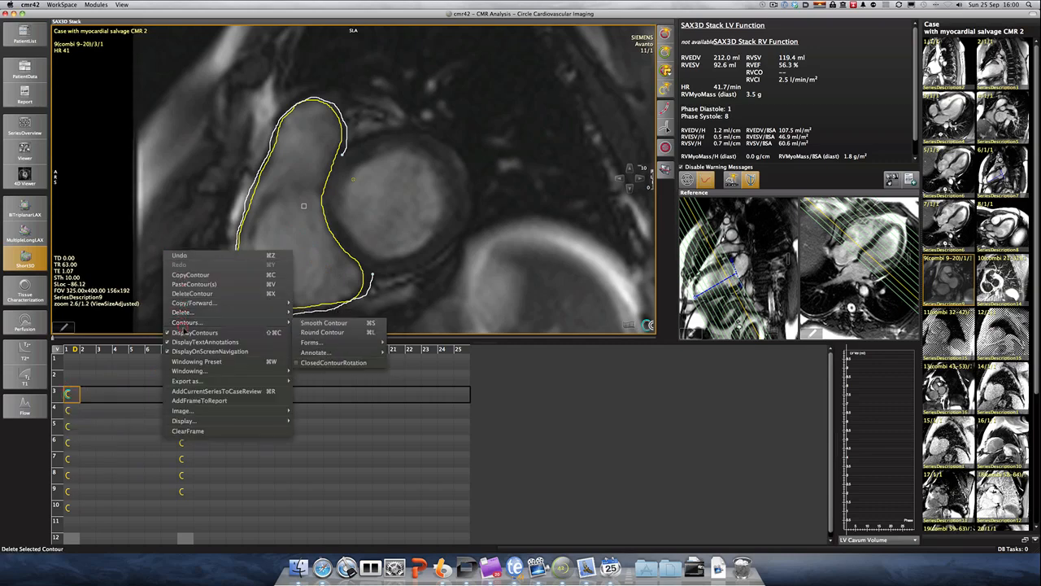
{"action": "mouse_move", "coordinate": [187, 313]}
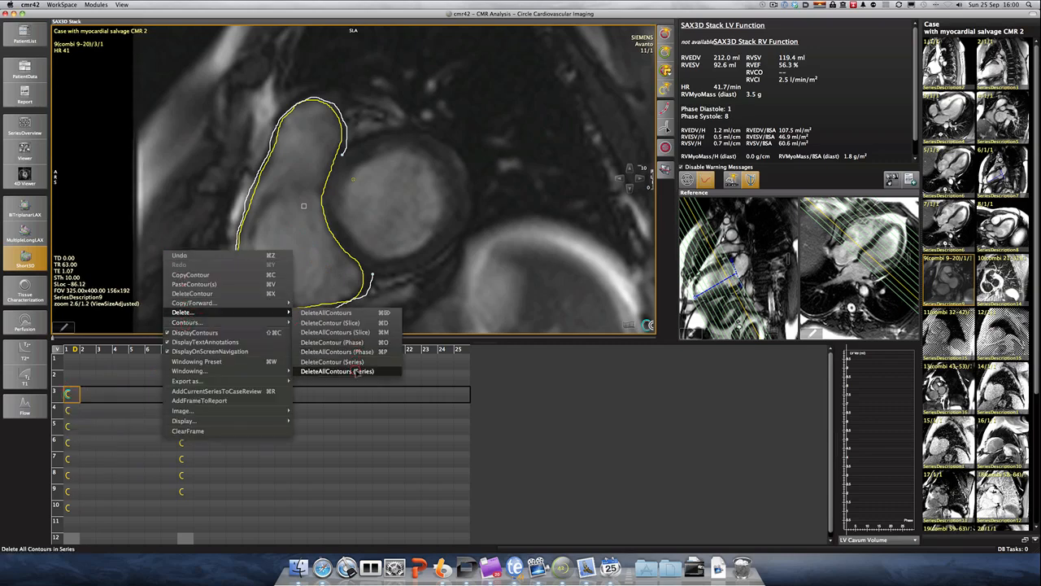
{"action": "left_click", "coordinate": [356, 371]}
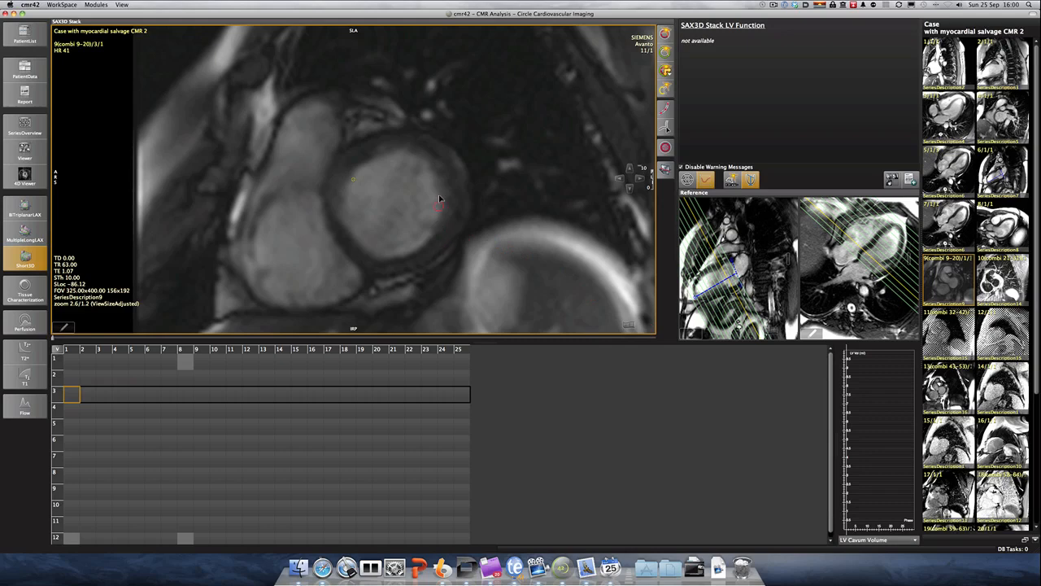
- Segment the right ventricular endocardium automatically on slice 3 at phase 1 and smooth out the notch along its free wall
{"action": "mouse_move", "coordinate": [412, 175]}
{"action": "left_mouse_down"}
{"action": "mouse_move", "coordinate": [511, 174]}
{"action": "mouse_move", "coordinate": [475, 174]}
{"action": "left_mouse_up"}
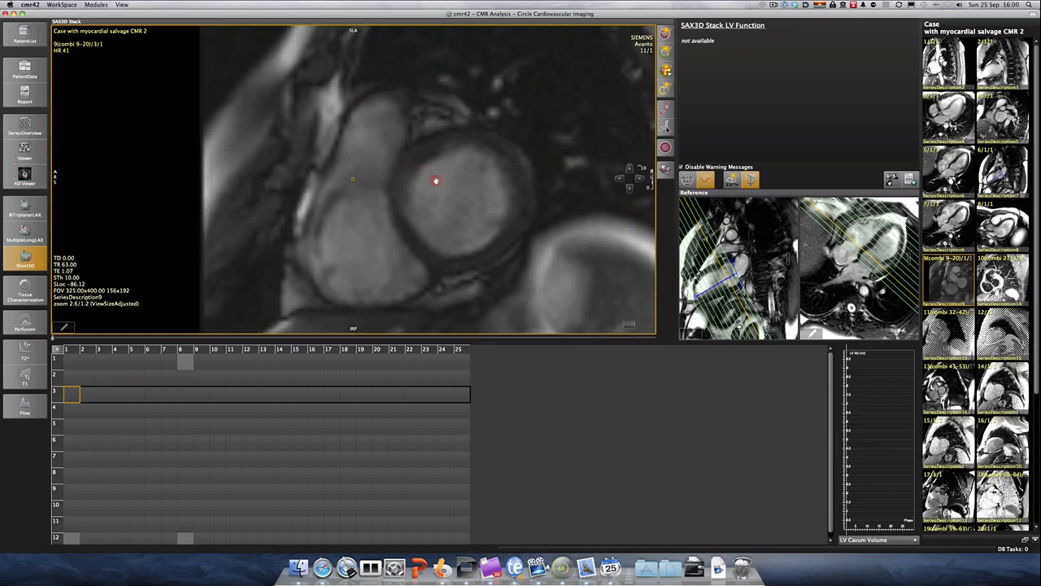
{"action": "left_click_drag", "start_coordinate": [433, 175], "coordinate": [436, 169]}
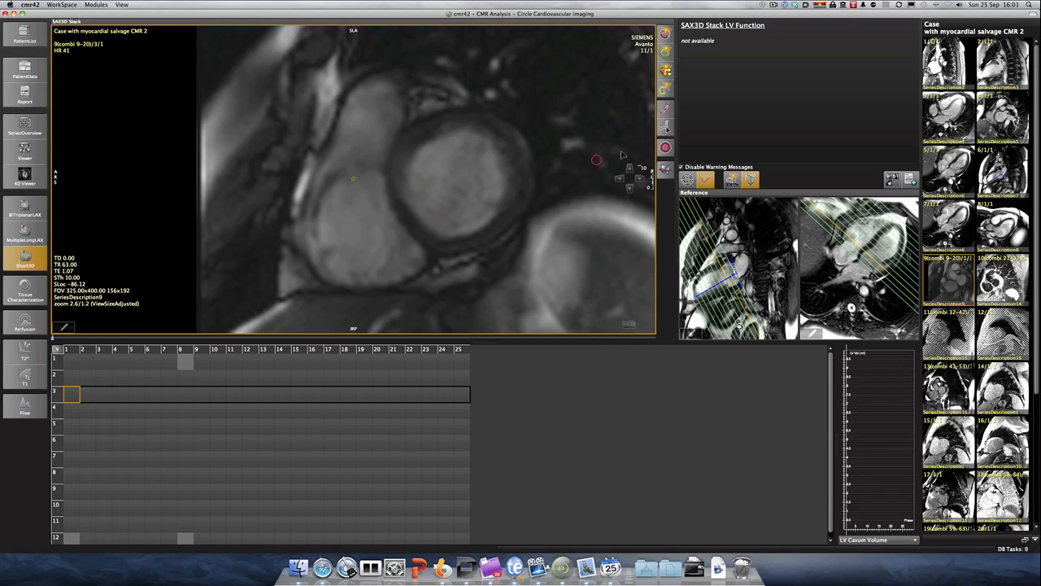
{"action": "left_click", "coordinate": [665, 96]}
{"action": "left_click", "coordinate": [352, 179]}
{"action": "left_click", "coordinate": [665, 88]}
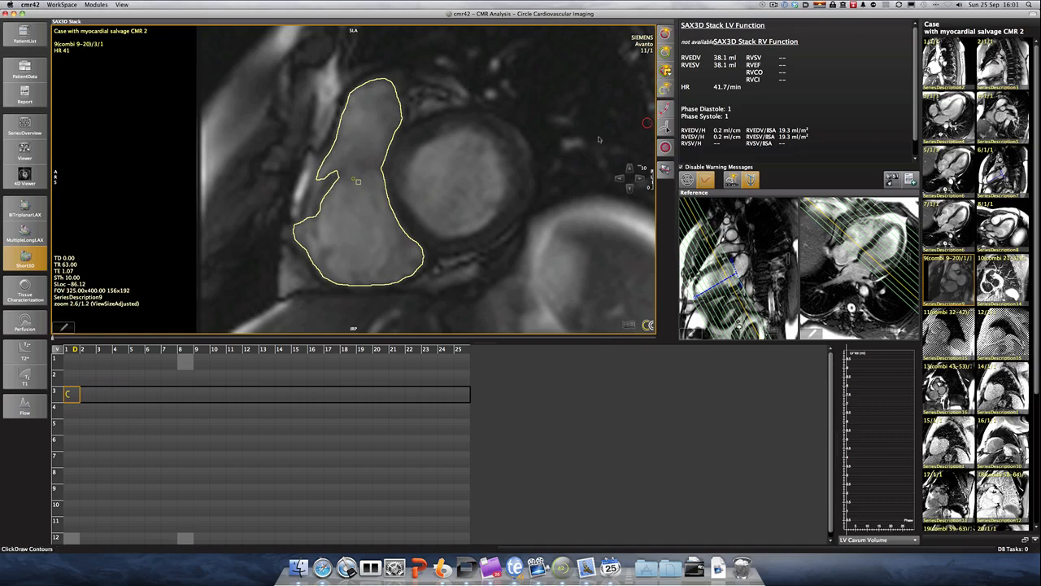
{"action": "left_click_drag", "start_coordinate": [306, 227], "coordinate": [317, 179]}
{"action": "left_click_drag", "start_coordinate": [306, 220], "coordinate": [309, 253]}
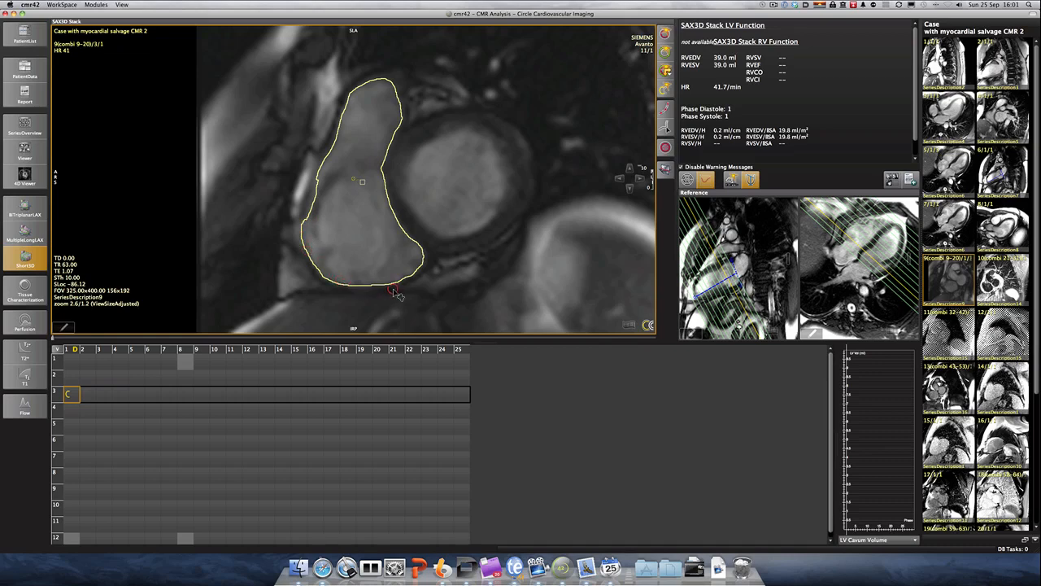
- Segment the right ventricular endocardium on slices 4 and 5 at phase 1, correcting slice 5's upper edge and checking it on the cine
{"action": "key", "text": "Down"}
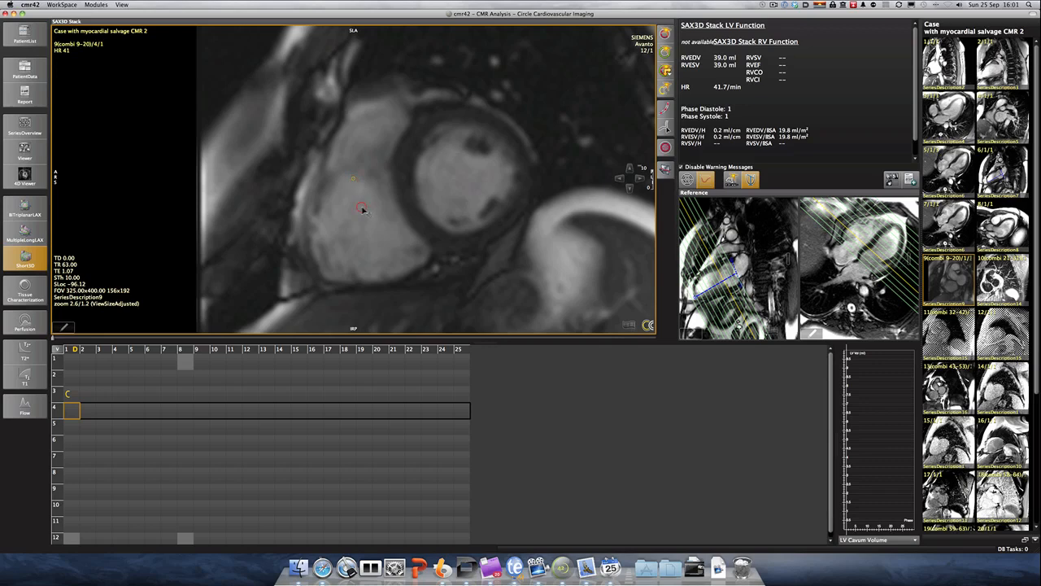
{"action": "left_click", "coordinate": [666, 88]}
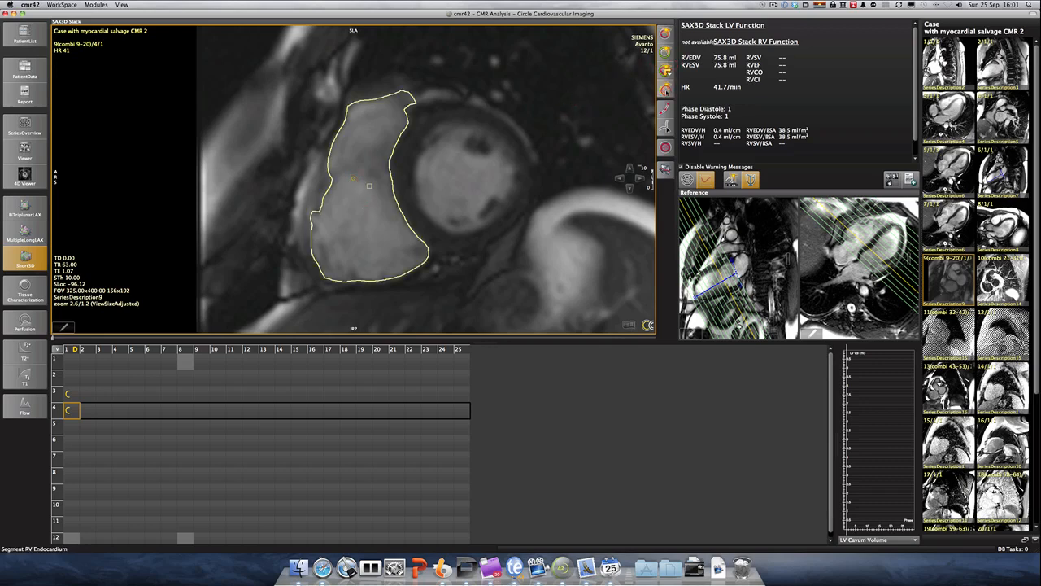
{"action": "key", "text": "Down"}
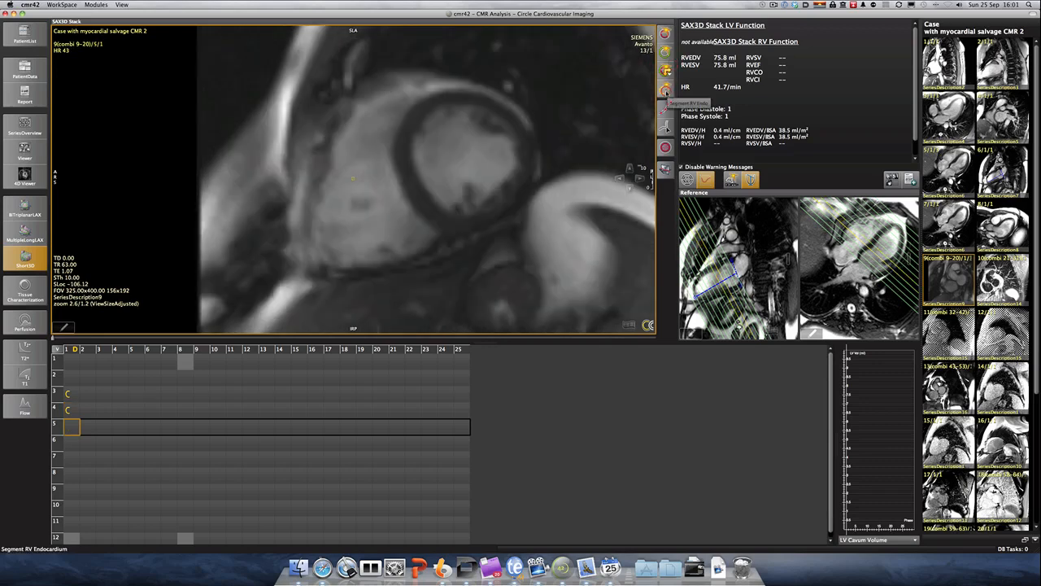
{"action": "left_click", "coordinate": [665, 89]}
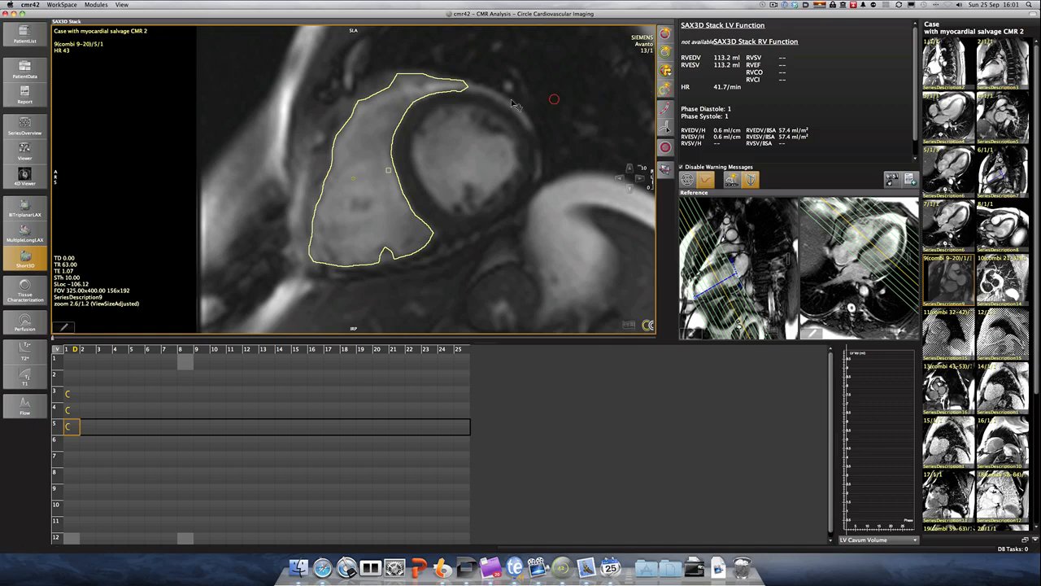
{"action": "left_click_drag", "start_coordinate": [393, 87], "coordinate": [439, 81]}
{"action": "left_click", "coordinate": [629, 325]}
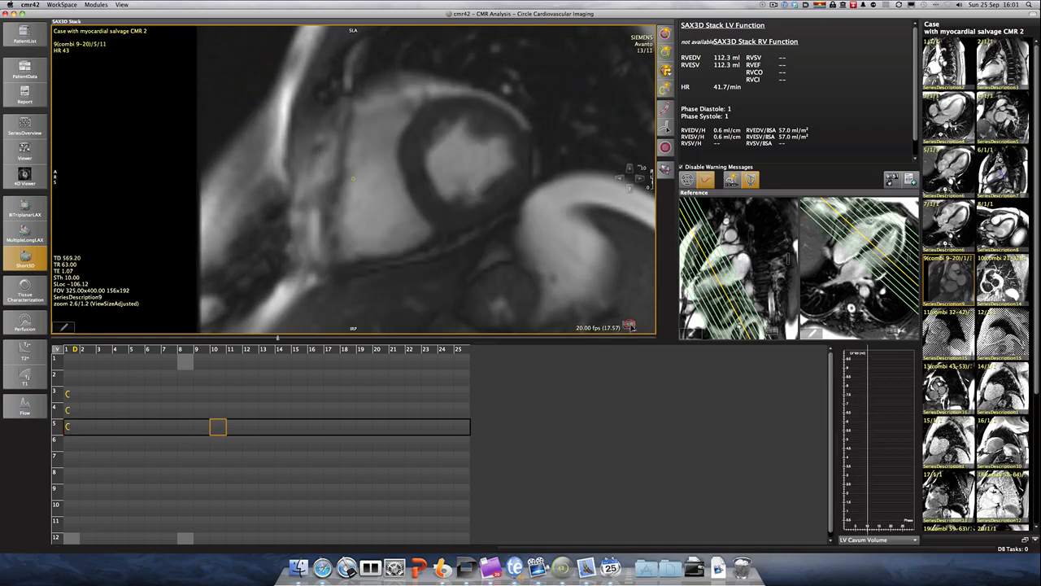
{"action": "left_click", "coordinate": [630, 326]}
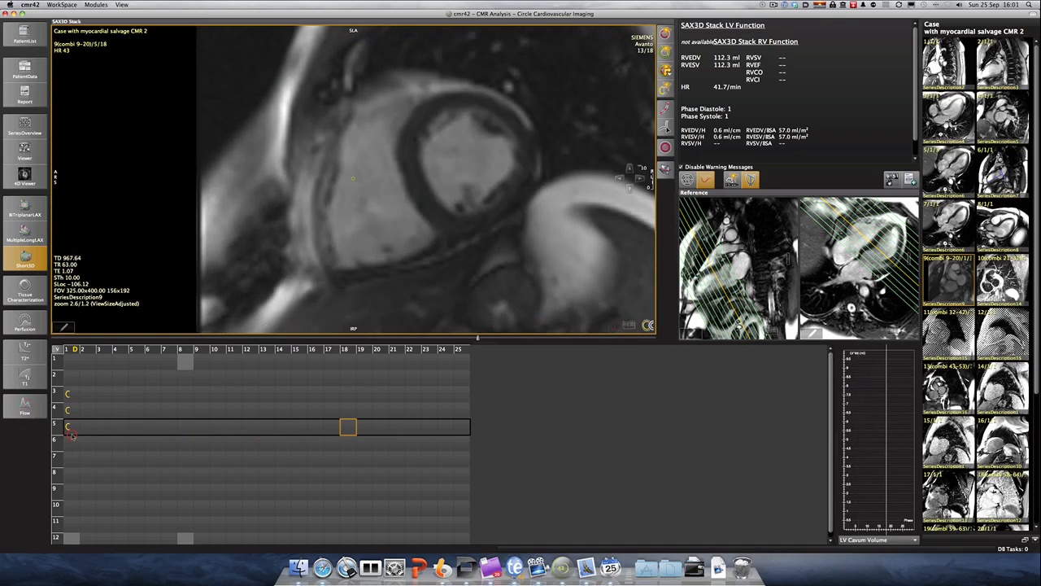
- Segment the right ventricular endocardium on slice 6 at phase 1 and correct the contour's upper and lower edges
{"action": "left_click", "coordinate": [71, 394]}
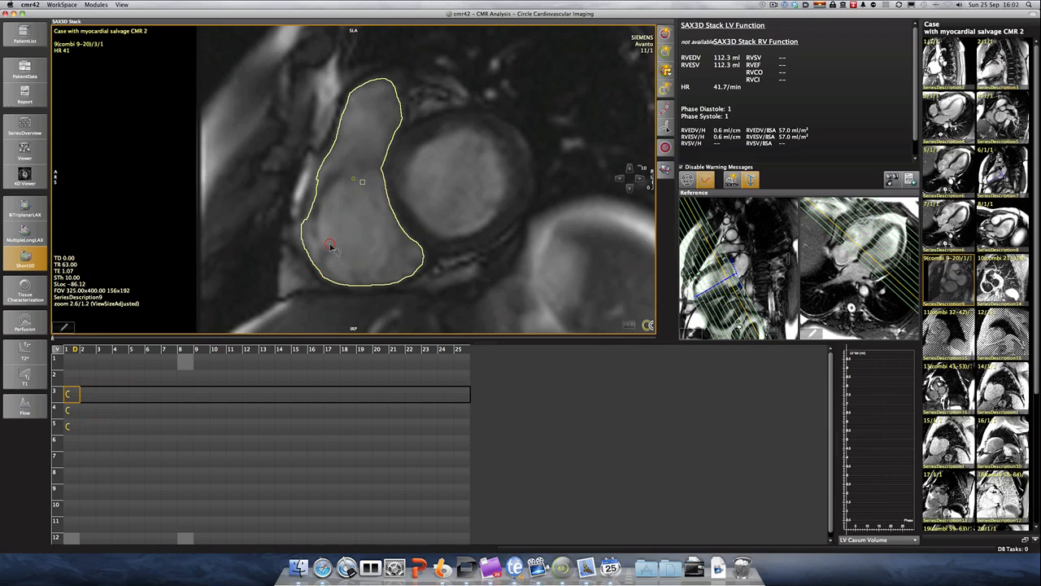
{"action": "key", "text": "Down"}
{"action": "key", "text": "Down"}
{"action": "key", "text": "Down"}
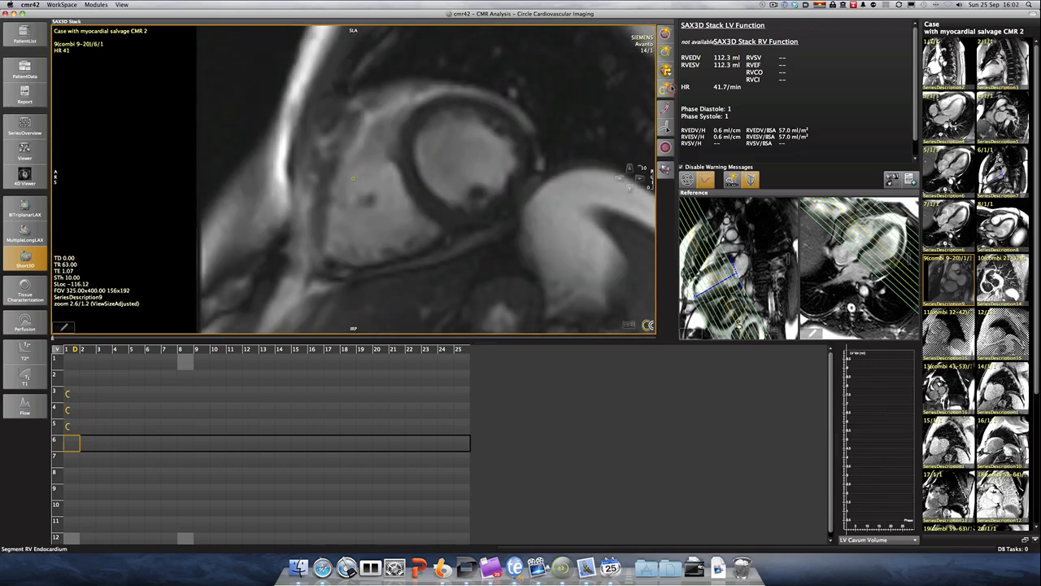
{"action": "left_click", "coordinate": [666, 88]}
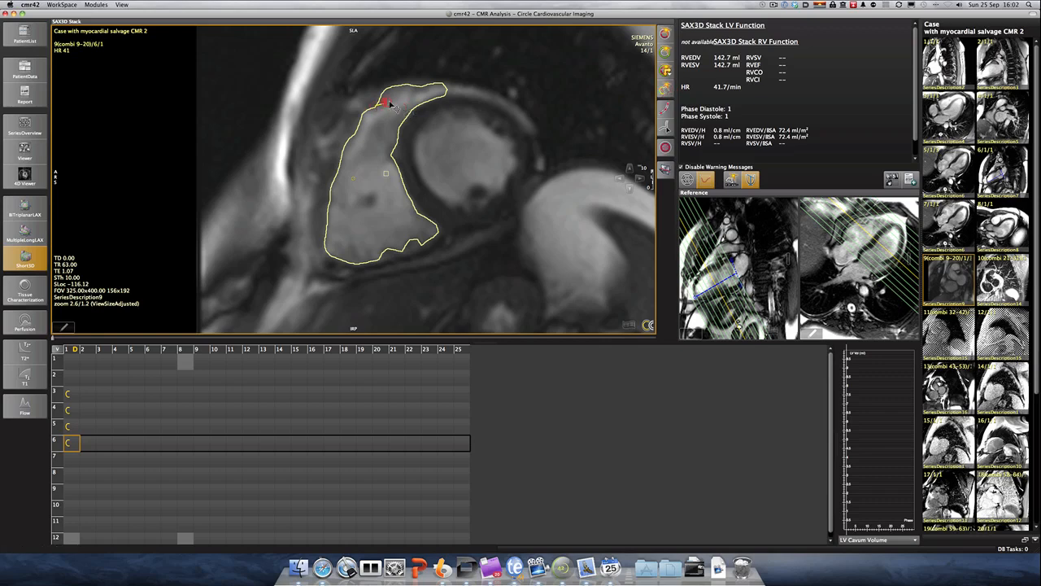
{"action": "left_click_drag", "start_coordinate": [389, 103], "coordinate": [421, 86]}
{"action": "left_click_drag", "start_coordinate": [374, 259], "coordinate": [427, 248]}
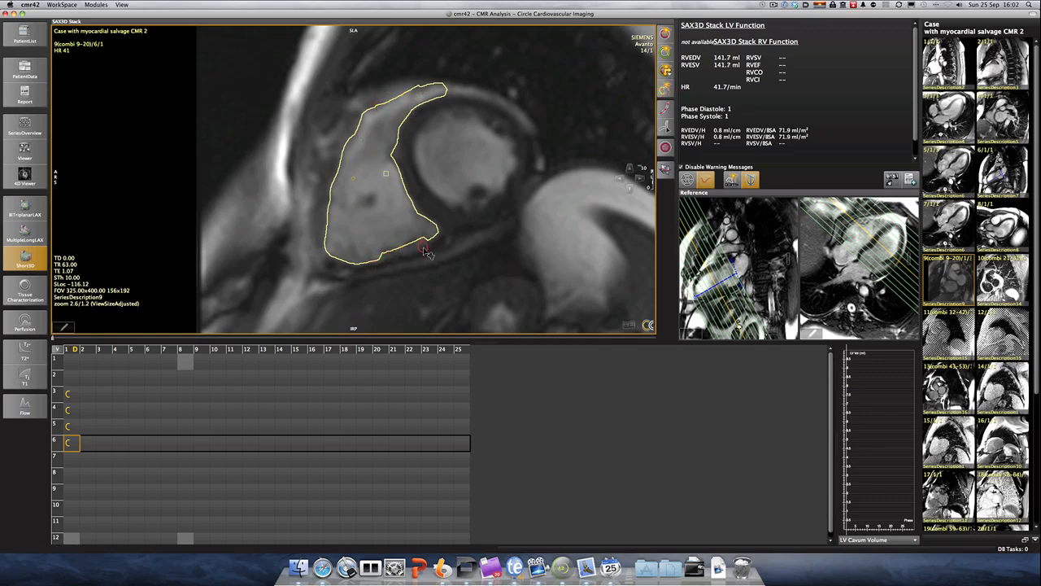
- Segment the right ventricular endocardium on slice 7 at phase 1 and redraw its inferior border and narrow upper extension
{"action": "key", "text": "Down"}
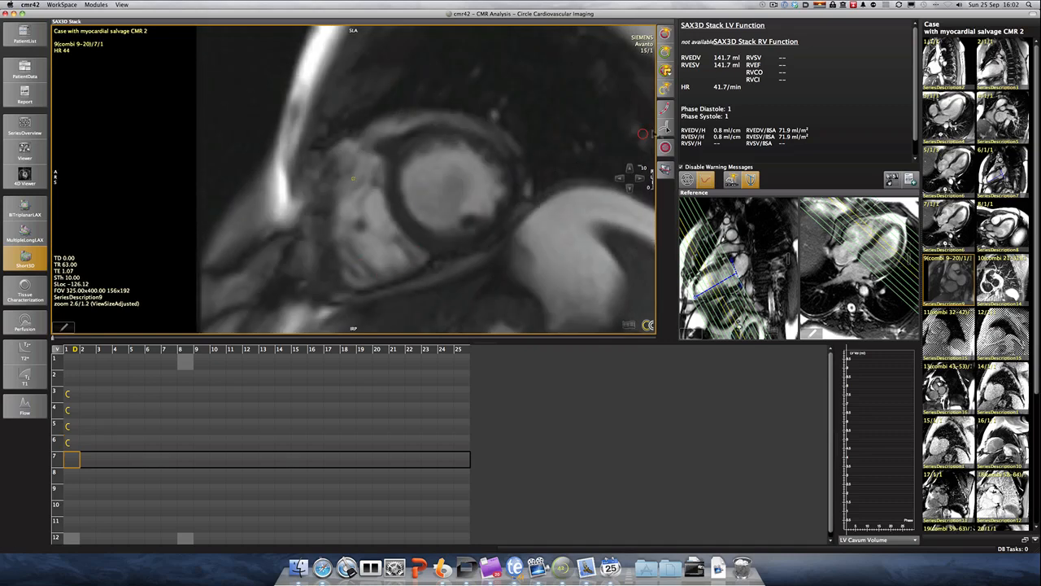
{"action": "left_click", "coordinate": [666, 88]}
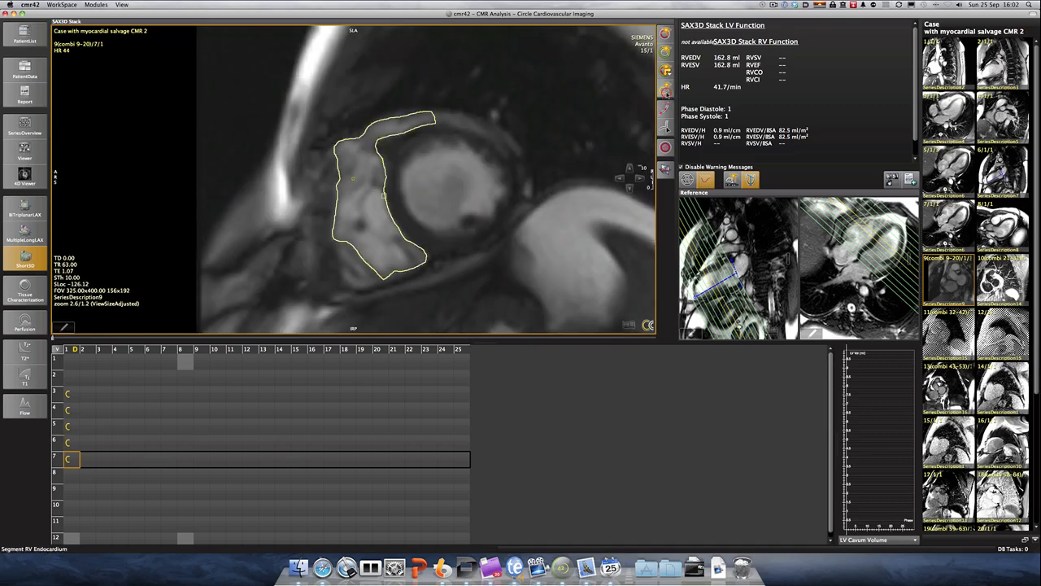
{"action": "left_click", "coordinate": [667, 93]}
{"action": "mouse_move", "coordinate": [384, 279]}
{"action": "left_mouse_down"}
{"action": "mouse_move", "coordinate": [349, 284]}
{"action": "mouse_move", "coordinate": [349, 144]}
{"action": "mouse_move", "coordinate": [383, 142]}
{"action": "mouse_move", "coordinate": [403, 125]}
{"action": "mouse_move", "coordinate": [440, 126]}
{"action": "mouse_move", "coordinate": [412, 137]}
{"action": "mouse_move", "coordinate": [426, 116]}
{"action": "mouse_move", "coordinate": [439, 132]}
{"action": "left_mouse_up"}
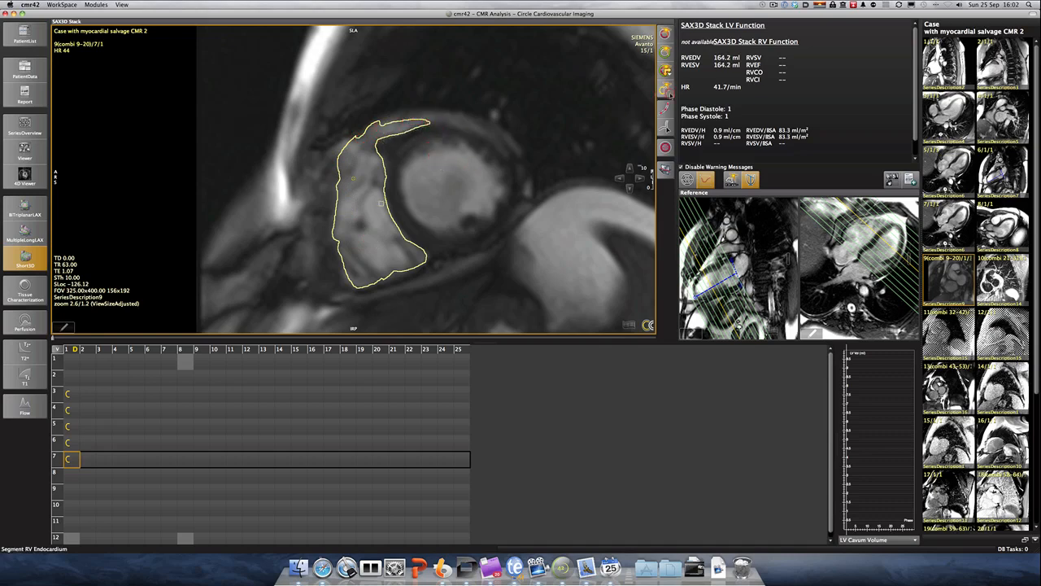
- Segment the right ventricular endocardium on slice 8 at phase 1 and extend the contour around the whole cavity
{"action": "key", "text": "Down"}
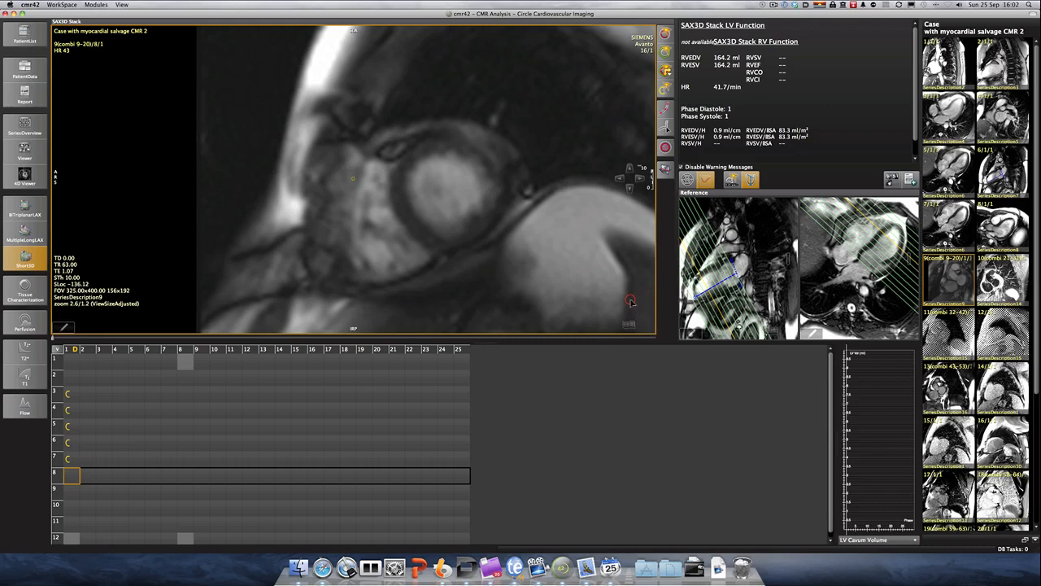
{"action": "left_click_drag", "start_coordinate": [569, 249], "coordinate": [516, 229]}
{"action": "left_click", "coordinate": [345, 179]}
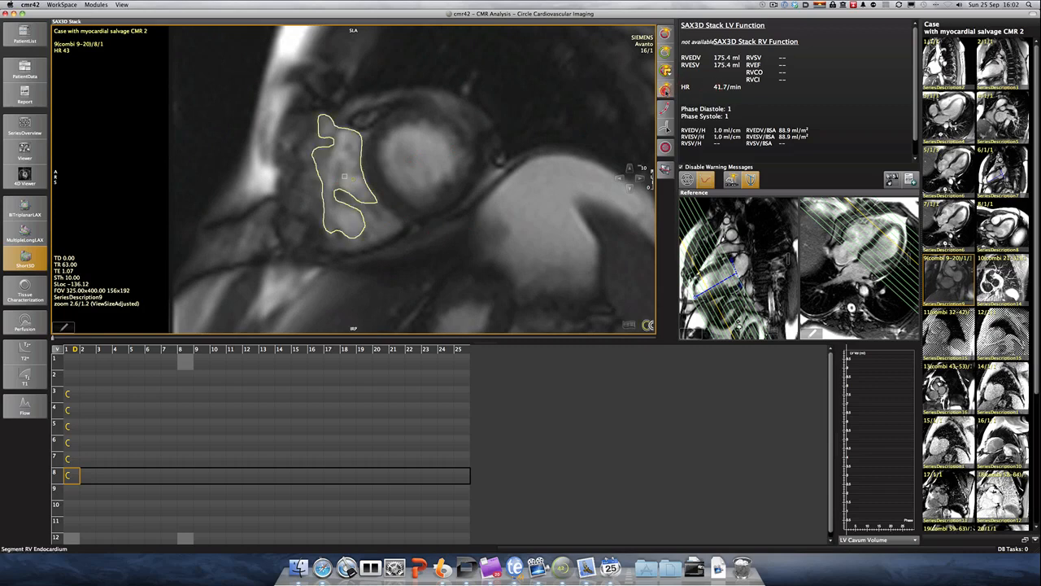
{"action": "mouse_move", "coordinate": [344, 177]}
{"action": "left_mouse_down"}
{"action": "mouse_move", "coordinate": [399, 225]}
{"action": "mouse_move", "coordinate": [375, 250]}
{"action": "mouse_move", "coordinate": [356, 255]}
{"action": "mouse_move", "coordinate": [326, 223]}
{"action": "mouse_move", "coordinate": [313, 168]}
{"action": "mouse_move", "coordinate": [330, 135]}
{"action": "mouse_move", "coordinate": [305, 146]}
{"action": "mouse_move", "coordinate": [307, 174]}
{"action": "left_mouse_up"}
{"action": "left_click", "coordinate": [667, 91]}
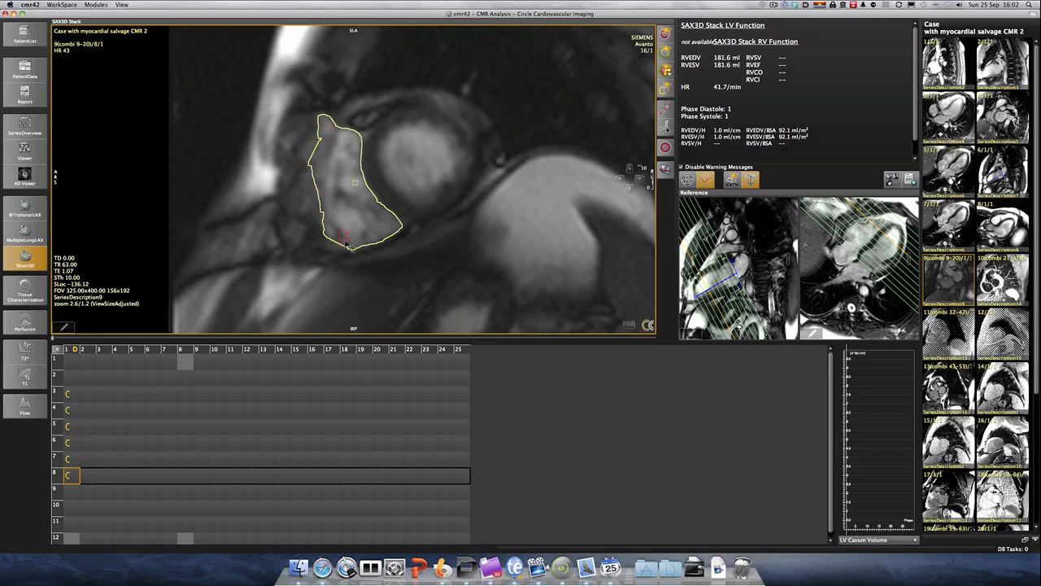
- Draw a contour around the right ventricular outflow region on basal slice 2 at phase 1 and trim its lower tip
{"action": "key", "text": "Down"}
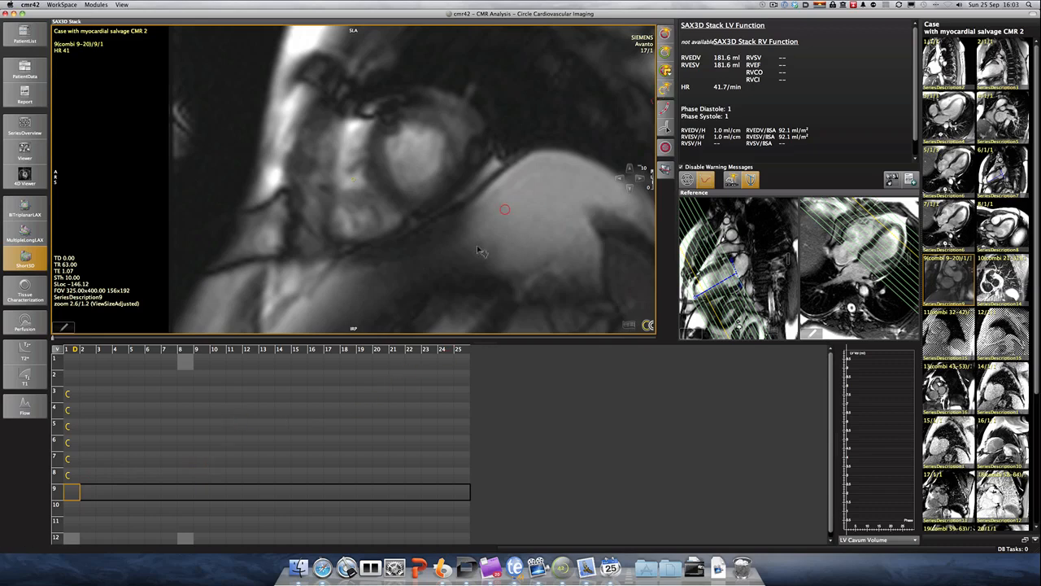
{"action": "left_click", "coordinate": [253, 390]}
{"action": "left_click", "coordinate": [172, 395]}
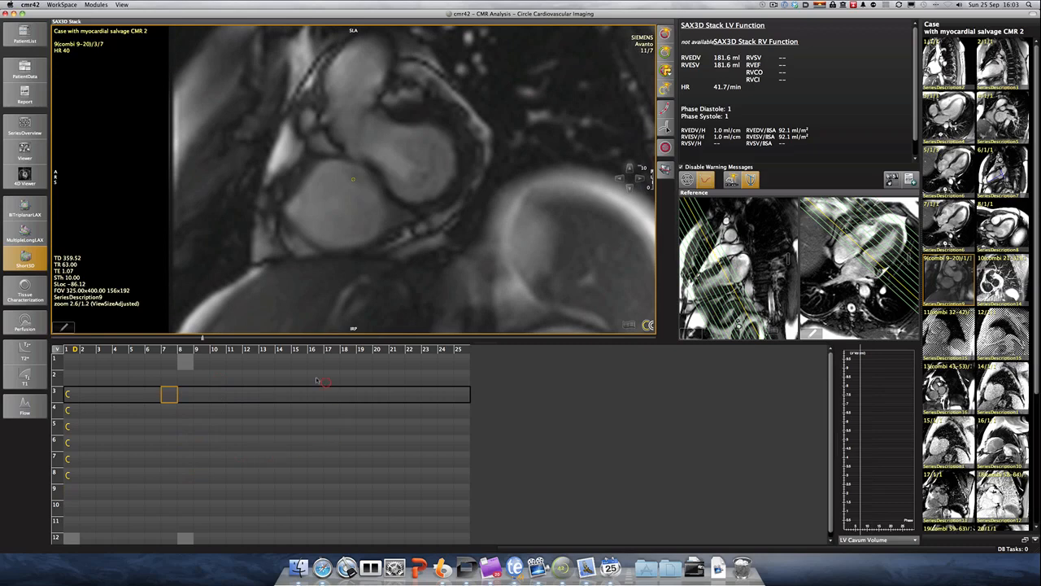
{"action": "left_click", "coordinate": [72, 380]}
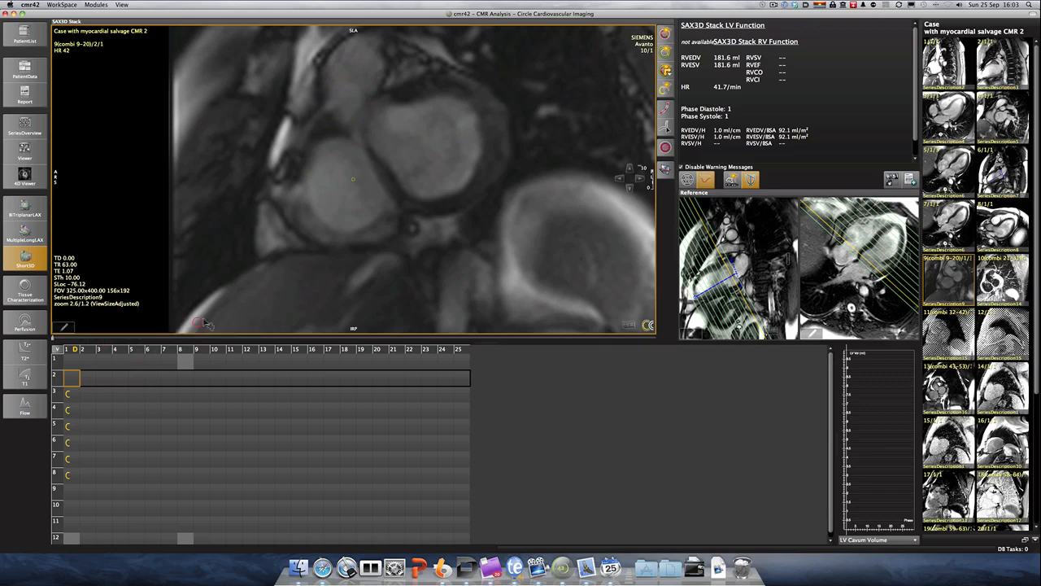
{"action": "mouse_move", "coordinate": [327, 82]}
{"action": "left_mouse_down"}
{"action": "mouse_move", "coordinate": [348, 81]}
{"action": "mouse_move", "coordinate": [365, 109]}
{"action": "mouse_move", "coordinate": [341, 136]}
{"action": "mouse_move", "coordinate": [328, 83]}
{"action": "left_mouse_up"}
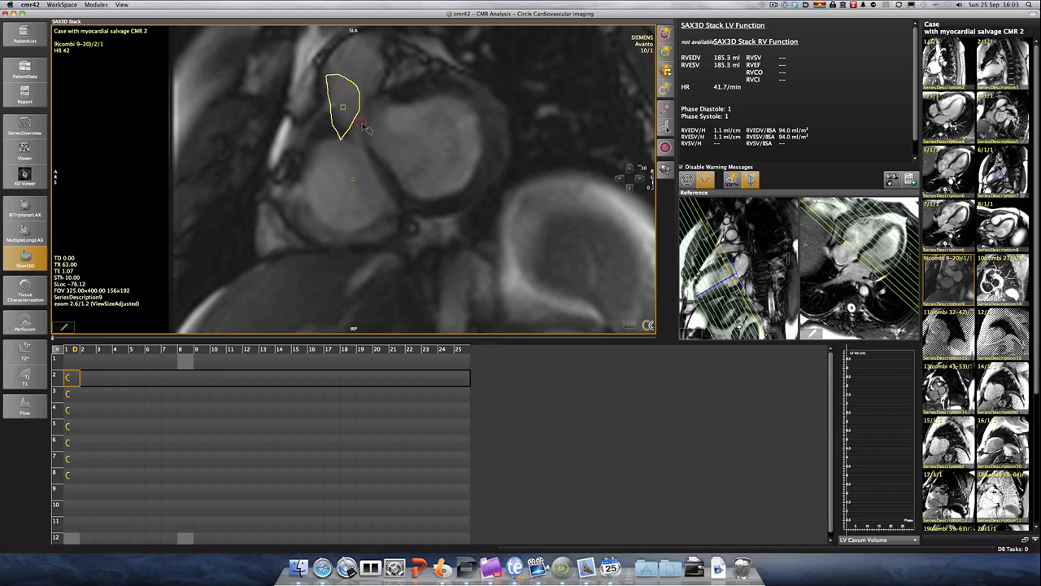
{"action": "left_click_drag", "start_coordinate": [332, 123], "coordinate": [354, 131]}
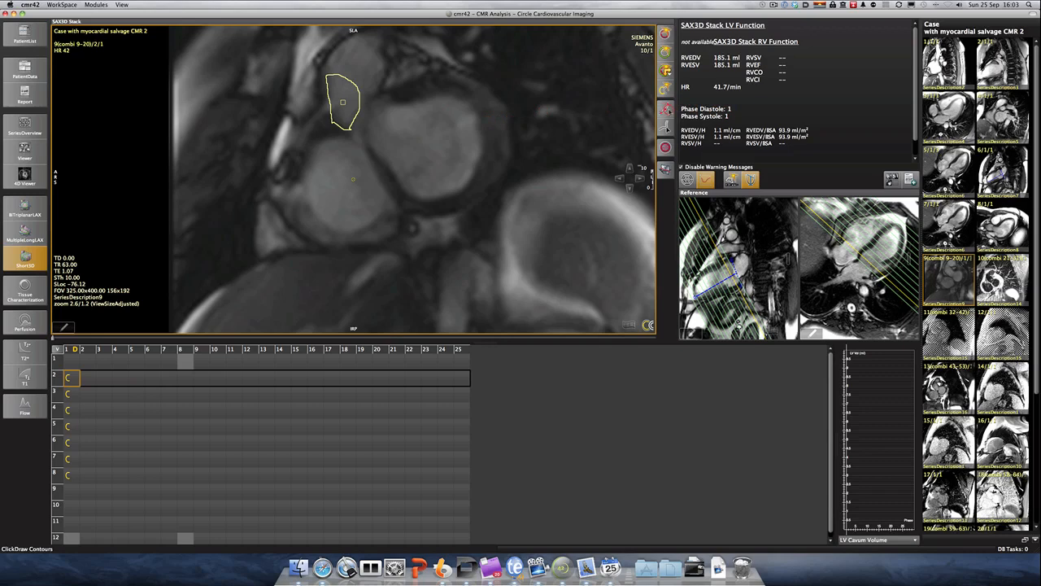
- Widen the slice 2 outflow contour toward the left ventricle and refine its edge with the contour-dragging tool
{"action": "left_click", "coordinate": [667, 129]}
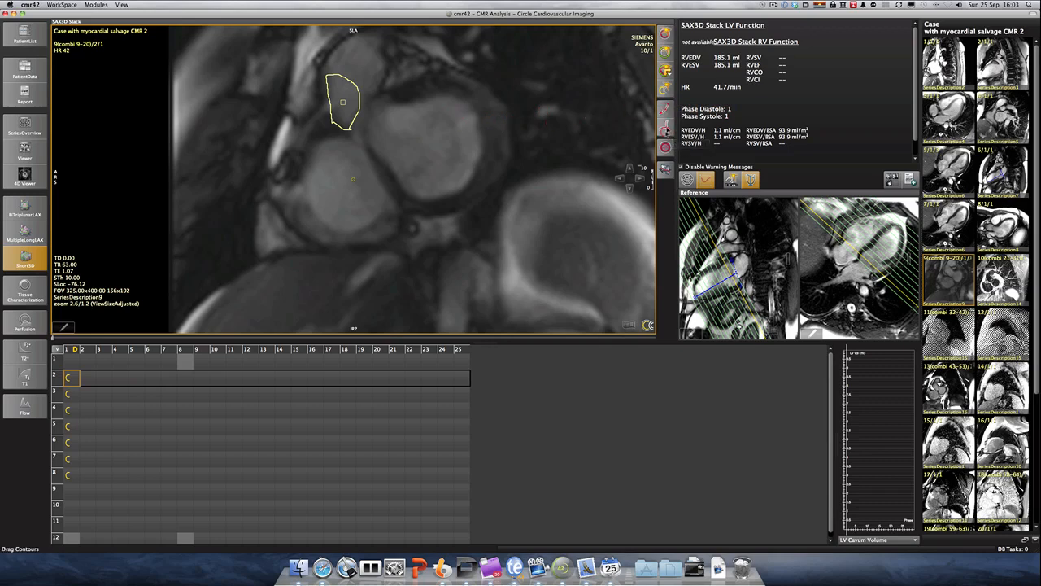
{"action": "mouse_move", "coordinate": [357, 118]}
{"action": "left_mouse_down"}
{"action": "mouse_move", "coordinate": [379, 132]}
{"action": "mouse_move", "coordinate": [352, 104]}
{"action": "mouse_move", "coordinate": [365, 112]}
{"action": "left_mouse_up"}
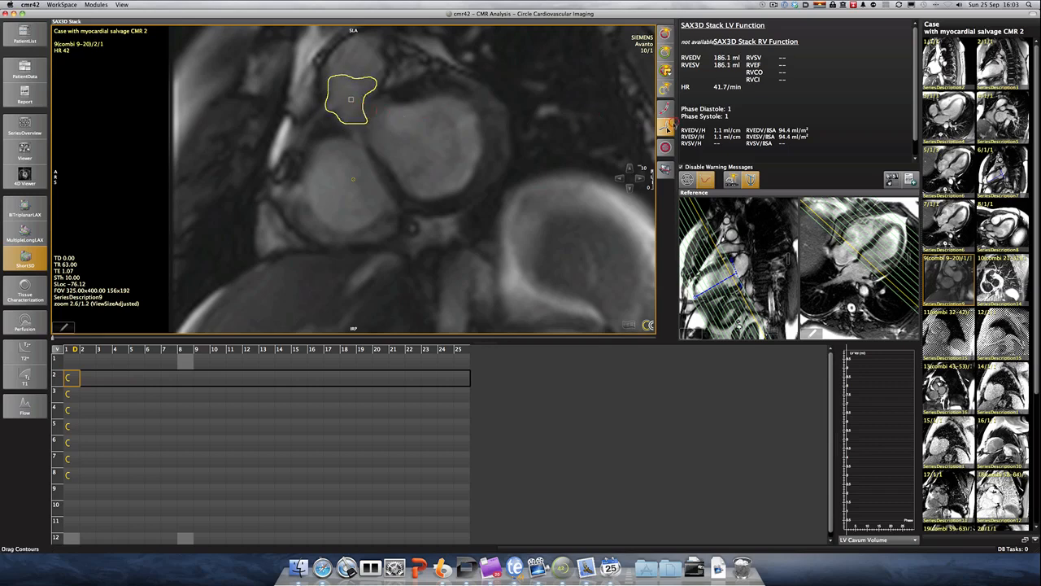
{"action": "left_click", "coordinate": [667, 127]}
{"action": "mouse_move", "coordinate": [364, 108]}
{"action": "left_mouse_down"}
{"action": "mouse_move", "coordinate": [352, 122]}
{"action": "mouse_move", "coordinate": [372, 86]}
{"action": "mouse_move", "coordinate": [350, 96]}
{"action": "mouse_move", "coordinate": [376, 86]}
{"action": "left_mouse_up"}
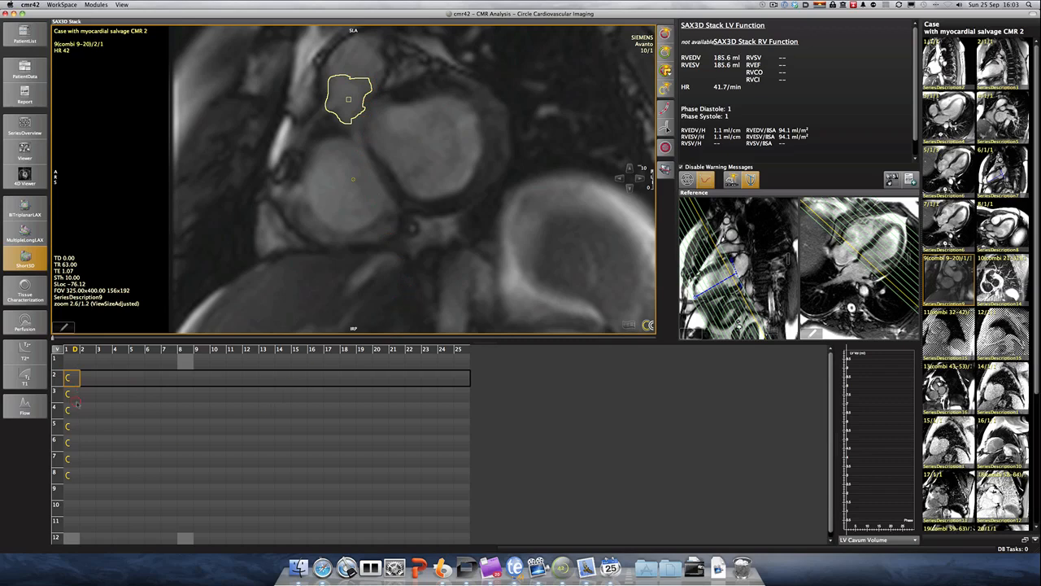
{"action": "mouse_move", "coordinate": [63, 329]}
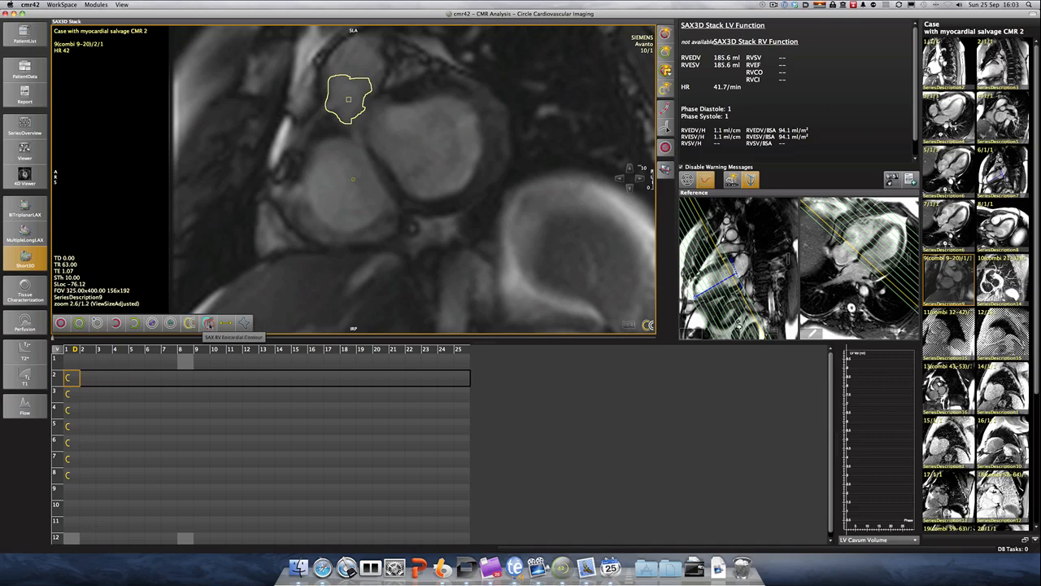
{"action": "left_click", "coordinate": [209, 324]}
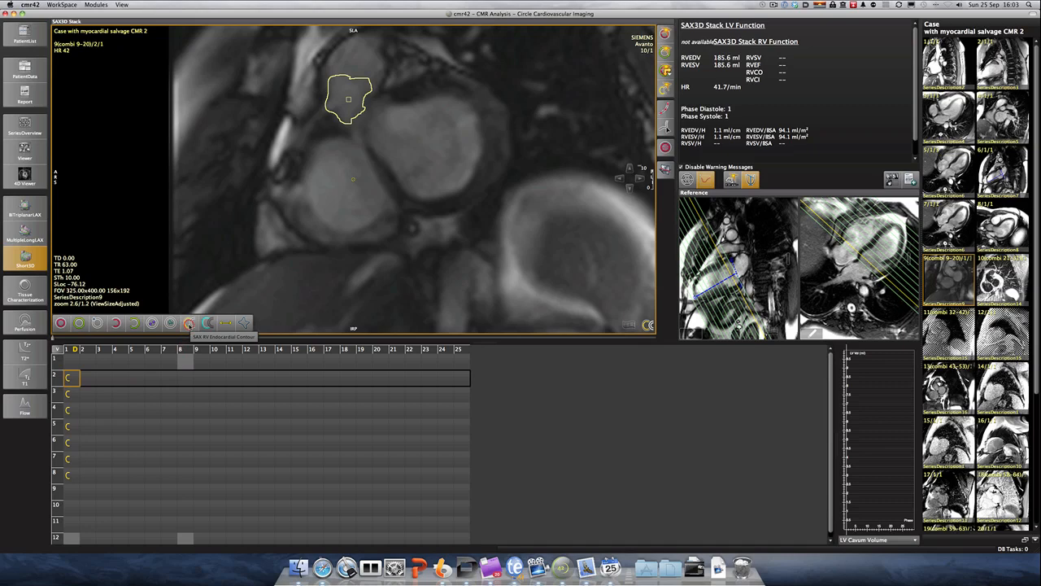
{"action": "left_click", "coordinate": [188, 323]}
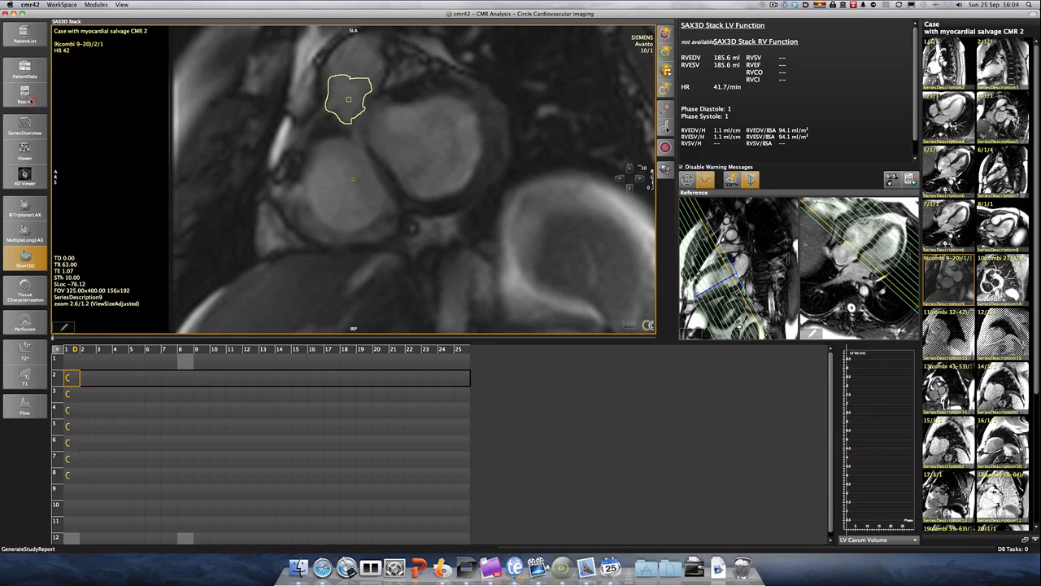
- Try to save the scientific report from the report module
{"action": "left_click", "coordinate": [27, 101]}
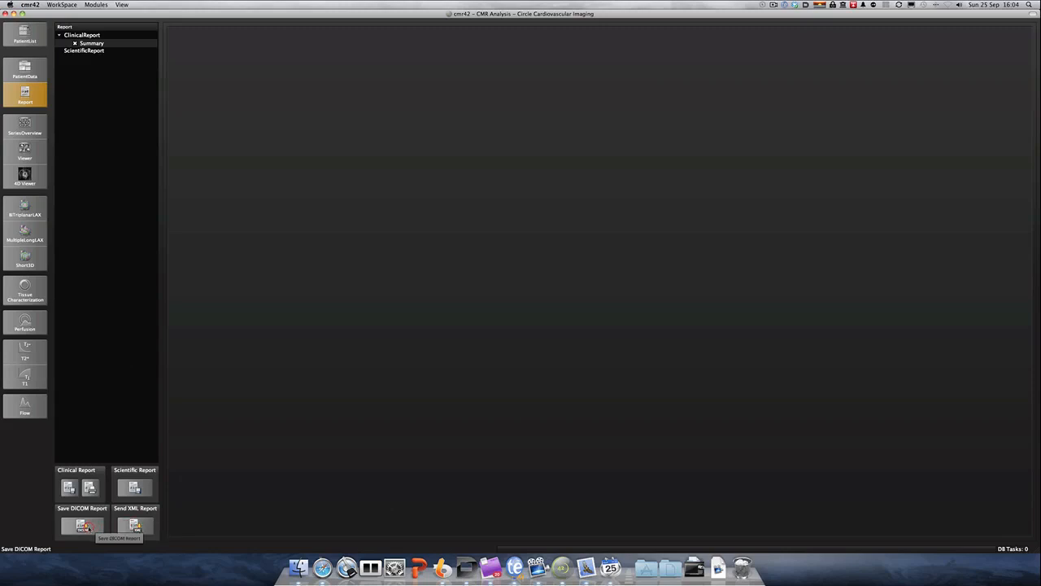
{"action": "left_click", "coordinate": [144, 487]}
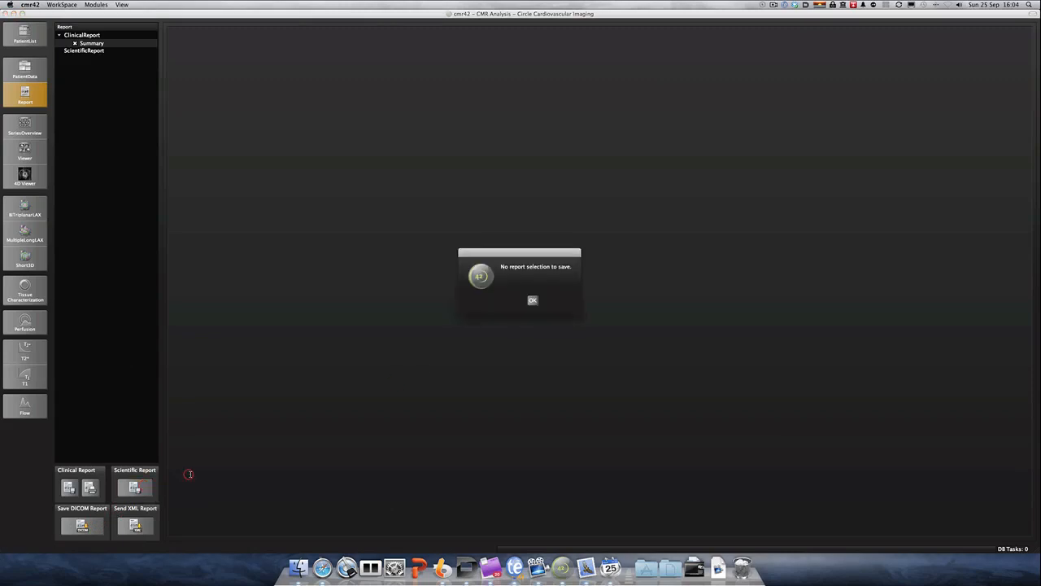
{"action": "left_click", "coordinate": [533, 302]}
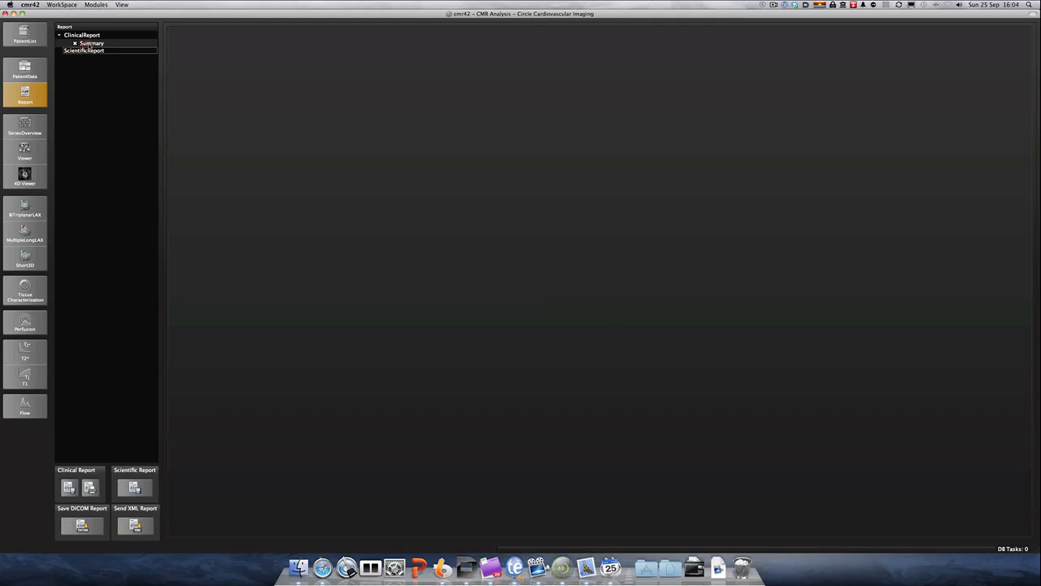
- Review the clinical report summary and the patient and study data
{"action": "left_click", "coordinate": [87, 43]}
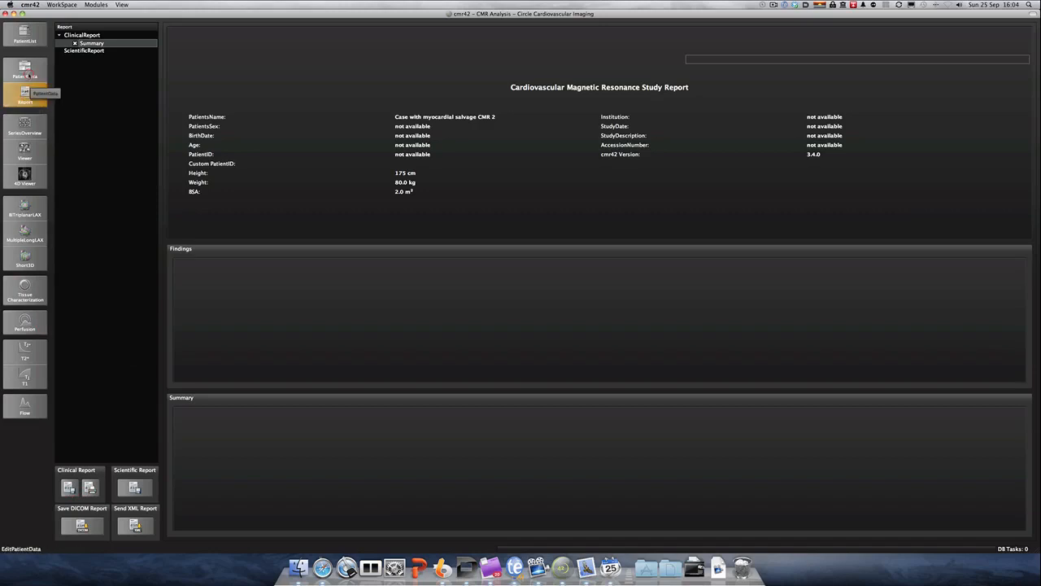
{"action": "left_click", "coordinate": [27, 73]}
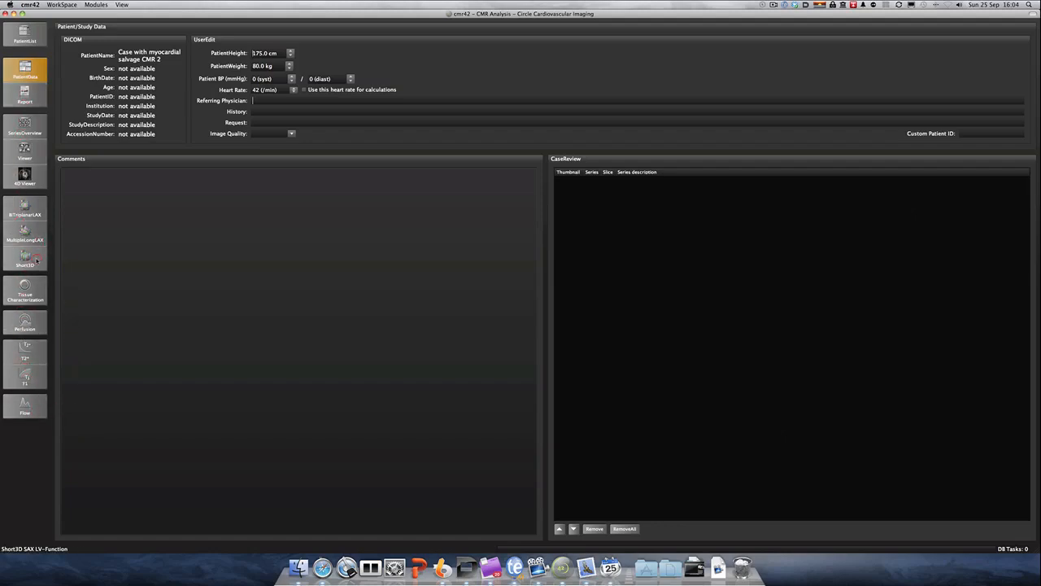
- Browse the third image database in the patient list and load one of the numbered Philips Achieva studies
{"action": "left_click", "coordinate": [34, 32]}
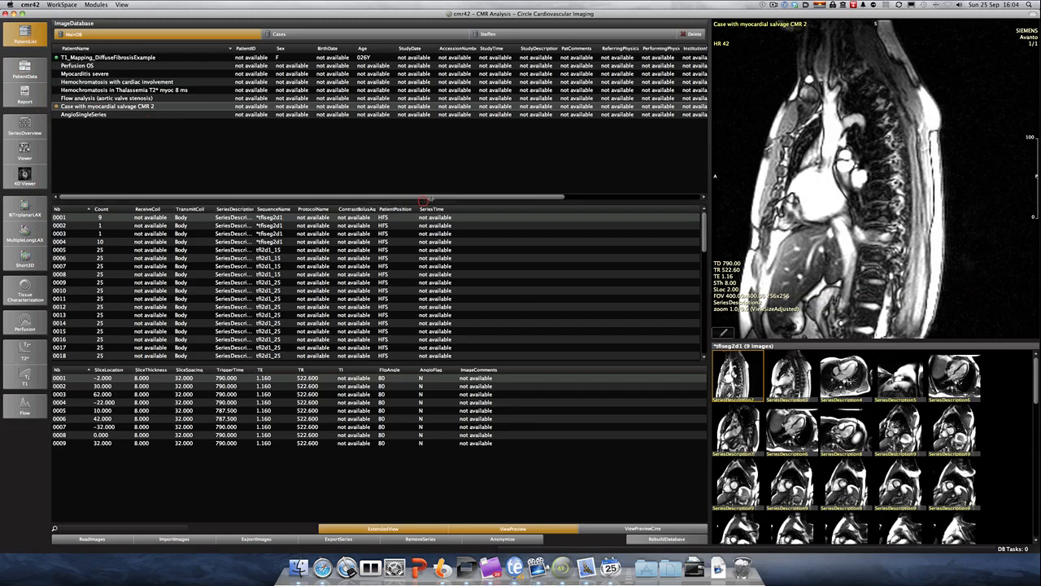
{"action": "left_click", "coordinate": [495, 35]}
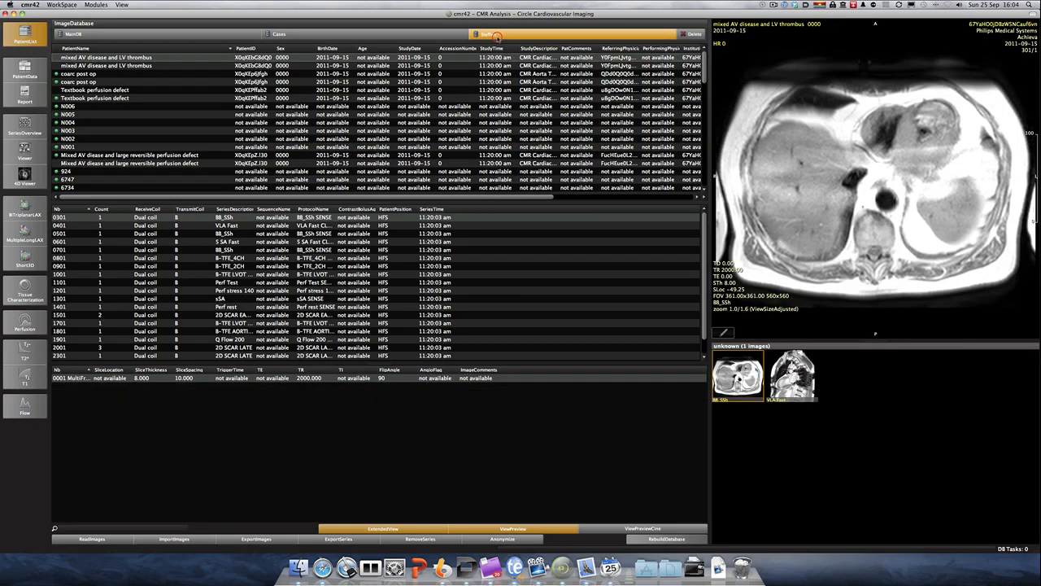
{"action": "scroll", "coordinate": [81, 157], "scroll_direction": "down", "scroll_amount": 5}
{"action": "left_click", "coordinate": [82, 157]}
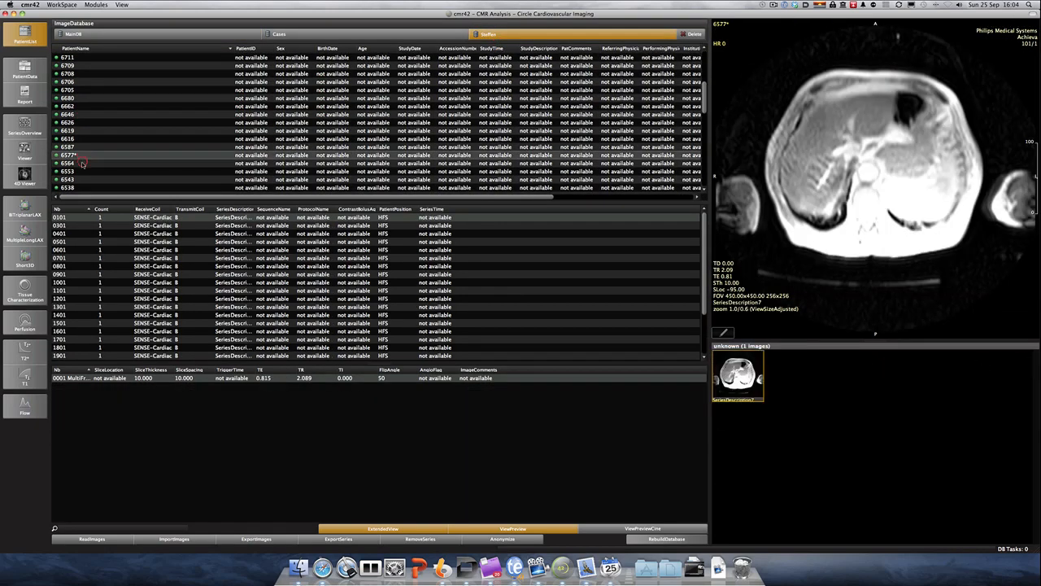
{"action": "left_click", "coordinate": [81, 173]}
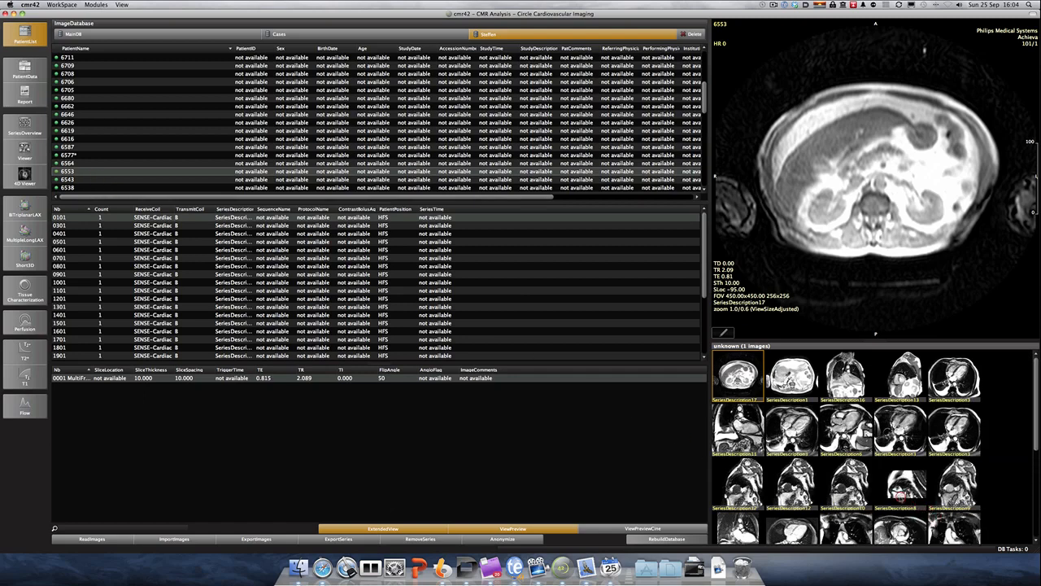
{"action": "double_click", "coordinate": [137, 173]}
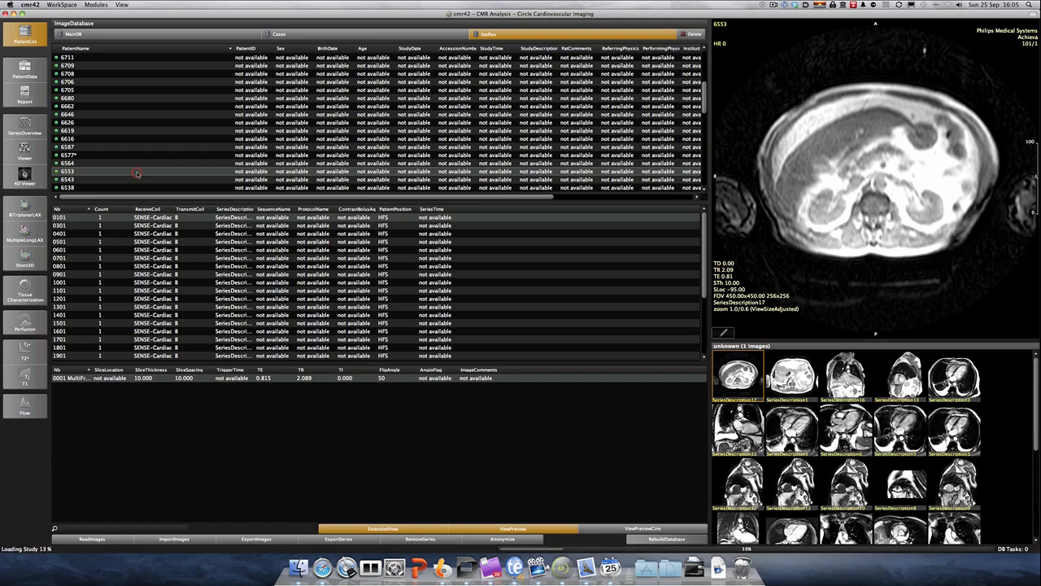
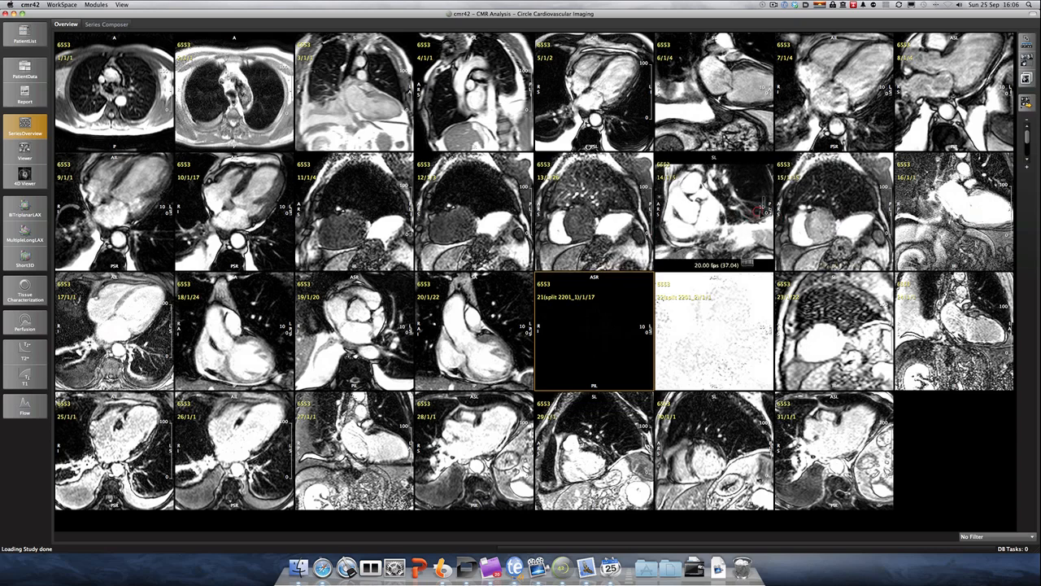
- Load cine series 14 into the Short3D module and apply AutoWindowingImage MinMax to its images
{"action": "left_click", "coordinate": [711, 208]}
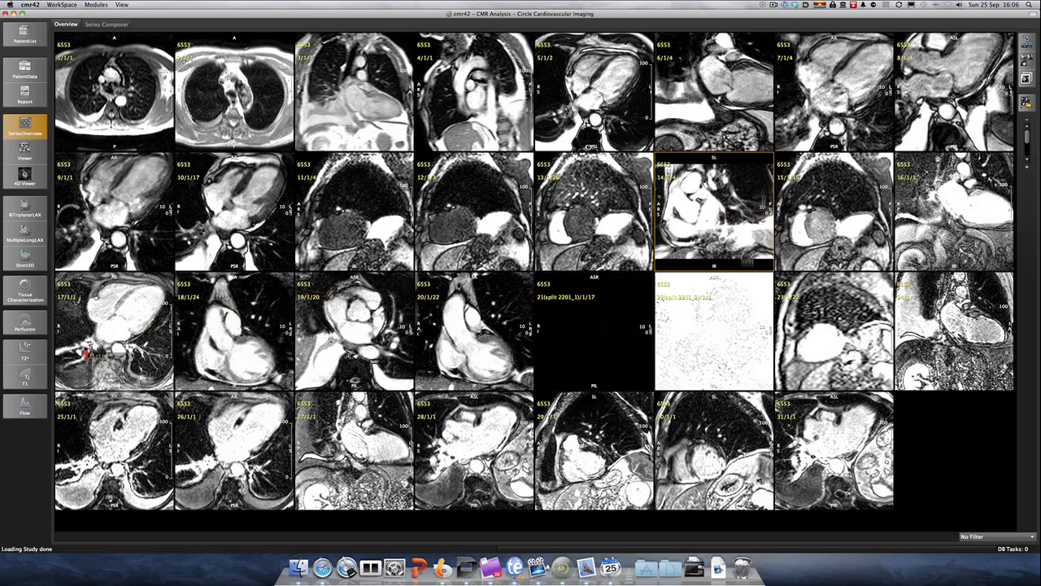
{"action": "mouse_move", "coordinate": [24, 262]}
{"action": "left_mouse_down"}
{"action": "mouse_move", "coordinate": [5, 254]}
{"action": "mouse_move", "coordinate": [18, 260]}
{"action": "left_mouse_up"}
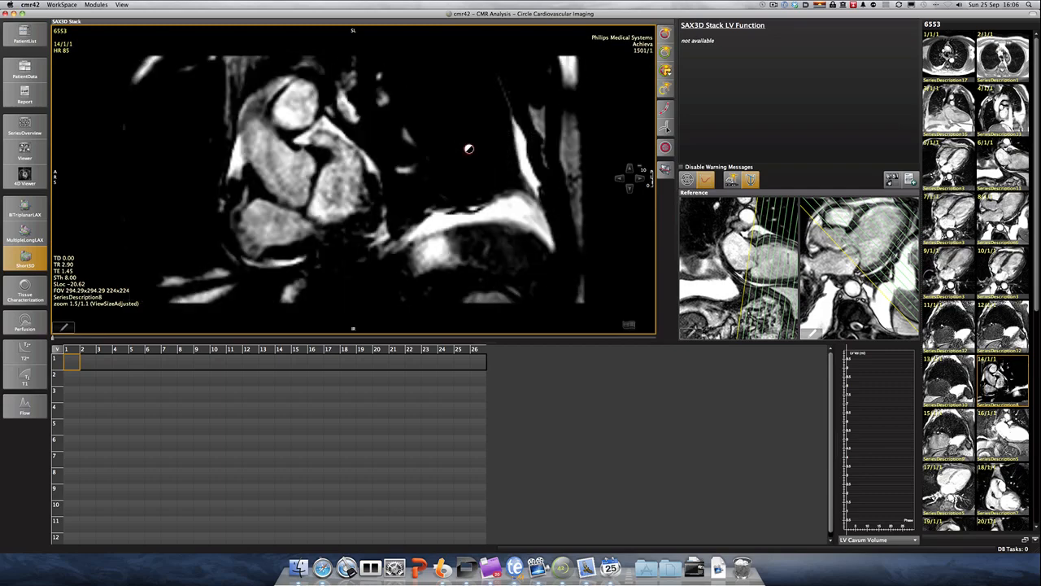
{"action": "right_click", "coordinate": [419, 133]}
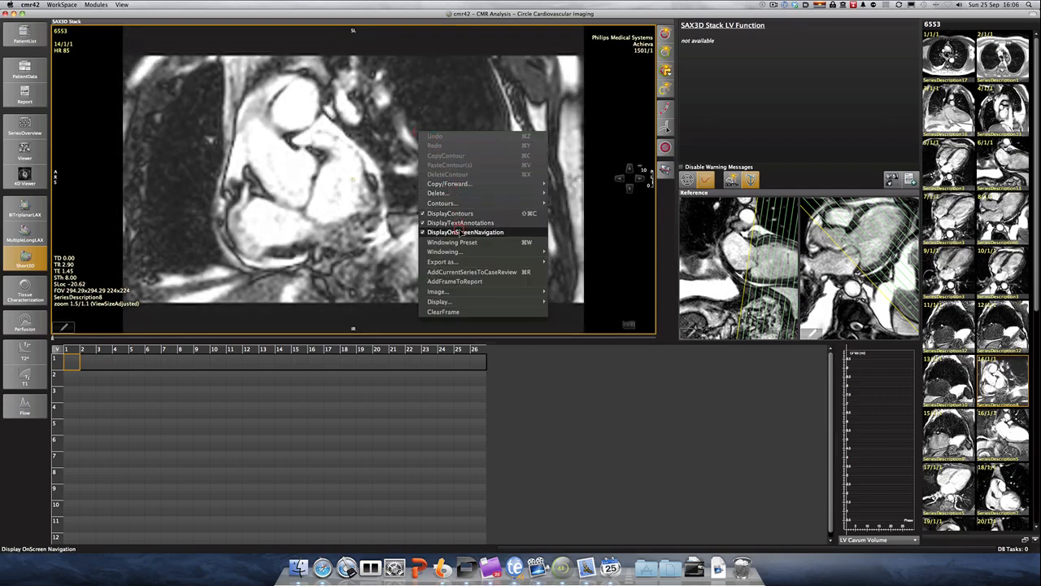
{"action": "mouse_move", "coordinate": [461, 252]}
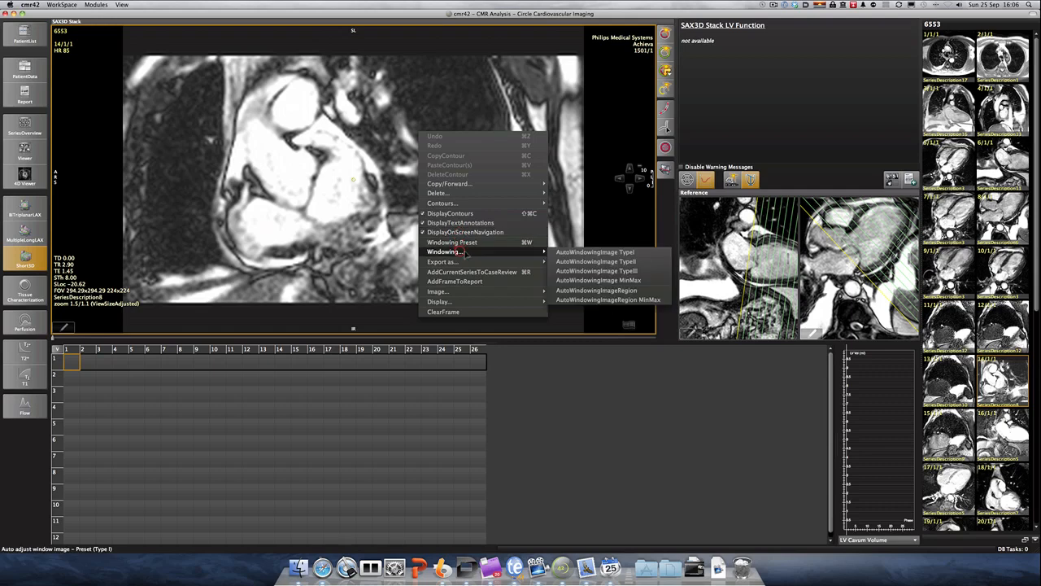
{"action": "left_click", "coordinate": [598, 280]}
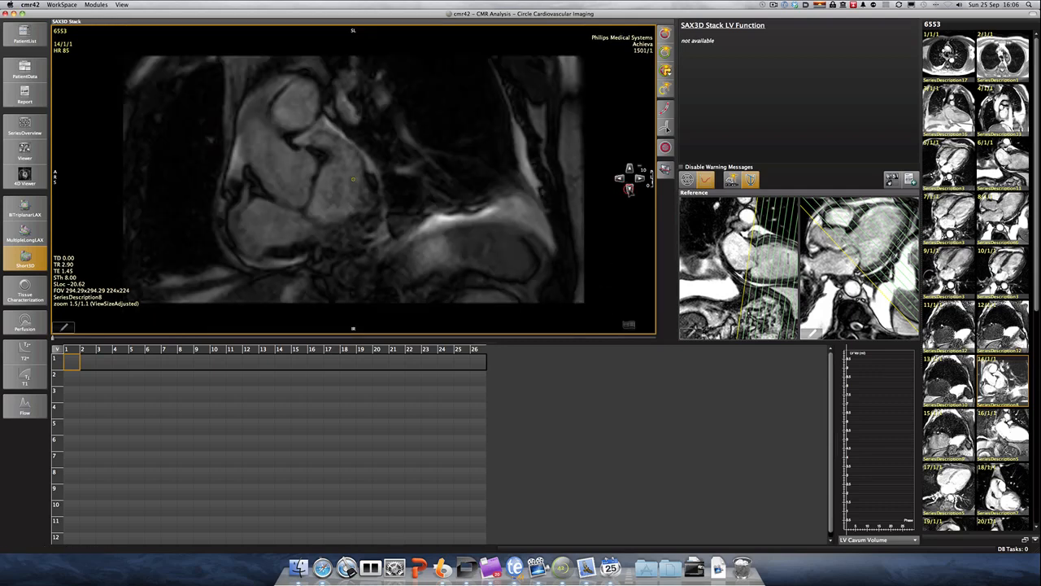
- Brighten the short-axis images by adjusting the windowing on slice 5 at phase 1
{"action": "left_click", "coordinate": [630, 189]}
{"action": "left_click", "coordinate": [630, 188]}
{"action": "left_click", "coordinate": [630, 189]}
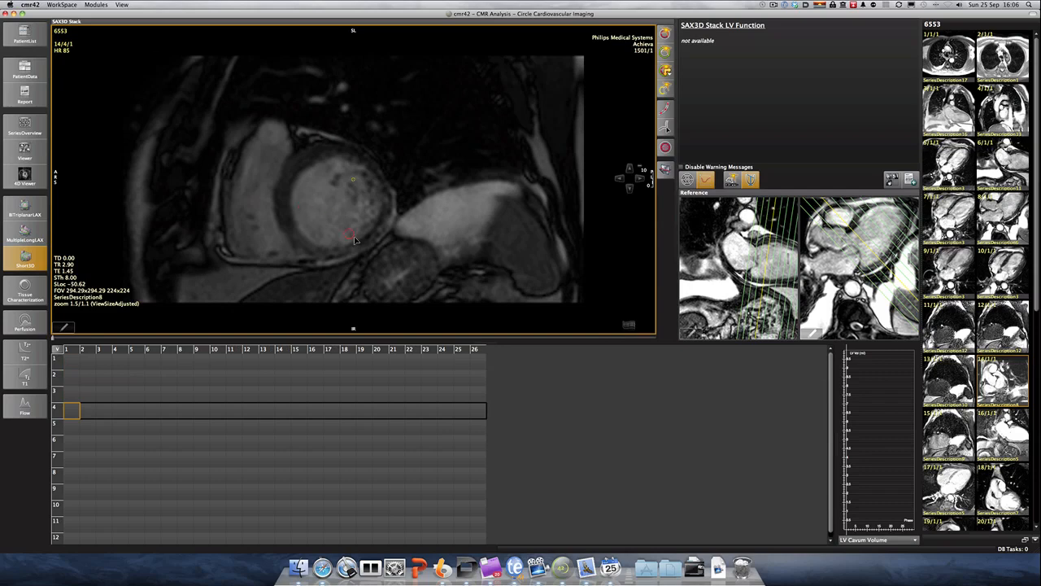
{"action": "left_click", "coordinate": [630, 189]}
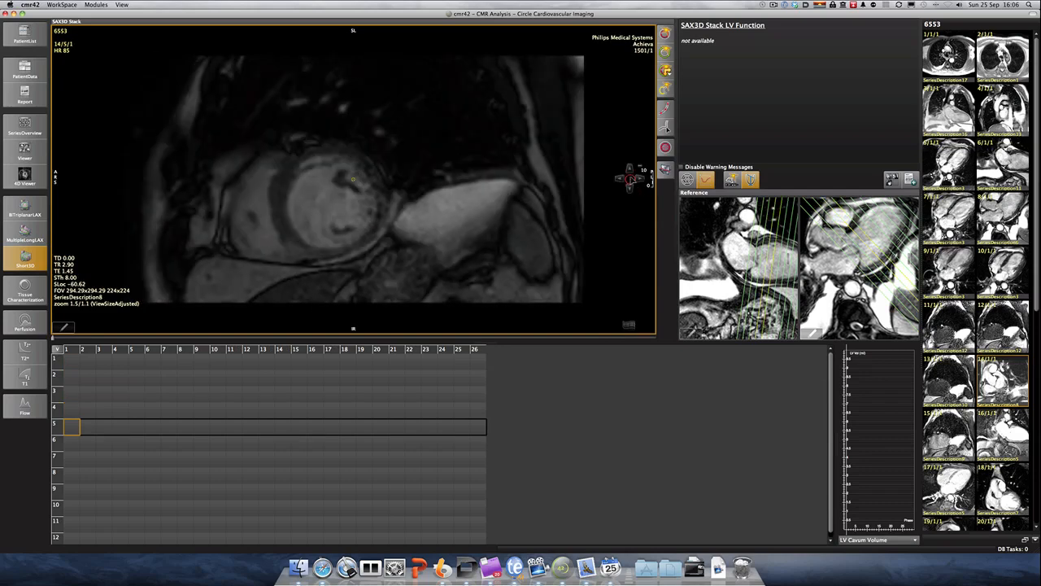
{"action": "left_click_drag", "start_coordinate": [486, 186], "coordinate": [486, 193]}
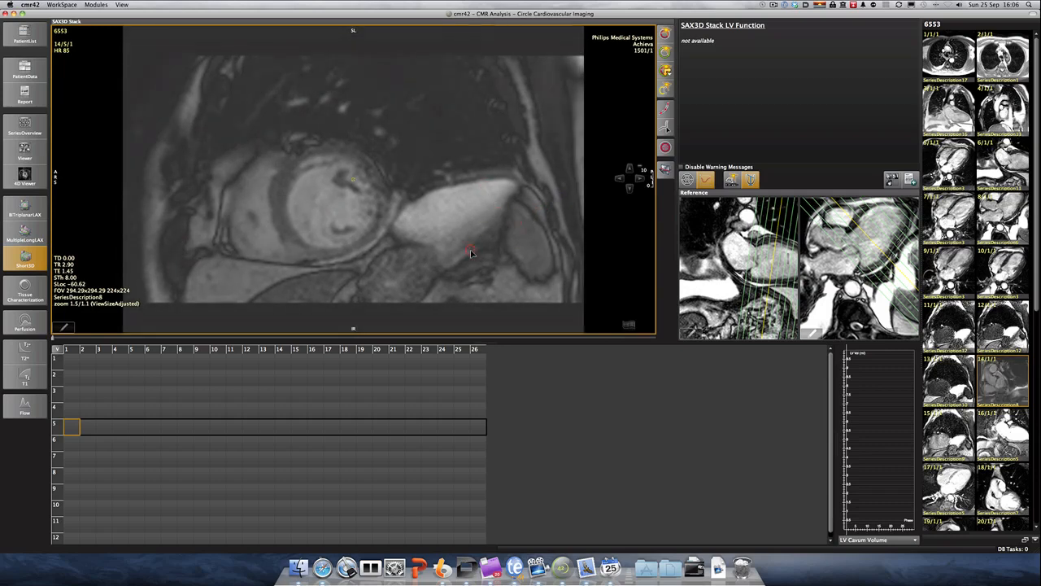
- Draw a small SAX RV Endocardial Contour in the upper right ventricular region on basal slice 2 at phase 1
{"action": "scroll", "coordinate": [471, 254], "scroll_direction": "up", "scroll_amount": 2}
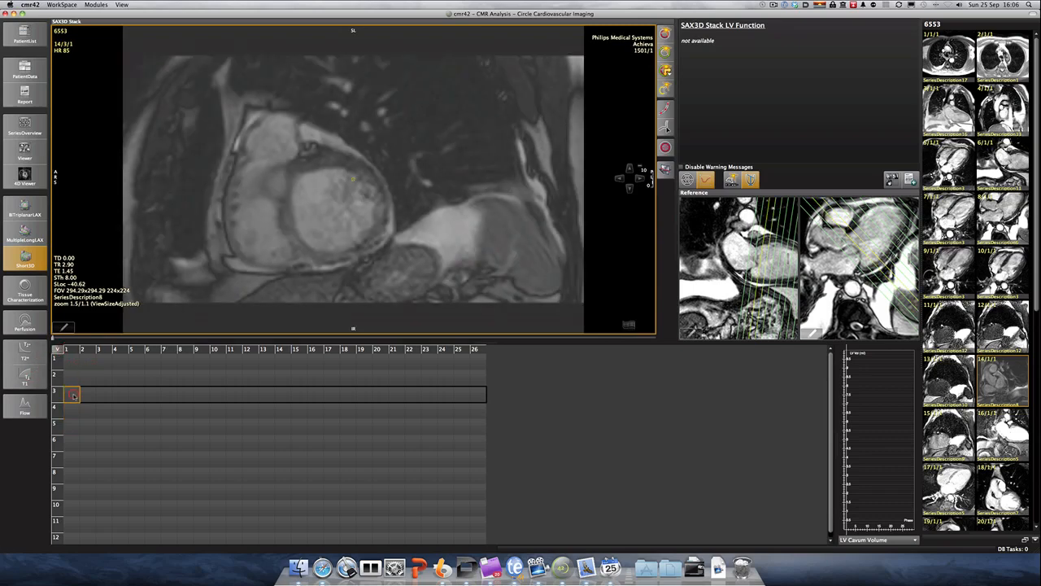
{"action": "key", "text": "Up"}
{"action": "key", "text": "Up"}
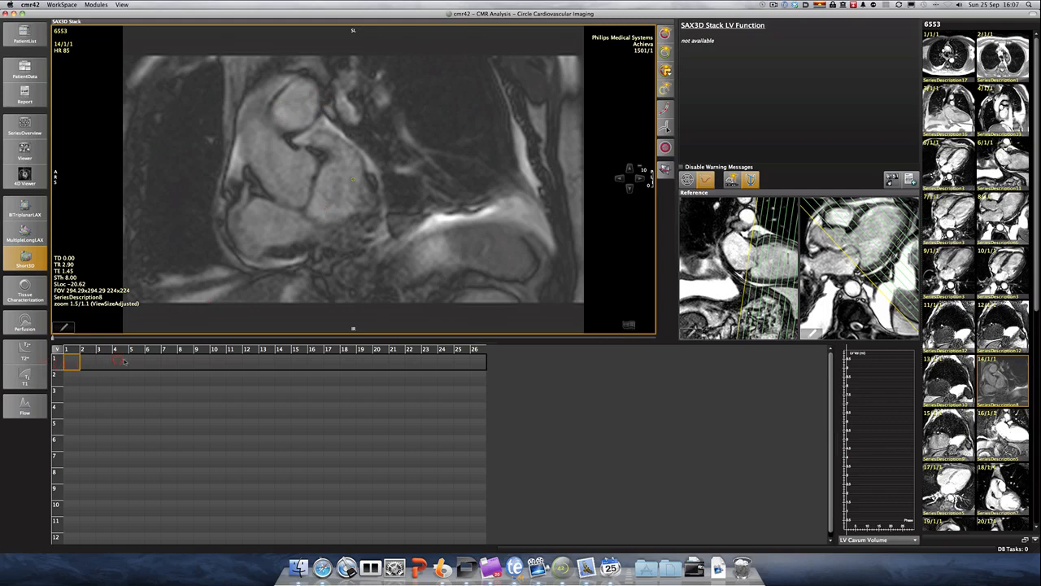
{"action": "left_click", "coordinate": [444, 372]}
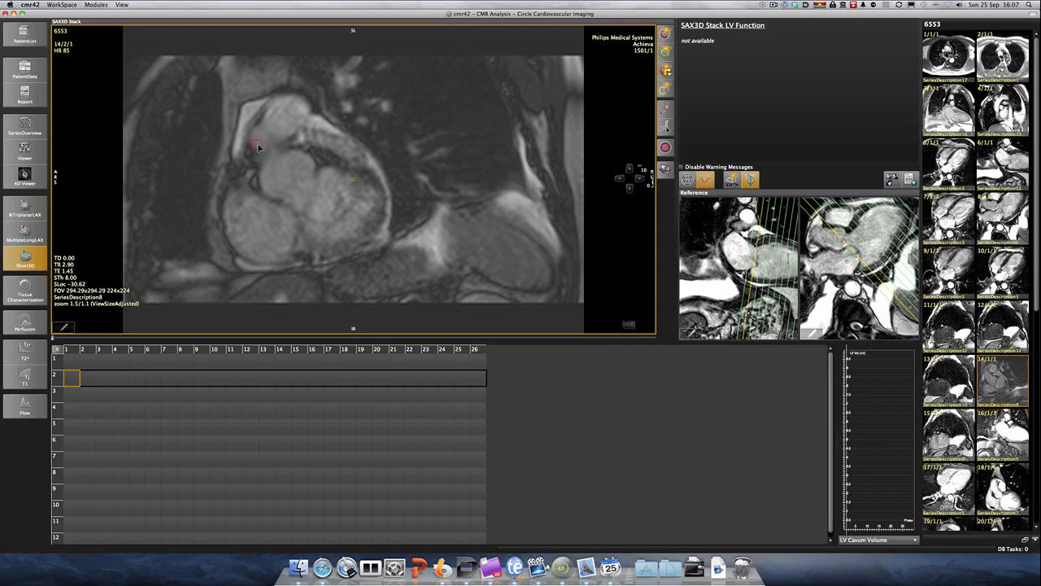
{"action": "mouse_move", "coordinate": [65, 327]}
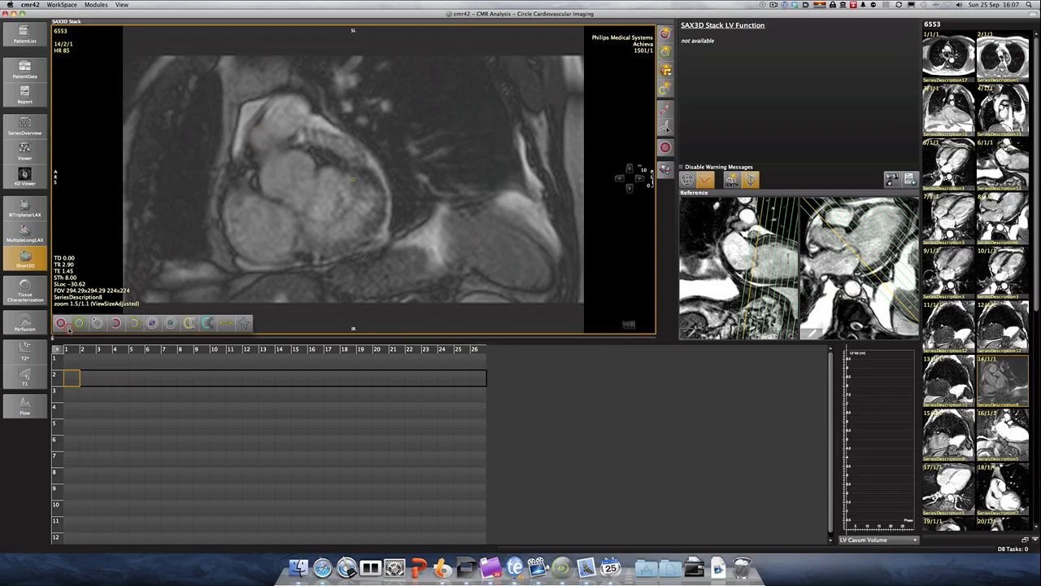
{"action": "left_click", "coordinate": [191, 323]}
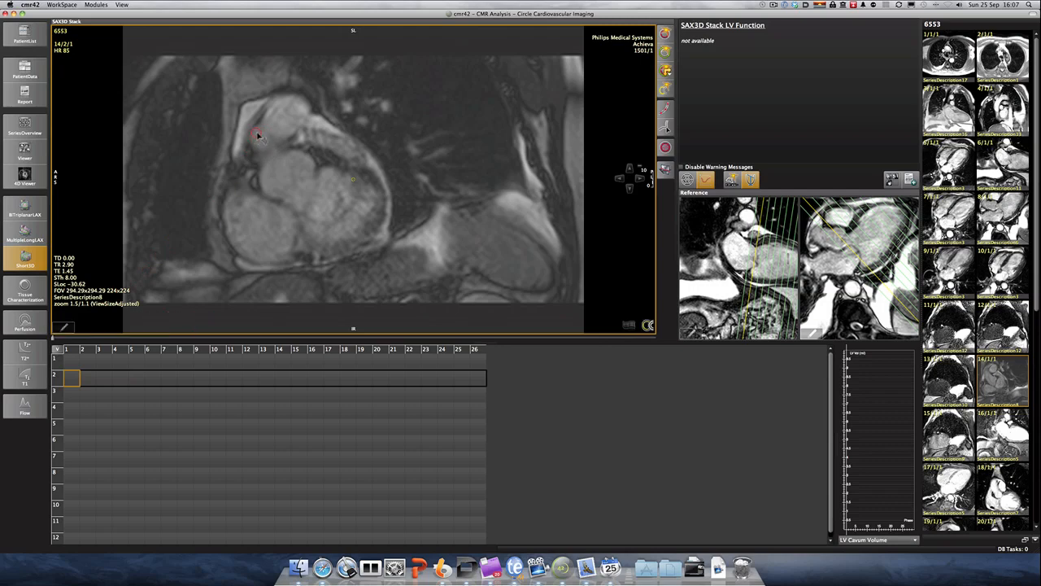
{"action": "mouse_move", "coordinate": [256, 129]}
{"action": "left_mouse_down"}
{"action": "mouse_move", "coordinate": [275, 155]}
{"action": "mouse_move", "coordinate": [271, 147]}
{"action": "left_mouse_up"}
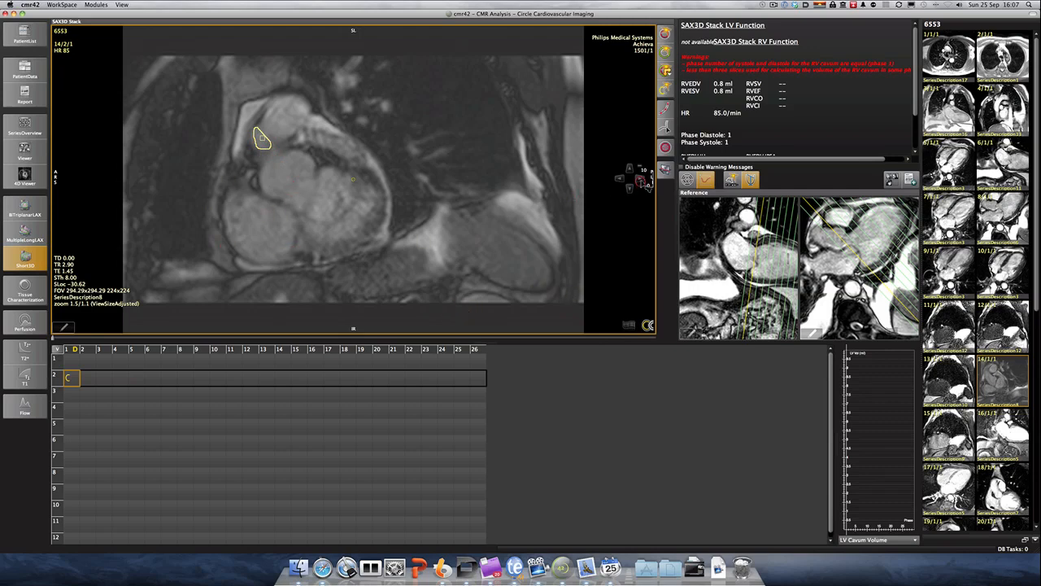
- Examine basal slice 2 across the cardiac phases in both directions and compare it with slice 3 at phase 1
{"action": "left_click", "coordinate": [641, 180]}
{"action": "left_click", "coordinate": [641, 179]}
{"action": "left_click", "coordinate": [641, 180]}
{"action": "left_click", "coordinate": [642, 180]}
{"action": "left_click", "coordinate": [641, 179]}
{"action": "left_click", "coordinate": [641, 180]}
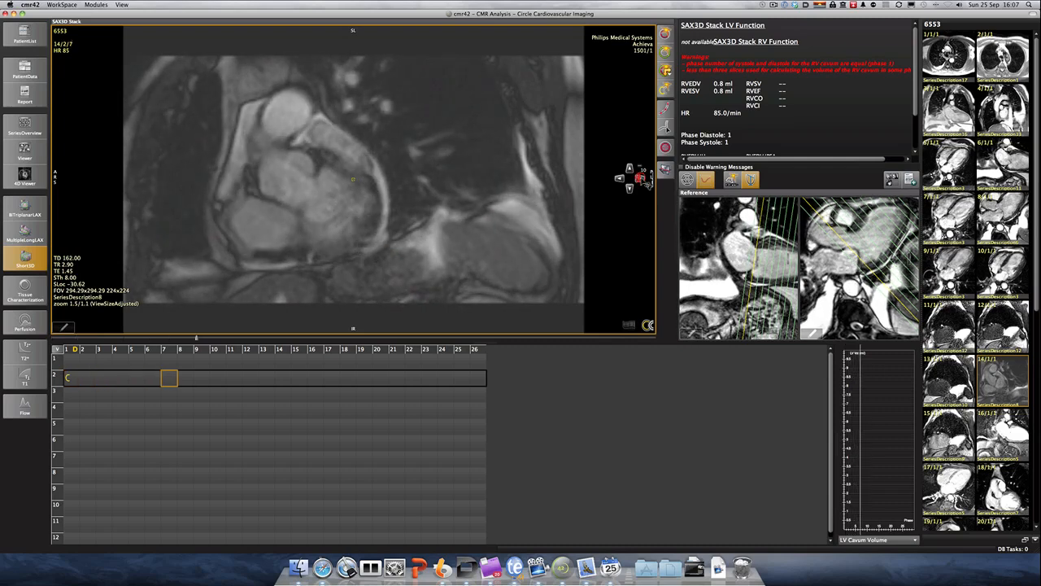
{"action": "left_click", "coordinate": [642, 180]}
{"action": "left_click", "coordinate": [641, 180]}
{"action": "left_click", "coordinate": [641, 179]}
{"action": "left_click", "coordinate": [641, 180]}
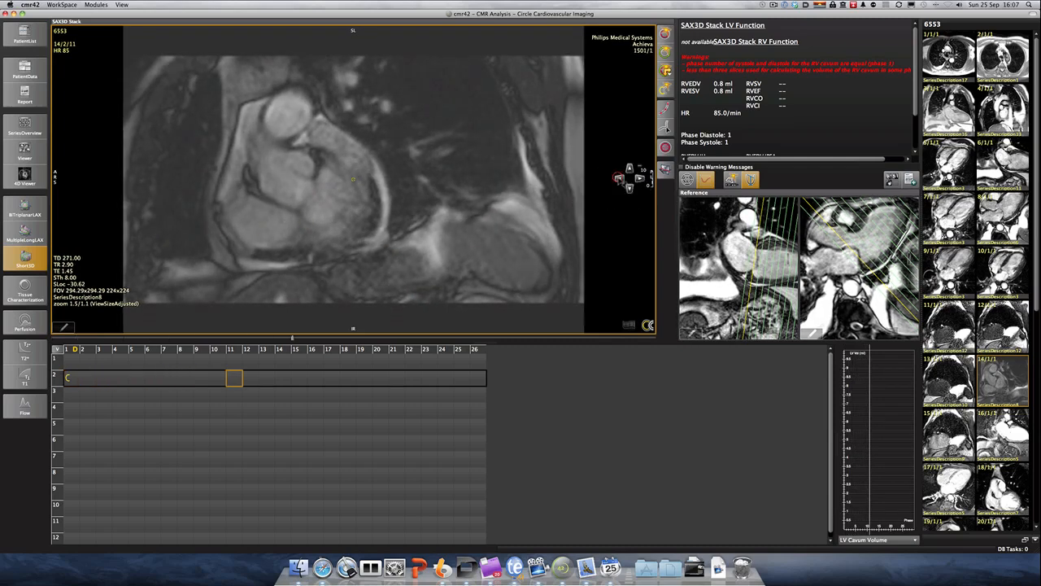
{"action": "left_click", "coordinate": [618, 178]}
{"action": "left_click", "coordinate": [619, 179]}
{"action": "left_click", "coordinate": [618, 178]}
{"action": "left_click", "coordinate": [619, 179]}
{"action": "left_click", "coordinate": [618, 179]}
{"action": "left_click", "coordinate": [619, 179]}
{"action": "left_click", "coordinate": [619, 178]}
{"action": "left_click", "coordinate": [618, 178]}
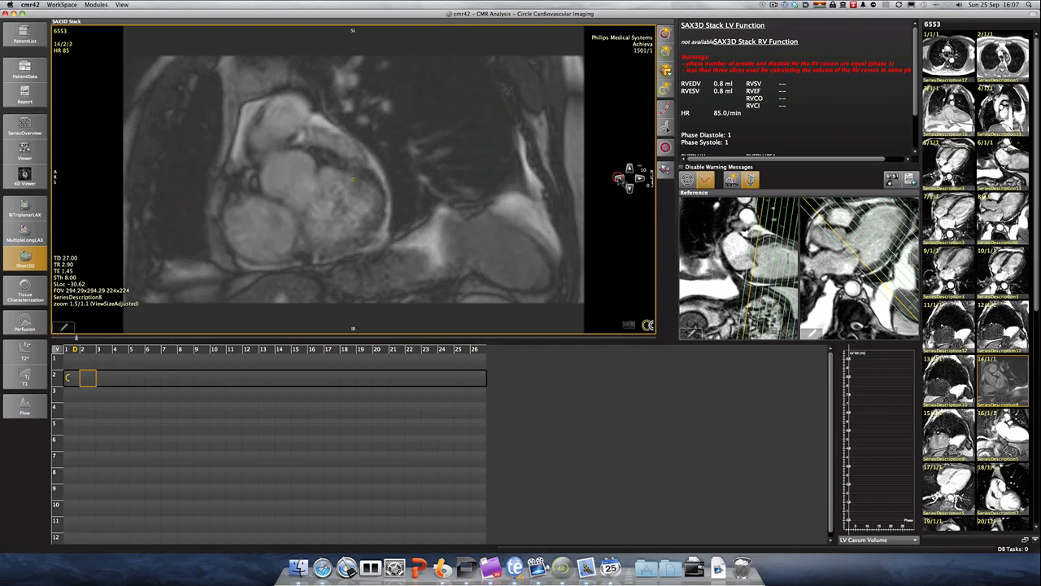
{"action": "left_click", "coordinate": [618, 179]}
{"action": "left_click", "coordinate": [618, 178]}
{"action": "left_click", "coordinate": [618, 178]}
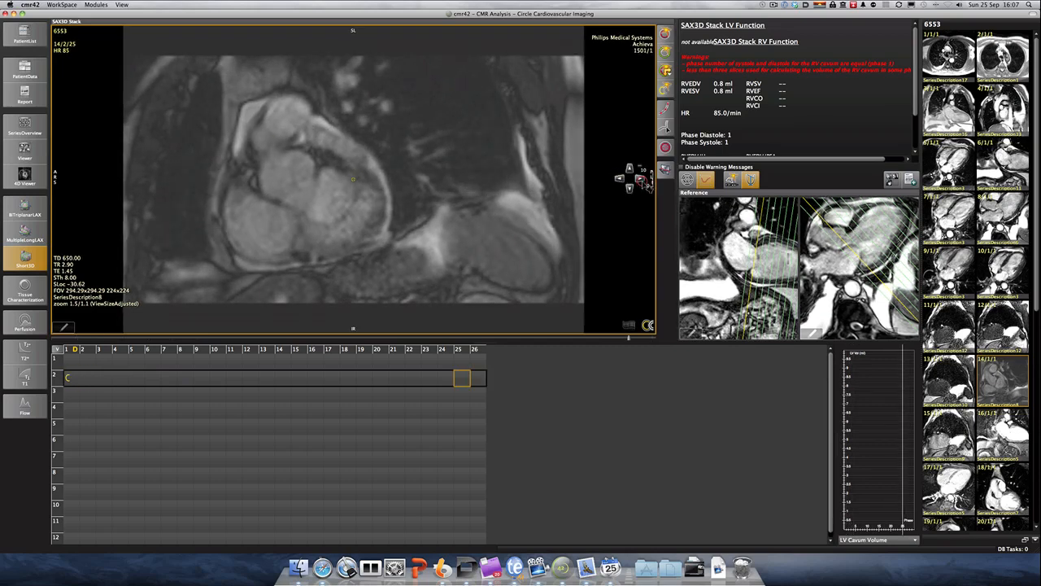
{"action": "left_click", "coordinate": [641, 179]}
{"action": "left_click", "coordinate": [642, 179]}
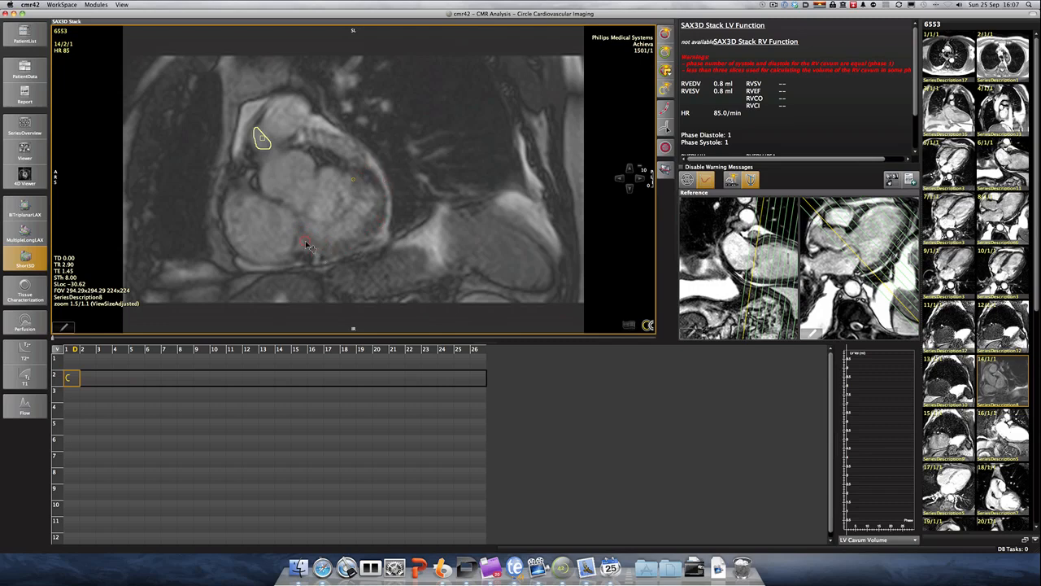
{"action": "scroll", "coordinate": [301, 242], "scroll_direction": "down", "scroll_amount": 1}
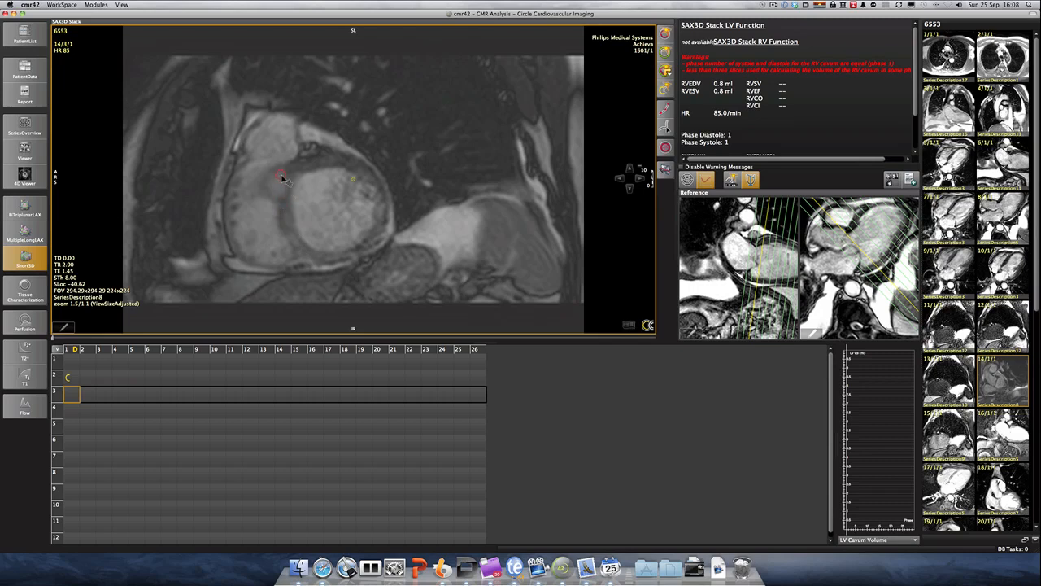
{"action": "scroll", "coordinate": [283, 179], "scroll_direction": "up", "scroll_amount": 1}
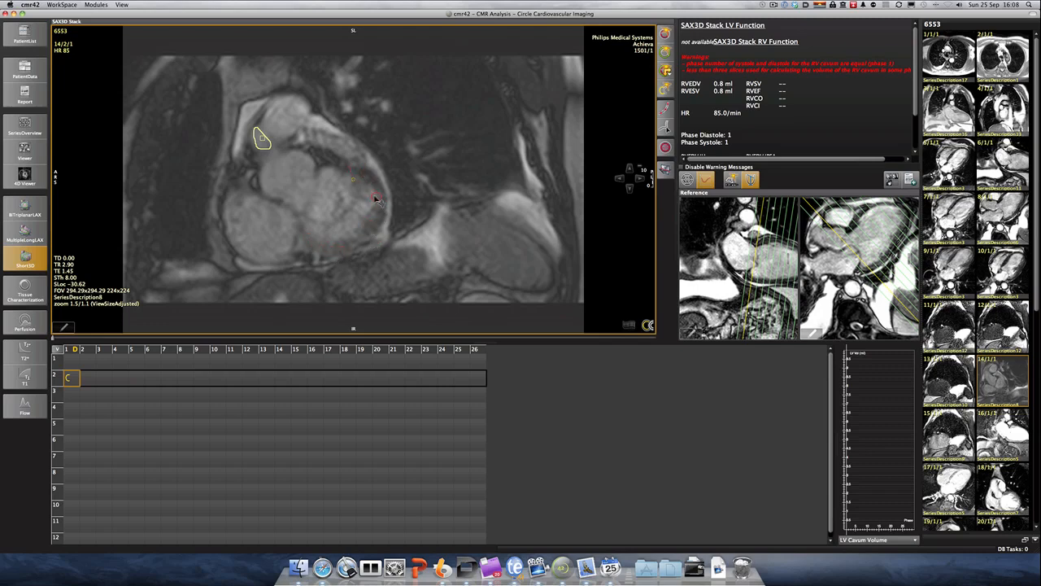
- Examine slice 3 from phase 1 through phase 13 and back to assess the right ventricular boundaries
{"action": "left_click", "coordinate": [353, 178]}
{"action": "scroll", "coordinate": [356, 244], "scroll_direction": "down", "scroll_amount": 1}
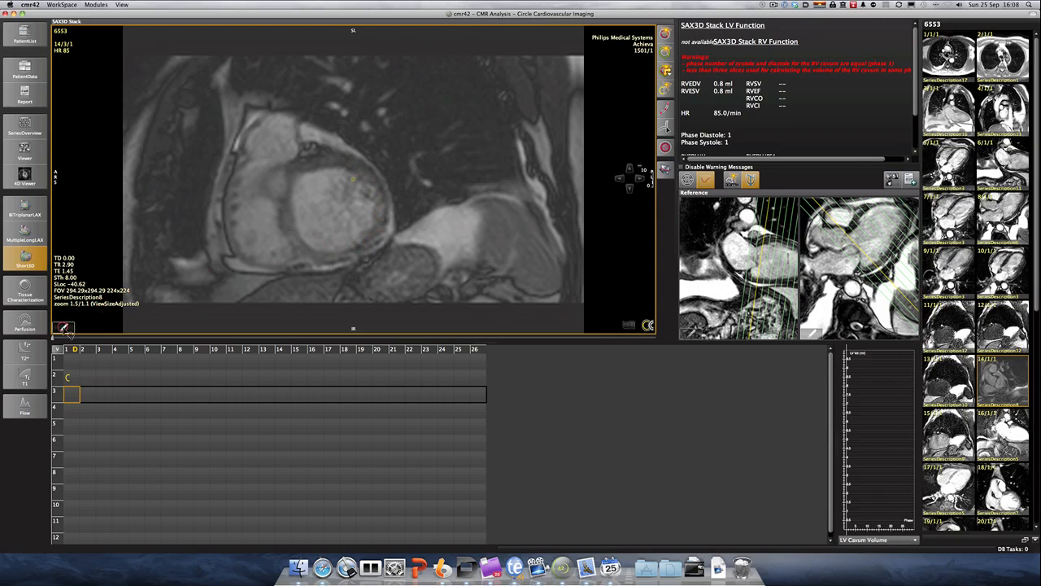
{"action": "mouse_move", "coordinate": [65, 326]}
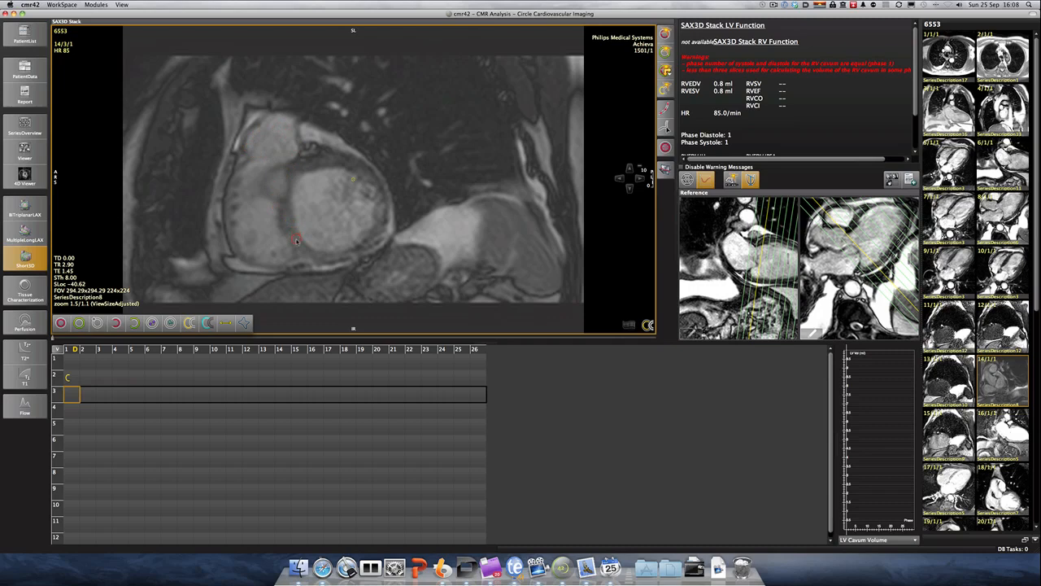
{"action": "left_click", "coordinate": [77, 398]}
{"action": "key", "text": "Right"}
{"action": "key", "text": "Right"}
{"action": "key", "text": "Right"}
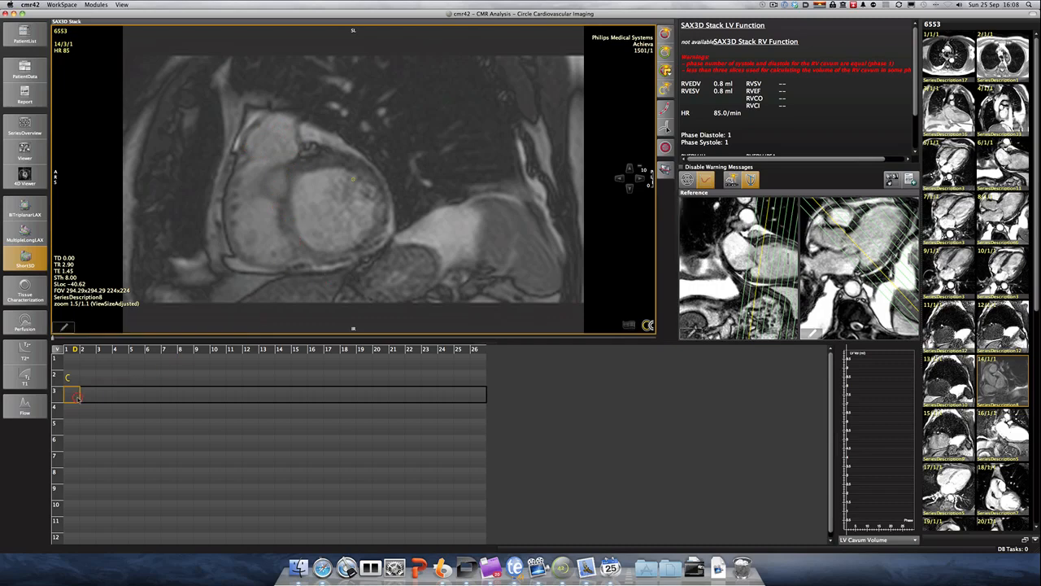
{"action": "key", "text": "Right"}
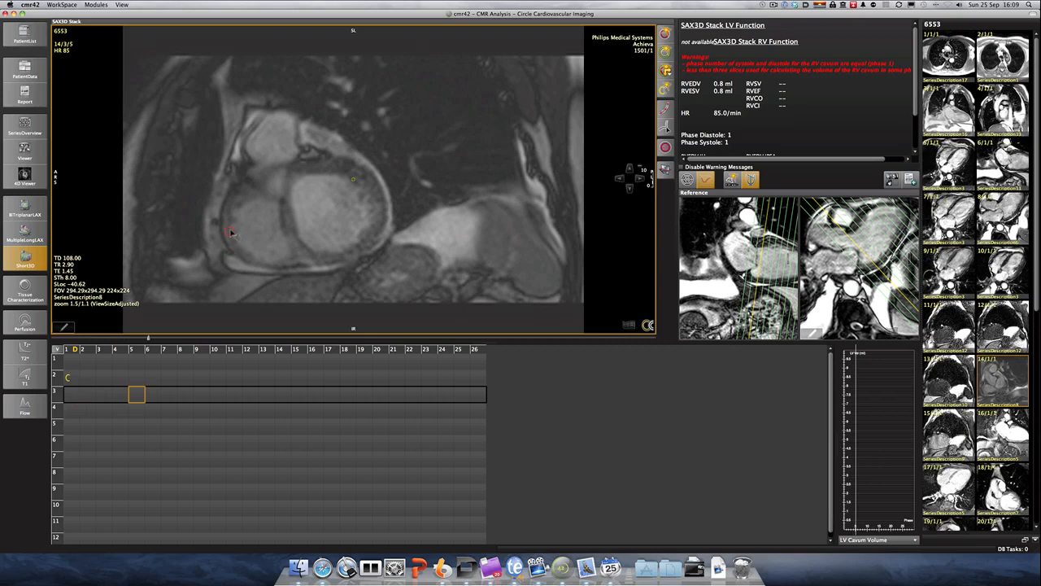
{"action": "key", "text": "Right"}
{"action": "key", "text": "Right"}
{"action": "key", "text": "Right"}
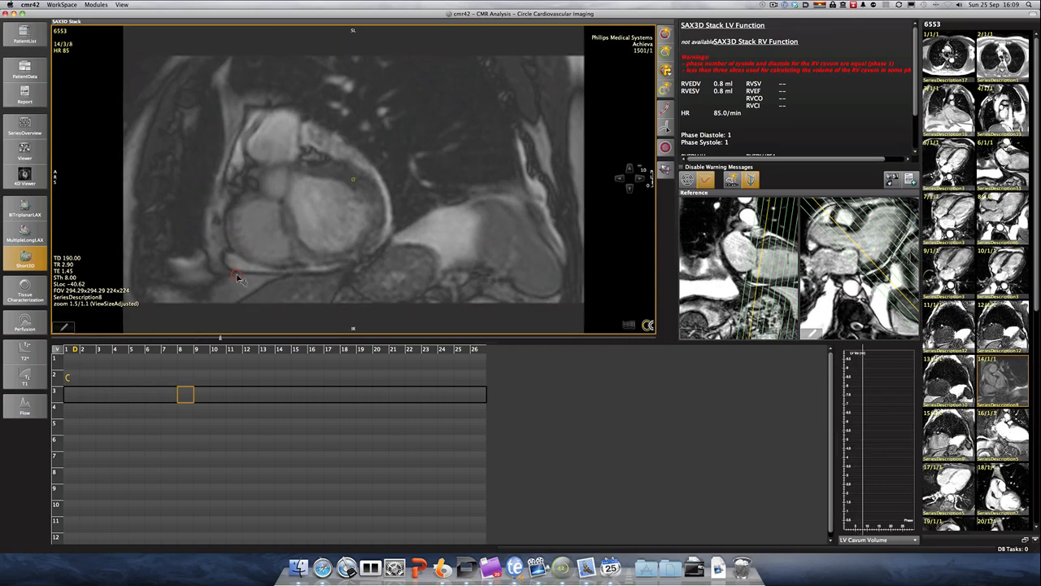
{"action": "key", "text": "Right"}
{"action": "key", "text": "Right"}
{"action": "key", "text": "Right"}
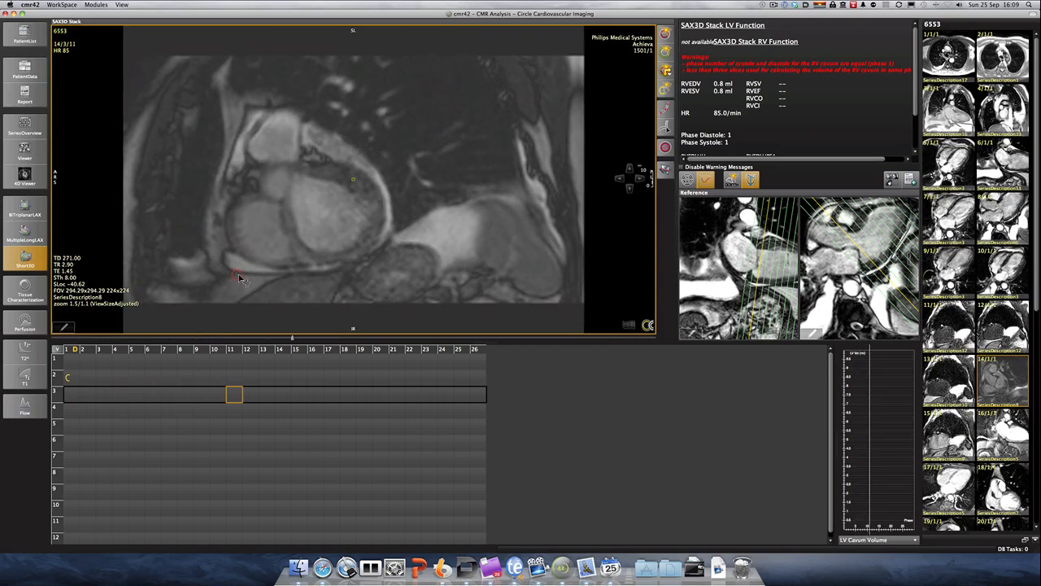
{"action": "key", "text": "Right"}
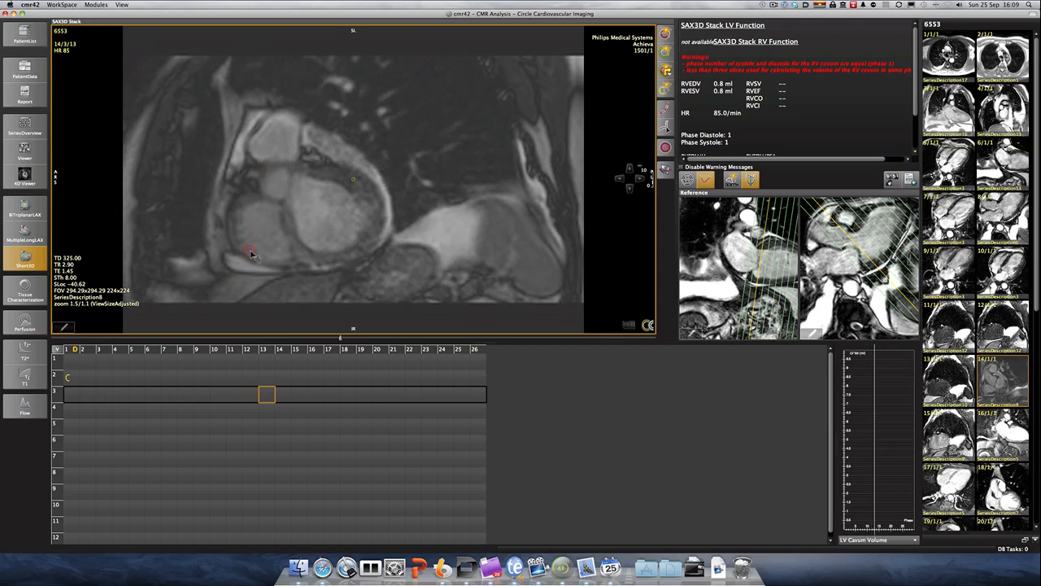
{"action": "key", "text": "Left"}
{"action": "key", "text": "Left"}
{"action": "key", "text": "Left"}
{"action": "key", "text": "Left"}
{"action": "key", "text": "Left"}
{"action": "key", "text": "Left"}
{"action": "key", "text": "Left"}
{"action": "key", "text": "Left"}
{"action": "key", "text": "Left"}
{"action": "key", "text": "Left"}
{"action": "key", "text": "Left"}
{"action": "key", "text": "Left"}
{"action": "key", "text": "Left"}
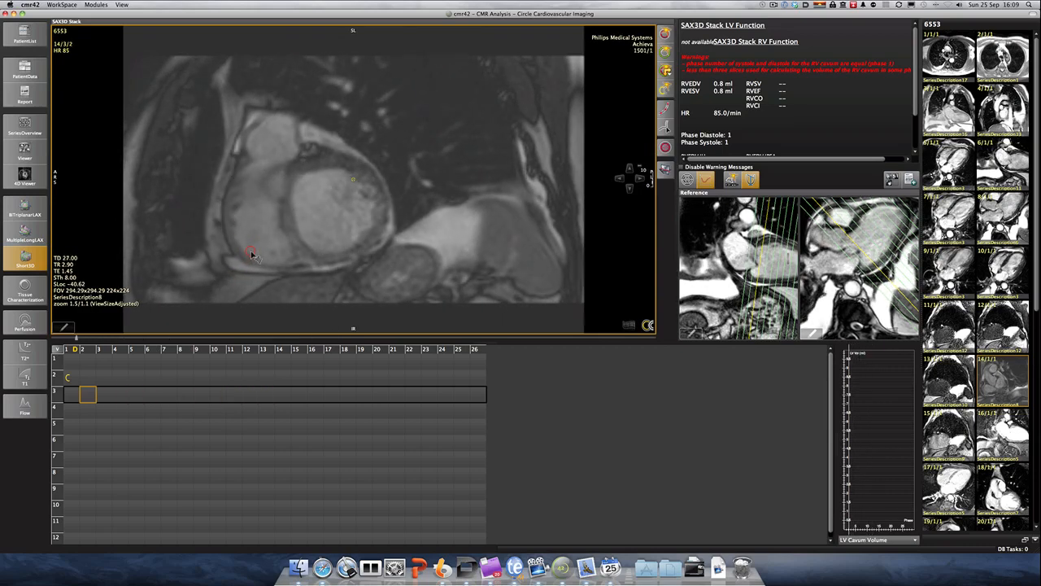
- Draw SAX RV Endocardial Contours around the right ventricular cavity on slices 3 and 4 at phase 1
{"action": "key", "text": "Right"}
{"action": "key", "text": "Right"}
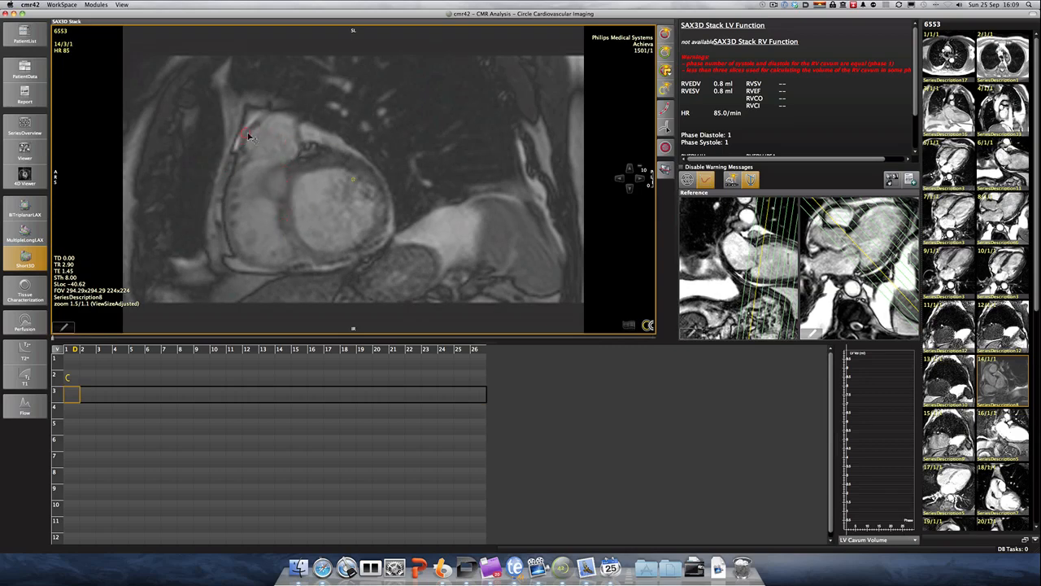
{"action": "mouse_move", "coordinate": [253, 132]}
{"action": "left_mouse_down"}
{"action": "mouse_move", "coordinate": [294, 145]}
{"action": "mouse_move", "coordinate": [299, 262]}
{"action": "mouse_move", "coordinate": [235, 258]}
{"action": "mouse_move", "coordinate": [231, 181]}
{"action": "mouse_move", "coordinate": [246, 137]}
{"action": "mouse_move", "coordinate": [262, 132]}
{"action": "mouse_move", "coordinate": [231, 203]}
{"action": "mouse_move", "coordinate": [238, 245]}
{"action": "mouse_move", "coordinate": [272, 267]}
{"action": "mouse_move", "coordinate": [291, 253]}
{"action": "mouse_move", "coordinate": [284, 202]}
{"action": "mouse_move", "coordinate": [299, 164]}
{"action": "mouse_move", "coordinate": [276, 135]}
{"action": "left_mouse_up"}
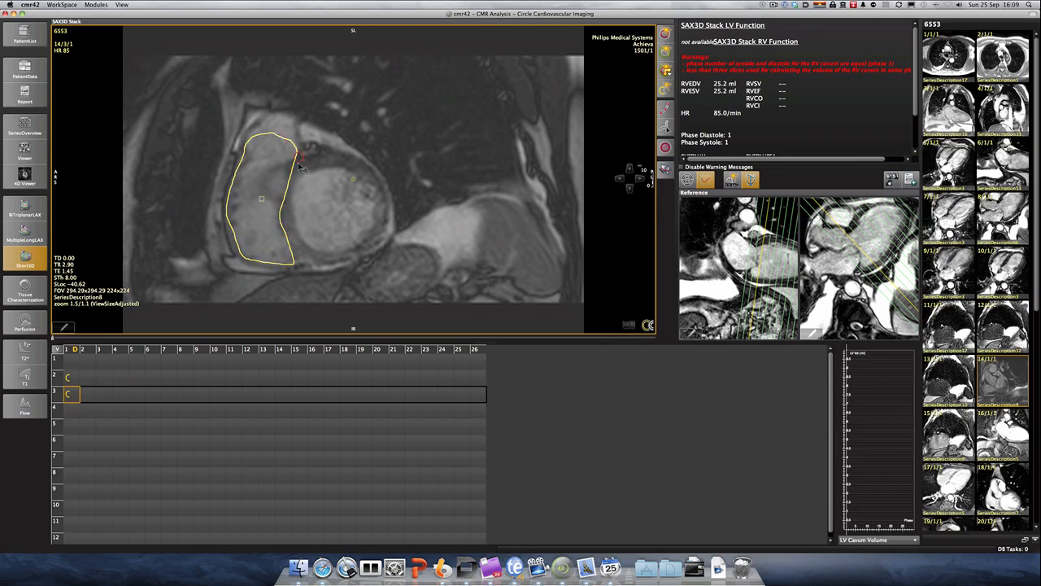
{"action": "key", "text": "Down"}
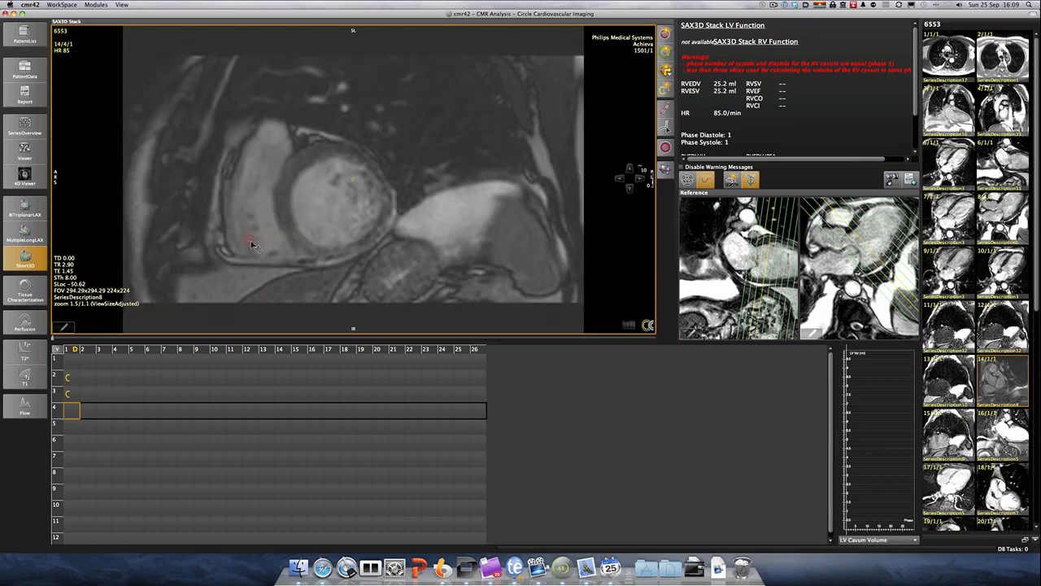
{"action": "mouse_move", "coordinate": [255, 140]}
{"action": "left_mouse_down"}
{"action": "mouse_move", "coordinate": [291, 145]}
{"action": "mouse_move", "coordinate": [279, 213]}
{"action": "mouse_move", "coordinate": [300, 255]}
{"action": "mouse_move", "coordinate": [242, 257]}
{"action": "mouse_move", "coordinate": [228, 203]}
{"action": "mouse_move", "coordinate": [247, 146]}
{"action": "left_mouse_up"}
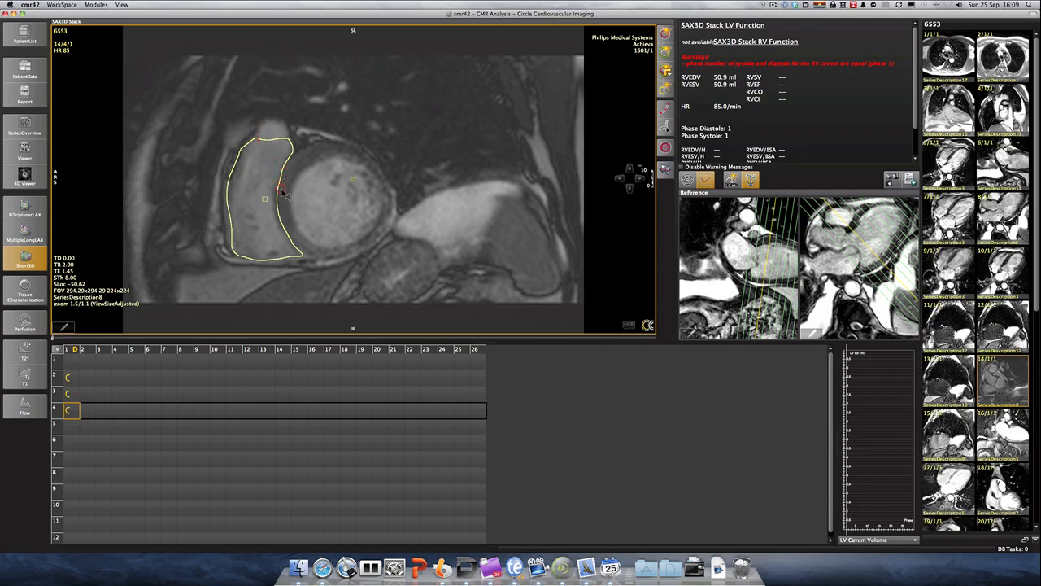
- Review the phase 1 contours on slices 2 to 4, and compare slices 5, 4 and 3 at phase 10
{"action": "key", "text": "Down"}
{"action": "key", "text": "Up"}
{"action": "key", "text": "Up"}
{"action": "key", "text": "Up"}
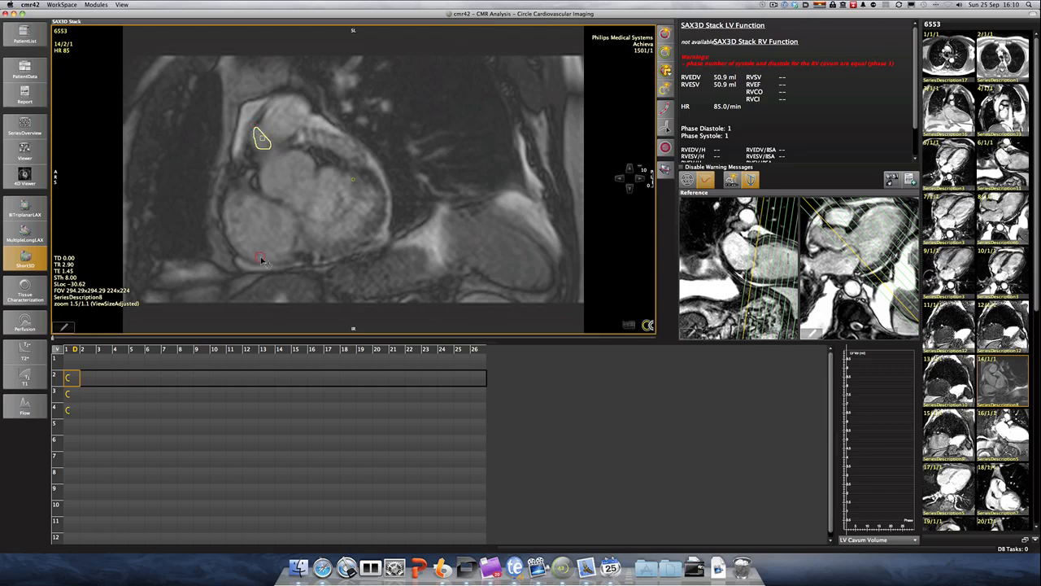
{"action": "key", "text": "Down"}
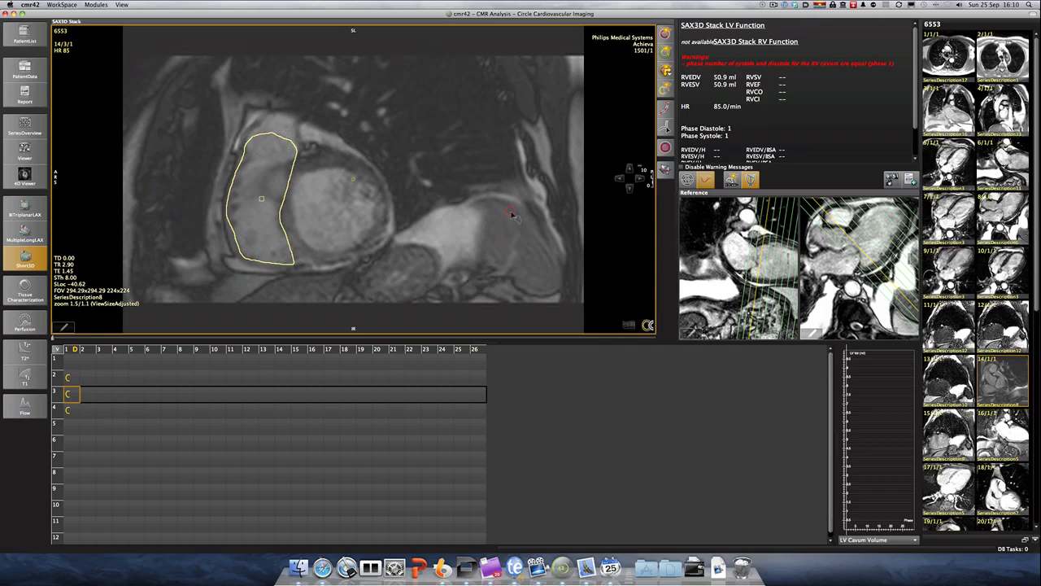
{"action": "left_click", "coordinate": [250, 398]}
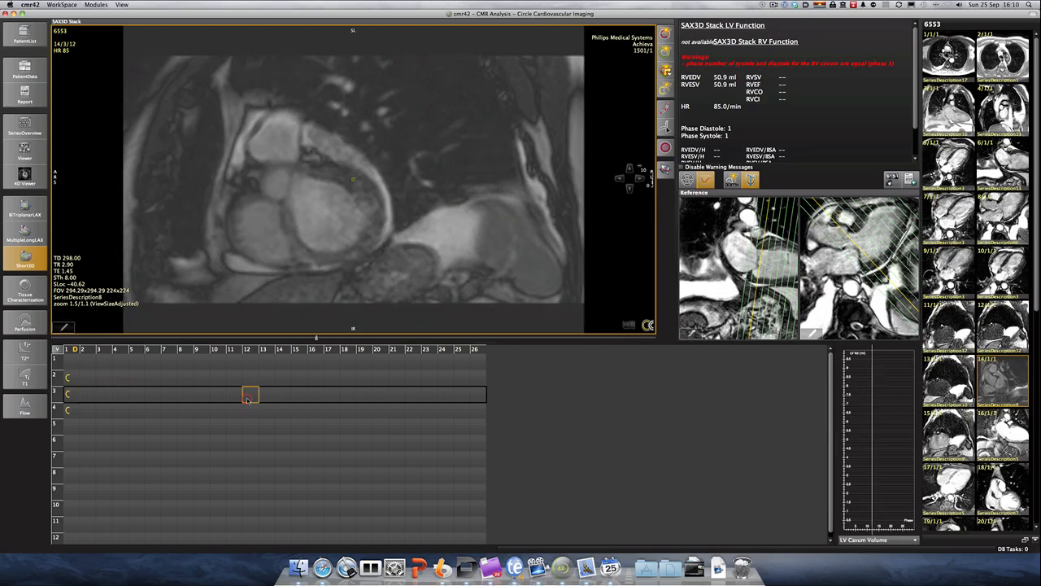
{"action": "left_click", "coordinate": [250, 424]}
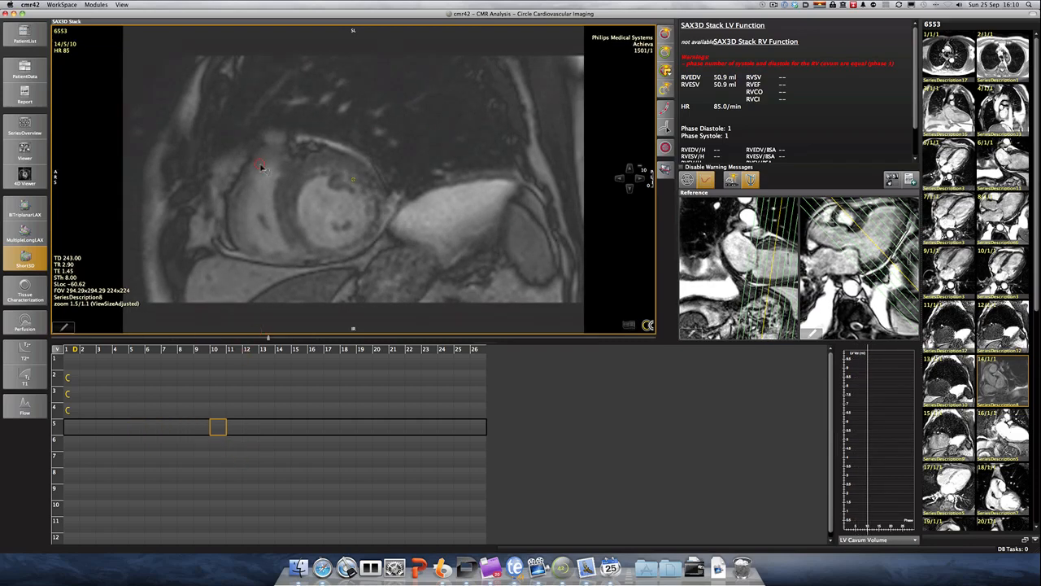
{"action": "scroll", "coordinate": [248, 219], "scroll_direction": "up", "scroll_amount": 1}
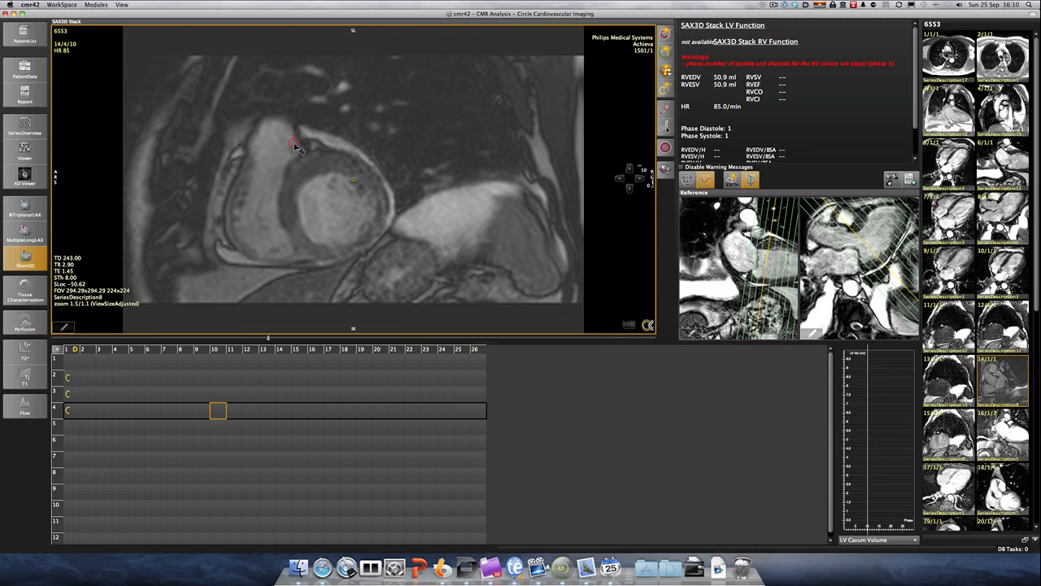
{"action": "scroll", "coordinate": [256, 144], "scroll_direction": "up", "scroll_amount": 1}
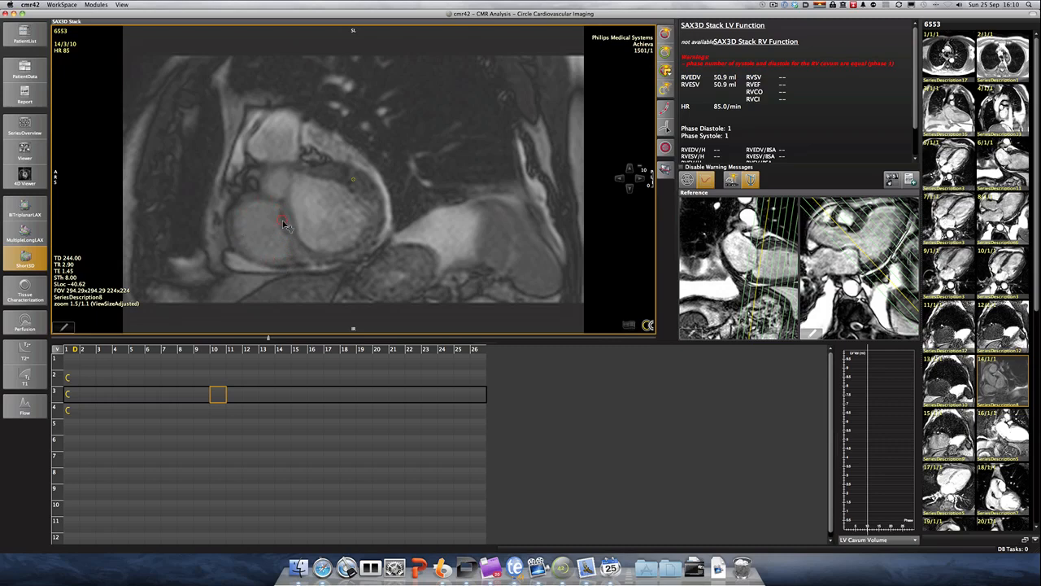
- Examine slice 3 between phases 5 and 11, and compare it with slice 4 at phase 10
{"action": "key", "text": "Left"}
{"action": "key", "text": "Left"}
{"action": "key", "text": "Left"}
{"action": "key", "text": "Left"}
{"action": "key", "text": "Left"}
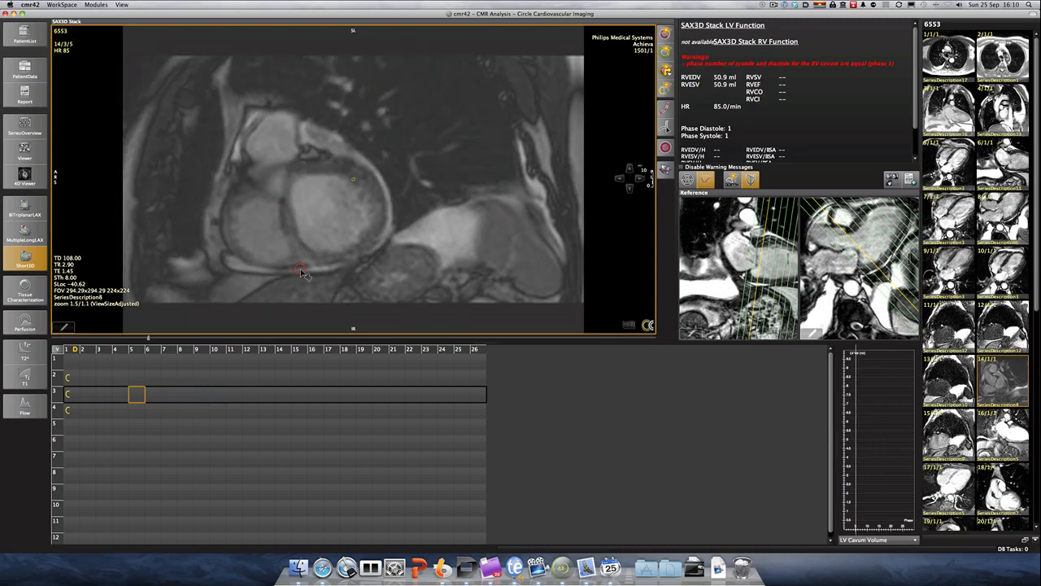
{"action": "key", "text": "Right"}
{"action": "key", "text": "Right"}
{"action": "key", "text": "Right"}
{"action": "key", "text": "Right"}
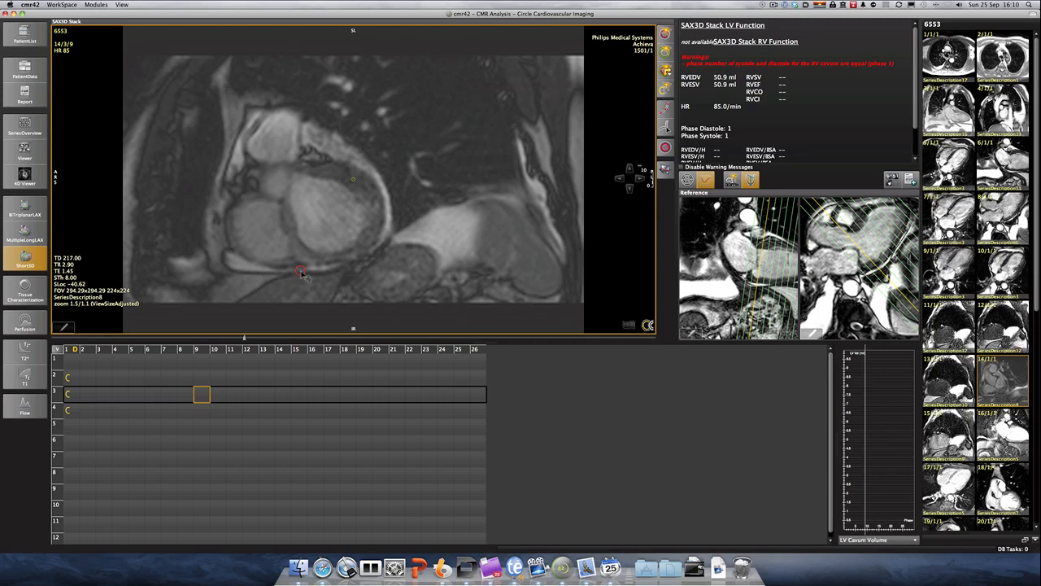
{"action": "key", "text": "Right"}
{"action": "key", "text": "Left"}
{"action": "key", "text": "Right"}
{"action": "key", "text": "Right"}
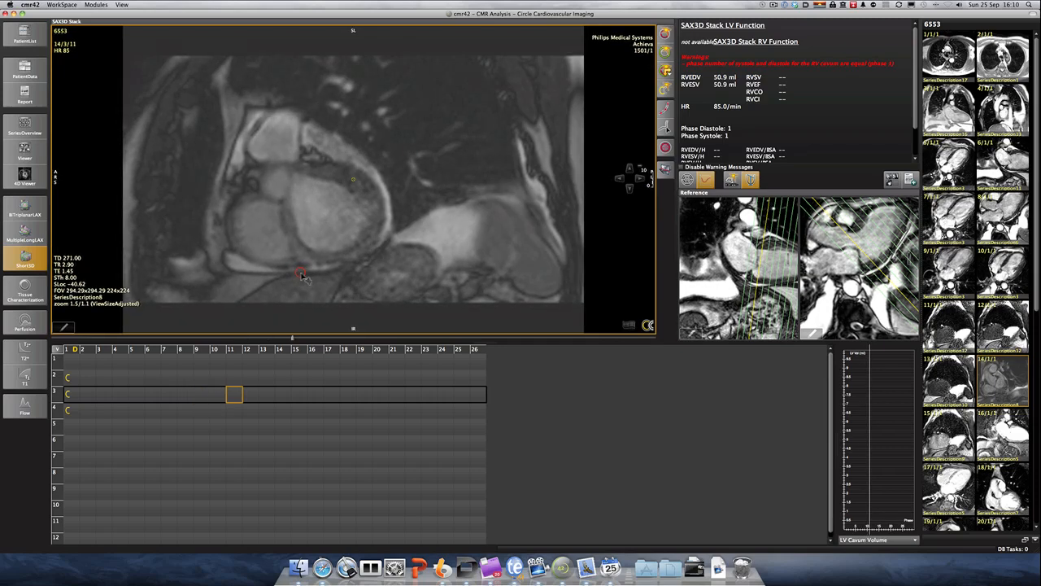
{"action": "key", "text": "Left"}
{"action": "key", "text": "Down"}
{"action": "key", "text": "Up"}
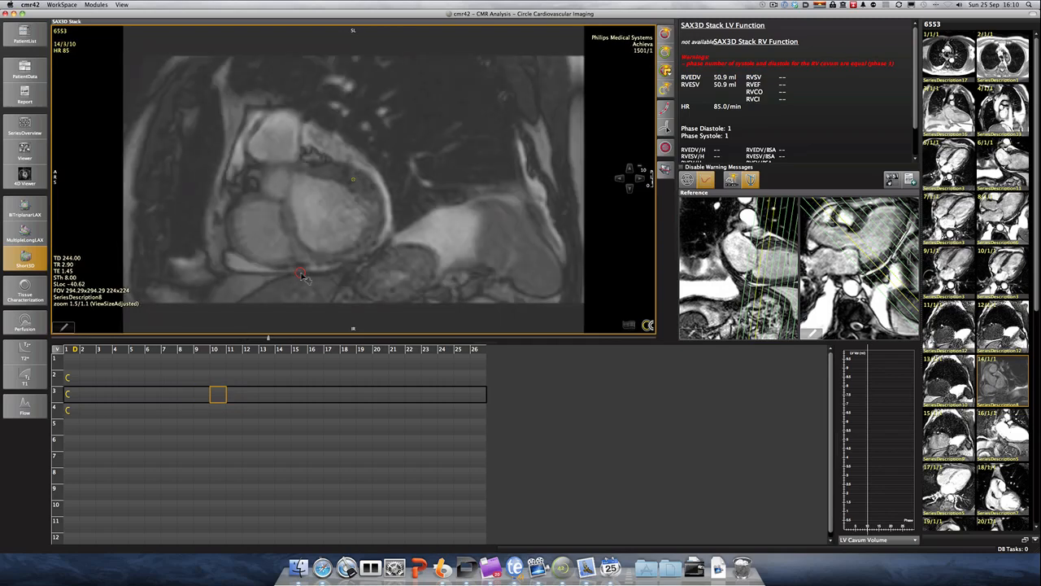
{"action": "key", "text": "Down"}
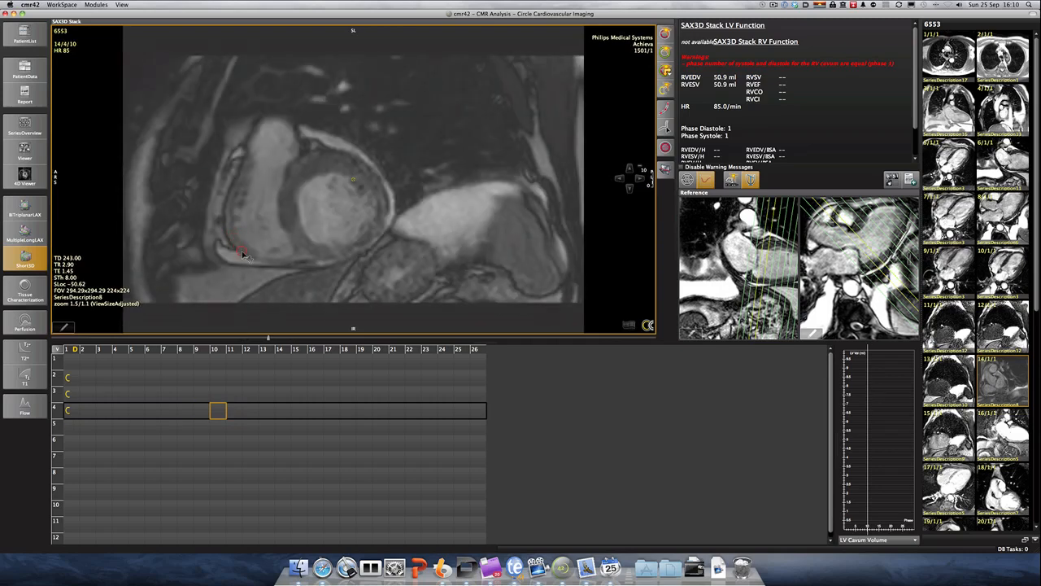
- Examine slice 3 around phase 8 and compare it with slice 2 at the same phase
{"action": "key", "text": "Up"}
{"action": "key", "text": "Left"}
{"action": "key", "text": "Left"}
{"action": "key", "text": "Left"}
{"action": "key", "text": "Left"}
{"action": "key", "text": "Left"}
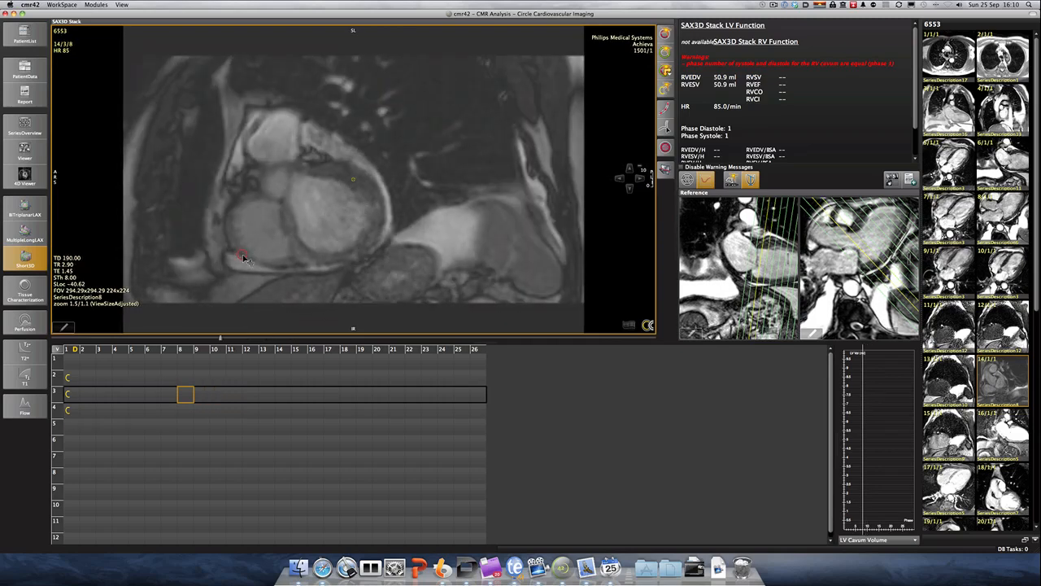
{"action": "key", "text": "Right"}
{"action": "key", "text": "Right"}
{"action": "key", "text": "Right"}
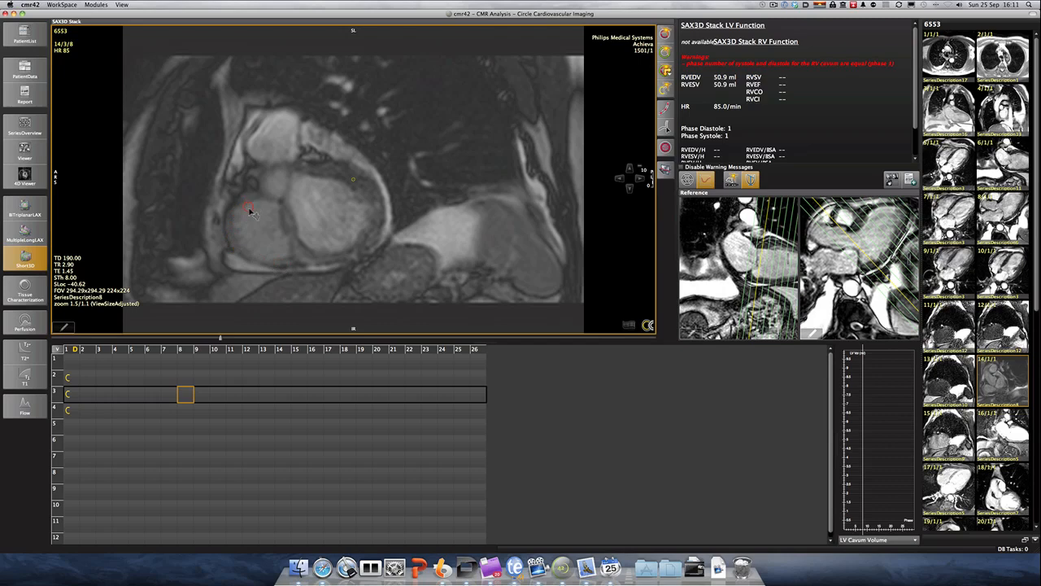
{"action": "key", "text": "Up"}
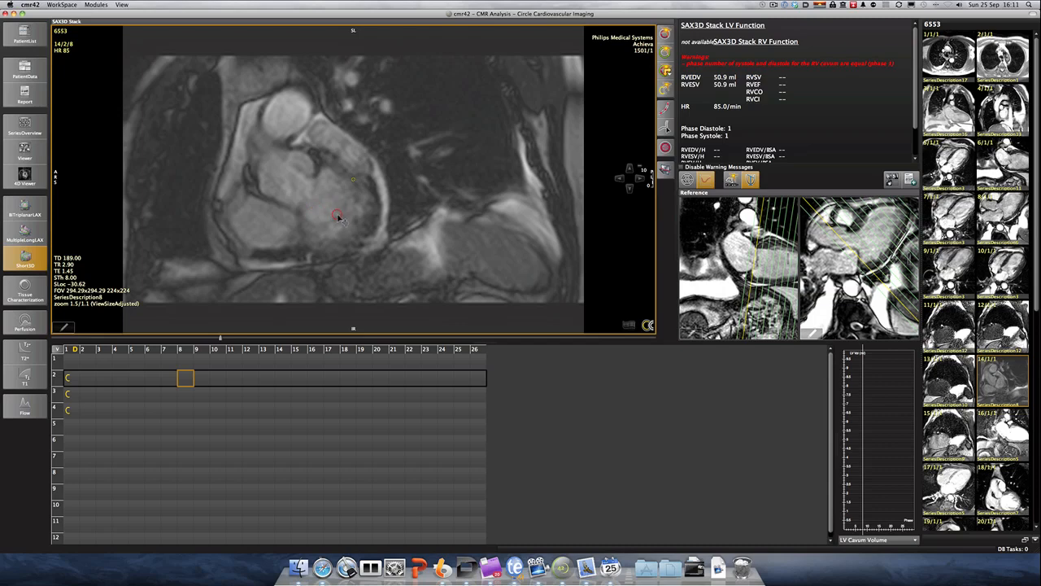
{"action": "scroll", "coordinate": [338, 217], "scroll_direction": "down", "scroll_amount": 1}
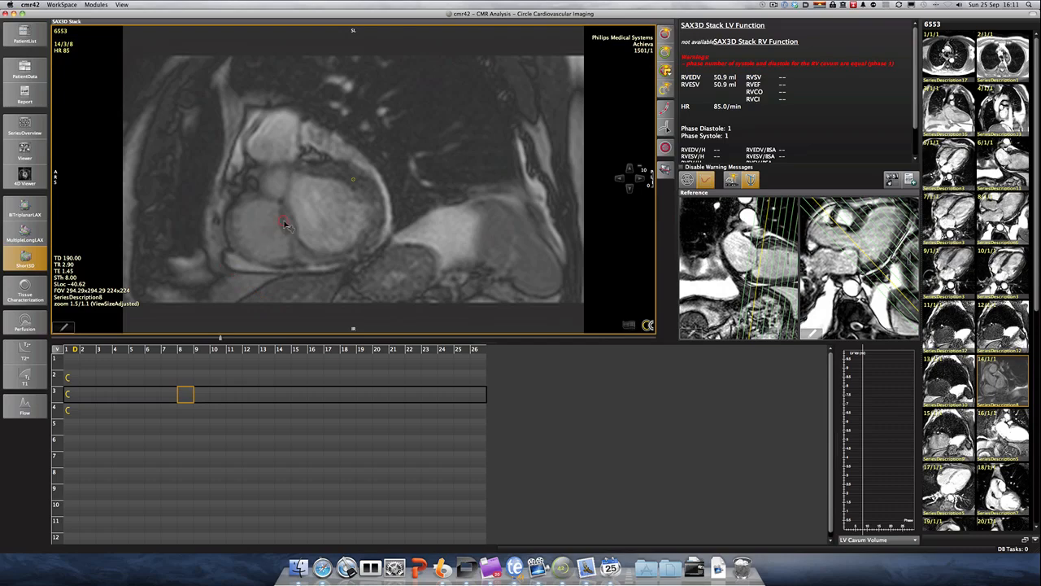
- Return to the patient list and select another study further down the list
{"action": "left_click", "coordinate": [24, 36]}
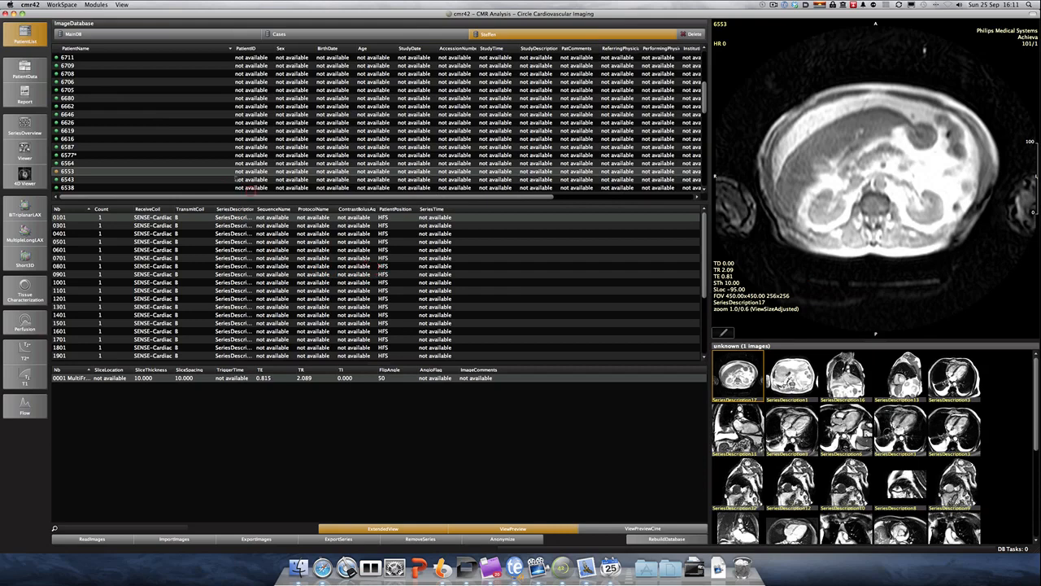
{"action": "scroll", "coordinate": [214, 170], "scroll_direction": "down", "scroll_amount": 4}
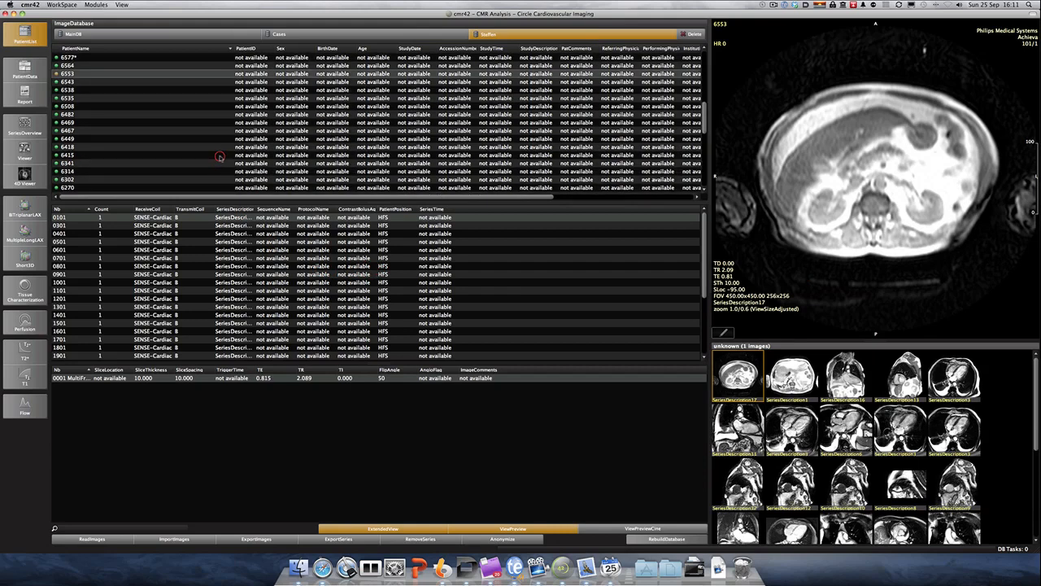
{"action": "left_click", "coordinate": [220, 156]}
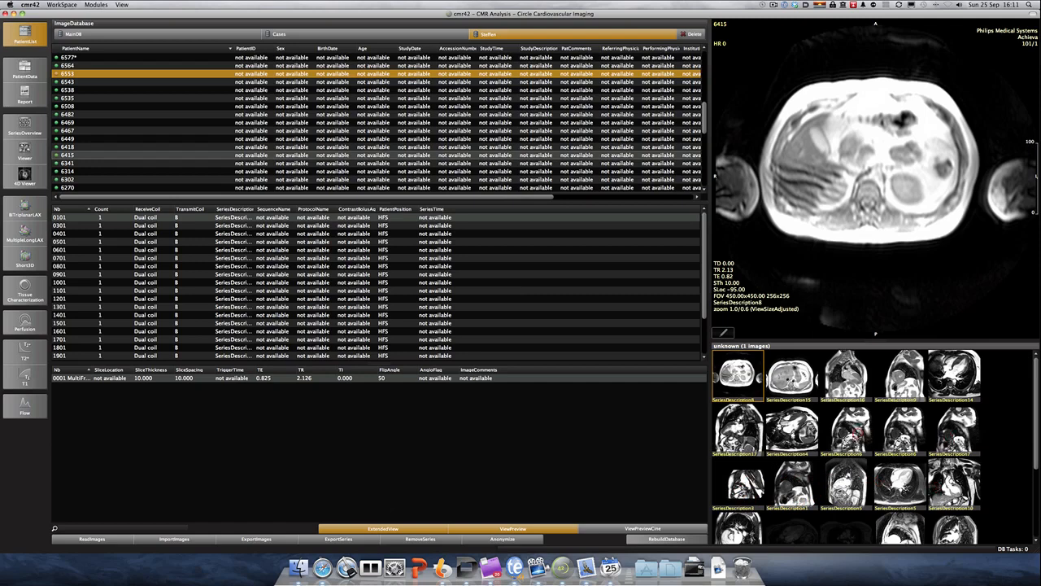
- Preview the short-axis cine series 1201 and load the selected study into the series overview
{"action": "scroll", "coordinate": [854, 438], "scroll_direction": "down", "scroll_amount": 1}
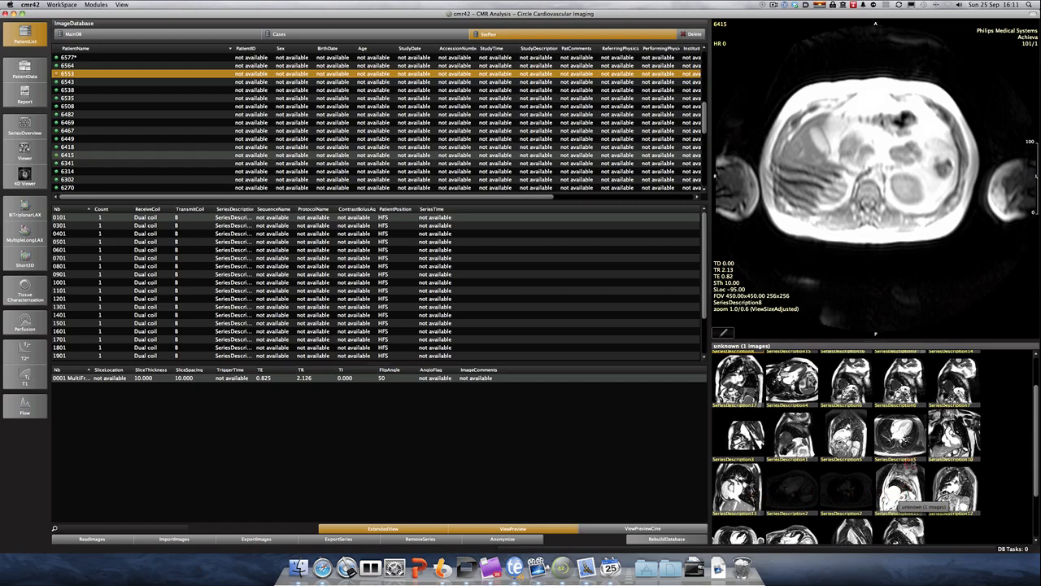
{"action": "scroll", "coordinate": [903, 465], "scroll_direction": "down", "scroll_amount": 1}
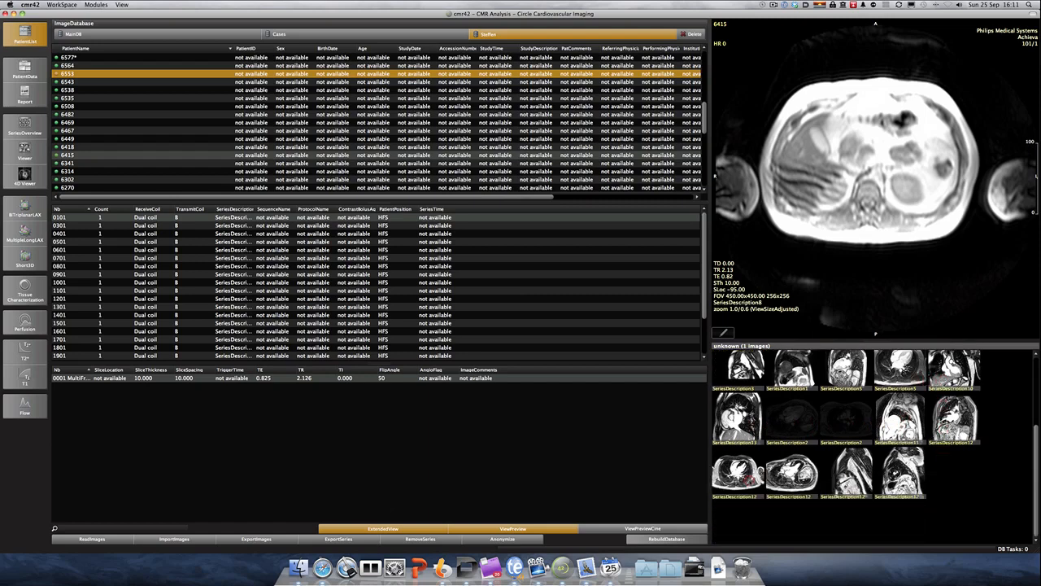
{"action": "scroll", "coordinate": [747, 478], "scroll_direction": "up", "scroll_amount": 1}
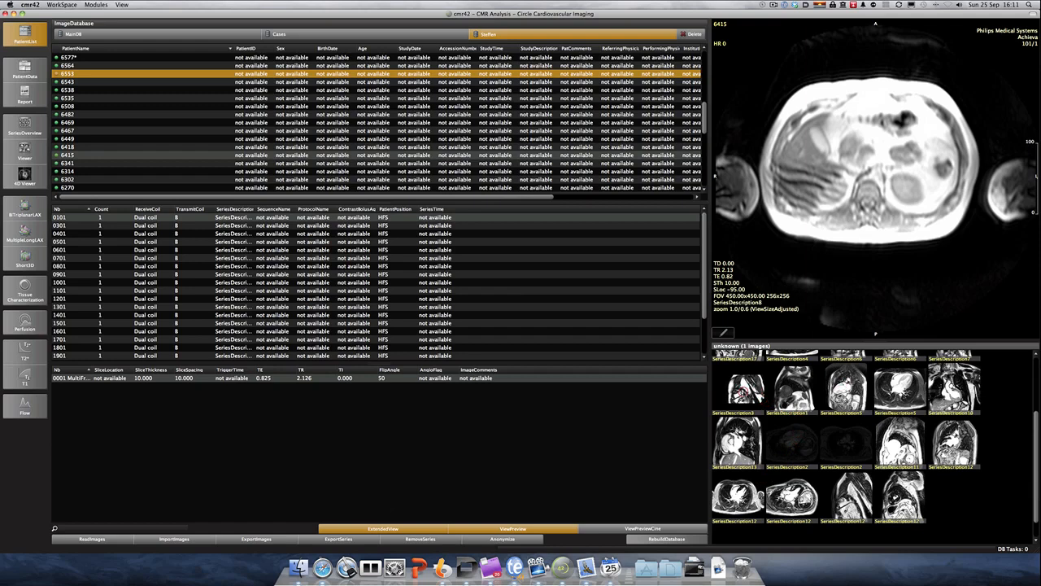
{"action": "left_click", "coordinate": [742, 392]}
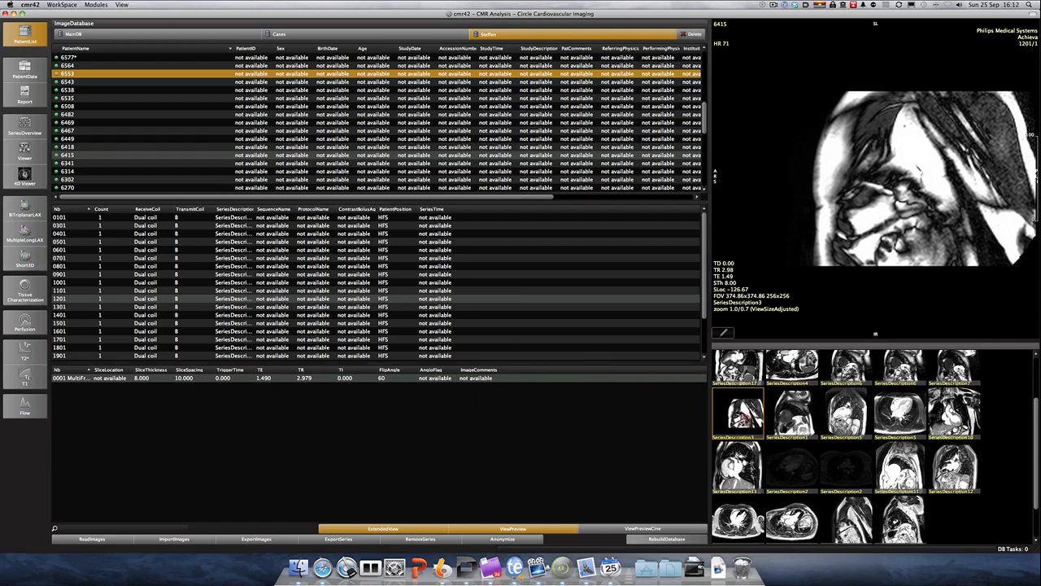
{"action": "left_click", "coordinate": [25, 151]}
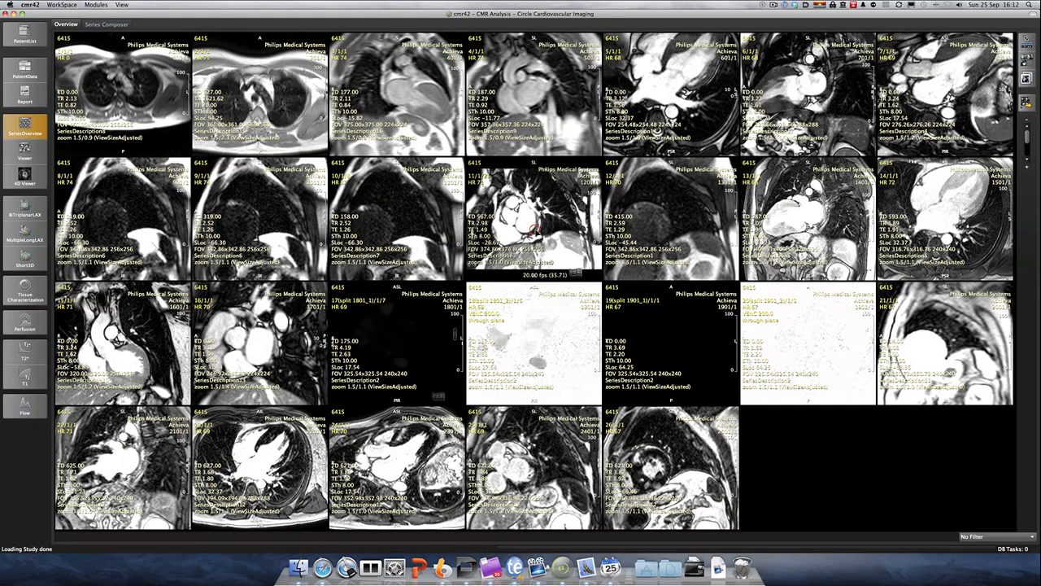
- Preview the slices of short-axis cine series 1201 and load the series into Short3D analysis
{"action": "left_click", "coordinate": [592, 214]}
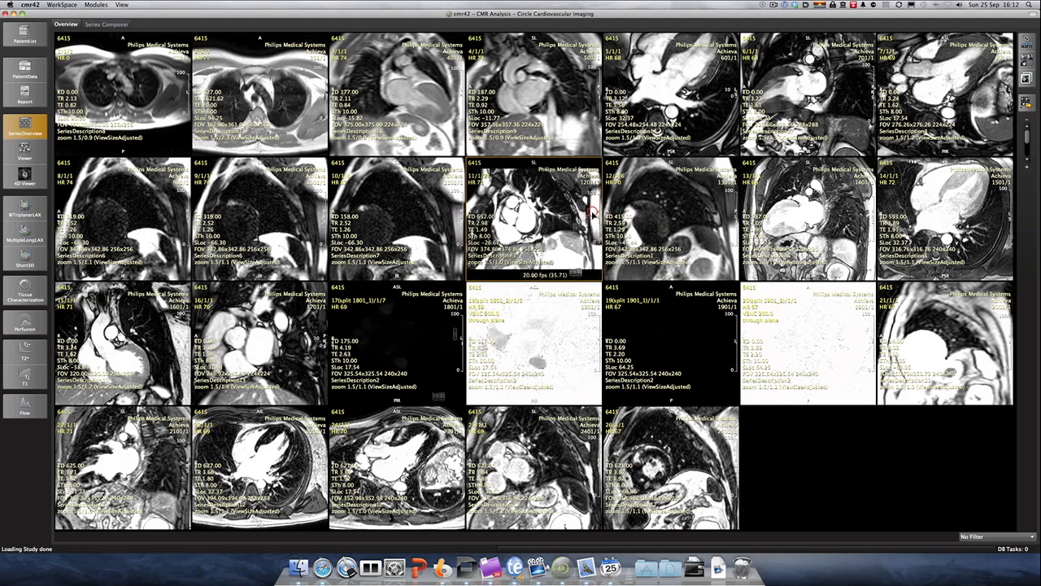
{"action": "left_click", "coordinate": [577, 228]}
{"action": "left_click", "coordinate": [576, 228]}
{"action": "left_click", "coordinate": [577, 229]}
{"action": "left_click", "coordinate": [577, 228]}
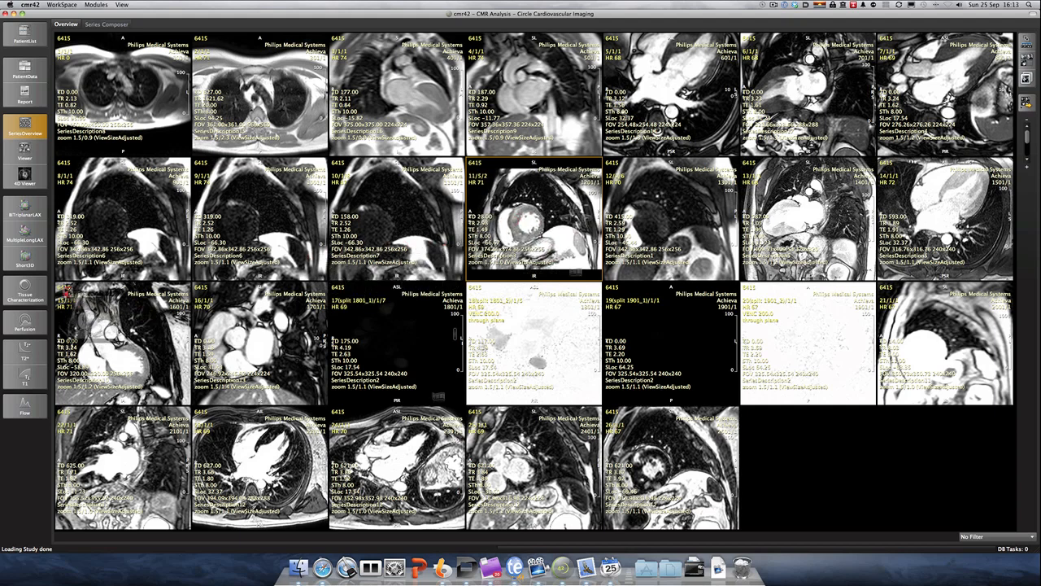
{"action": "left_click_drag", "start_coordinate": [63, 290], "coordinate": [24, 258]}
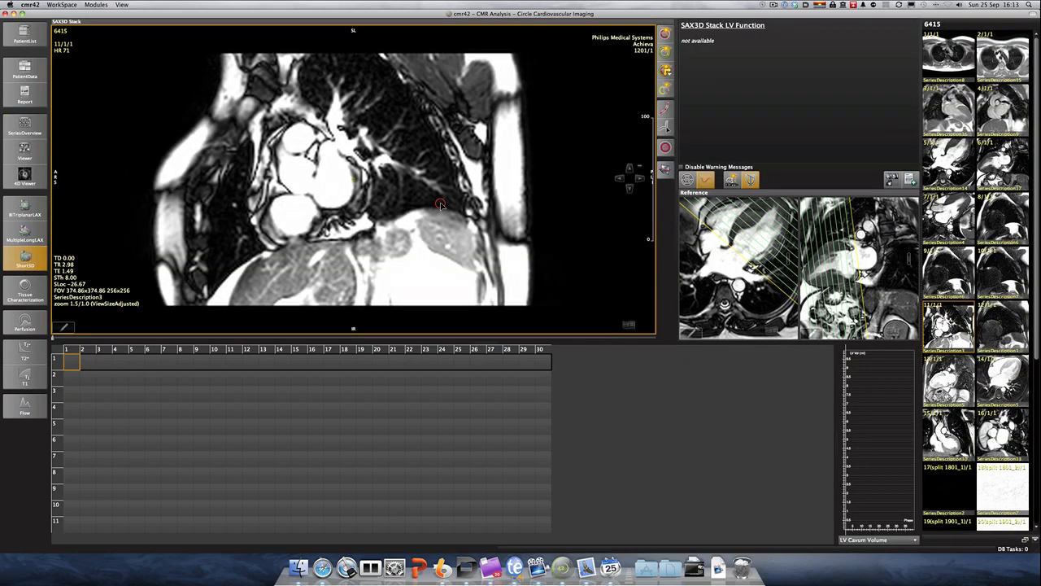
- Change the windowing of the short-axis cine image to a darker, less saturated display
{"action": "right_click", "coordinate": [439, 205]}
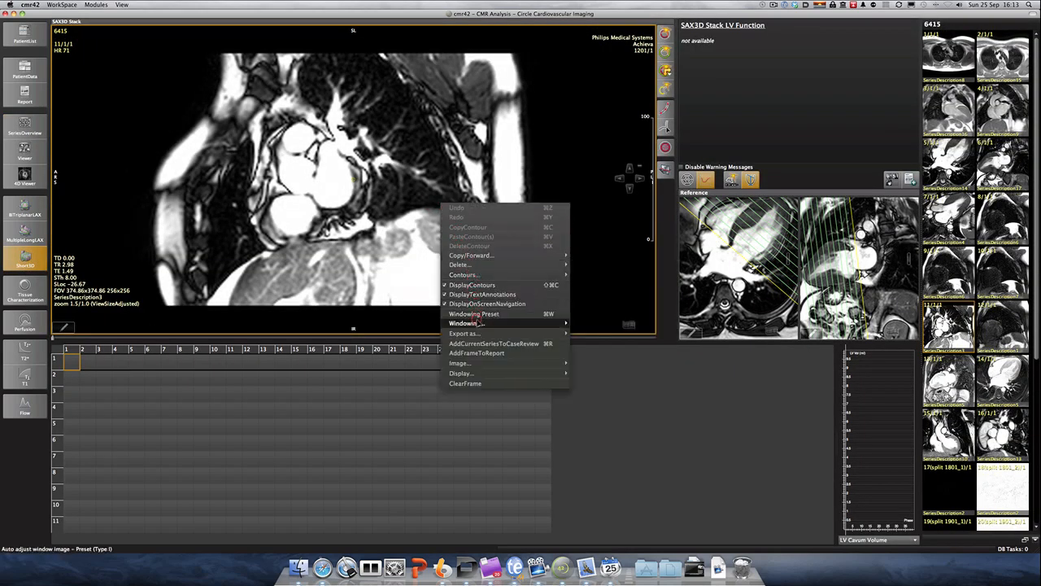
{"action": "mouse_move", "coordinate": [478, 321]}
{"action": "left_click", "coordinate": [618, 351]}
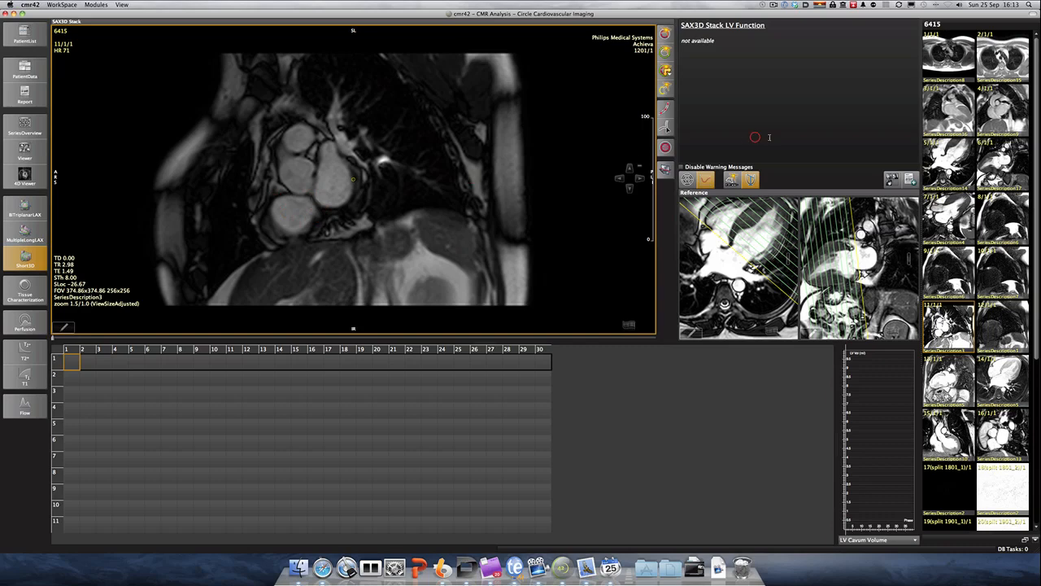
- Examine slice 2 of the short-axis stack through phases 1 to 10
{"action": "left_click", "coordinate": [629, 189]}
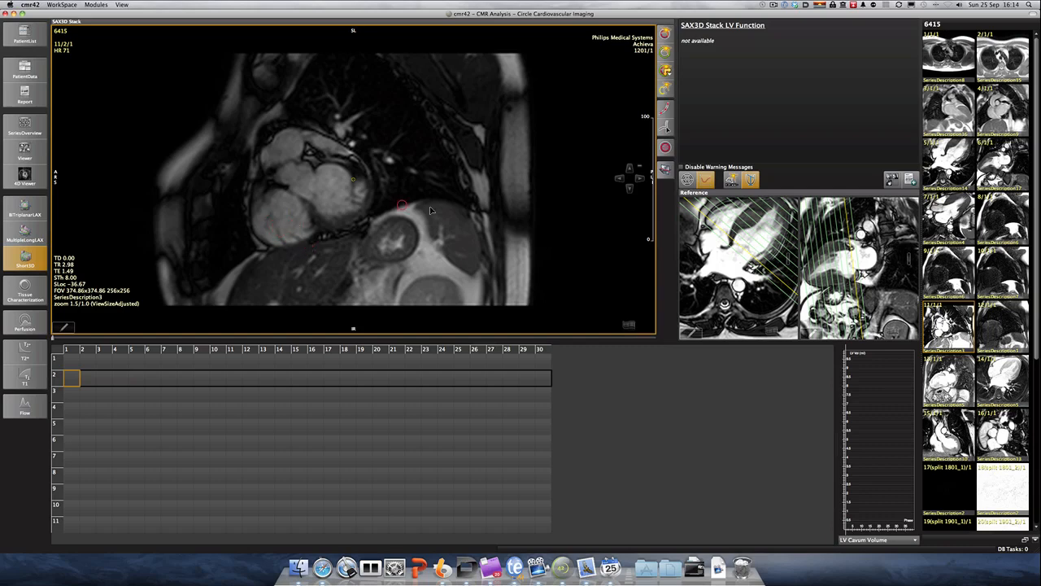
{"action": "left_click", "coordinate": [640, 179]}
{"action": "left_click", "coordinate": [640, 179]}
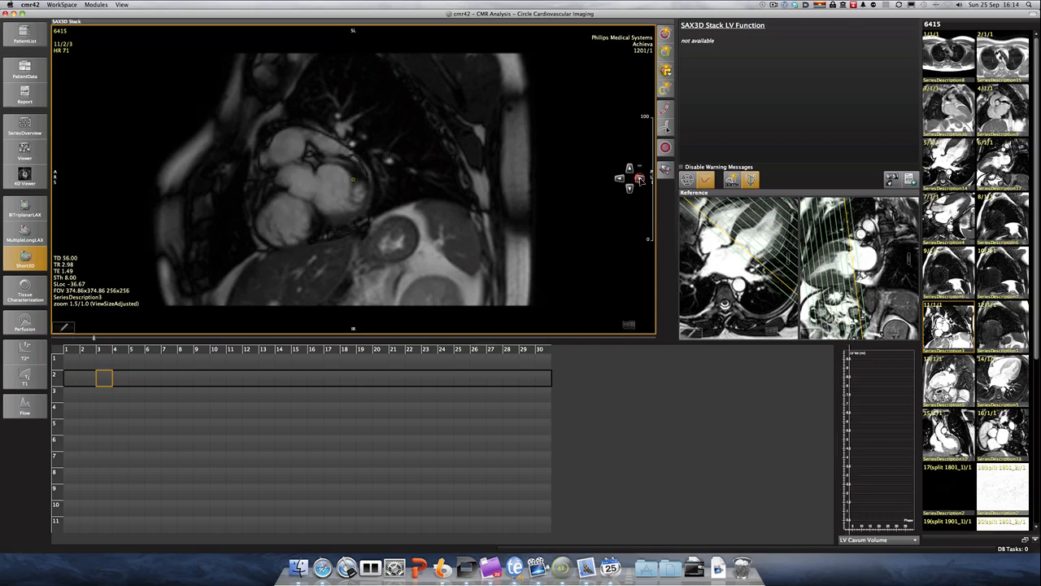
{"action": "left_click", "coordinate": [639, 179]}
{"action": "left_click", "coordinate": [640, 179]}
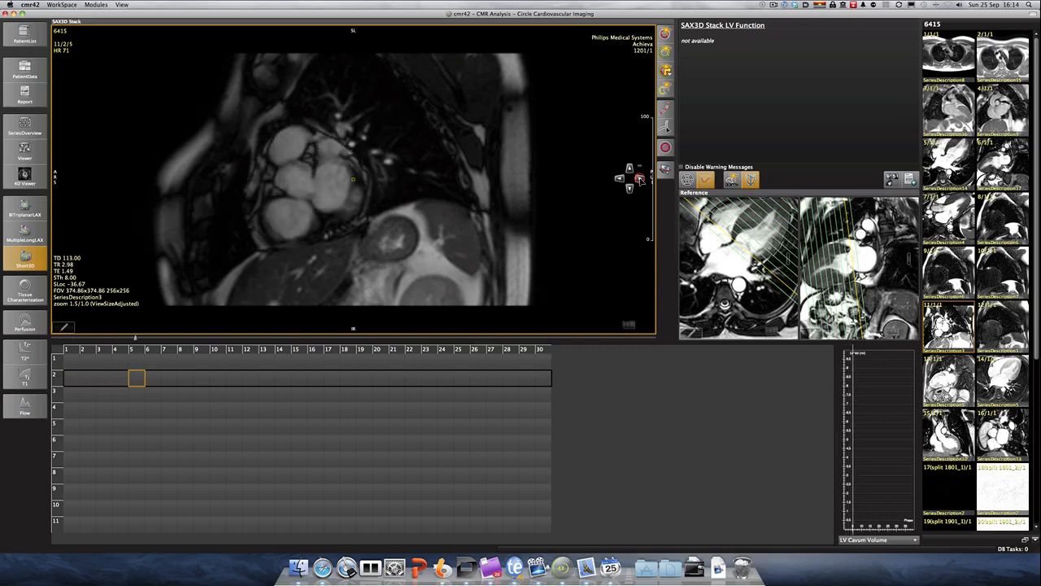
{"action": "left_click", "coordinate": [640, 179]}
{"action": "left_click", "coordinate": [639, 179]}
{"action": "left_click", "coordinate": [640, 179]}
{"action": "left_click", "coordinate": [639, 179]}
{"action": "left_click", "coordinate": [639, 179]}
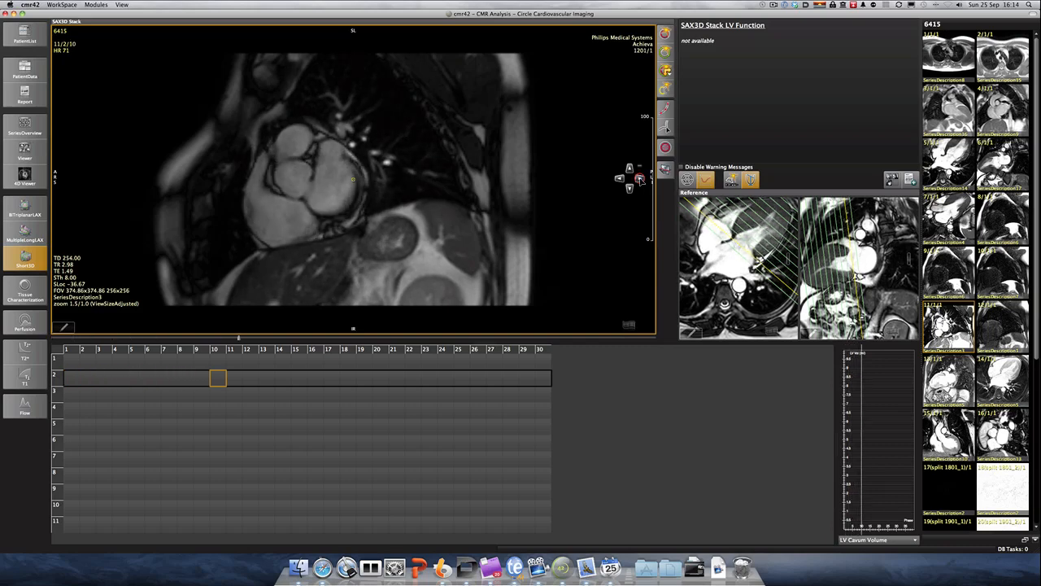
- Examine slice 2 backwards through the whole cardiac cycle, from phase 10 around to phase 1
{"action": "left_click", "coordinate": [621, 179]}
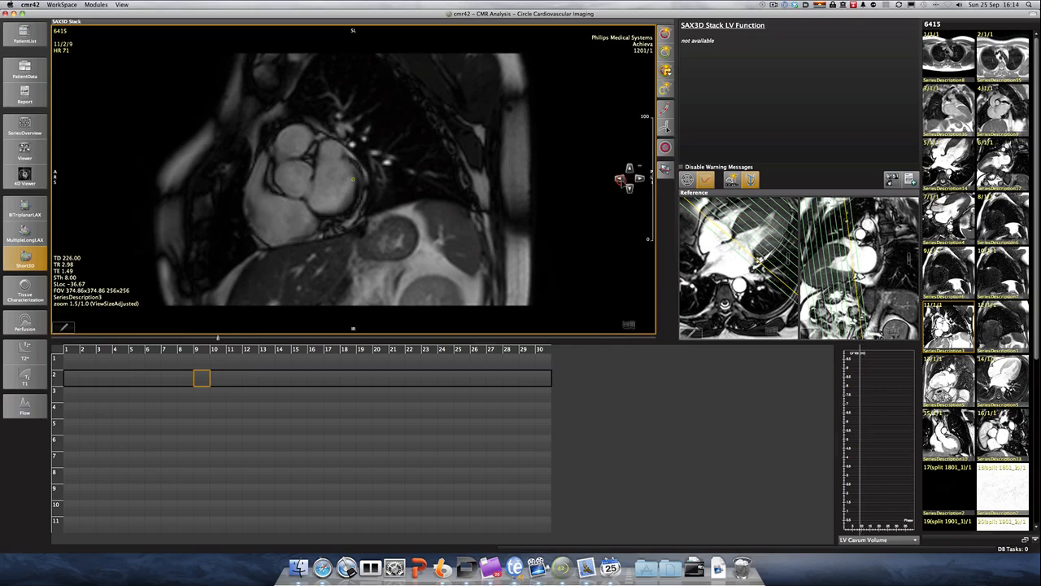
{"action": "left_click", "coordinate": [621, 179]}
{"action": "left_click", "coordinate": [621, 179]}
{"action": "left_click", "coordinate": [620, 179]}
{"action": "left_click", "coordinate": [621, 179]}
{"action": "left_click", "coordinate": [621, 179]}
{"action": "left_click", "coordinate": [621, 179]}
{"action": "left_click", "coordinate": [621, 179]}
{"action": "left_click", "coordinate": [621, 179]}
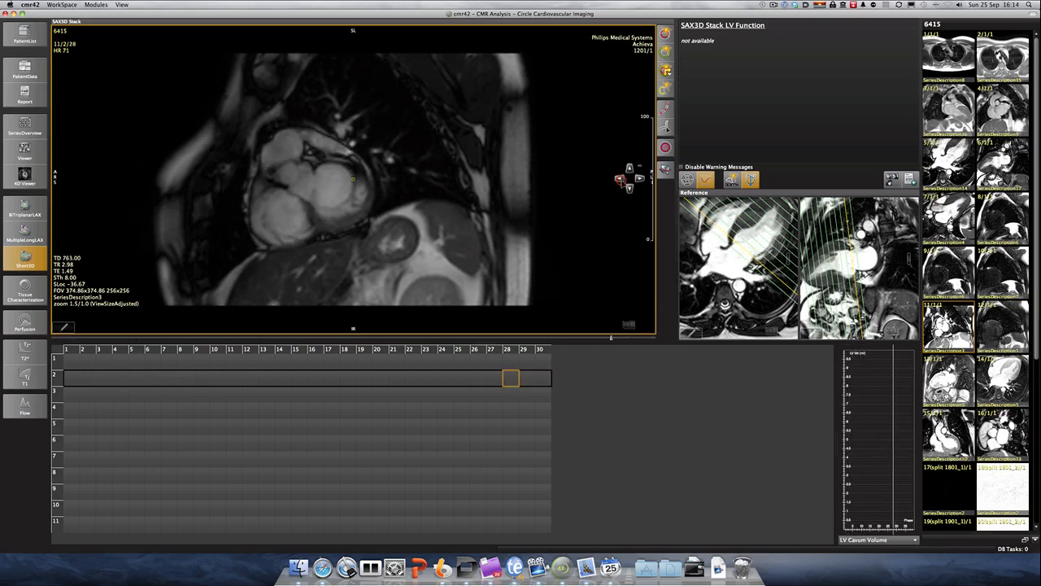
{"action": "left_click", "coordinate": [620, 179]}
{"action": "left_click", "coordinate": [621, 179]}
{"action": "left_click", "coordinate": [620, 179]}
{"action": "left_click", "coordinate": [621, 179]}
{"action": "left_click", "coordinate": [621, 179]}
{"action": "left_click", "coordinate": [621, 179]}
{"action": "left_click", "coordinate": [621, 179]}
{"action": "left_click", "coordinate": [621, 179]}
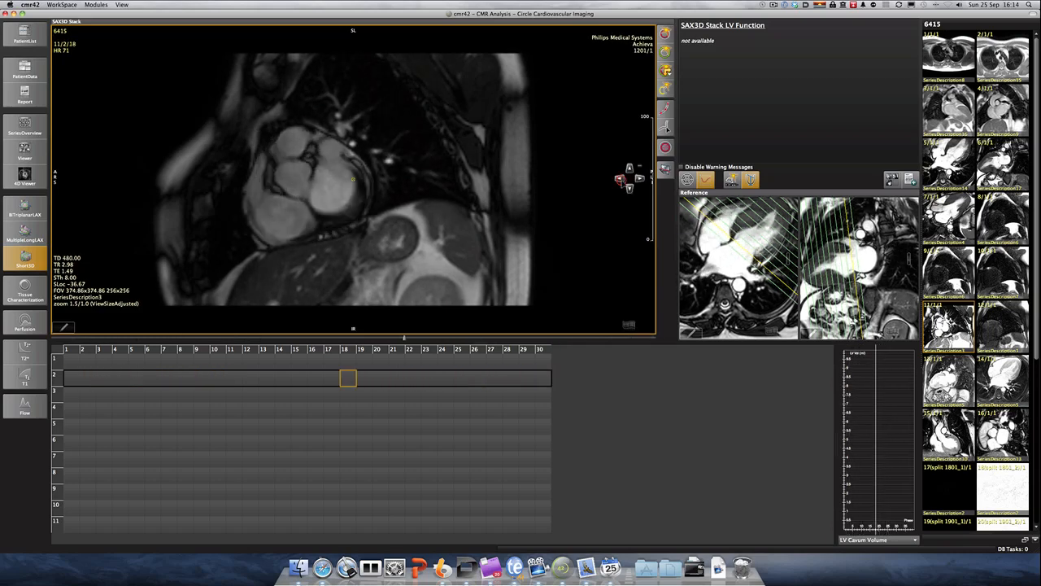
{"action": "left_click", "coordinate": [620, 179]}
{"action": "left_click", "coordinate": [621, 179]}
{"action": "left_click", "coordinate": [621, 179]}
{"action": "left_click", "coordinate": [621, 179]}
{"action": "left_click", "coordinate": [620, 179]}
{"action": "left_click", "coordinate": [621, 179]}
{"action": "left_click", "coordinate": [621, 179]}
{"action": "left_click", "coordinate": [621, 179]}
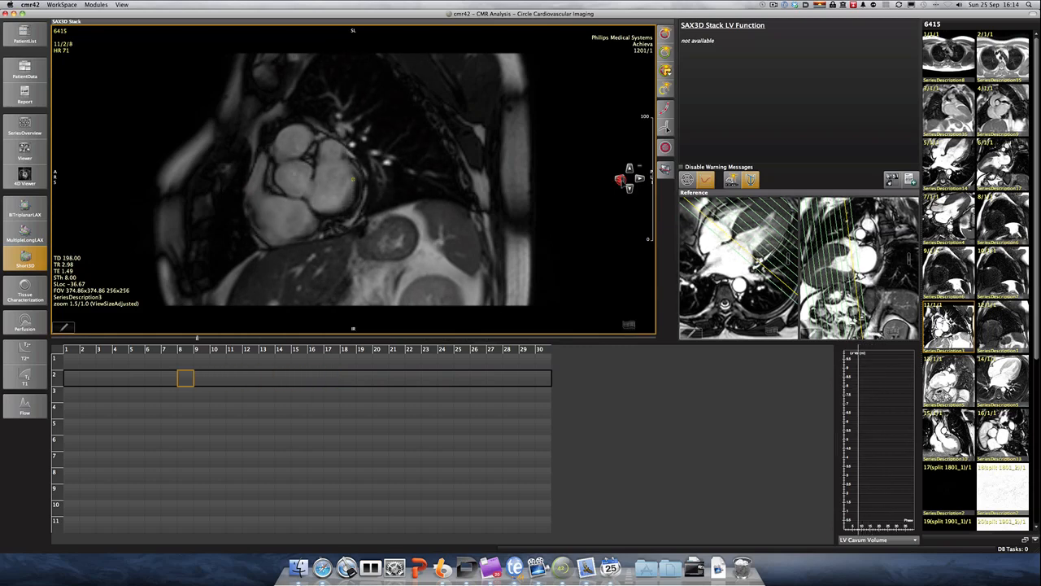
{"action": "left_click", "coordinate": [621, 179]}
{"action": "left_click", "coordinate": [621, 179]}
{"action": "left_click", "coordinate": [621, 179]}
{"action": "left_click", "coordinate": [621, 179]}
{"action": "left_click", "coordinate": [620, 179]}
{"action": "left_click", "coordinate": [621, 179]}
{"action": "left_click", "coordinate": [620, 179]}
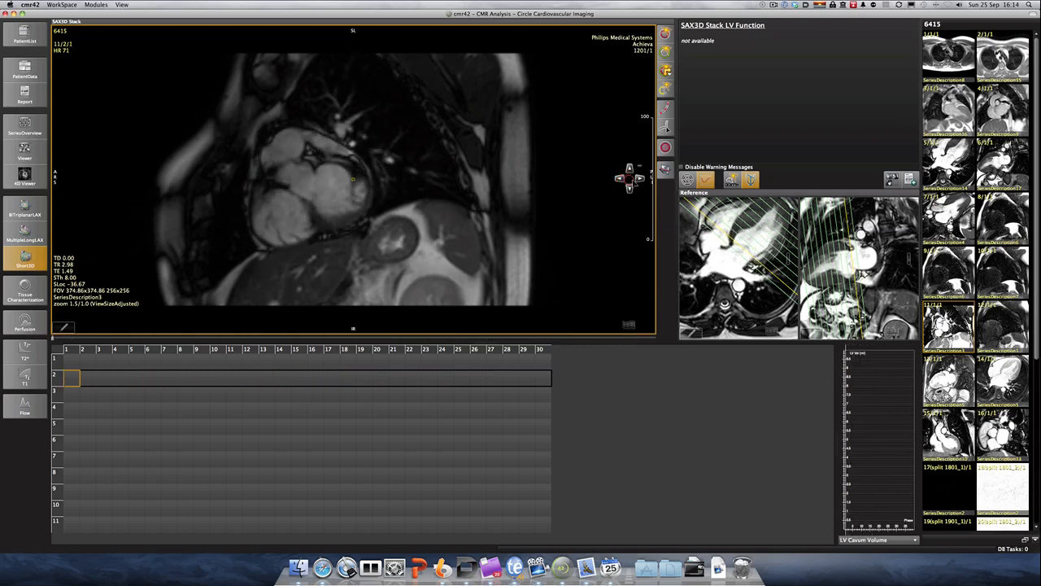
- Examine the valve region of slice 2 around end-diastole, between phases 27 and 5
{"action": "left_click", "coordinate": [640, 179]}
{"action": "left_click", "coordinate": [639, 179]}
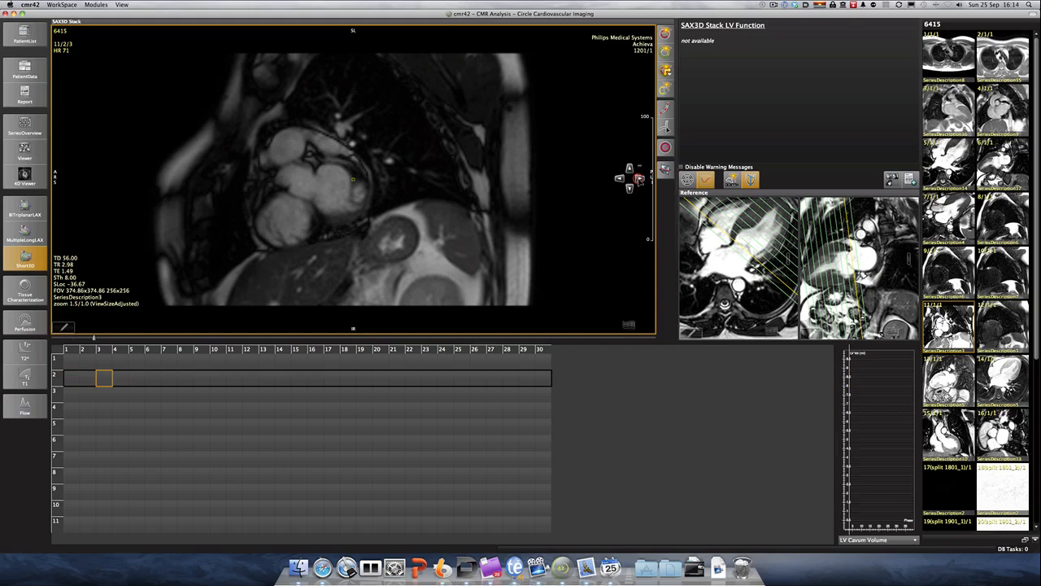
{"action": "left_click", "coordinate": [640, 179]}
{"action": "left_click", "coordinate": [640, 179]}
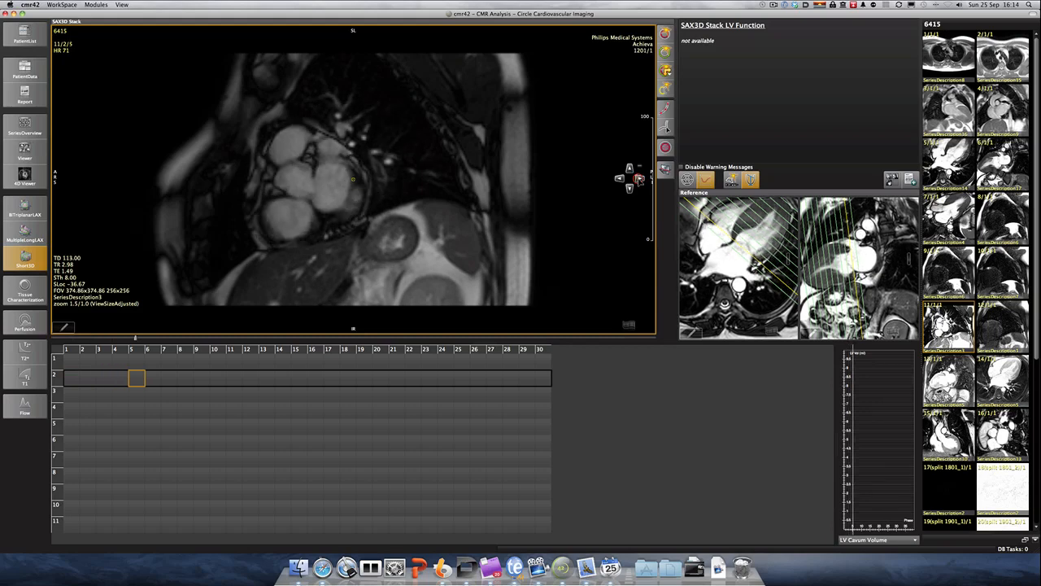
{"action": "left_click", "coordinate": [620, 179]}
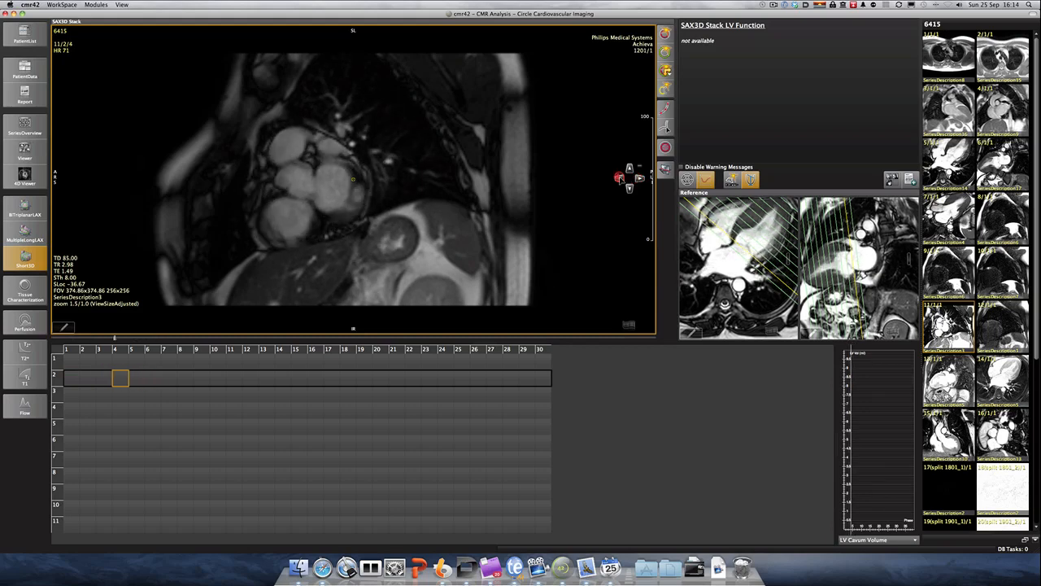
{"action": "left_click", "coordinate": [620, 179]}
{"action": "left_click", "coordinate": [620, 179]}
{"action": "left_click", "coordinate": [620, 179]}
{"action": "left_click", "coordinate": [620, 179]}
{"action": "left_click", "coordinate": [620, 179]}
{"action": "left_click", "coordinate": [620, 179]}
{"action": "left_click", "coordinate": [620, 179]}
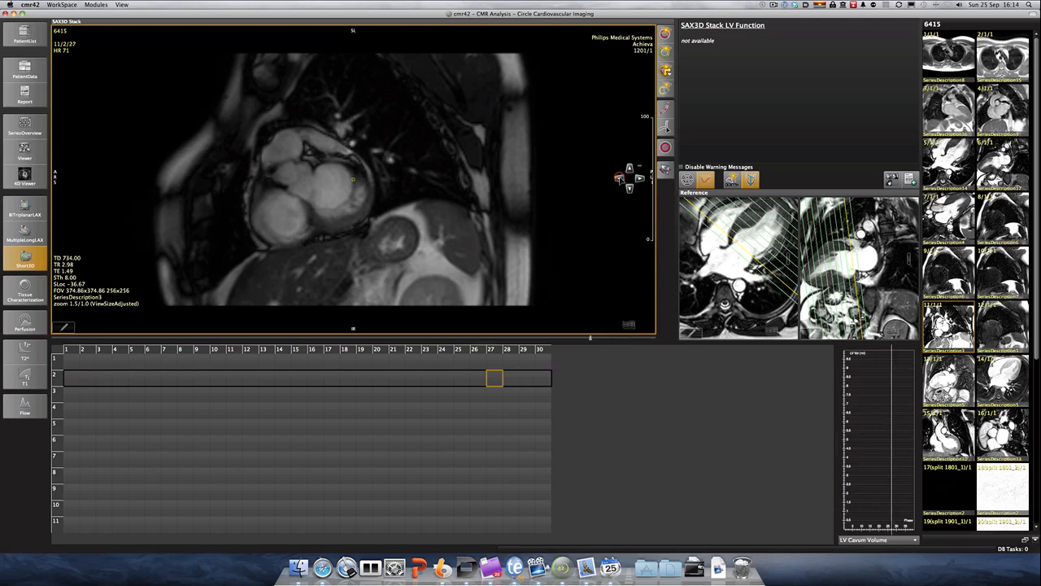
{"action": "left_click", "coordinate": [639, 179]}
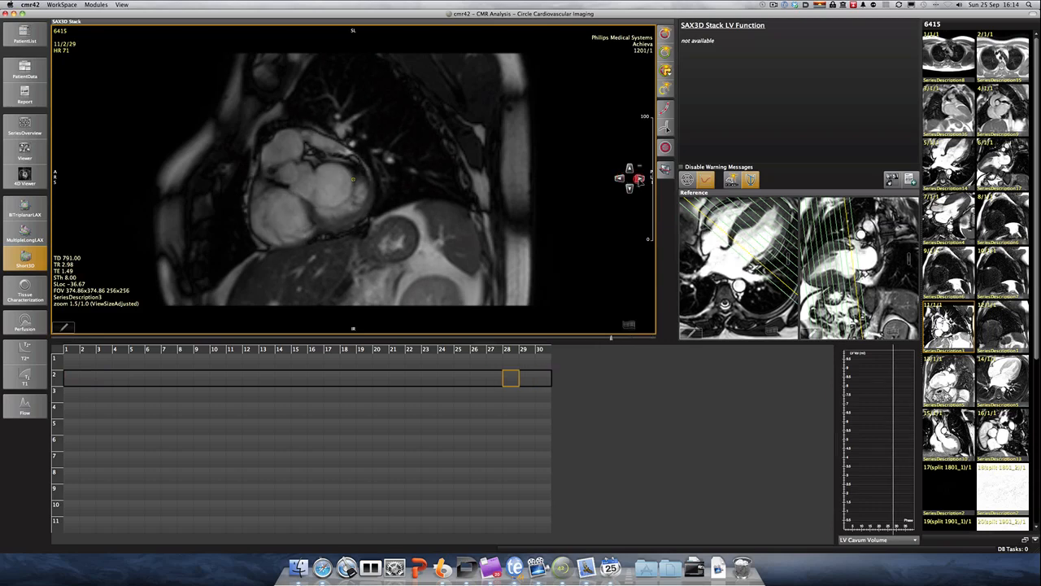
{"action": "left_click", "coordinate": [639, 179]}
{"action": "left_click", "coordinate": [640, 179]}
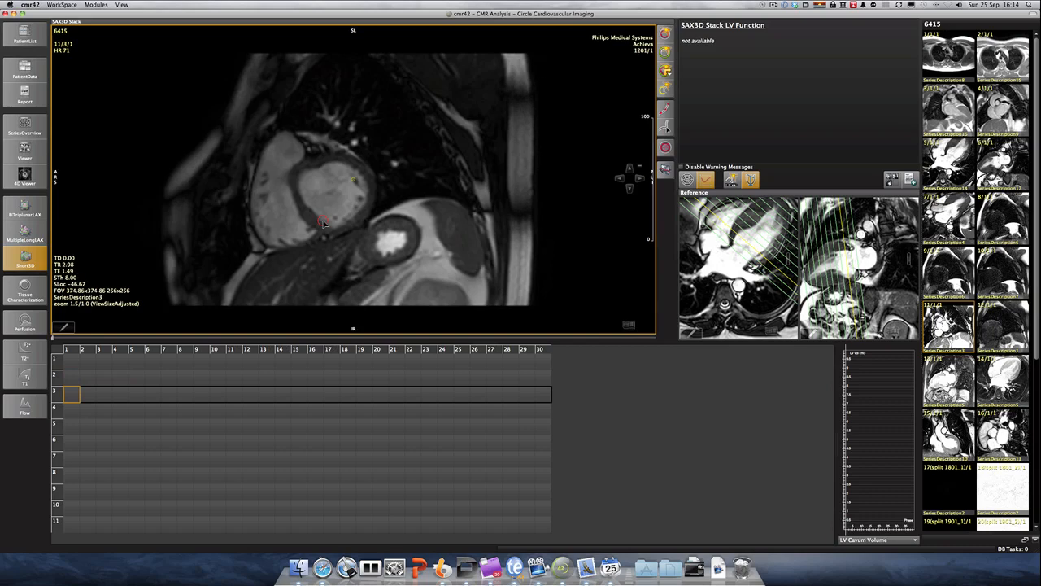
- Compare slices 1, 2 and 3 at phase 1 to judge the basal boundary of the ventricles
{"action": "key", "text": "Up"}
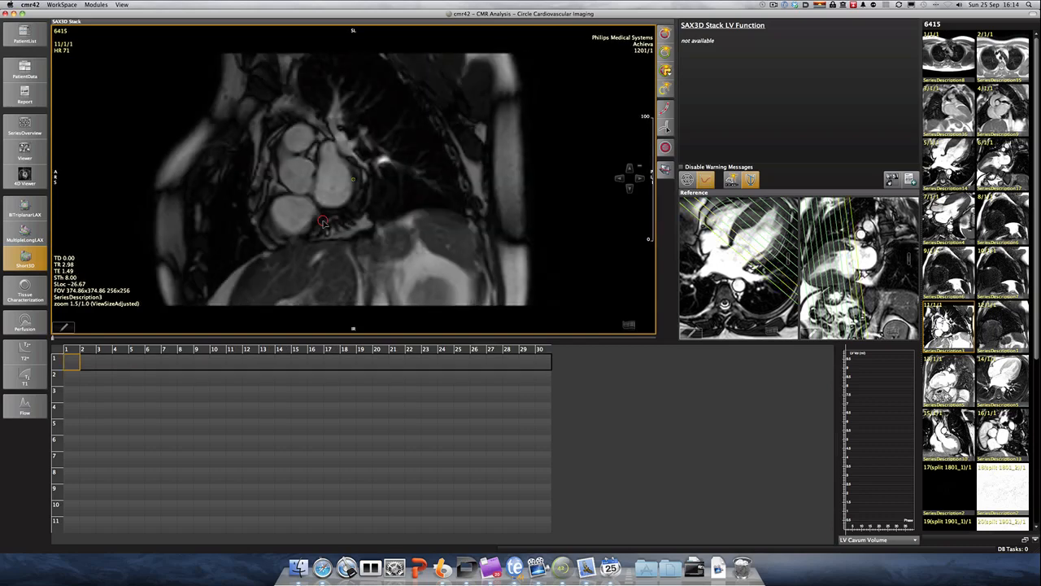
{"action": "key", "text": "Down"}
{"action": "key", "text": "Up"}
{"action": "key", "text": "Down"}
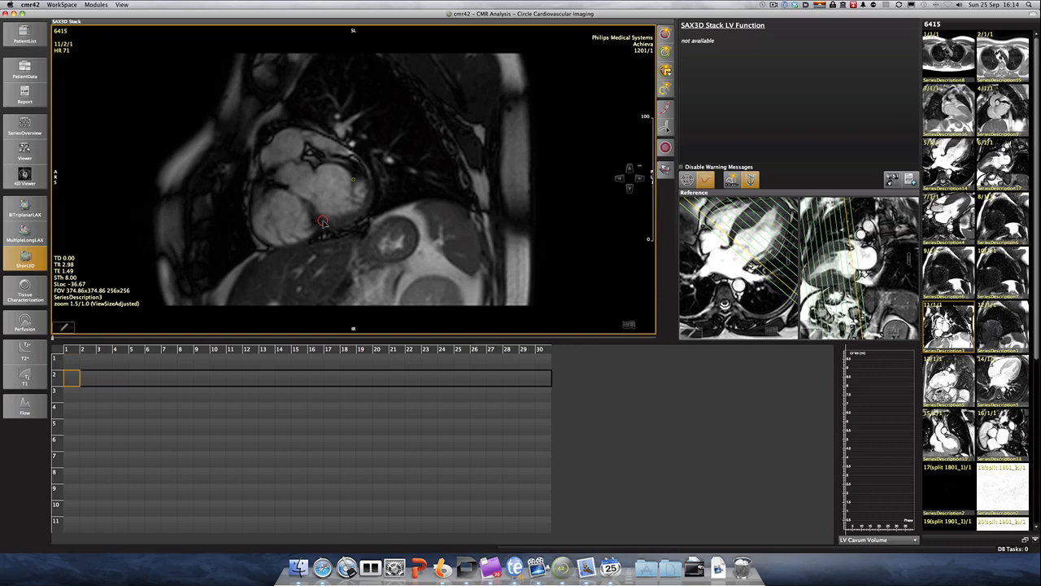
{"action": "key", "text": "Down"}
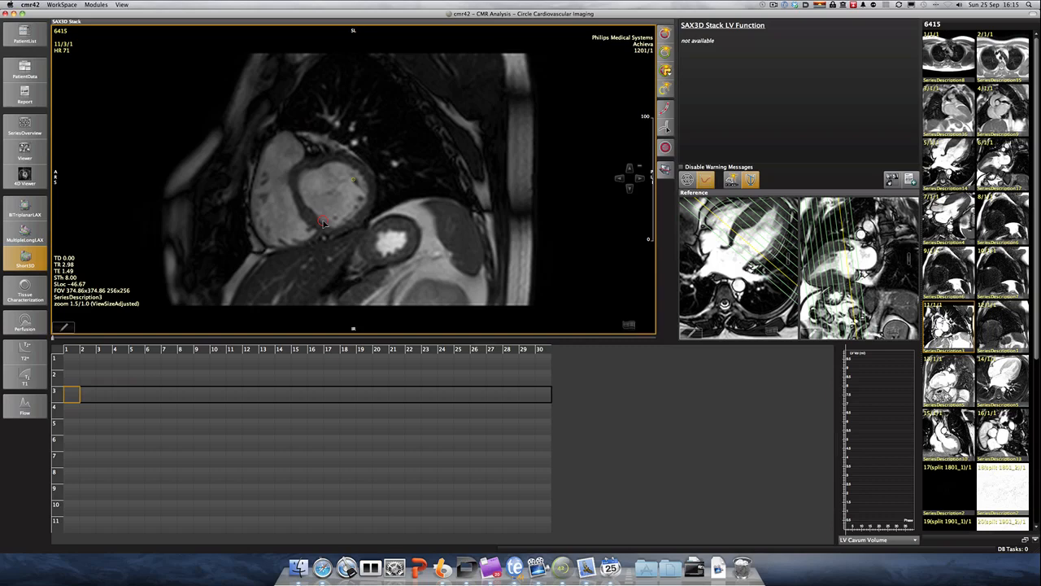
- Examine slice 3 from phase 1 through systole to phase 13
{"action": "key", "text": "Right"}
{"action": "key", "text": "Right"}
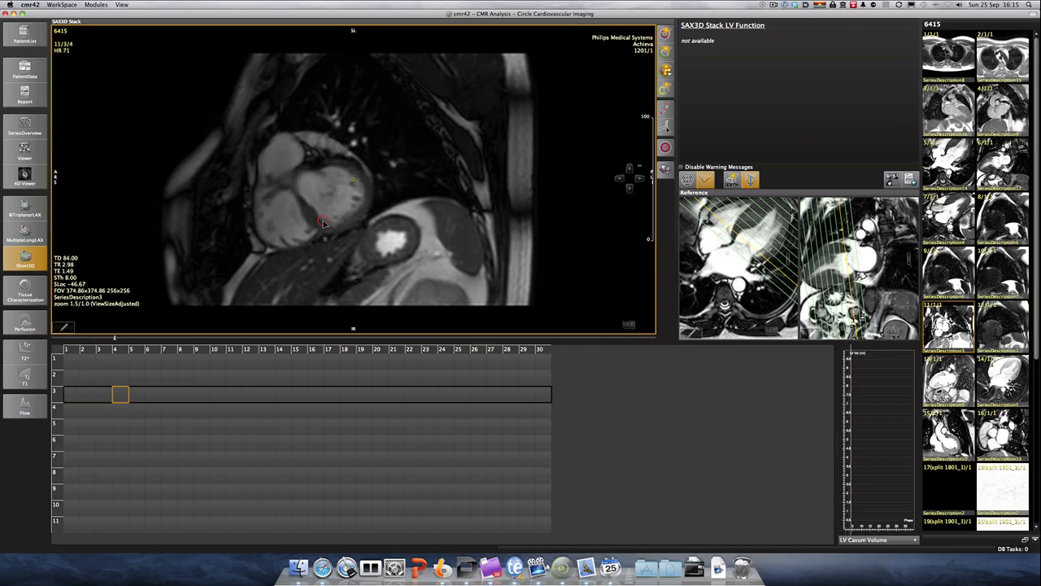
{"action": "key", "text": "Left"}
{"action": "key", "text": "Left"}
{"action": "key", "text": "Right"}
{"action": "key", "text": "Right"}
{"action": "key", "text": "Right"}
{"action": "key", "text": "Right"}
{"action": "key", "text": "Right"}
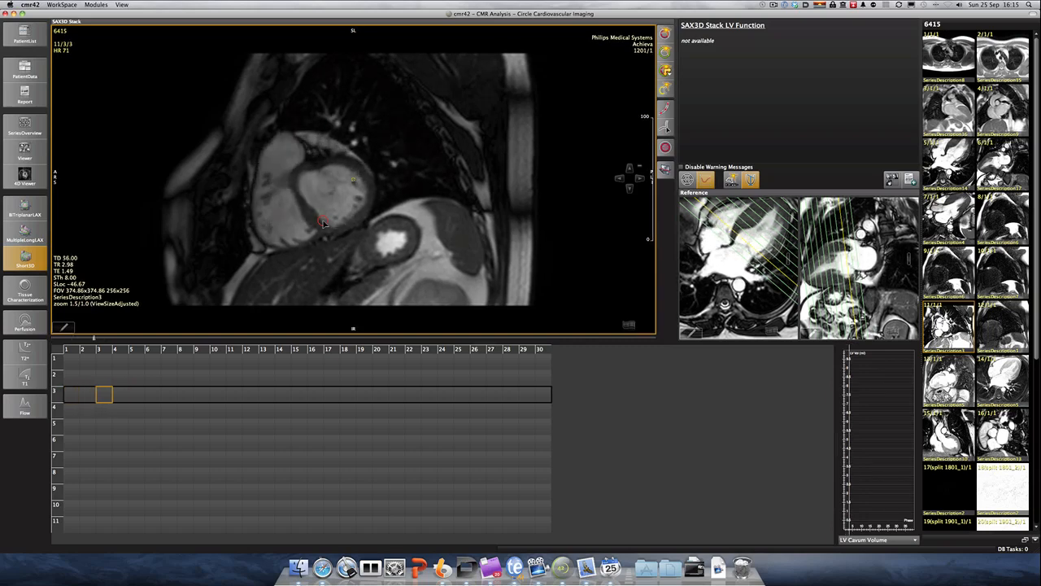
{"action": "key", "text": "Right"}
{"action": "key", "text": "Right"}
{"action": "key", "text": "Right"}
{"action": "key", "text": "Right"}
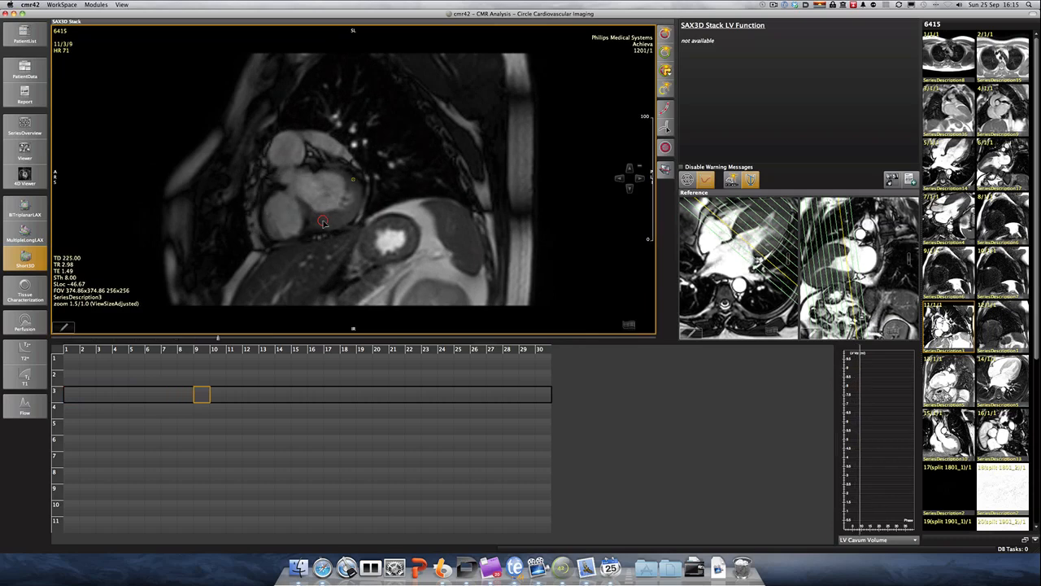
{"action": "key", "text": "Right"}
{"action": "key", "text": "Right"}
{"action": "key", "text": "Right"}
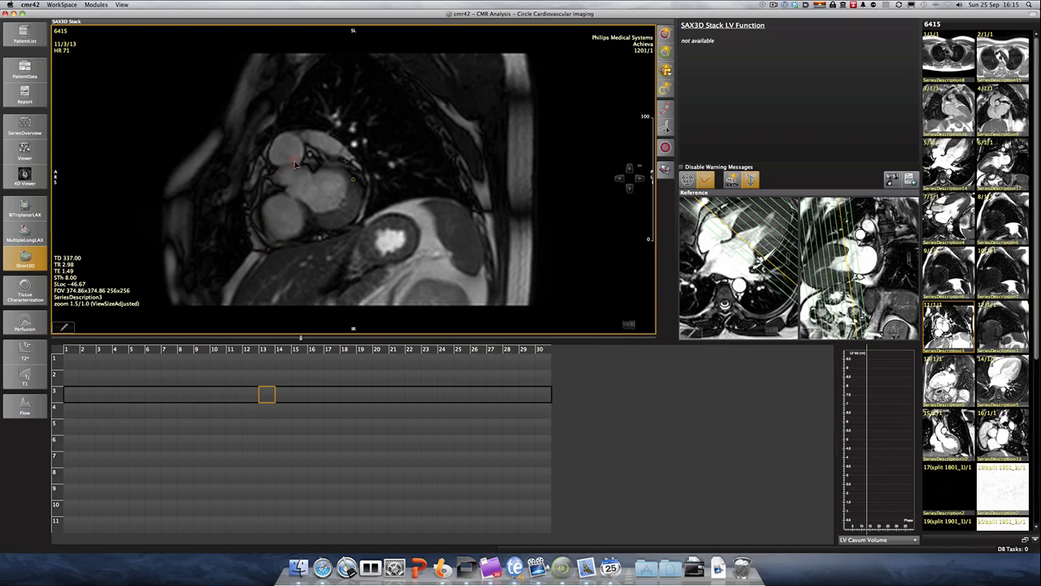
- Step slice 3 back from phase 13 to phase 1 and compare it with slice 2 at that phase
{"action": "key", "text": "Left"}
{"action": "key", "text": "Left"}
{"action": "key", "text": "Left"}
{"action": "key", "text": "Left"}
{"action": "key", "text": "Left"}
{"action": "key", "text": "Left"}
{"action": "key", "text": "Left"}
{"action": "key", "text": "Left"}
{"action": "key", "text": "Left"}
{"action": "key", "text": "Left"}
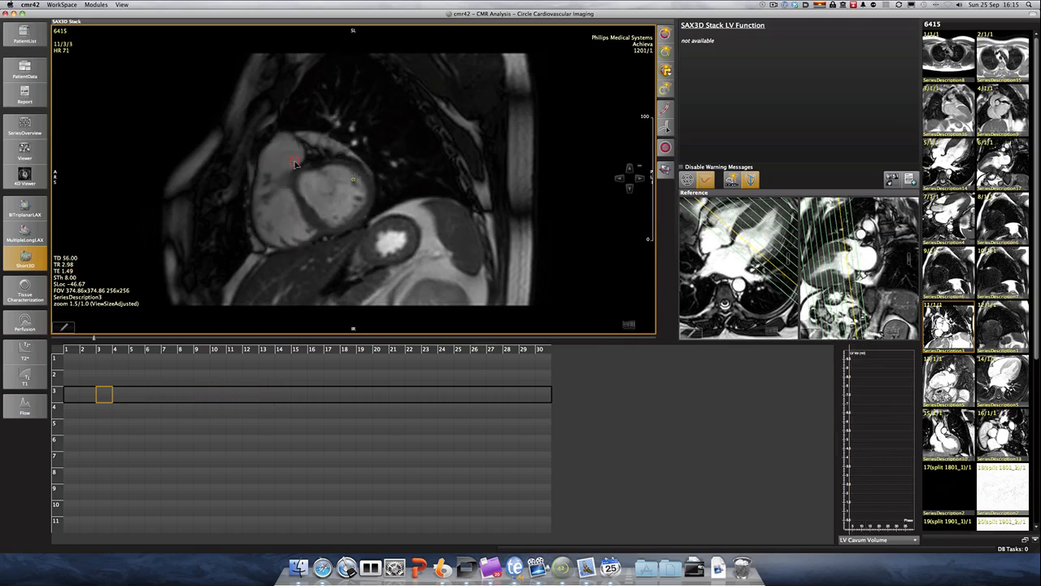
{"action": "key", "text": "Left"}
{"action": "key", "text": "Left"}
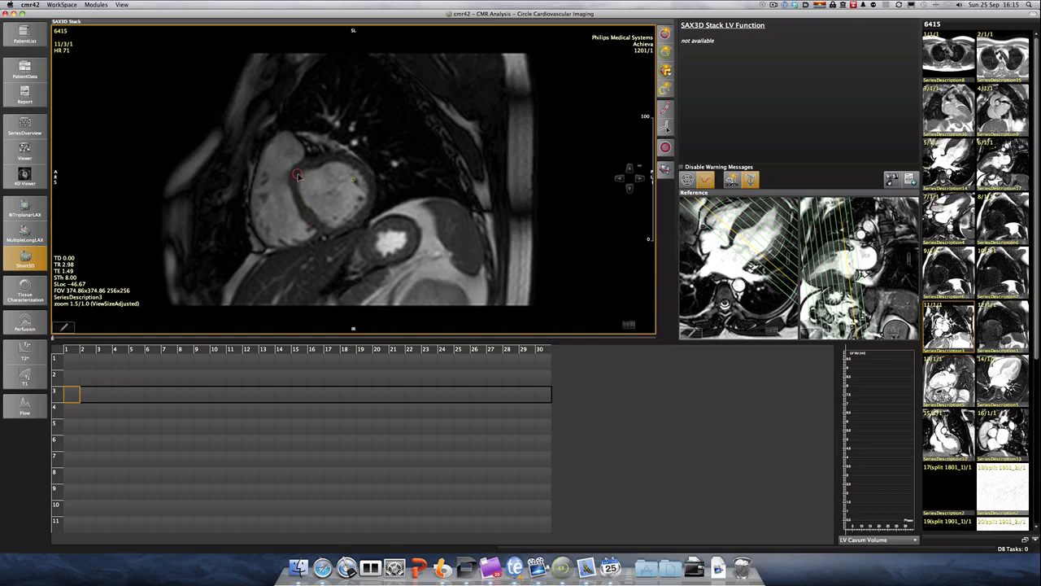
{"action": "key", "text": "Up"}
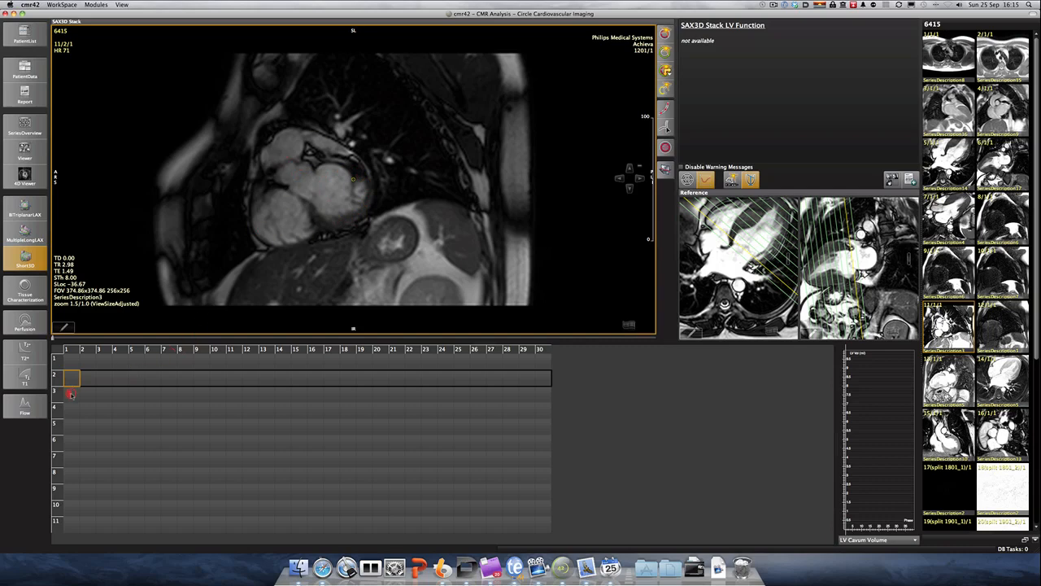
{"action": "left_click", "coordinate": [71, 394]}
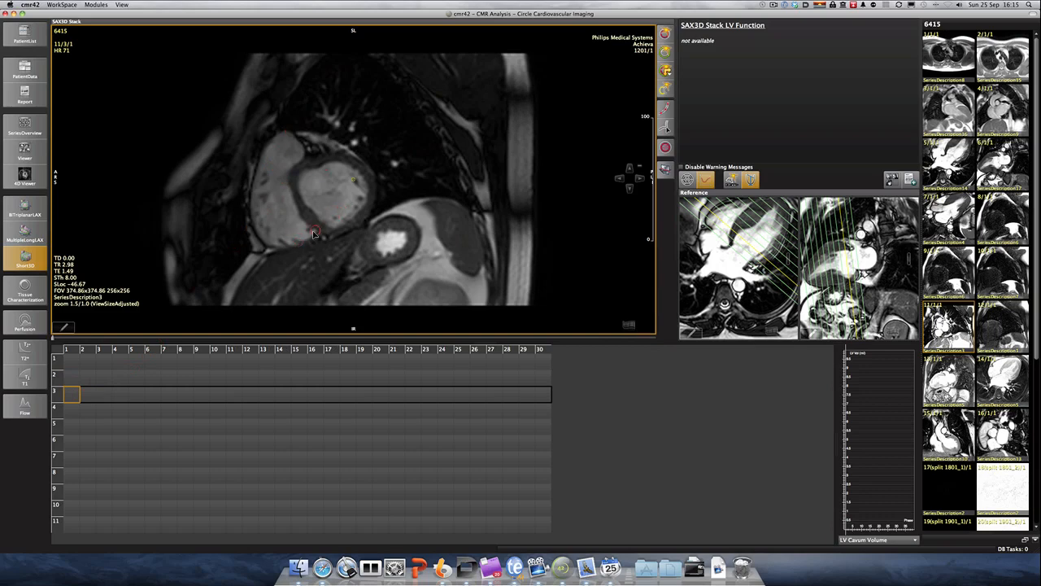
- Examine slice 5 from phase 1 to phase 11 to find end-systole, and display it at phase 10
{"action": "key", "text": "Down"}
{"action": "key", "text": "Down"}
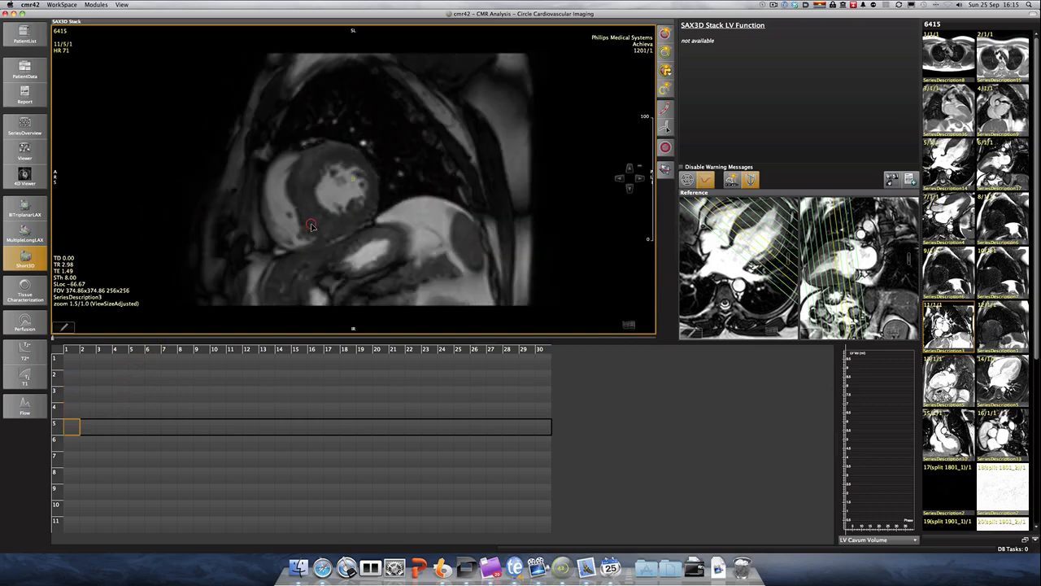
{"action": "key", "text": "Right"}
{"action": "key", "text": "Right"}
{"action": "key", "text": "Right"}
{"action": "key", "text": "Right"}
{"action": "key", "text": "Right"}
{"action": "key", "text": "Right"}
{"action": "key", "text": "Right"}
{"action": "key", "text": "Right"}
{"action": "key", "text": "Right"}
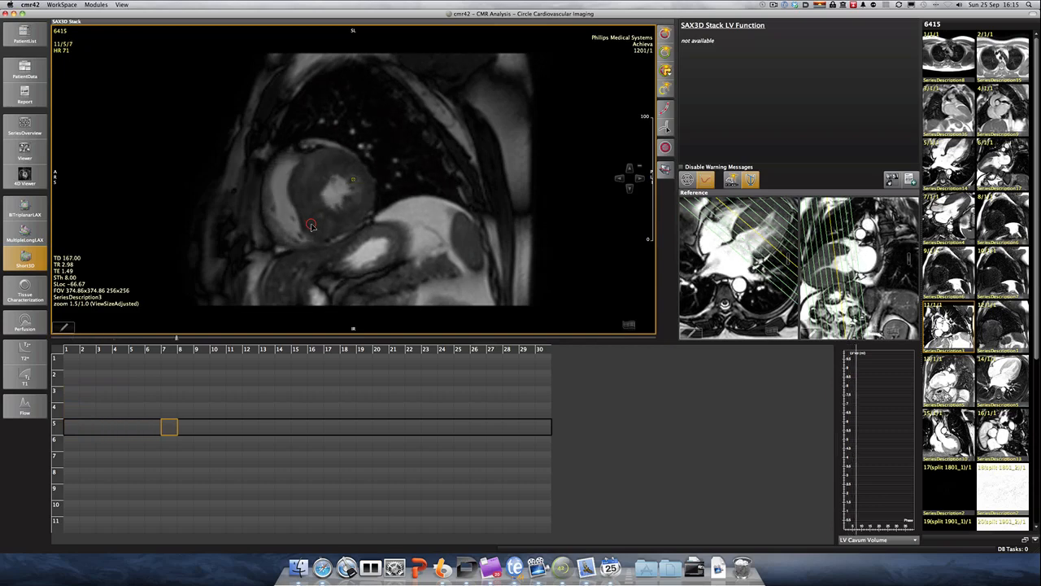
{"action": "key", "text": "Right"}
{"action": "key", "text": "Right"}
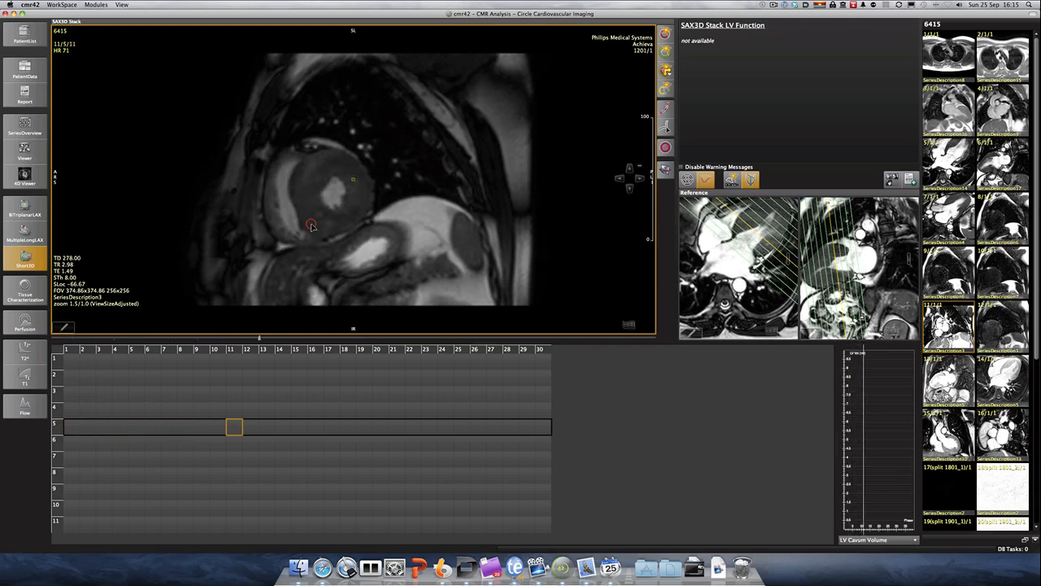
{"action": "key", "text": "Left"}
{"action": "key", "text": "Down"}
{"action": "key", "text": "Up"}
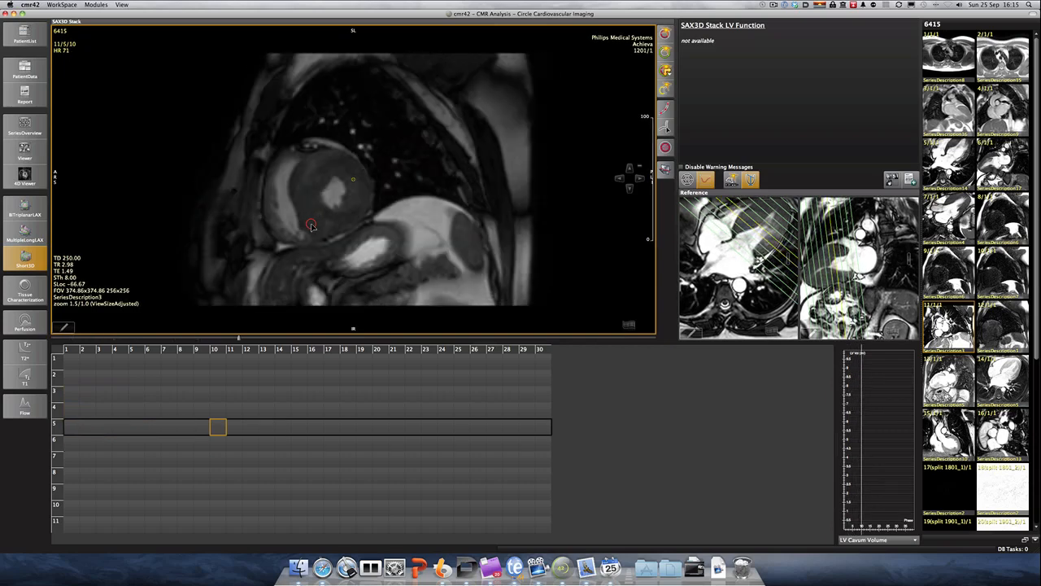
- Compare phases 8 to 11 on slice 5 to judge end-systole, and display phase 11
{"action": "key", "text": "Up"}
{"action": "key", "text": "Left"}
{"action": "key", "text": "Down"}
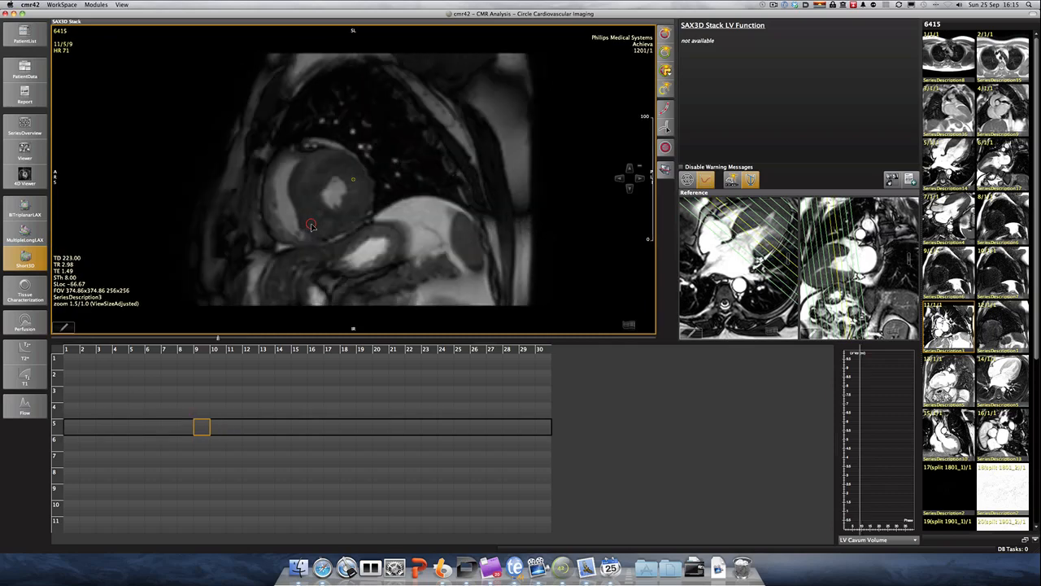
{"action": "key", "text": "Right"}
{"action": "key", "text": "Right"}
{"action": "key", "text": "Left"}
{"action": "key", "text": "Left"}
{"action": "key", "text": "Left"}
{"action": "key", "text": "Left"}
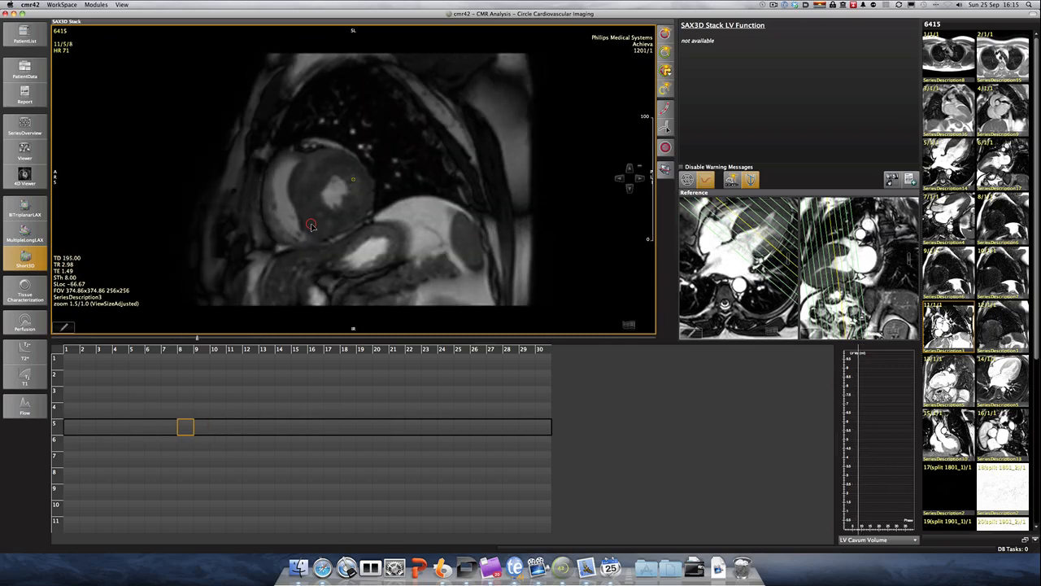
{"action": "key", "text": "Right"}
{"action": "key", "text": "Right"}
{"action": "key", "text": "Right"}
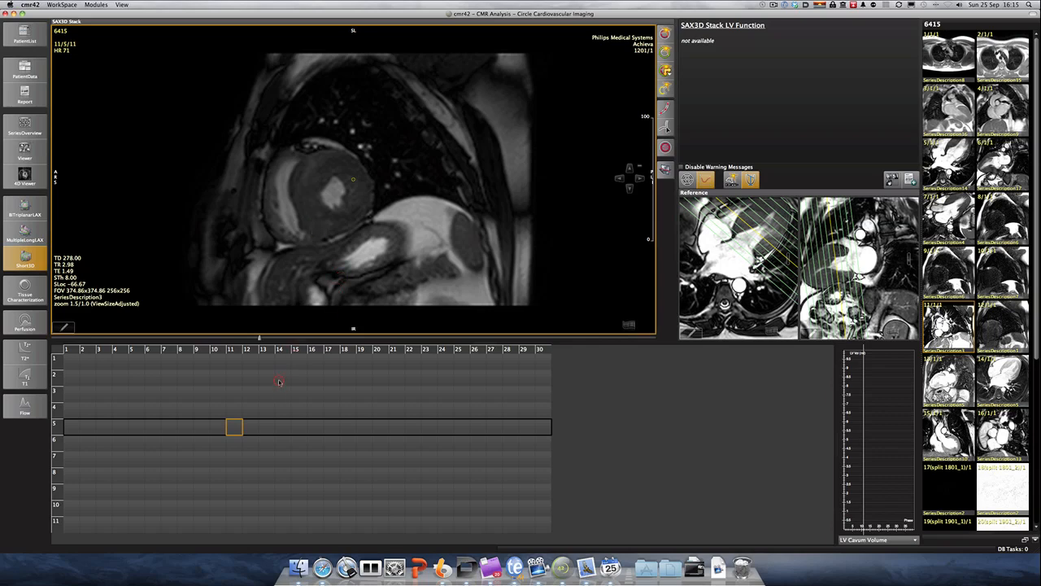
- Examine the stack at phase 11 from slice 3 down to slice 9 and back up to slice 2
{"action": "key", "text": "Up"}
{"action": "key", "text": "Up"}
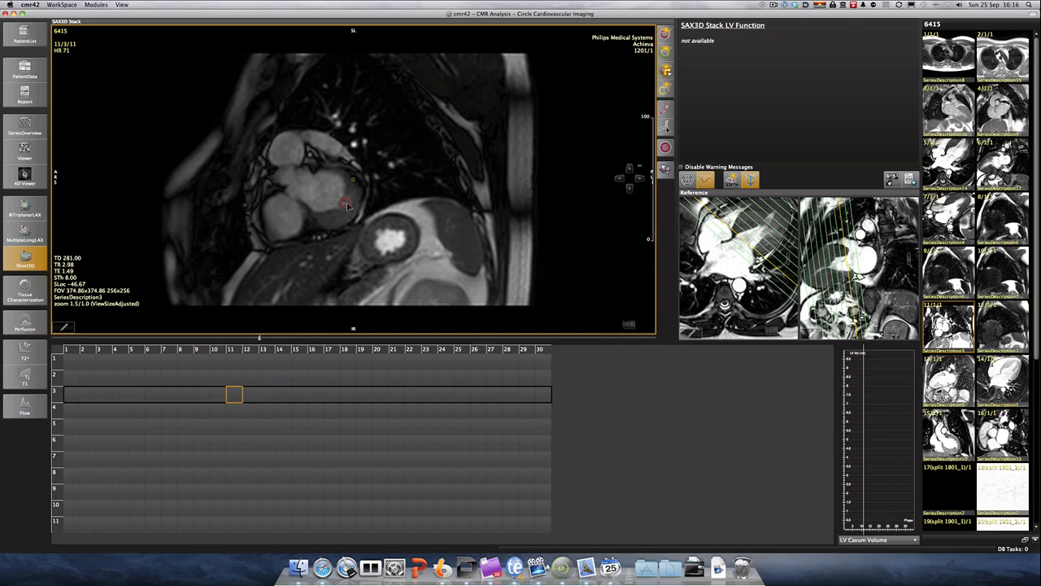
{"action": "scroll", "coordinate": [348, 206], "scroll_direction": "down", "scroll_amount": 1}
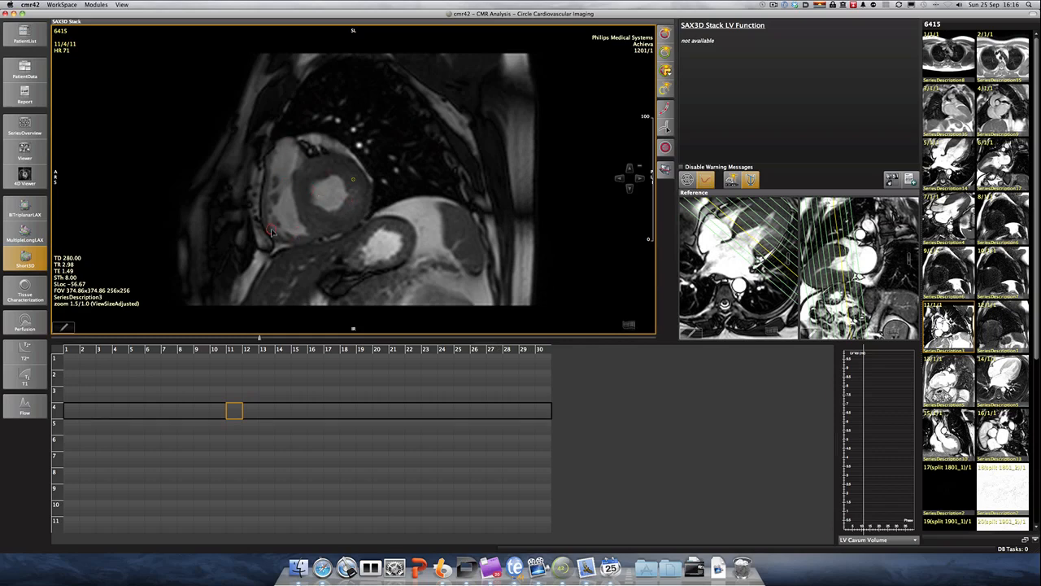
{"action": "scroll", "coordinate": [267, 232], "scroll_direction": "down", "scroll_amount": 4}
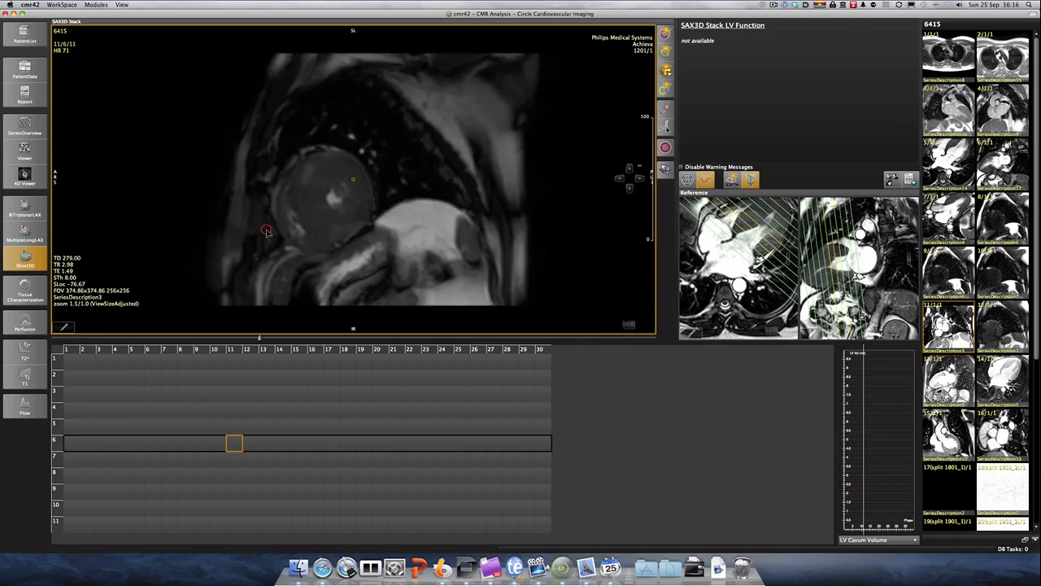
{"action": "scroll", "coordinate": [267, 232], "scroll_direction": "down", "scroll_amount": 2}
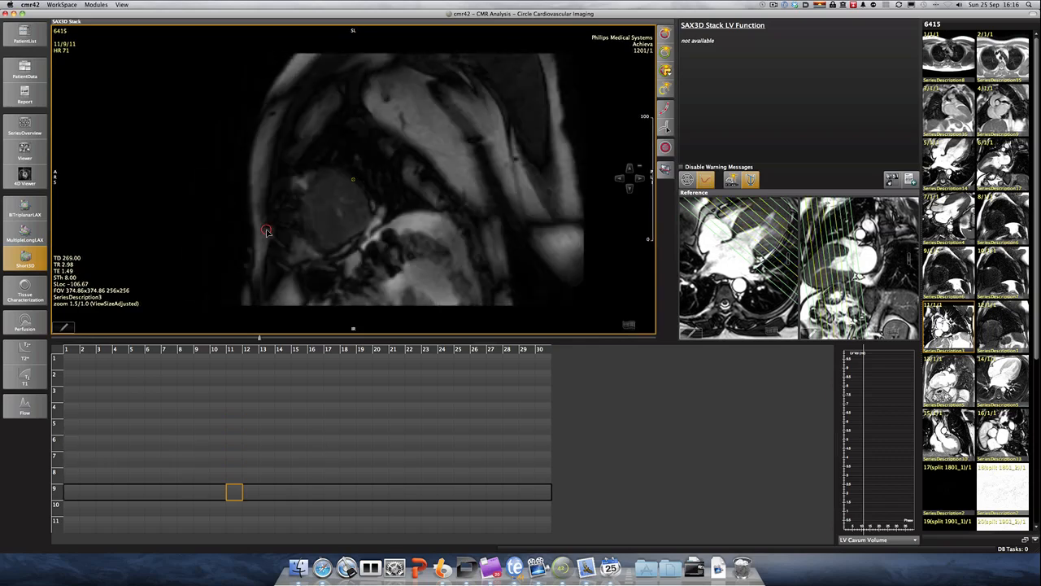
{"action": "scroll", "coordinate": [267, 232], "scroll_direction": "up", "scroll_amount": 4}
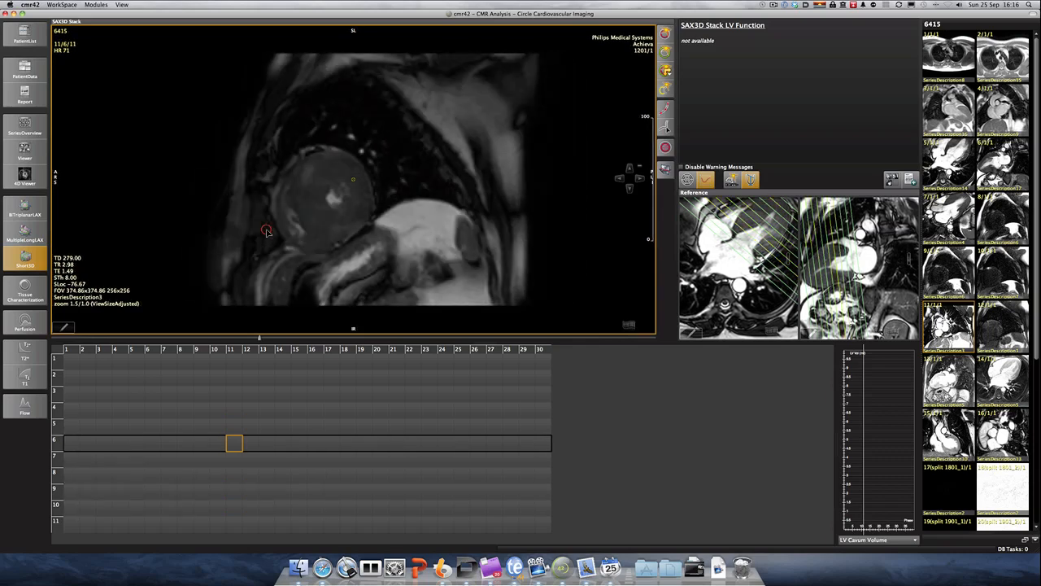
{"action": "scroll", "coordinate": [267, 232], "scroll_direction": "up", "scroll_amount": 4}
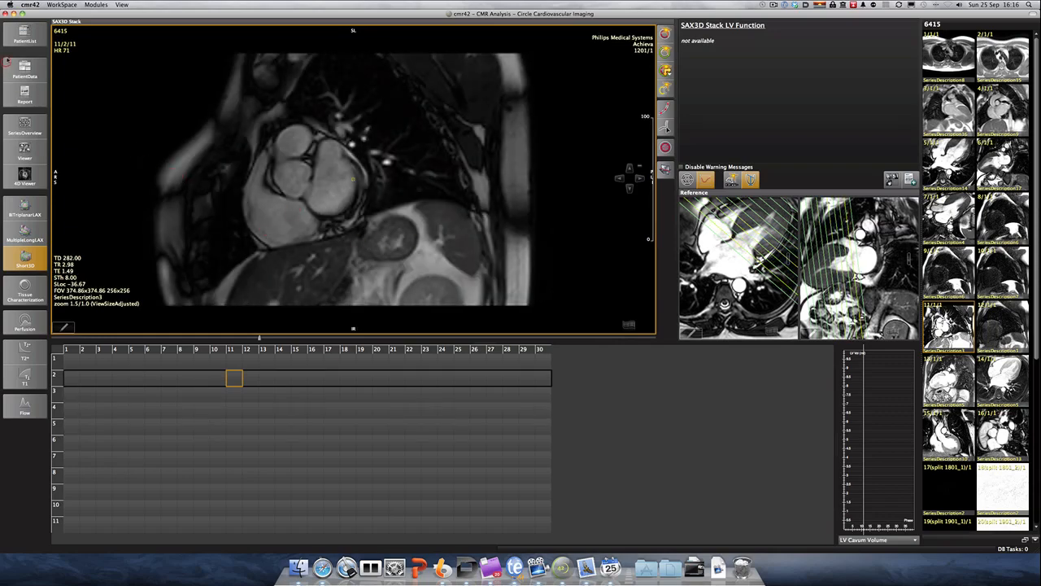
- Select another study further down the patient list and browse its series previews
{"action": "left_click", "coordinate": [19, 37]}
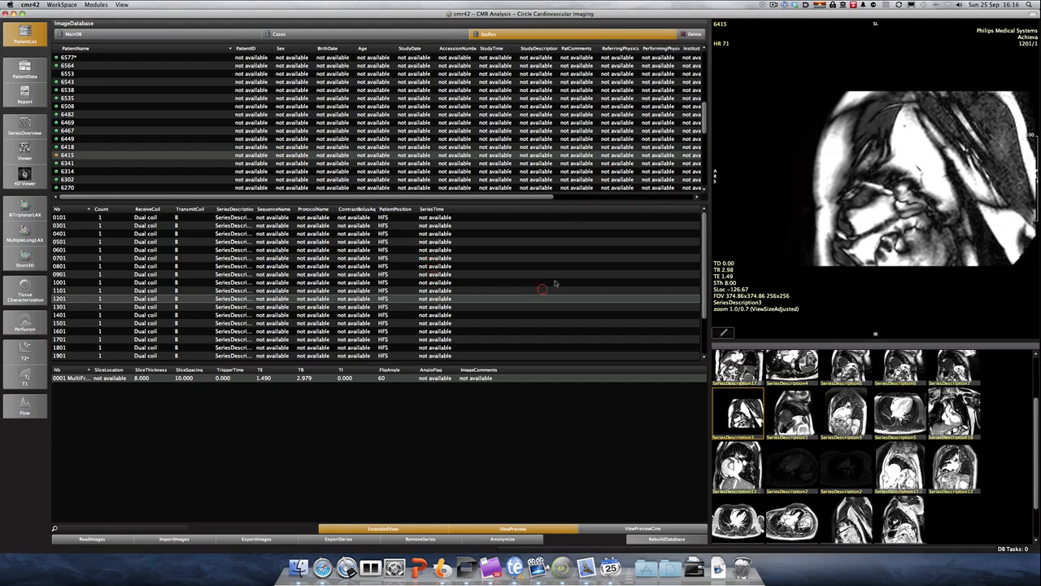
{"action": "scroll", "coordinate": [456, 163], "scroll_direction": "down", "scroll_amount": 3}
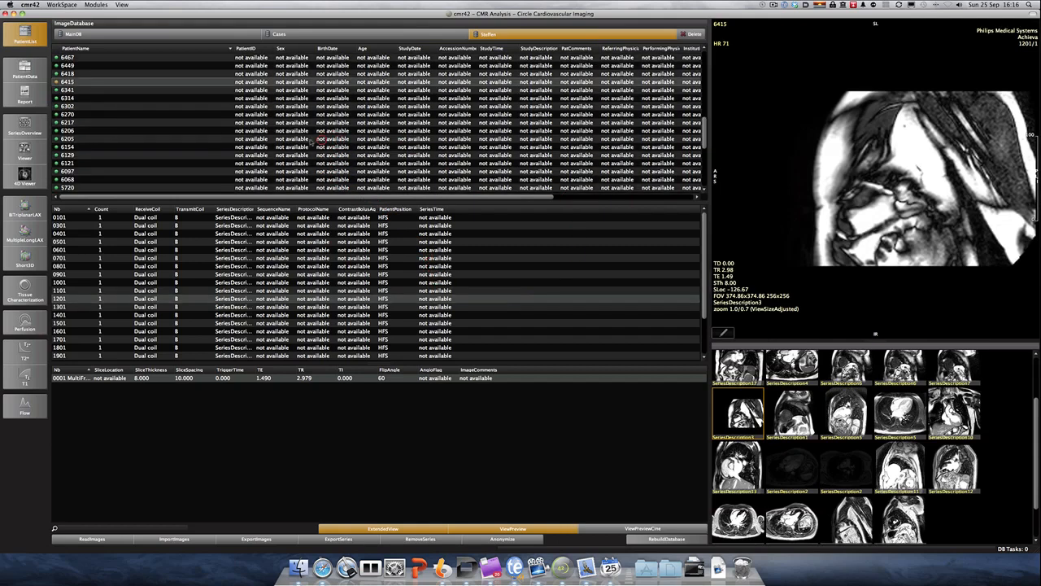
{"action": "left_click", "coordinate": [301, 139]}
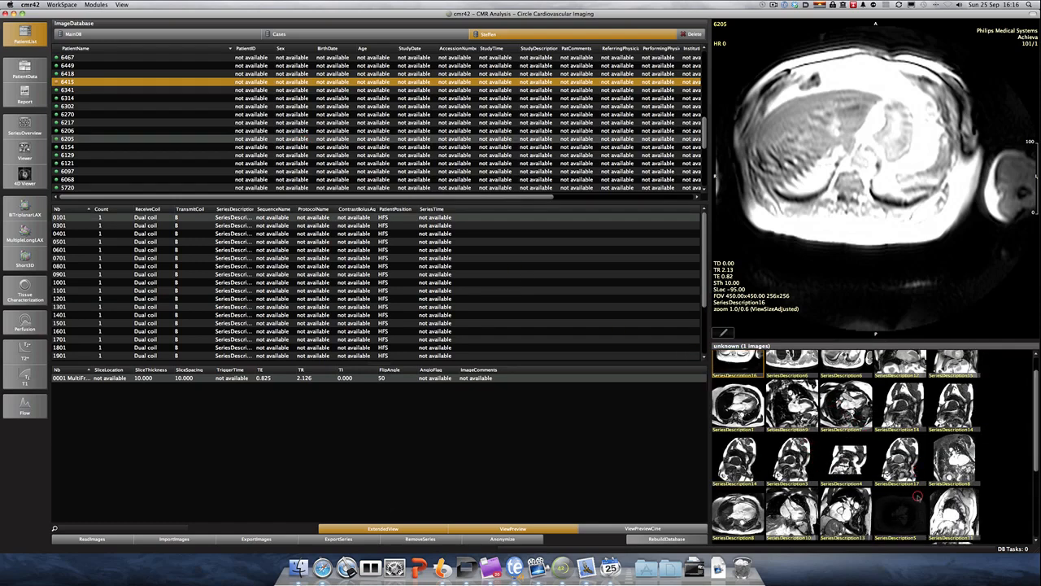
{"action": "scroll", "coordinate": [917, 497], "scroll_direction": "down", "scroll_amount": 2}
{"action": "scroll", "coordinate": [917, 496], "scroll_direction": "down", "scroll_amount": 1}
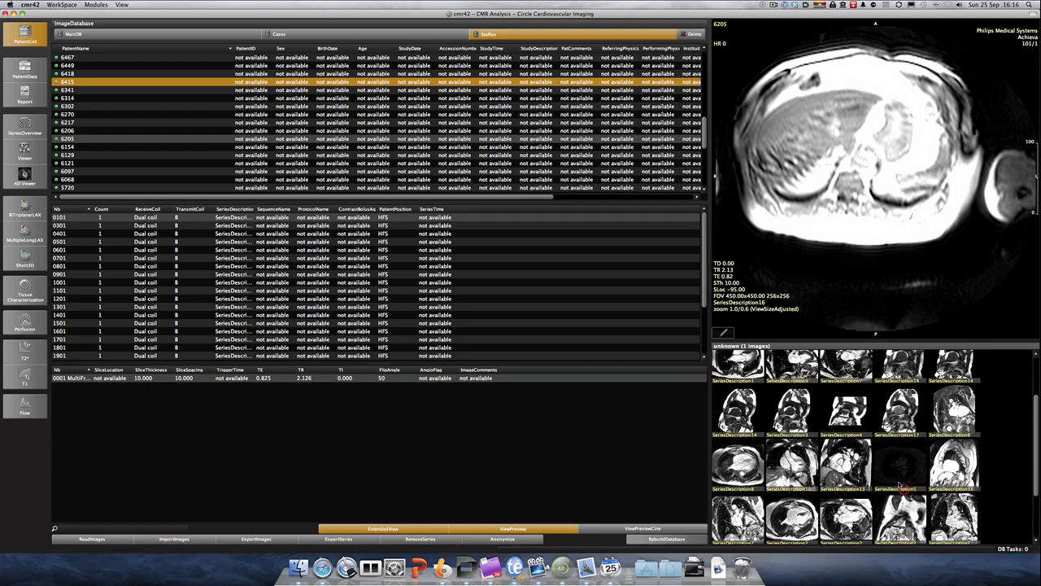
{"action": "scroll", "coordinate": [848, 431], "scroll_direction": "up", "scroll_amount": 3}
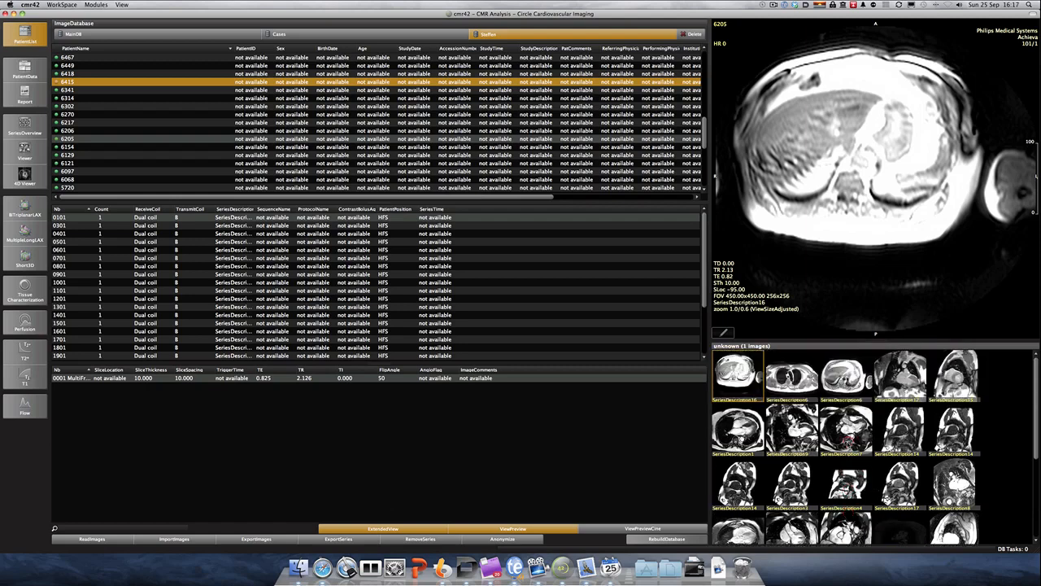
{"action": "scroll", "coordinate": [846, 444], "scroll_direction": "down", "scroll_amount": 1}
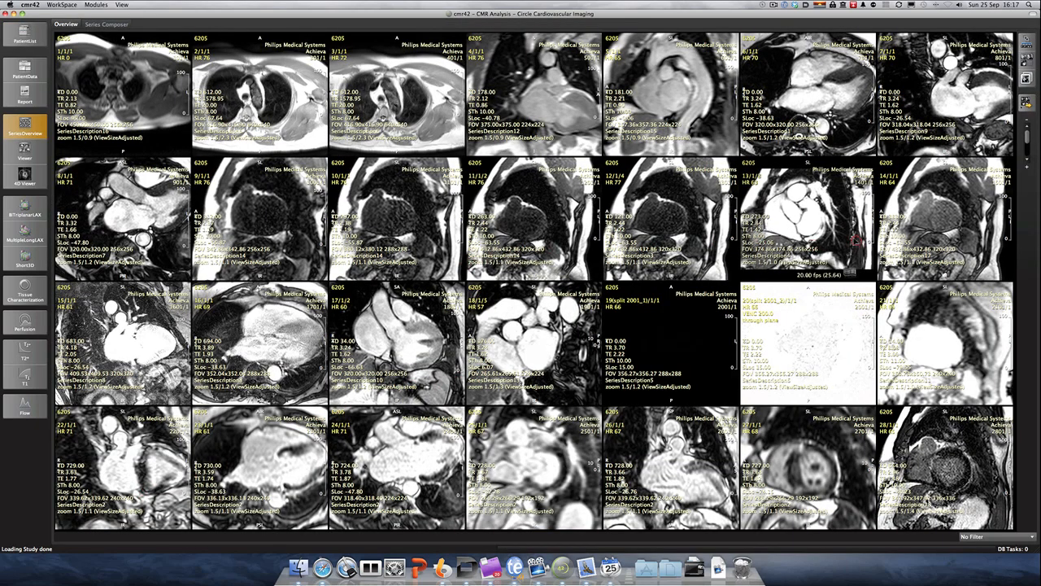
- Preview the short-axis cine series 1401 through its first four slices and open it in the Short3D analysis
{"action": "left_click", "coordinate": [864, 210]}
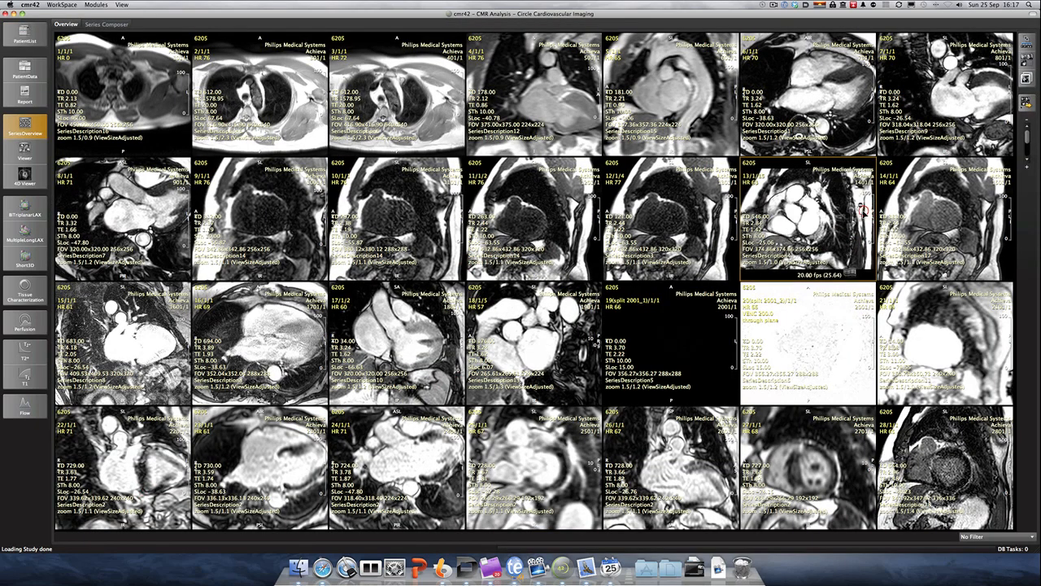
{"action": "left_click", "coordinate": [851, 229]}
{"action": "left_click", "coordinate": [851, 230]}
{"action": "left_click", "coordinate": [851, 230]}
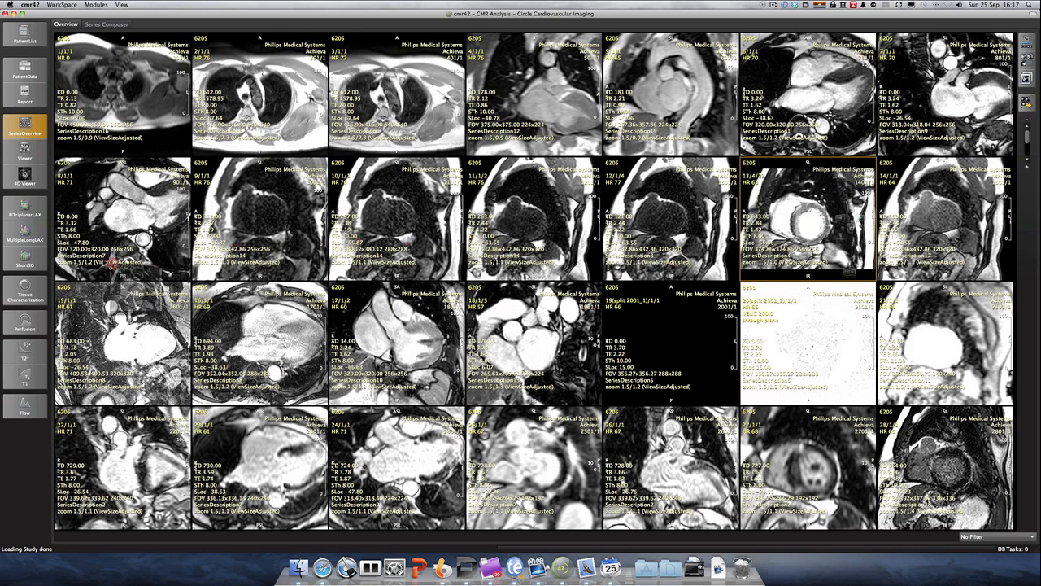
{"action": "left_click", "coordinate": [23, 258]}
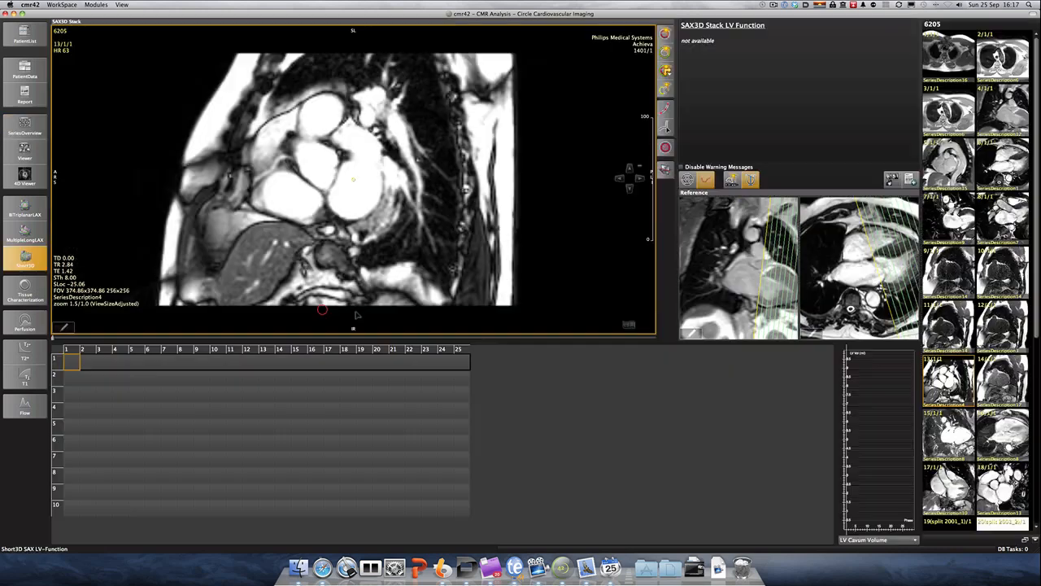
- Apply MinMax auto-windowing to the image and outline the right ventricular cavity on slice 1 at phase 1
{"action": "right_click", "coordinate": [423, 178]}
{"action": "mouse_move", "coordinate": [449, 314]}
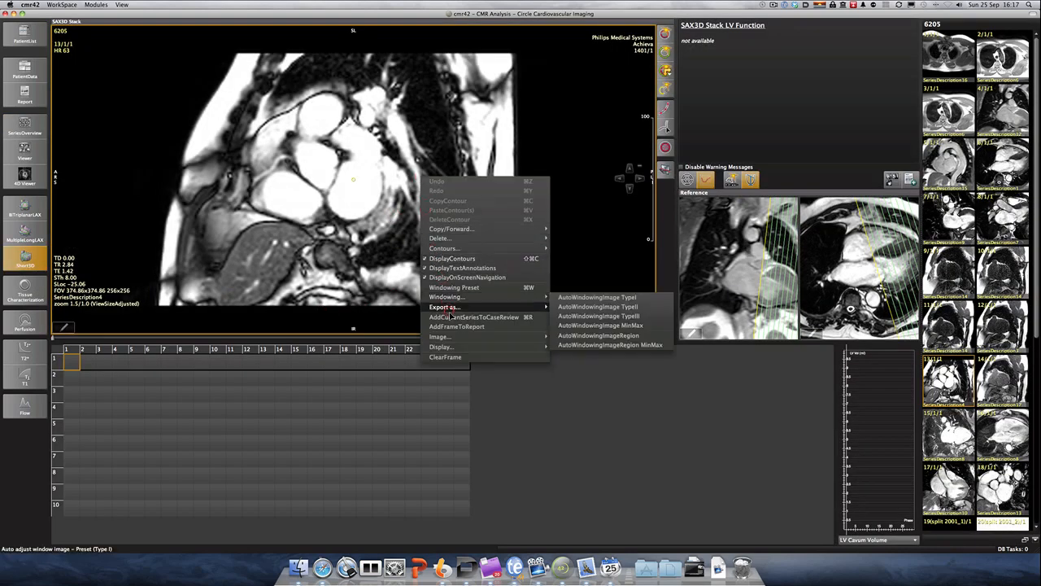
{"action": "left_click", "coordinate": [599, 325]}
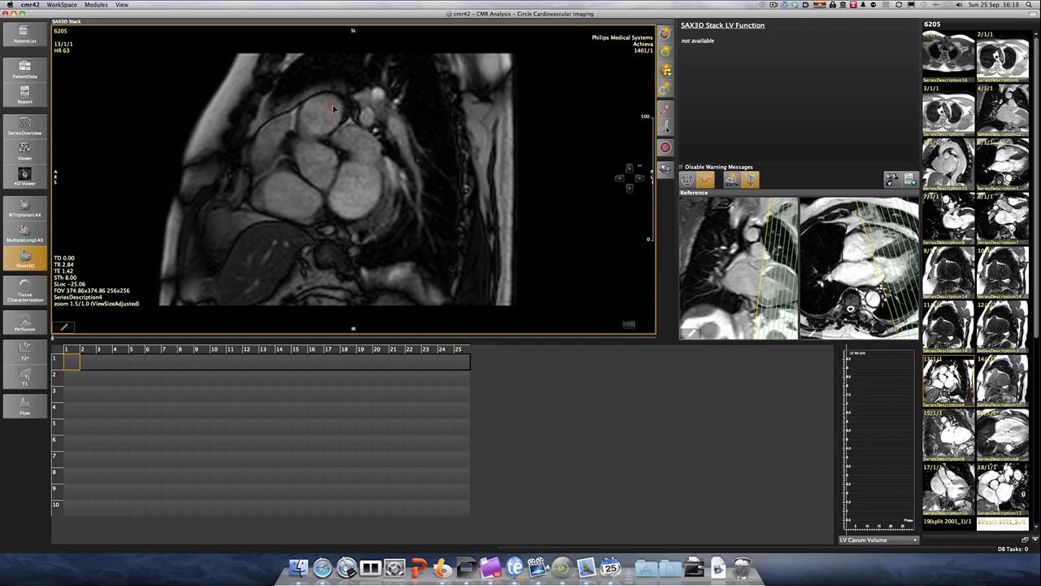
{"action": "left_click_drag", "start_coordinate": [310, 123], "coordinate": [323, 131]}
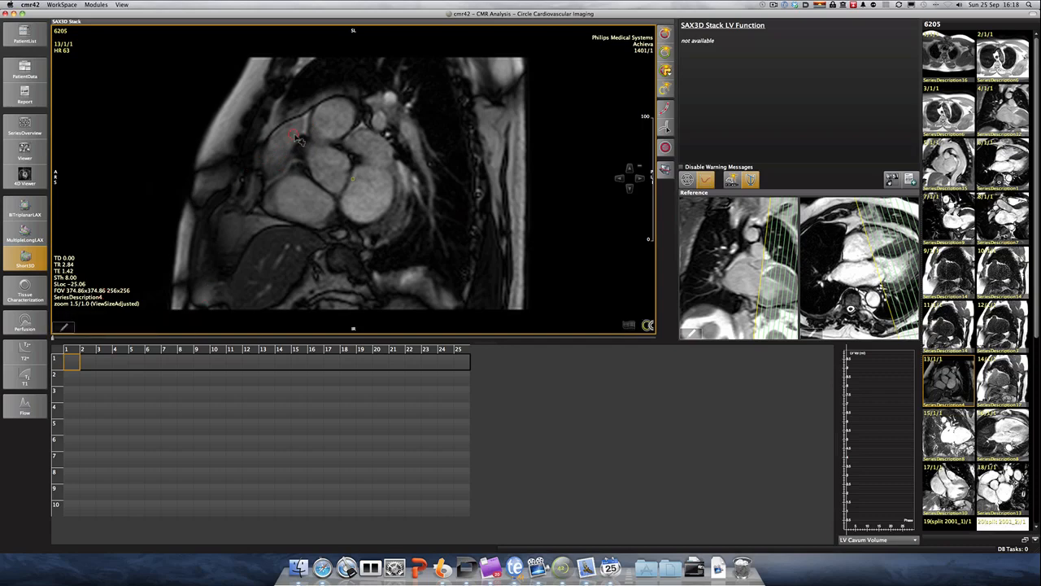
{"action": "mouse_move", "coordinate": [303, 116]}
{"action": "left_mouse_down"}
{"action": "mouse_move", "coordinate": [271, 136]}
{"action": "mouse_move", "coordinate": [273, 174]}
{"action": "mouse_move", "coordinate": [303, 122]}
{"action": "left_mouse_up"}
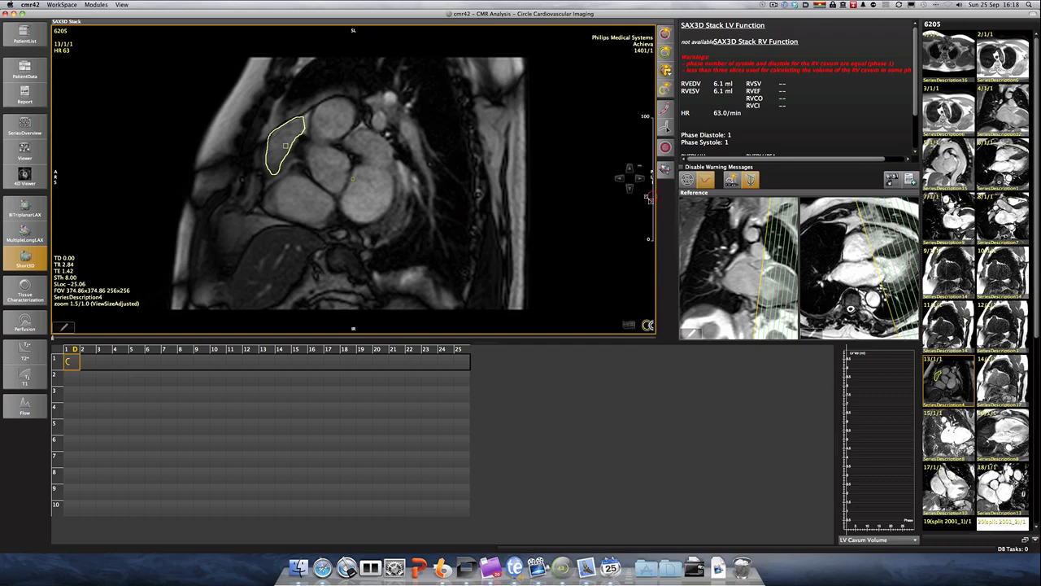
- Examine slice 1 from phase 1 to phase 13 and back to phase 1 to check the contoured basal structure
{"action": "left_click", "coordinate": [642, 178]}
{"action": "left_click", "coordinate": [642, 178]}
{"action": "left_click", "coordinate": [642, 178]}
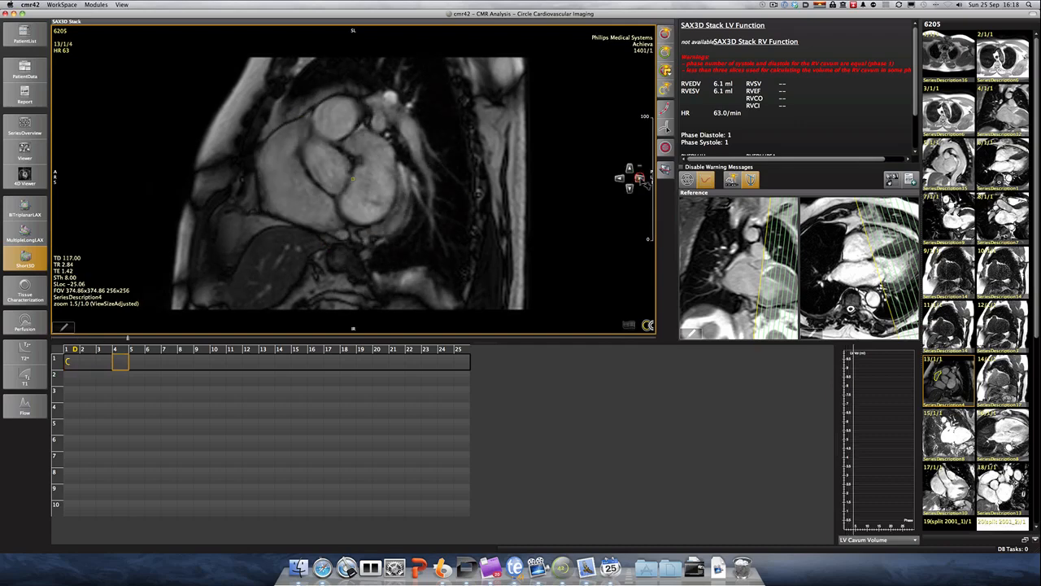
{"action": "left_click", "coordinate": [642, 178]}
{"action": "left_click", "coordinate": [642, 178]}
{"action": "left_click", "coordinate": [642, 178]}
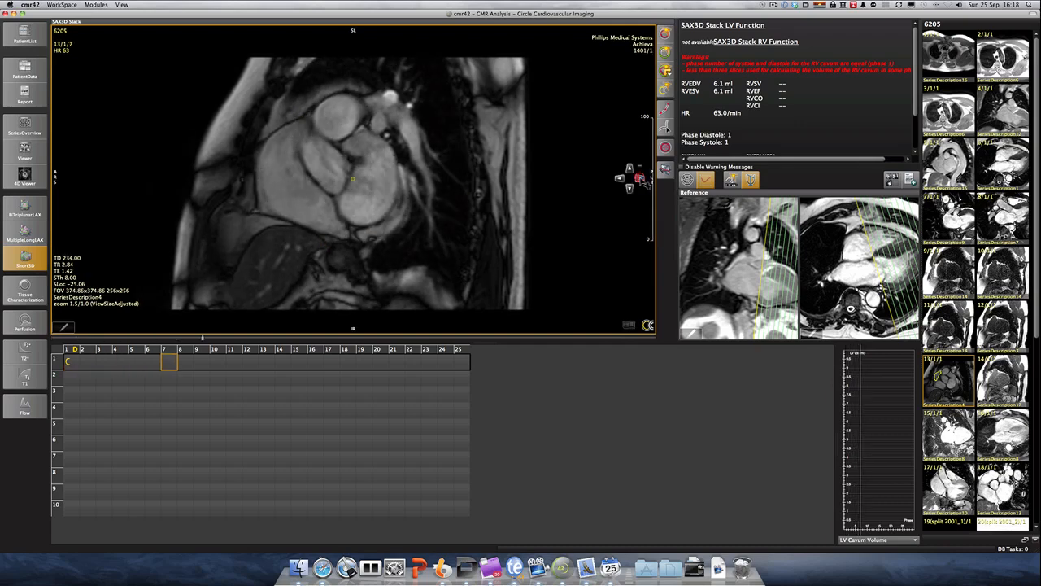
{"action": "left_click", "coordinate": [642, 178]}
{"action": "left_click", "coordinate": [642, 178]}
{"action": "left_click", "coordinate": [642, 178]}
{"action": "left_click", "coordinate": [642, 178]}
{"action": "left_click", "coordinate": [642, 178]}
{"action": "left_click", "coordinate": [642, 178]}
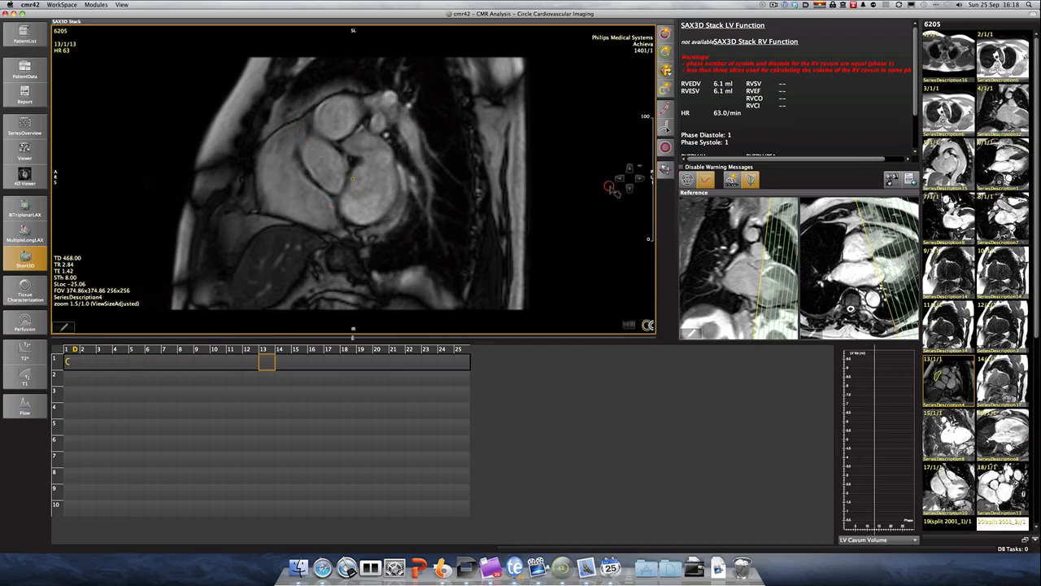
{"action": "left_click", "coordinate": [620, 178]}
{"action": "left_click", "coordinate": [619, 178]}
{"action": "left_click", "coordinate": [619, 178]}
{"action": "left_click", "coordinate": [620, 179]}
{"action": "left_click", "coordinate": [619, 178]}
{"action": "left_click", "coordinate": [619, 178]}
{"action": "left_click", "coordinate": [619, 178]}
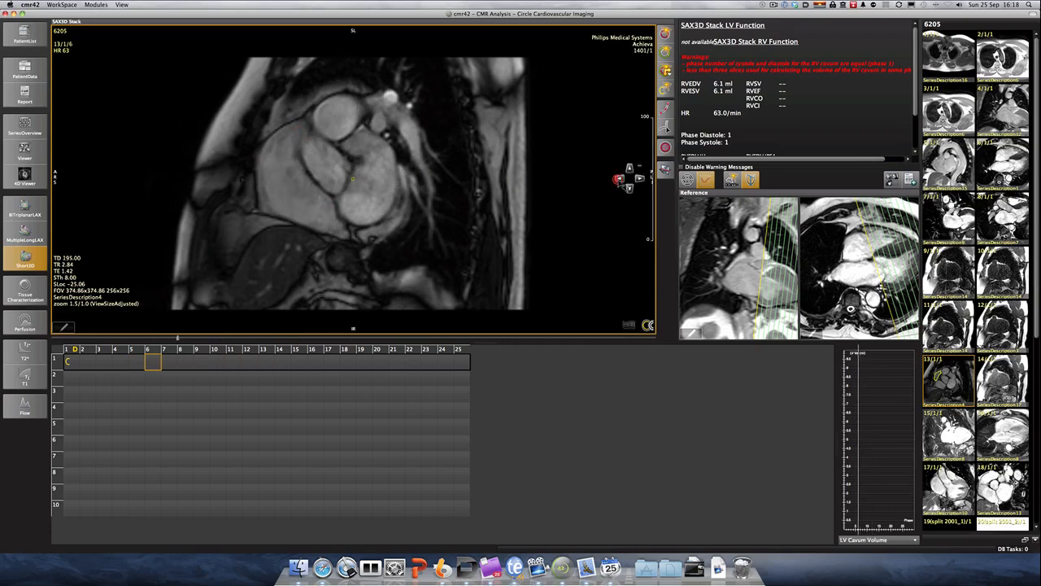
{"action": "left_click", "coordinate": [620, 178]}
{"action": "left_click", "coordinate": [619, 179]}
{"action": "left_click", "coordinate": [619, 178]}
{"action": "left_click", "coordinate": [619, 178]}
{"action": "left_click", "coordinate": [620, 178]}
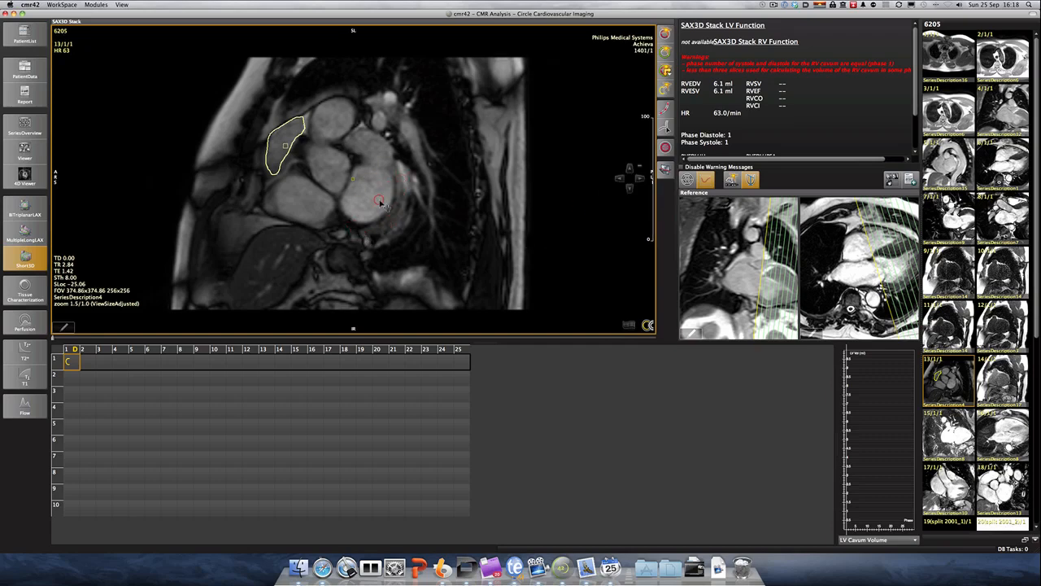
- Examine slice 2 from phase 1 to phase 9 and back to phase 1 to identify the right ventricle
{"action": "key", "text": "Down"}
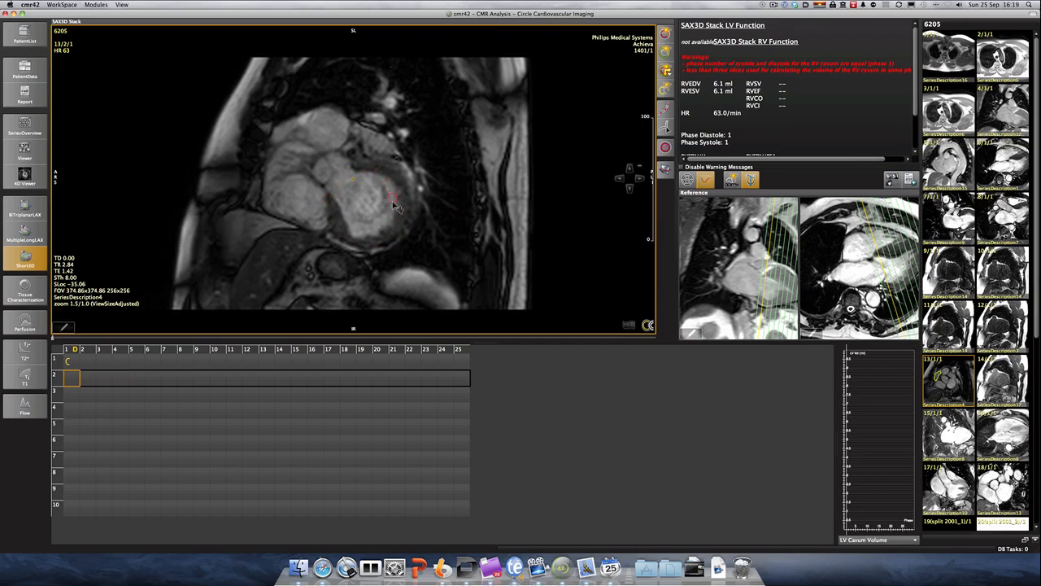
{"action": "mouse_move", "coordinate": [63, 328]}
{"action": "key", "text": "Right"}
{"action": "key", "text": "Right"}
{"action": "key", "text": "Right"}
{"action": "key", "text": "Right"}
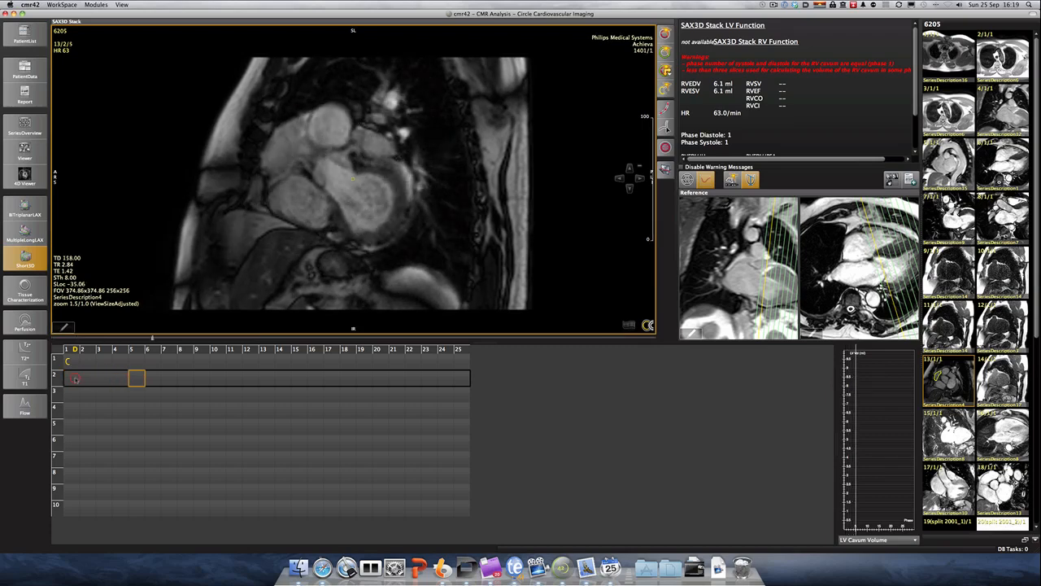
{"action": "key", "text": "Right"}
{"action": "key", "text": "Right"}
{"action": "key", "text": "Right"}
{"action": "key", "text": "Right"}
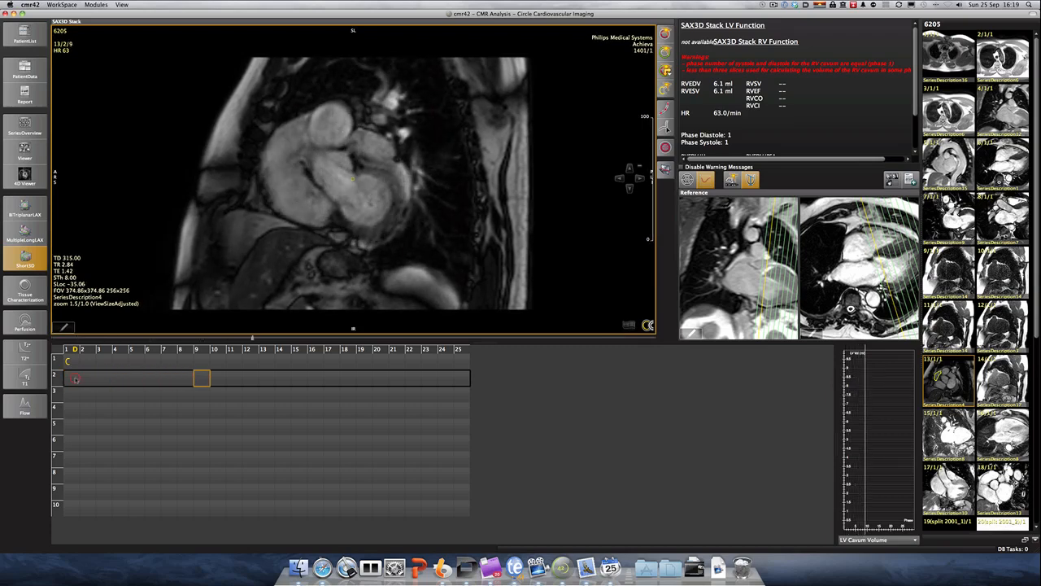
{"action": "key", "text": "Left"}
{"action": "key", "text": "Left"}
{"action": "key", "text": "Left"}
{"action": "key", "text": "Left"}
{"action": "key", "text": "Left"}
{"action": "key", "text": "Left"}
{"action": "key", "text": "Left"}
{"action": "key", "text": "Left"}
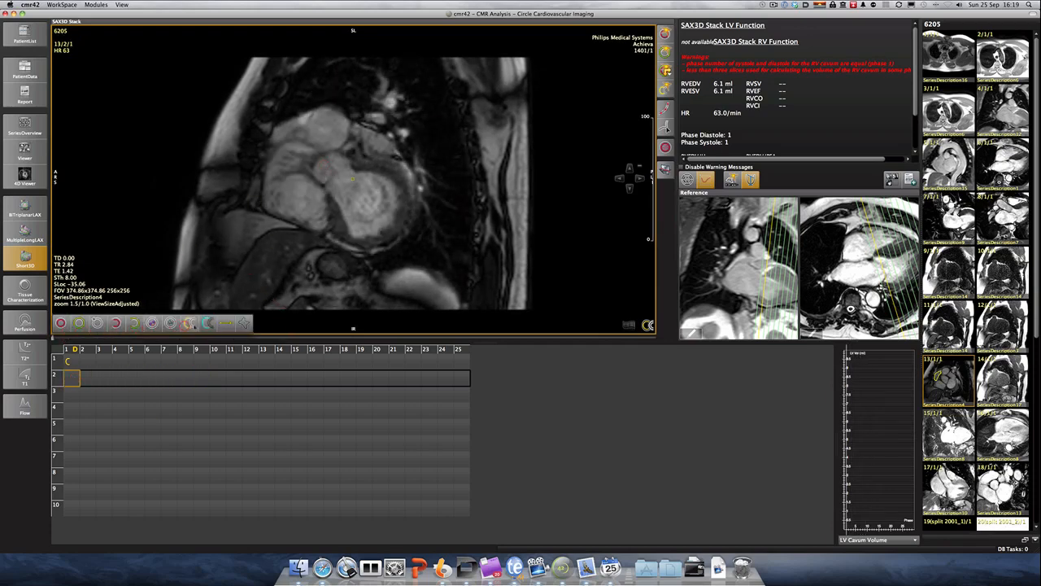
- Outline the right ventricular cavity on slices 2 and 3 at phase 1, and display slice 4
{"action": "mouse_move", "coordinate": [284, 149]}
{"action": "left_mouse_down"}
{"action": "mouse_move", "coordinate": [313, 148]}
{"action": "mouse_move", "coordinate": [328, 228]}
{"action": "mouse_move", "coordinate": [278, 218]}
{"action": "mouse_move", "coordinate": [269, 180]}
{"action": "mouse_move", "coordinate": [286, 147]}
{"action": "left_mouse_up"}
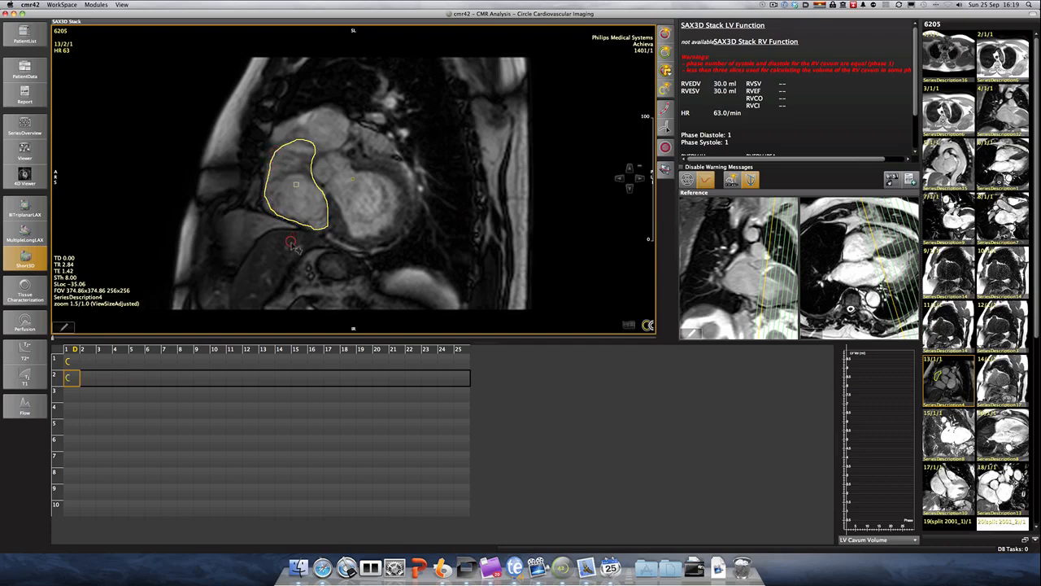
{"action": "key", "text": "Down"}
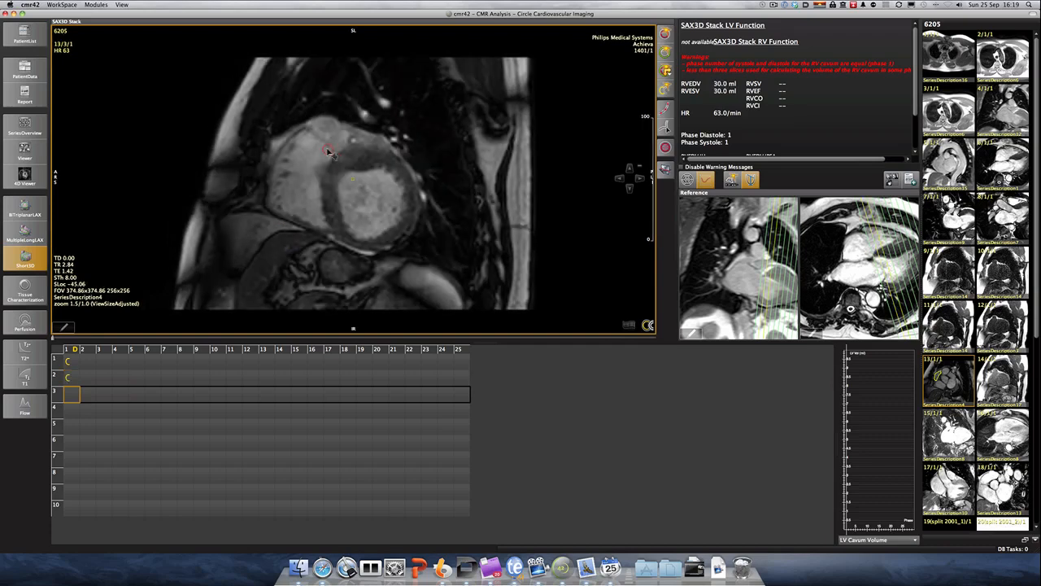
{"action": "mouse_move", "coordinate": [322, 134]}
{"action": "left_mouse_down"}
{"action": "mouse_move", "coordinate": [337, 170]}
{"action": "mouse_move", "coordinate": [326, 236]}
{"action": "mouse_move", "coordinate": [273, 209]}
{"action": "mouse_move", "coordinate": [279, 147]}
{"action": "mouse_move", "coordinate": [295, 138]}
{"action": "left_mouse_up"}
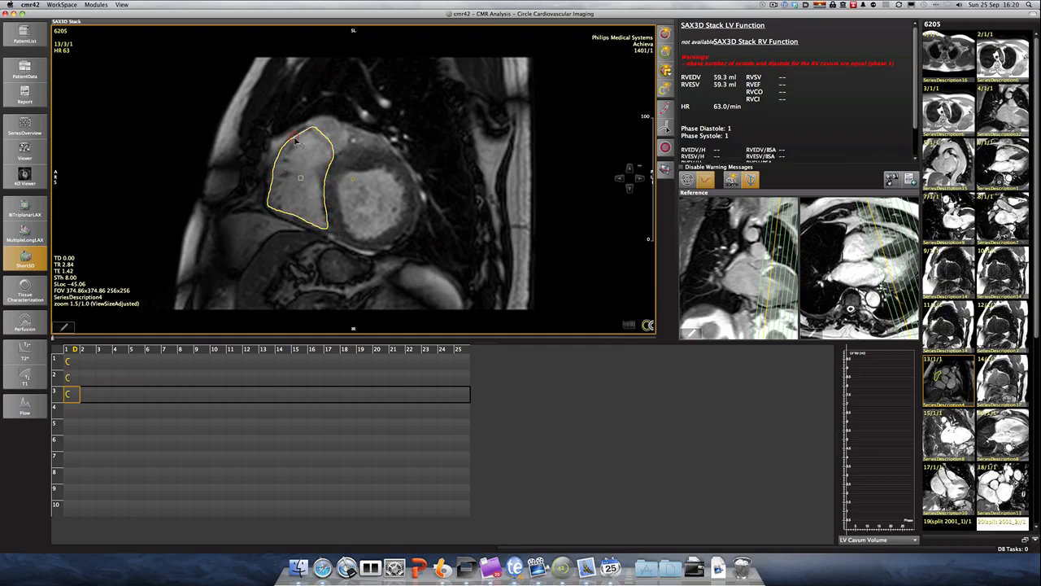
{"action": "key", "text": "Down"}
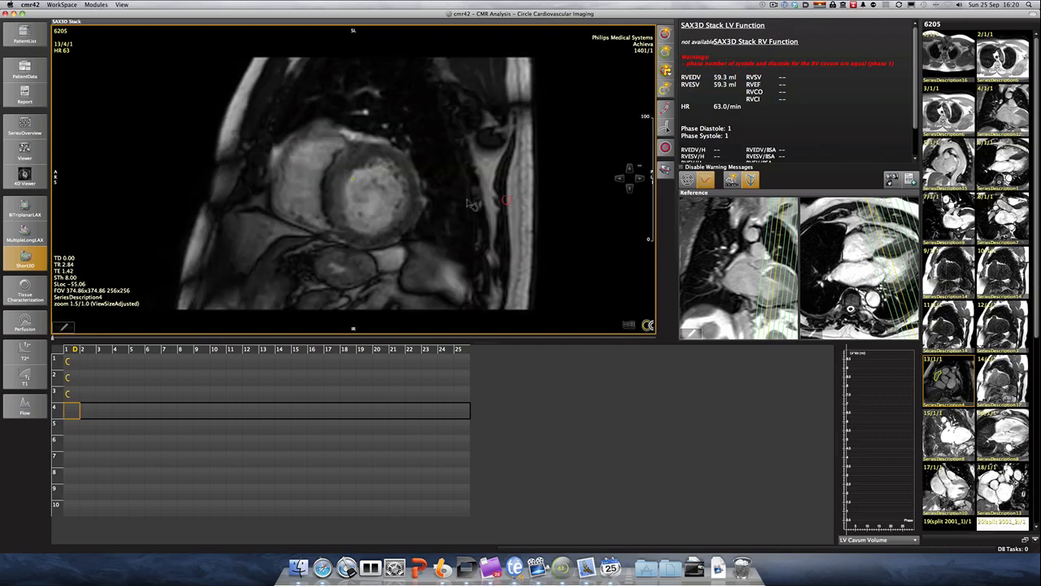
- Outline the right ventricular cavity on slice 4 at phase 1, and review the phase 1 contours from slice 1 through slice 4
{"action": "mouse_move", "coordinate": [303, 144]}
{"action": "left_mouse_down"}
{"action": "mouse_move", "coordinate": [329, 138]}
{"action": "mouse_move", "coordinate": [337, 151]}
{"action": "mouse_move", "coordinate": [323, 191]}
{"action": "mouse_move", "coordinate": [330, 230]}
{"action": "mouse_move", "coordinate": [299, 227]}
{"action": "mouse_move", "coordinate": [278, 210]}
{"action": "mouse_move", "coordinate": [280, 170]}
{"action": "mouse_move", "coordinate": [300, 143]}
{"action": "left_mouse_up"}
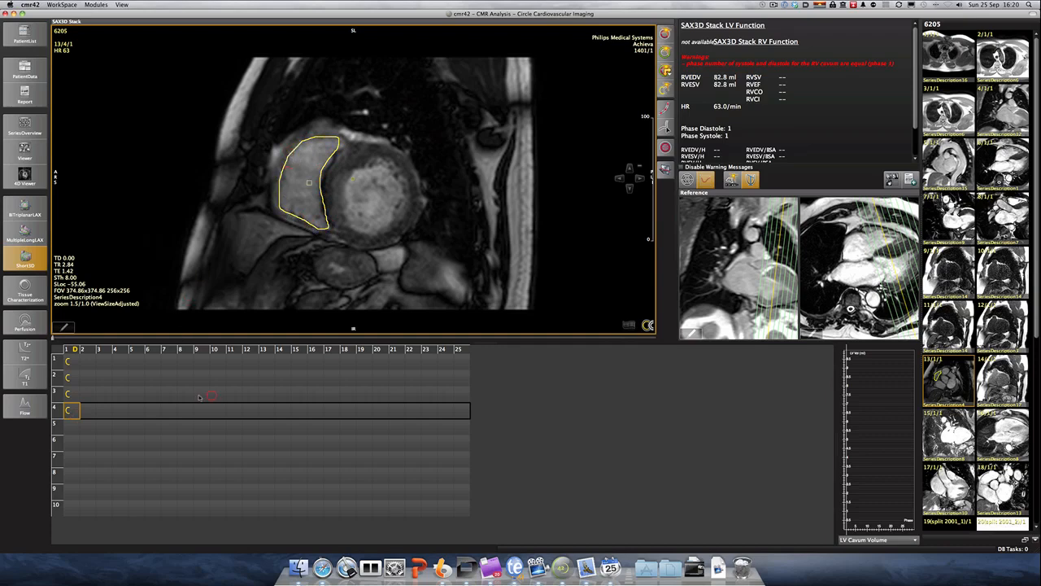
{"action": "left_click", "coordinate": [69, 362]}
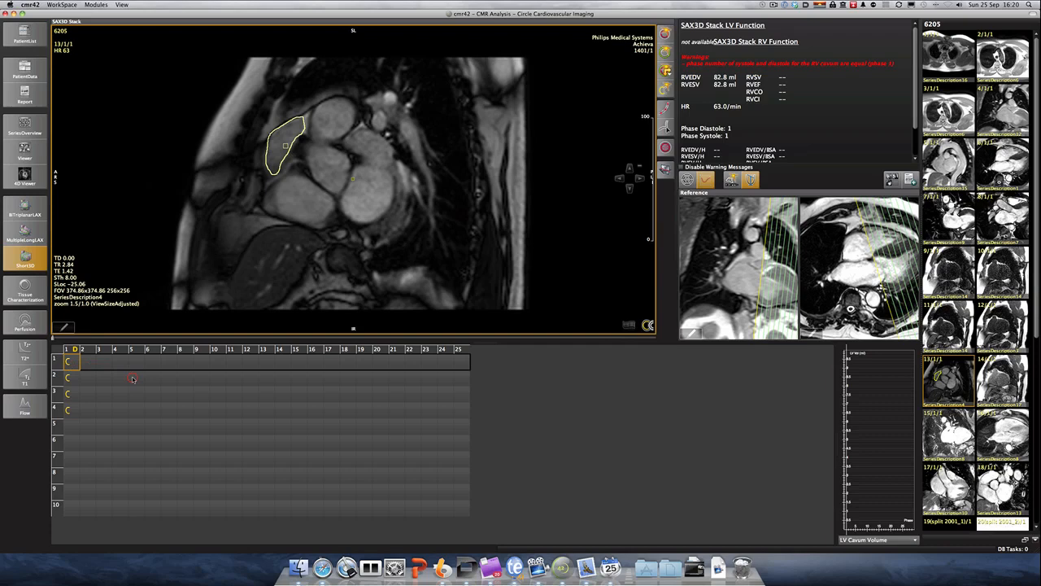
{"action": "left_click", "coordinate": [132, 379]}
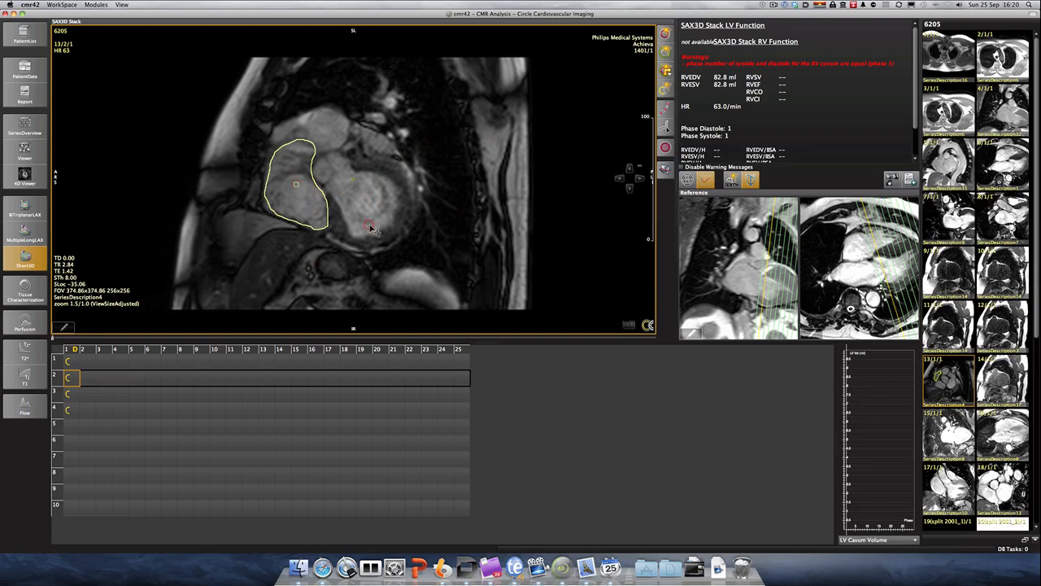
{"action": "key", "text": "Down"}
{"action": "key", "text": "Down"}
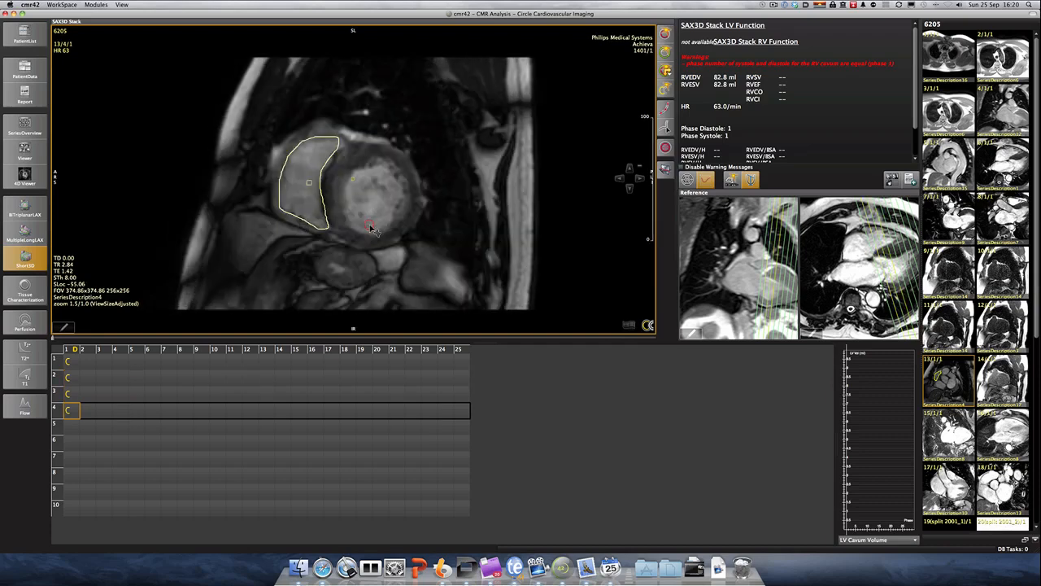
- Examine slice 4 from phase 1 to phase 8, and compare slices 3 and 2 at phase 8 to identify the basal right ventricle
{"action": "key", "text": "Right"}
{"action": "key", "text": "Right"}
{"action": "key", "text": "Right"}
{"action": "key", "text": "Right"}
{"action": "key", "text": "Right"}
{"action": "key", "text": "Right"}
{"action": "key", "text": "Right"}
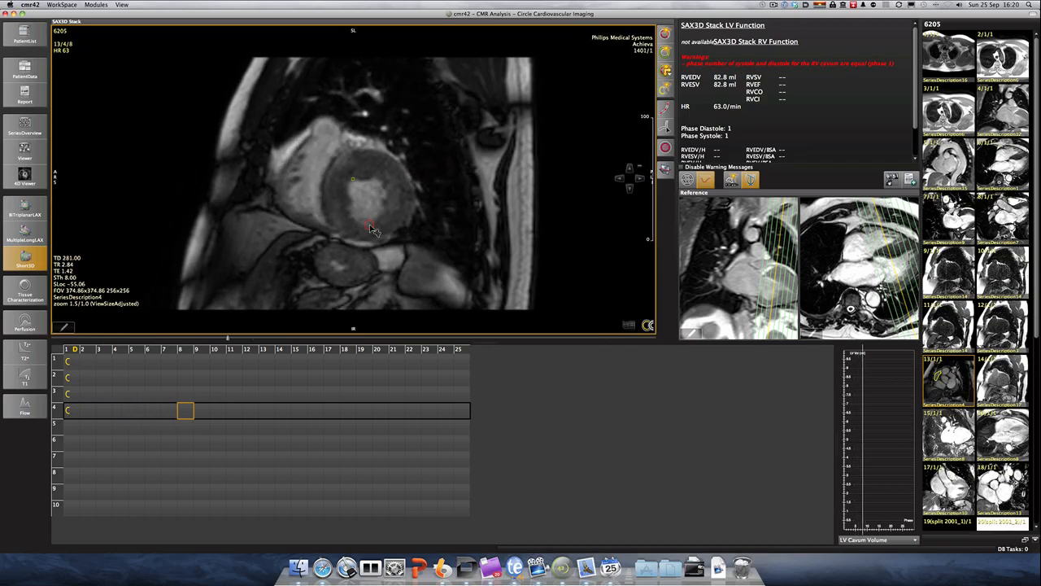
{"action": "key", "text": "Up"}
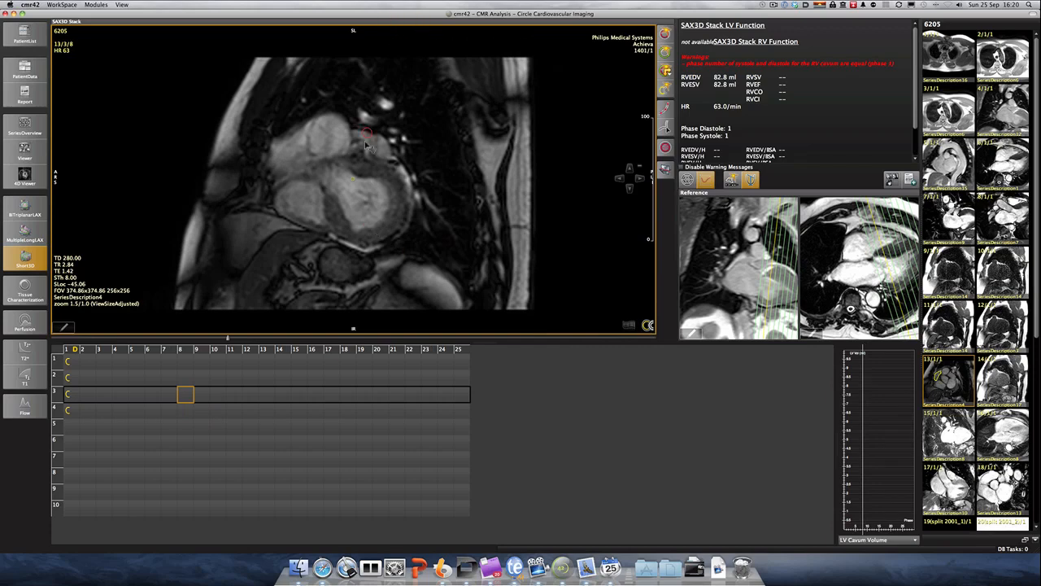
{"action": "mouse_move", "coordinate": [389, 192]}
{"action": "left_mouse_down"}
{"action": "mouse_move", "coordinate": [386, 222]}
{"action": "mouse_move", "coordinate": [352, 231]}
{"action": "mouse_move", "coordinate": [333, 206]}
{"action": "mouse_move", "coordinate": [353, 177]}
{"action": "mouse_move", "coordinate": [381, 176]}
{"action": "mouse_move", "coordinate": [397, 216]}
{"action": "mouse_move", "coordinate": [356, 236]}
{"action": "mouse_move", "coordinate": [326, 203]}
{"action": "mouse_move", "coordinate": [357, 173]}
{"action": "left_mouse_up"}
{"action": "mouse_move", "coordinate": [408, 211]}
{"action": "left_mouse_down"}
{"action": "mouse_move", "coordinate": [376, 247]}
{"action": "mouse_move", "coordinate": [332, 217]}
{"action": "left_mouse_up"}
{"action": "key", "text": "Up"}
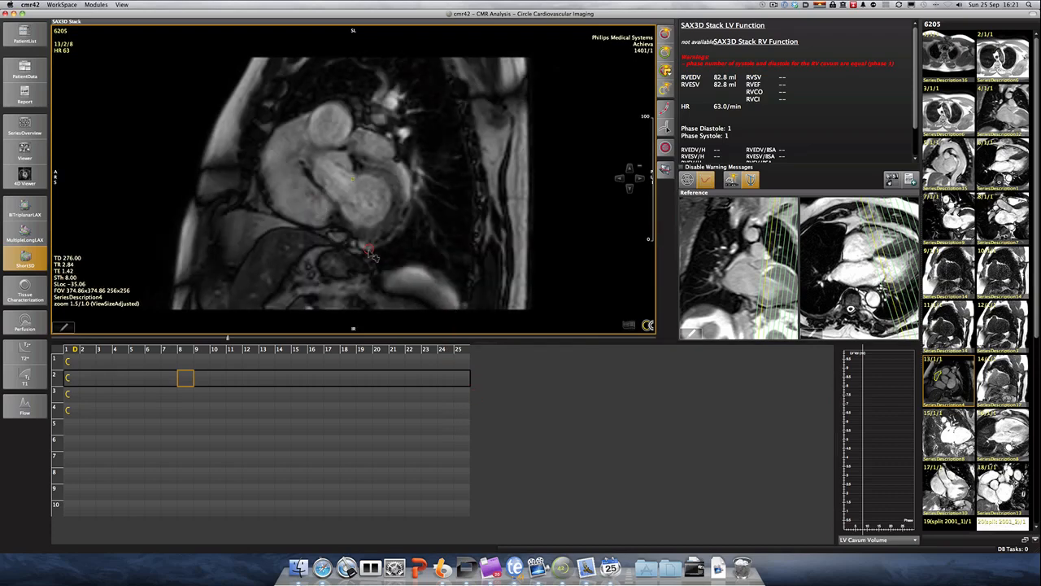
{"action": "key", "text": "Down"}
{"action": "key", "text": "Up"}
- Step slice 2 back to phase 1 and forward to phase 11 to examine the motion of the right ventricle and atrium
{"action": "key", "text": "Left"}
{"action": "key", "text": "Left"}
{"action": "key", "text": "Left"}
{"action": "key", "text": "Left"}
{"action": "key", "text": "Left"}
{"action": "key", "text": "Left"}
{"action": "key", "text": "Left"}
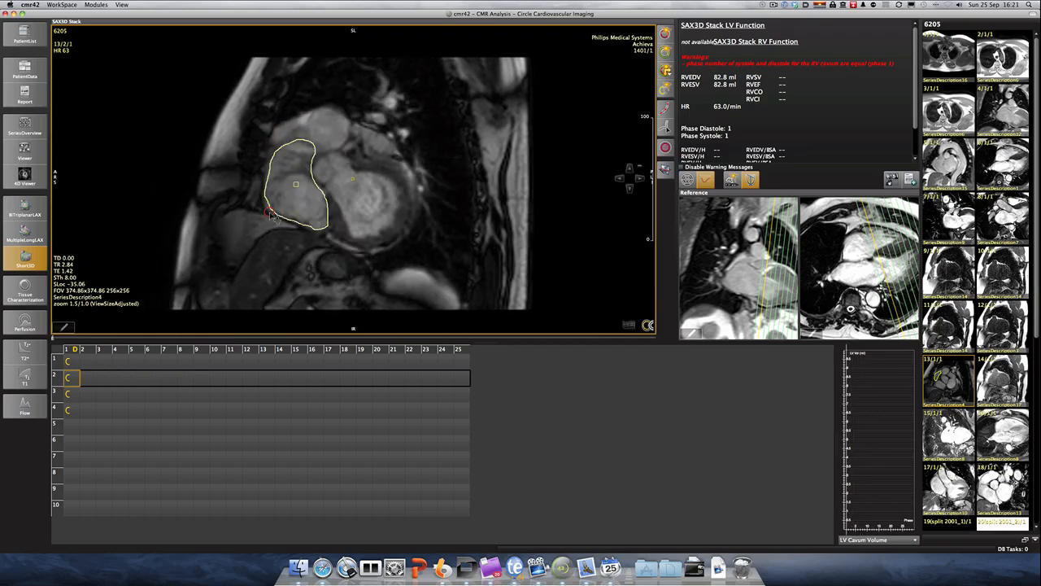
{"action": "key", "text": "Left"}
{"action": "key", "text": "Right"}
{"action": "key", "text": "Right"}
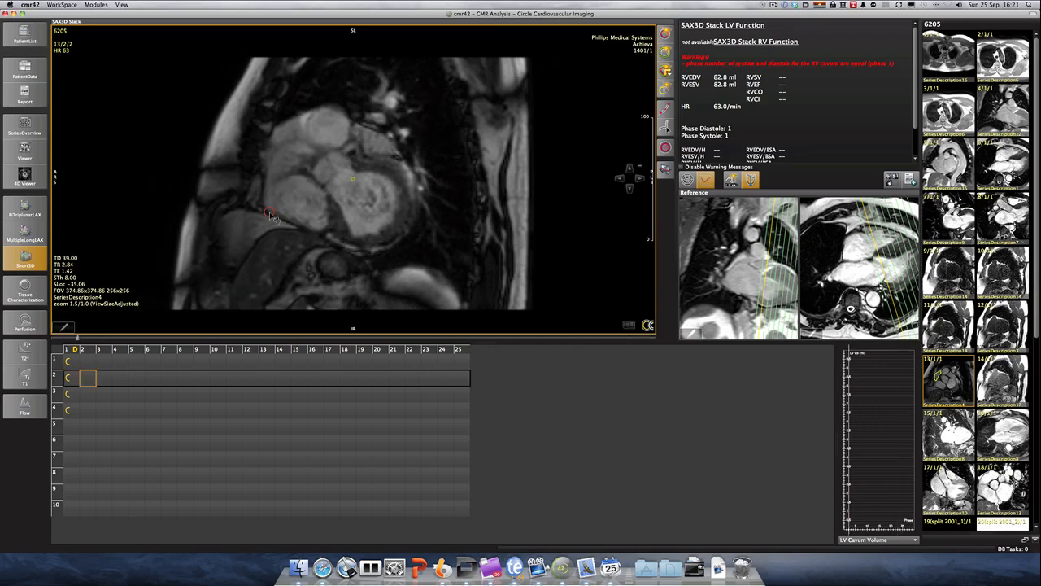
{"action": "key", "text": "Right"}
{"action": "key", "text": "Right"}
{"action": "key", "text": "Right"}
{"action": "key", "text": "Right"}
{"action": "key", "text": "Right"}
{"action": "key", "text": "Right"}
{"action": "key", "text": "Right"}
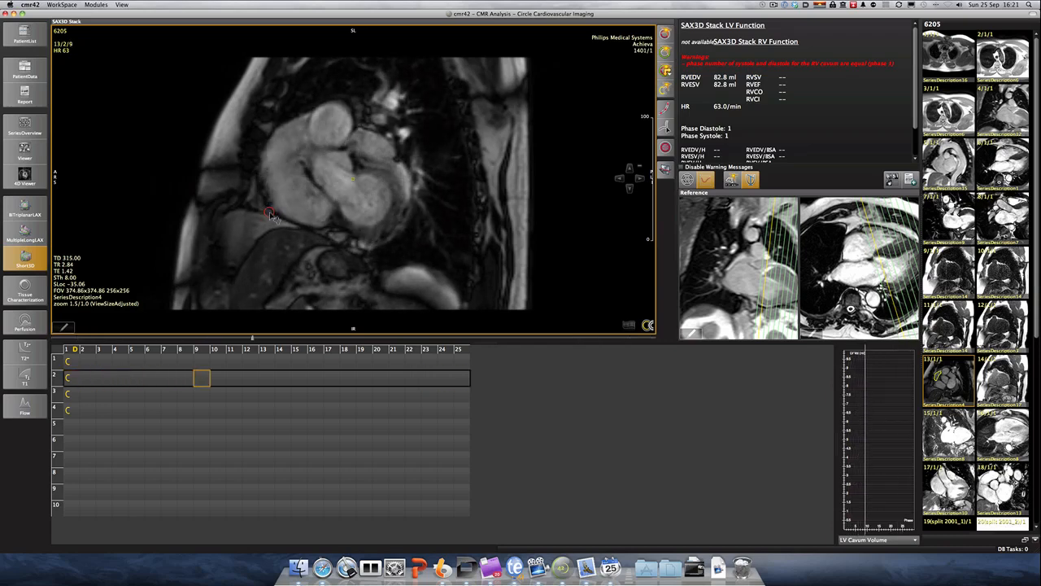
{"action": "key", "text": "Right"}
{"action": "key", "text": "Right"}
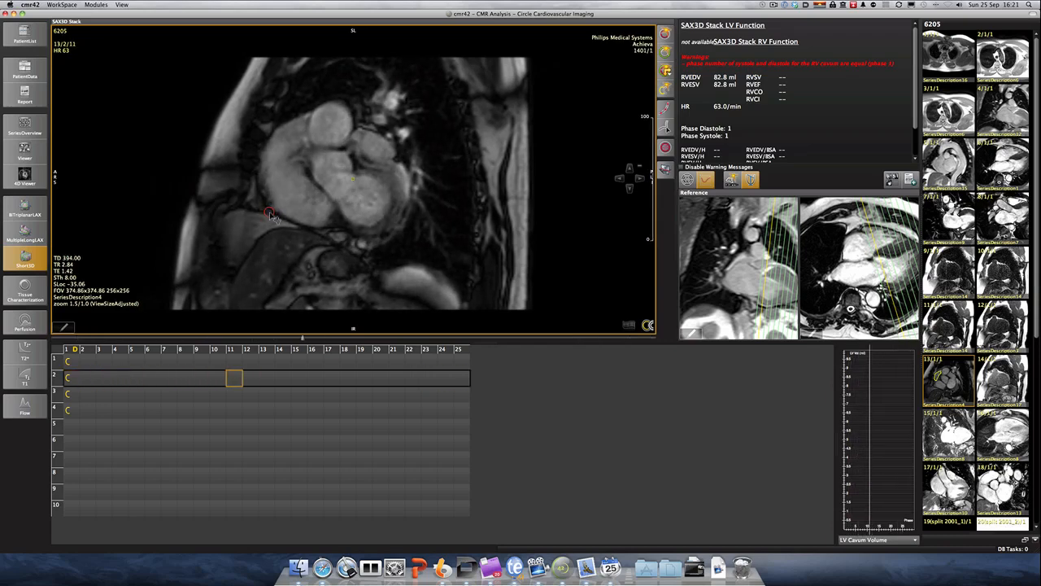
- Compare the neighbouring basal slices 2 and 3 at phase 7 to distinguish the right ventricle from the atrium in systole
{"action": "key", "text": "Left"}
{"action": "key", "text": "Left"}
{"action": "key", "text": "Left"}
{"action": "key", "text": "Left"}
{"action": "key", "text": "Down"}
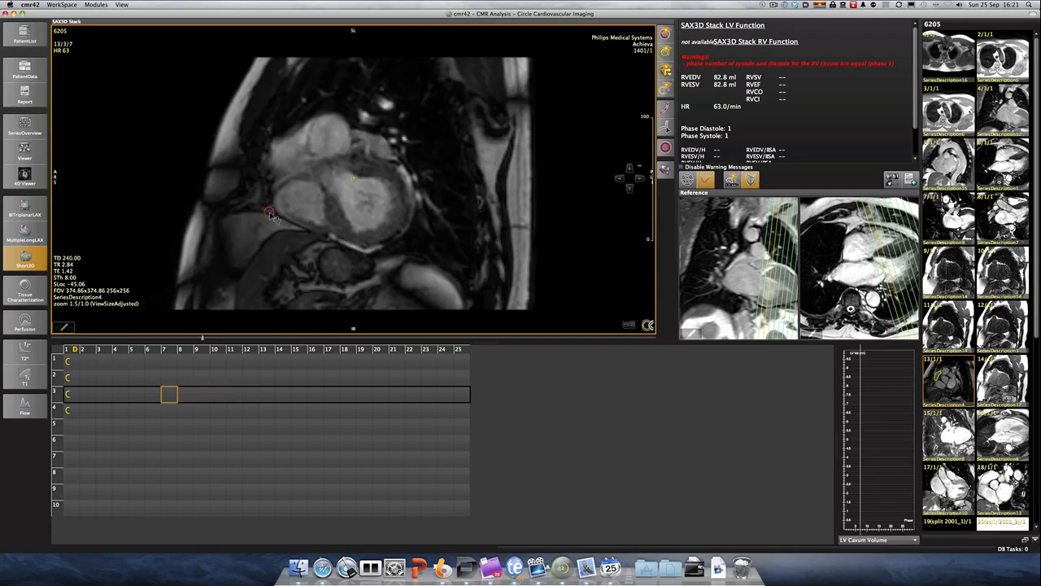
{"action": "key", "text": "Up"}
{"action": "key", "text": "Down"}
{"action": "key", "text": "Up"}
{"action": "key", "text": "Up"}
{"action": "key", "text": "Down"}
{"action": "key", "text": "Down"}
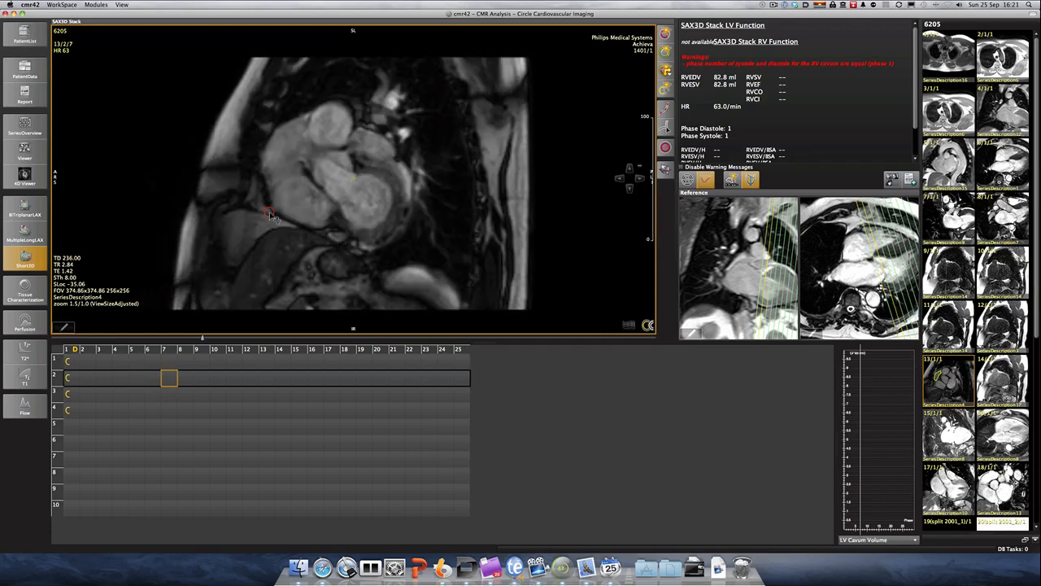